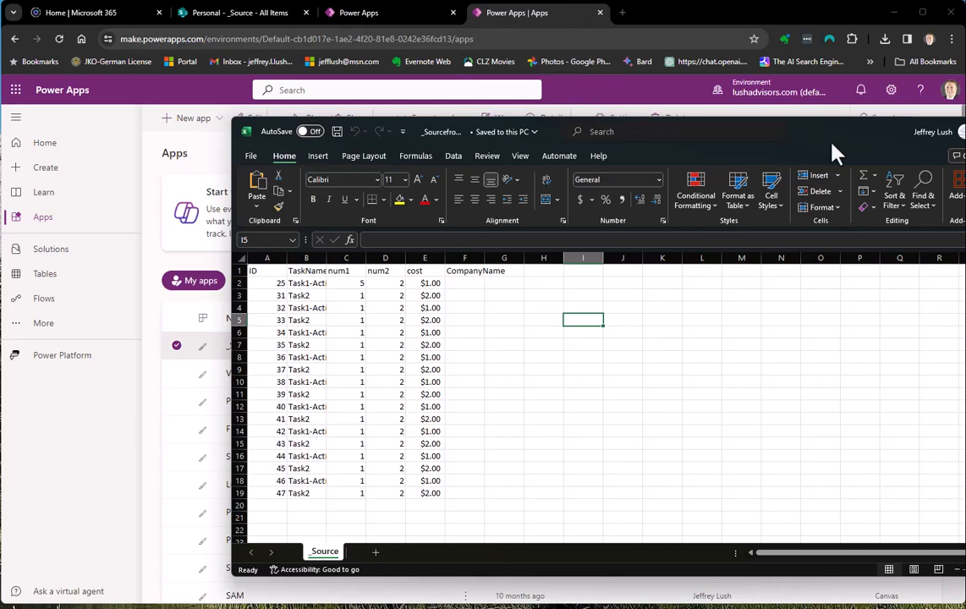
Delete the ID column from the _Source sheet
{"action": "left_click_drag", "start_coordinate": [873, 161], "coordinate": [734, 149]}
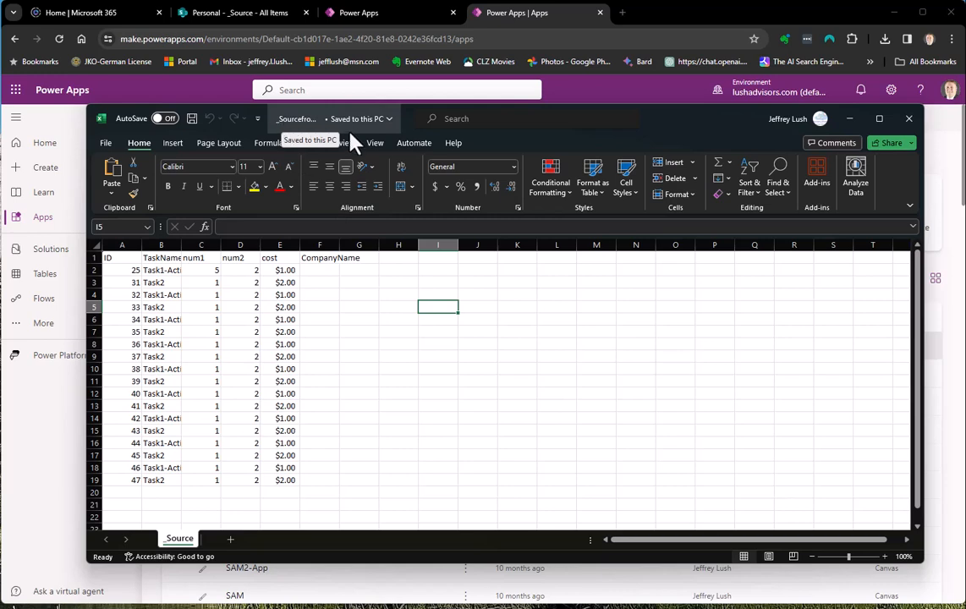
{"action": "left_click", "coordinate": [129, 244]}
{"action": "right_click", "coordinate": [130, 246]}
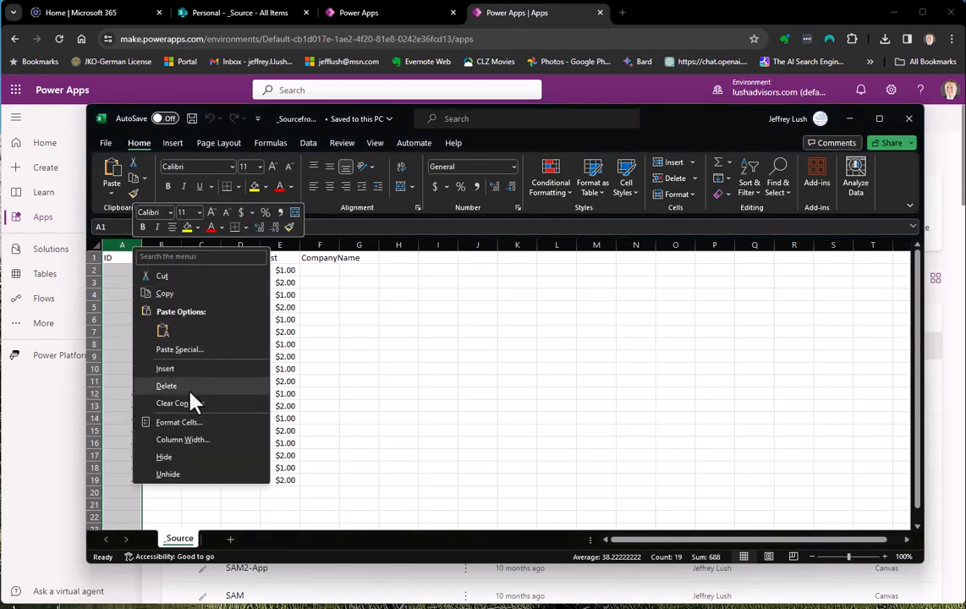
{"action": "left_click", "coordinate": [192, 389]}
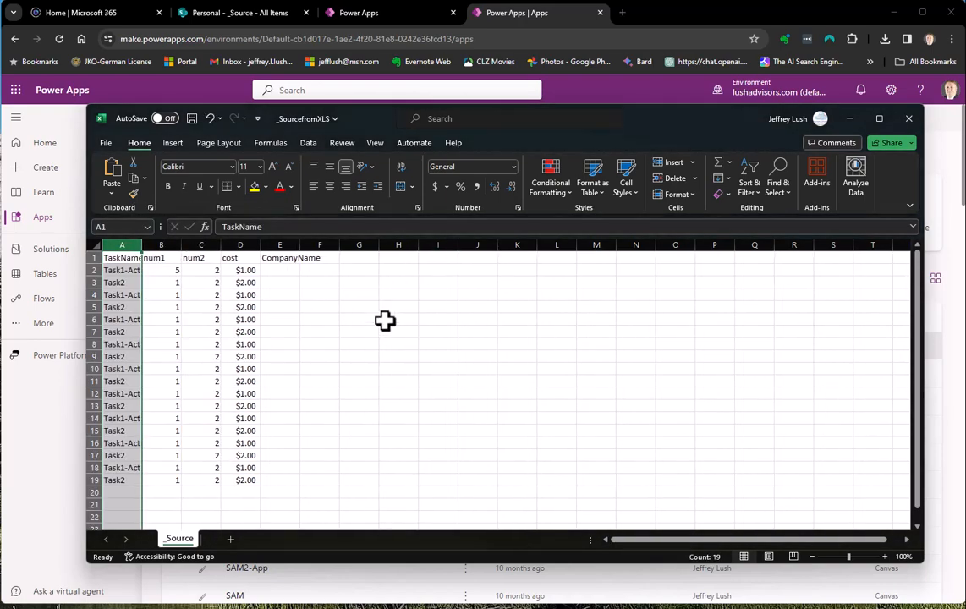
Fit the widths of the TaskName, num1, num2, cost and CompanyName columns to their contents
{"action": "double_click", "coordinate": [142, 246]}
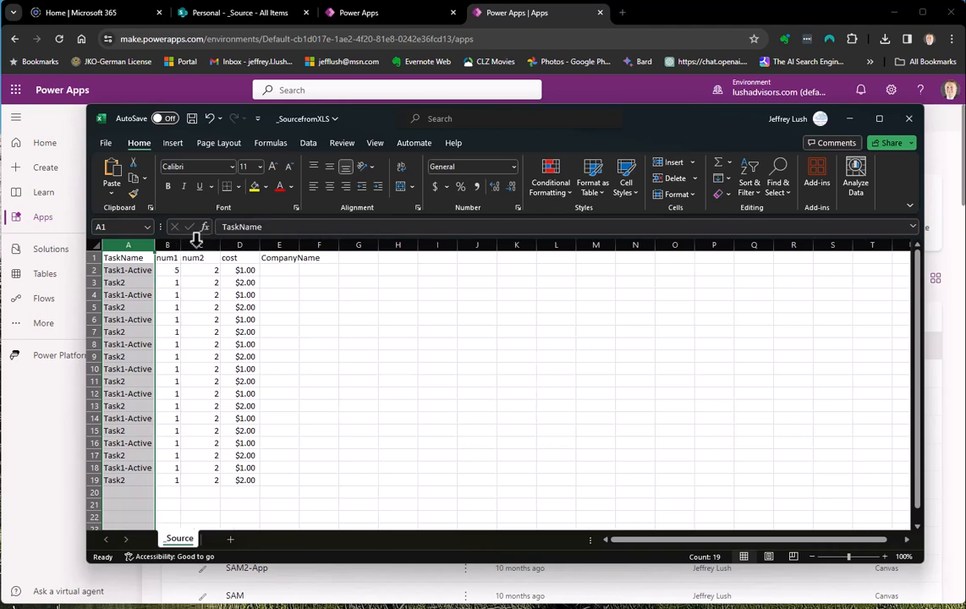
{"action": "double_click", "coordinate": [220, 245]}
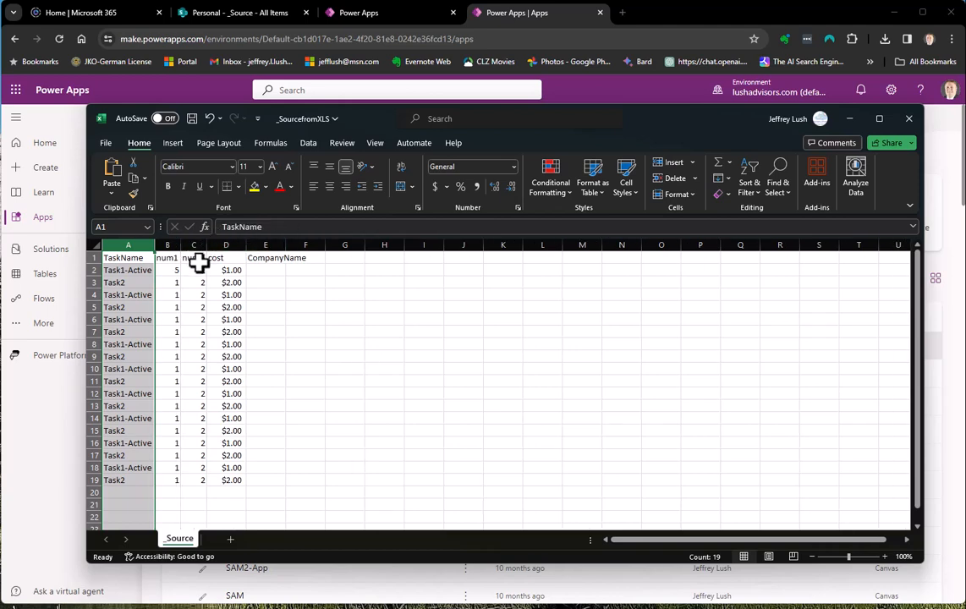
{"action": "left_click", "coordinate": [171, 283]}
{"action": "left_click", "coordinate": [195, 259]}
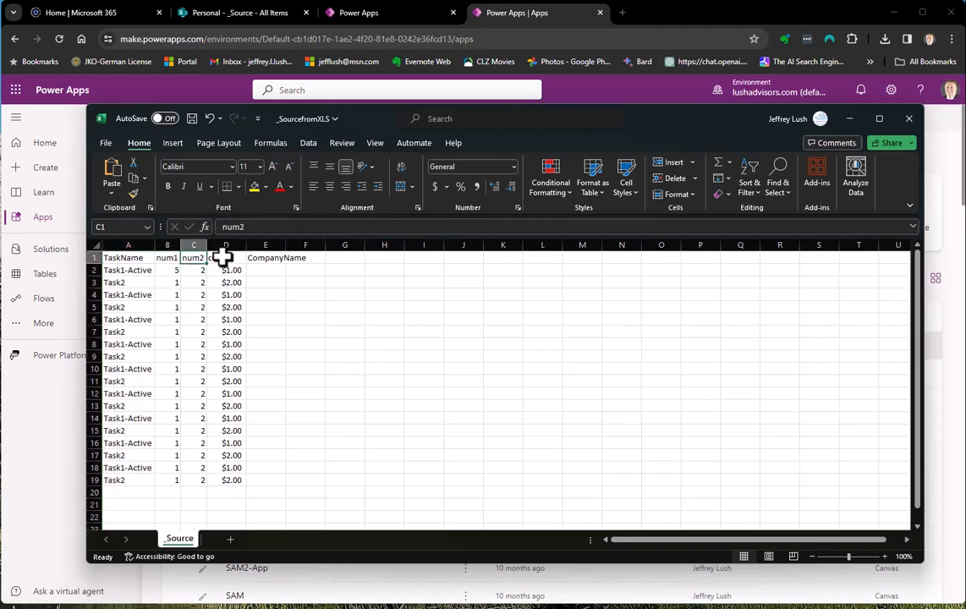
{"action": "left_click", "coordinate": [226, 256]}
{"action": "left_click_drag", "start_coordinate": [246, 245], "coordinate": [309, 244]}
Add a Notes column header in cell F1, after CompanyName
{"action": "left_click", "coordinate": [274, 256]}
{"action": "left_click", "coordinate": [332, 257]}
{"action": "type", "text": "No"}
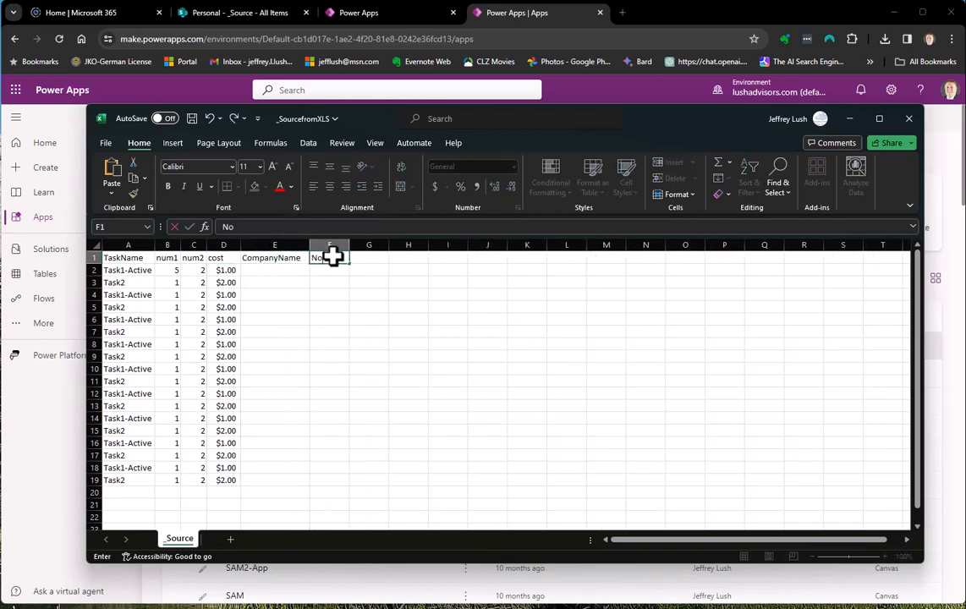
{"action": "type", "text": "tes"}
{"action": "left_click", "coordinate": [362, 286]}
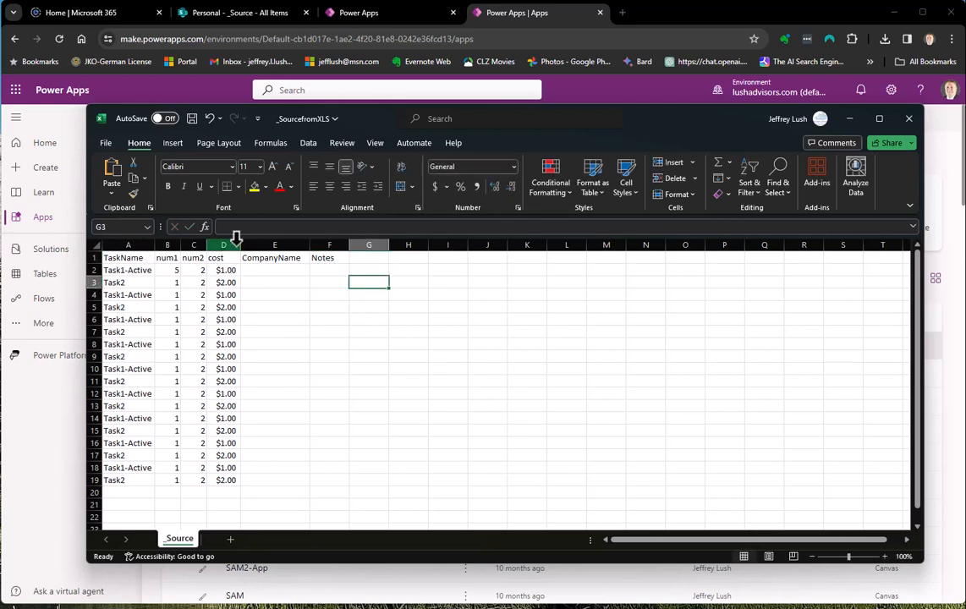
{"action": "left_click_drag", "start_coordinate": [114, 259], "coordinate": [324, 483]}
{"action": "left_click", "coordinate": [356, 427]}
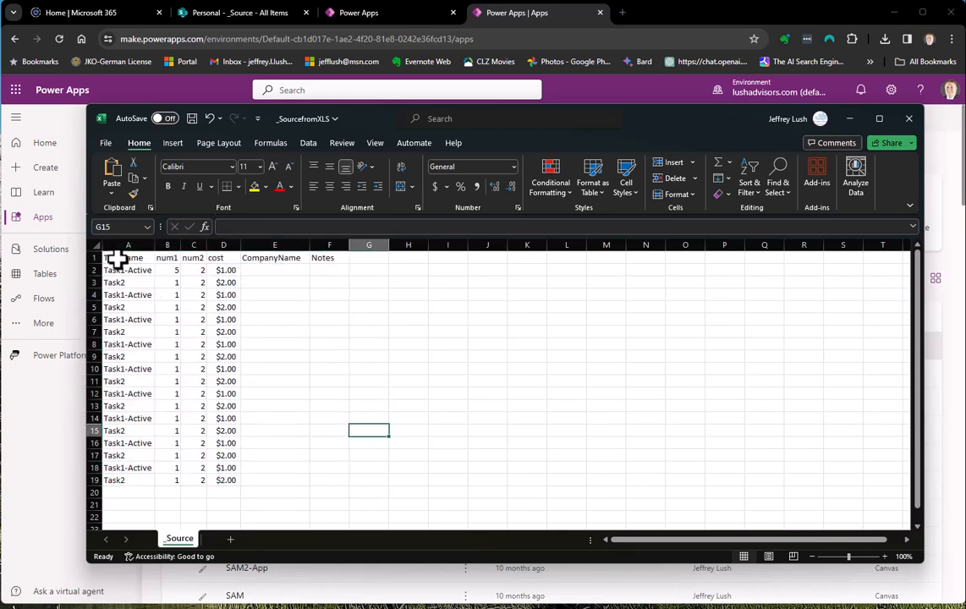
{"action": "left_click_drag", "start_coordinate": [116, 260], "coordinate": [376, 258]}
{"action": "left_click", "coordinate": [342, 260]}
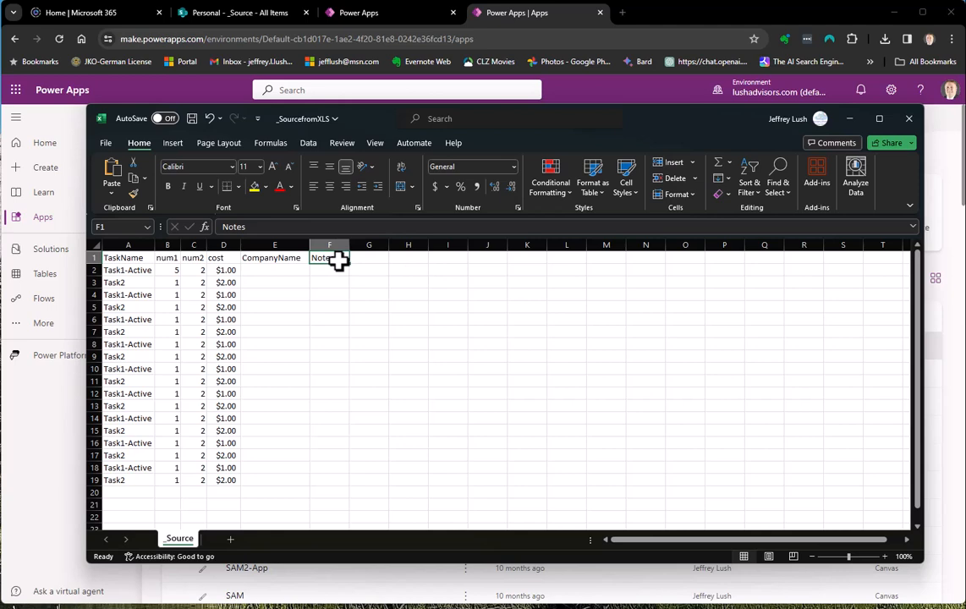
{"action": "left_click", "coordinate": [472, 394]}
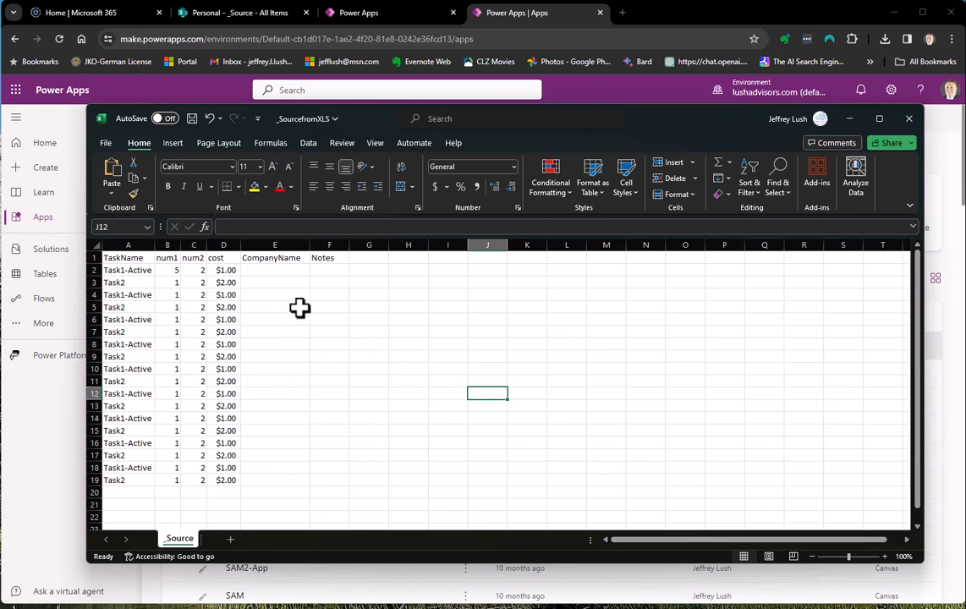
{"action": "left_click", "coordinate": [106, 144]}
{"action": "left_click", "coordinate": [103, 146]}
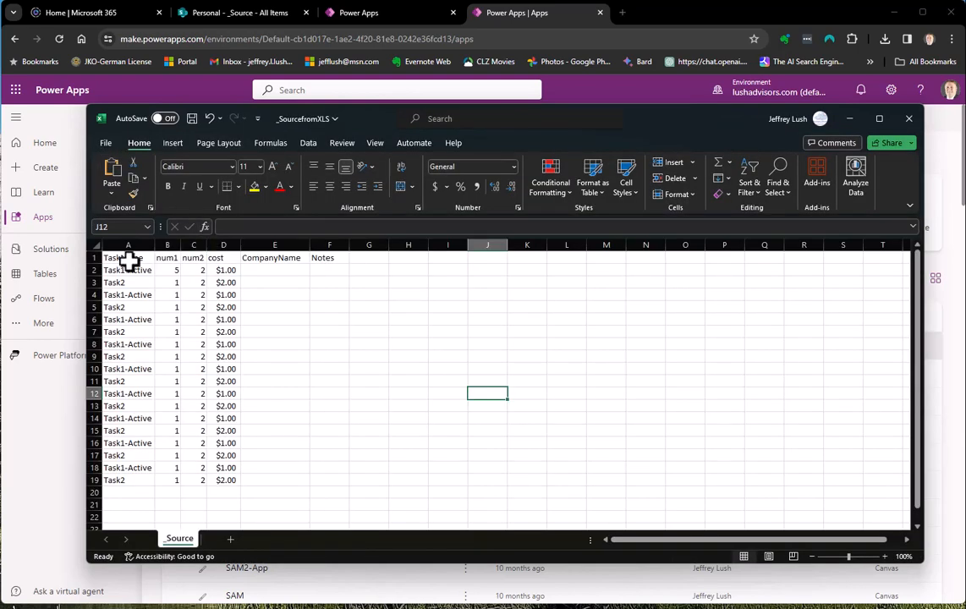
{"action": "left_click", "coordinate": [127, 261]}
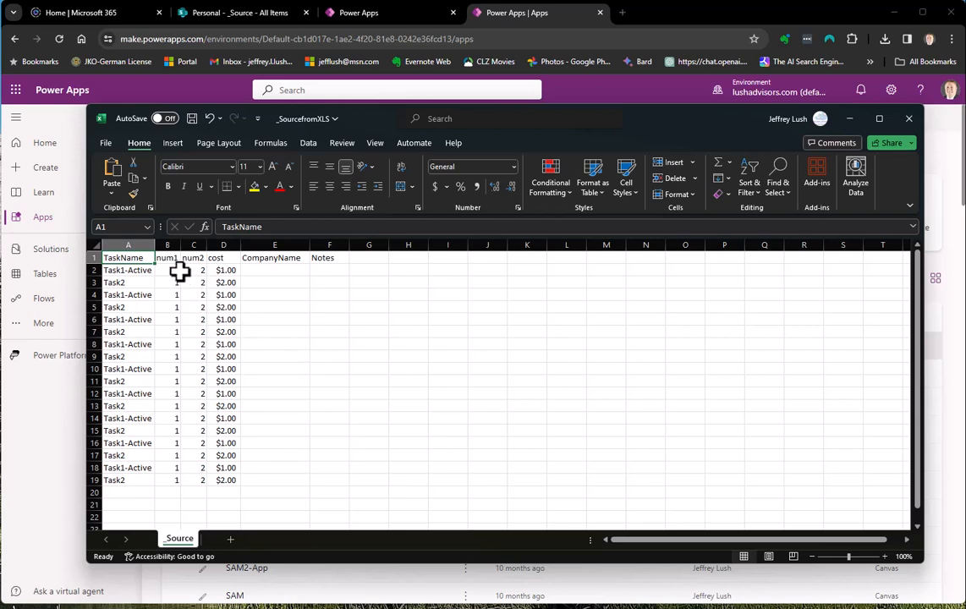
Widen the num1, num2, cost and CompanyName columns slightly
{"action": "left_click_drag", "start_coordinate": [180, 245], "coordinate": [267, 245]}
{"action": "left_click_drag", "start_coordinate": [336, 245], "coordinate": [344, 245]}
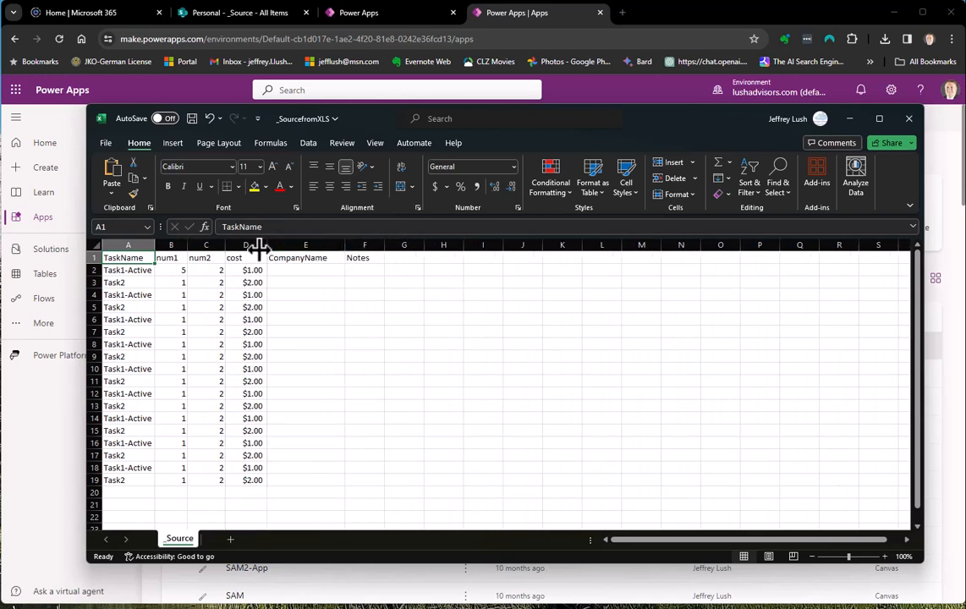
{"action": "left_click", "coordinate": [373, 244], "text": "shift"}
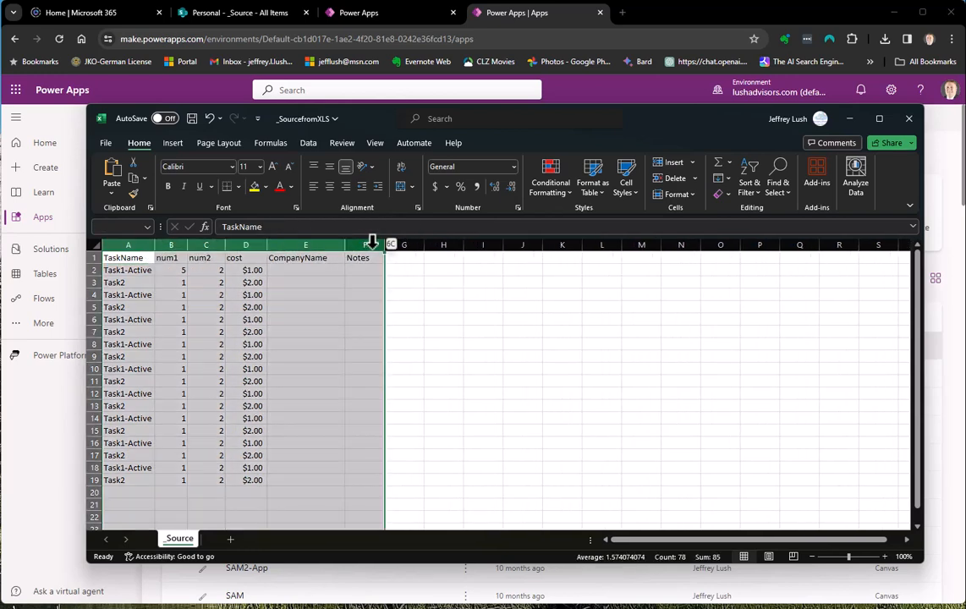
{"action": "left_click", "coordinate": [416, 304]}
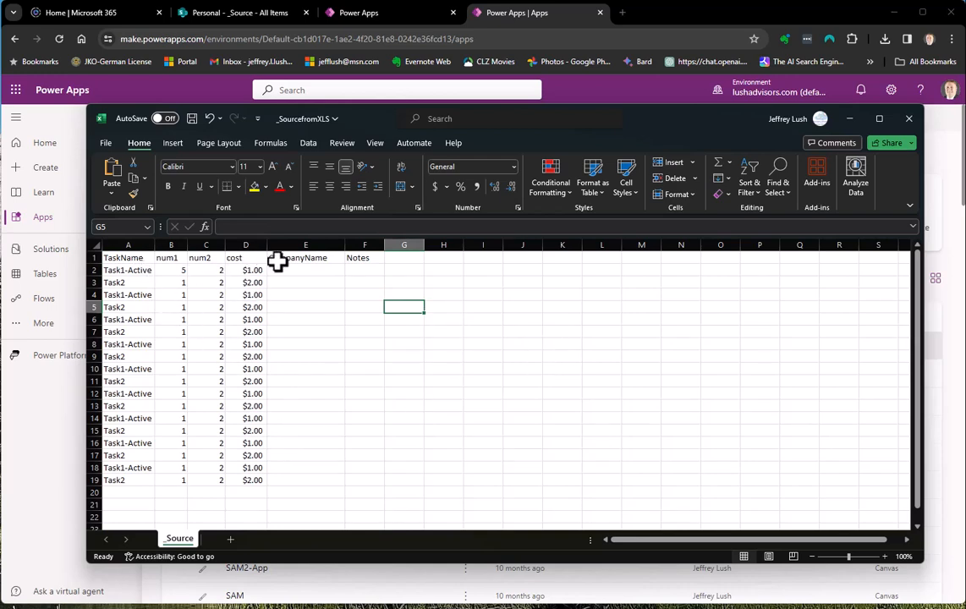
Clear the existing task data in A2:D19, keeping the header row
{"action": "left_click_drag", "start_coordinate": [119, 270], "coordinate": [257, 479]}
{"action": "key", "text": "Delete"}
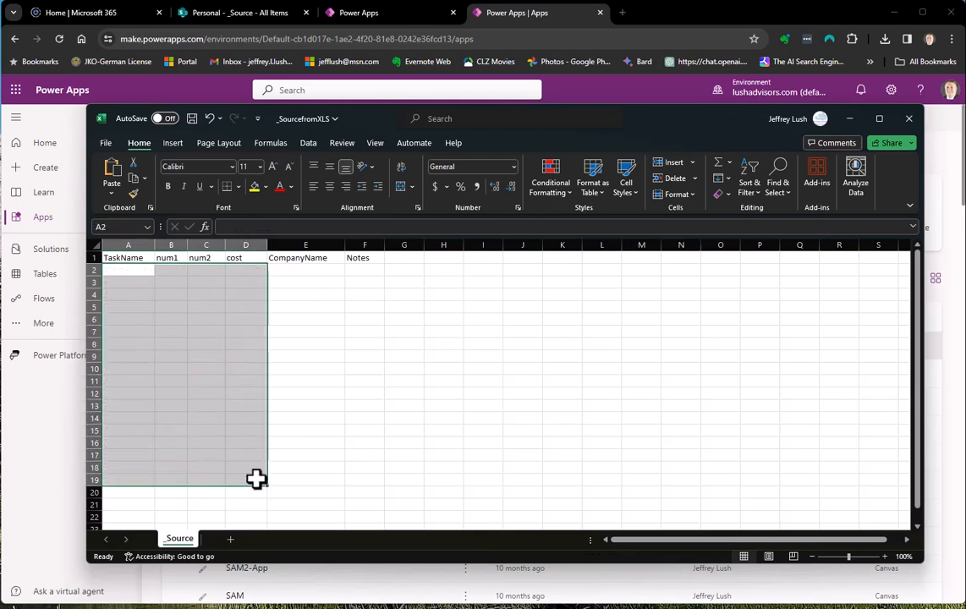
{"action": "left_click", "coordinate": [370, 378]}
Fill row 2 under the headers with one sample record: Task1, 1, 2, $1.00, ABC, I can do this
{"action": "left_click_drag", "start_coordinate": [110, 259], "coordinate": [375, 259]}
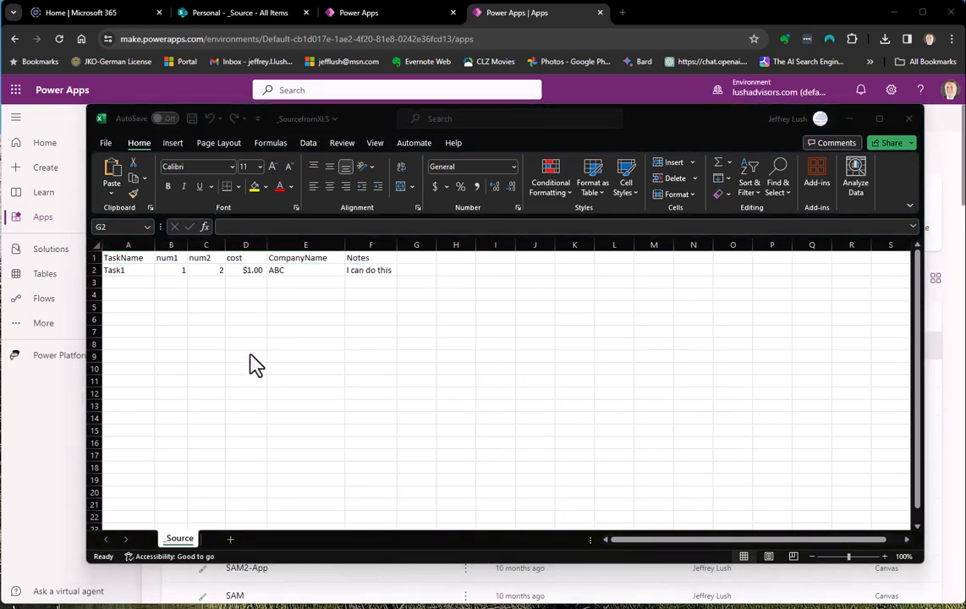
{"action": "left_click", "coordinate": [124, 272]}
{"action": "left_click_drag", "start_coordinate": [113, 269], "coordinate": [372, 270]}
{"action": "left_click", "coordinate": [426, 371]}
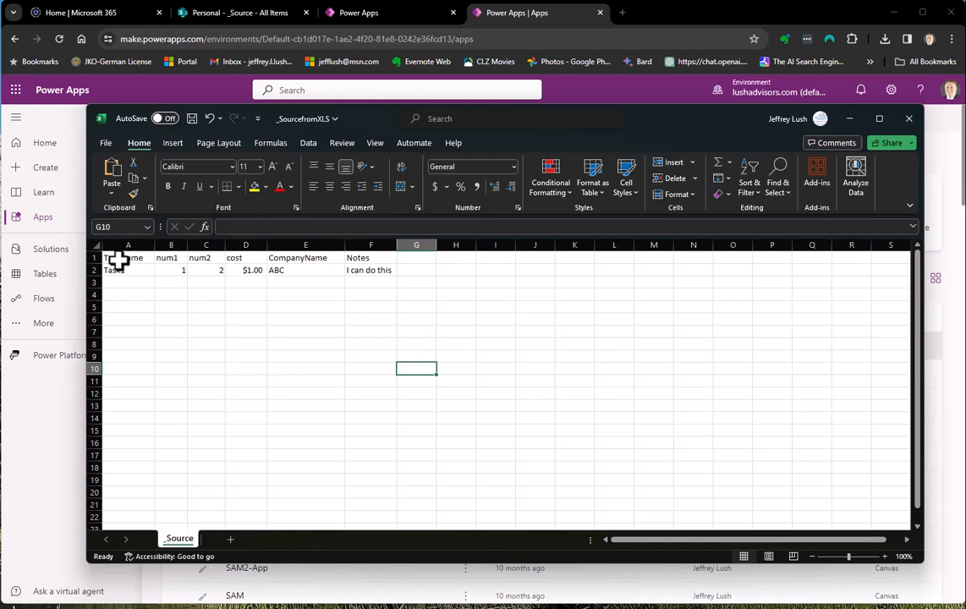
{"action": "left_click_drag", "start_coordinate": [113, 256], "coordinate": [360, 270]}
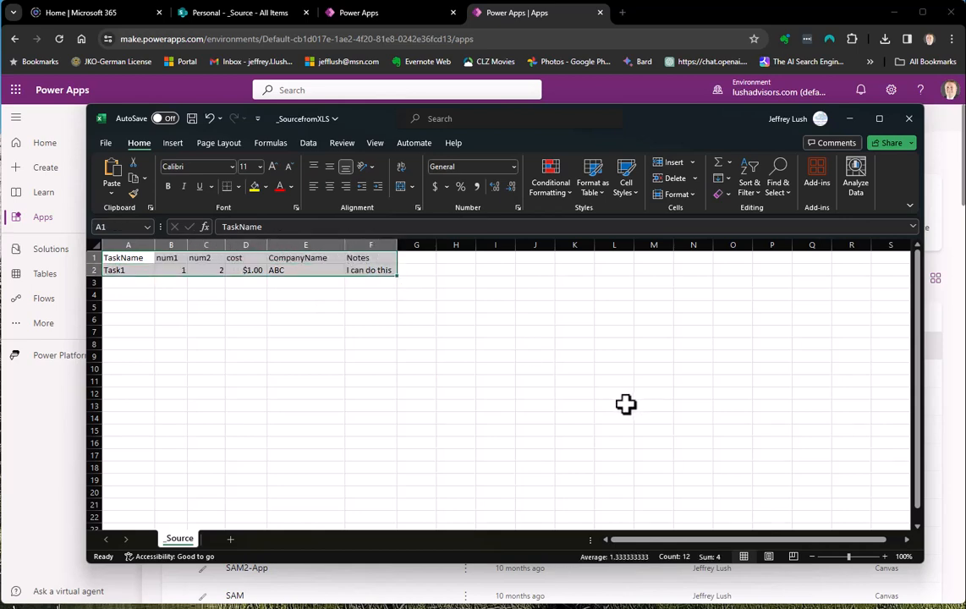
{"action": "left_click", "coordinate": [125, 259]}
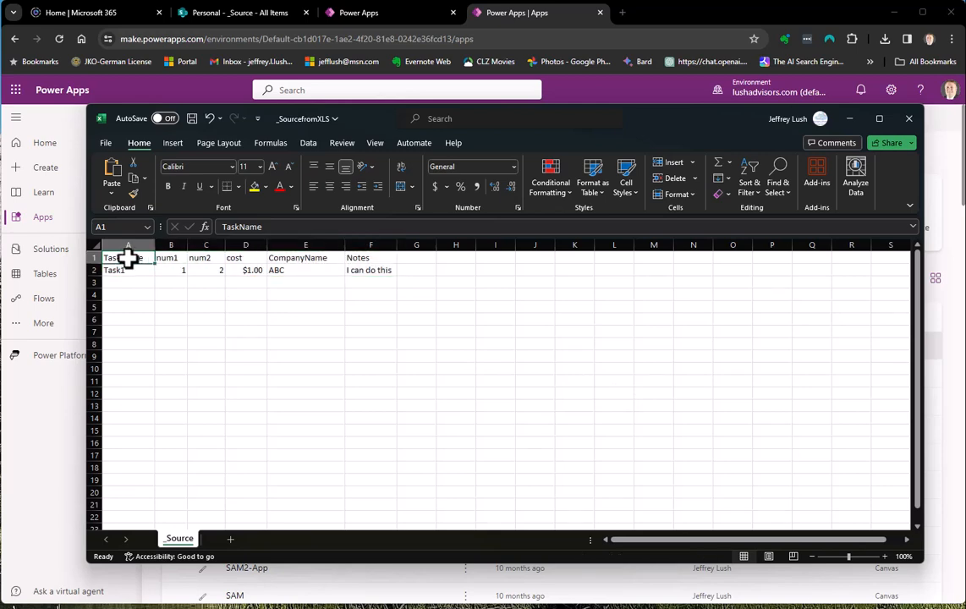
{"action": "left_click_drag", "start_coordinate": [128, 260], "coordinate": [372, 266]}
{"action": "left_click", "coordinate": [468, 320]}
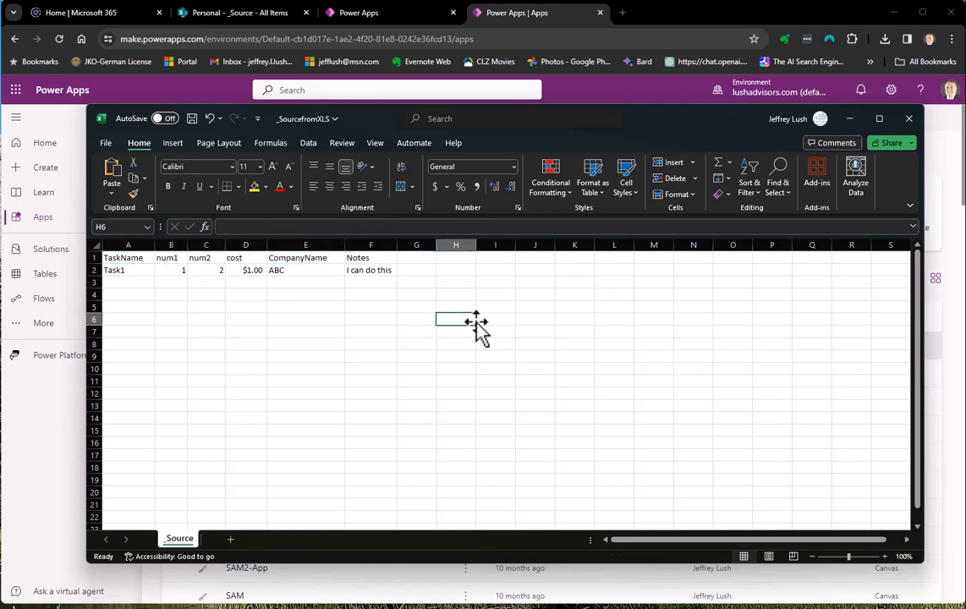
Format A1:F2 as a table with headers in the first black-and-white light style, and dismiss the data analysis suggestion
{"action": "left_click", "coordinate": [123, 258]}
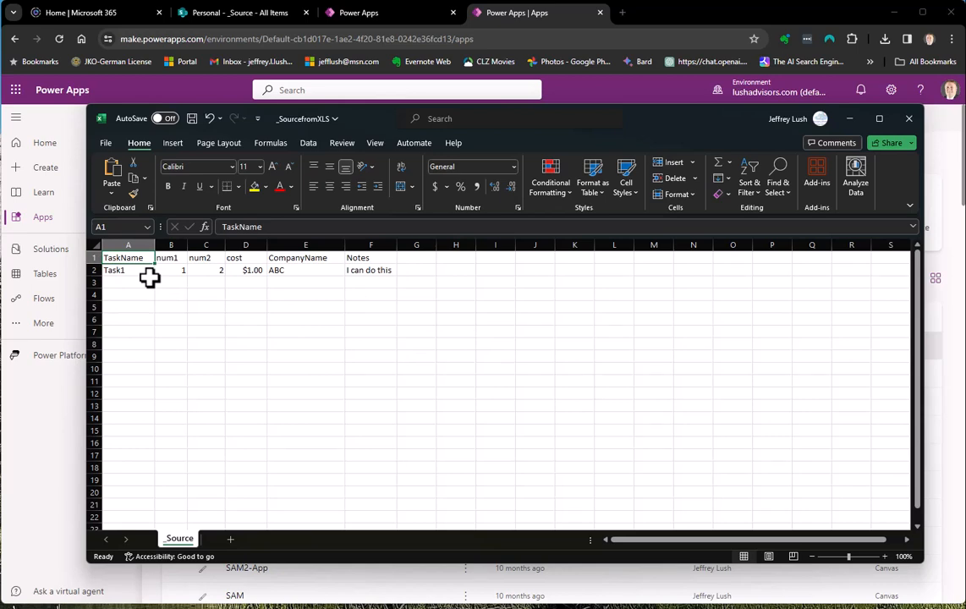
{"action": "key", "text": "shift+Right"}
{"action": "key", "text": "shift+Right"}
{"action": "key", "text": "shift+Right"}
{"action": "key", "text": "shift+Right"}
{"action": "key", "text": "shift+Right"}
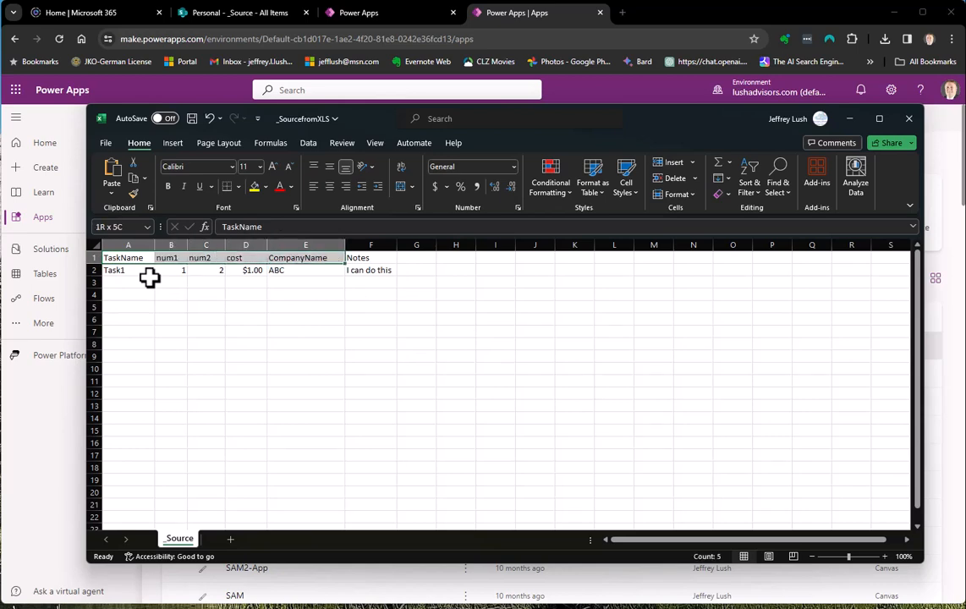
{"action": "key", "text": "shift+Down"}
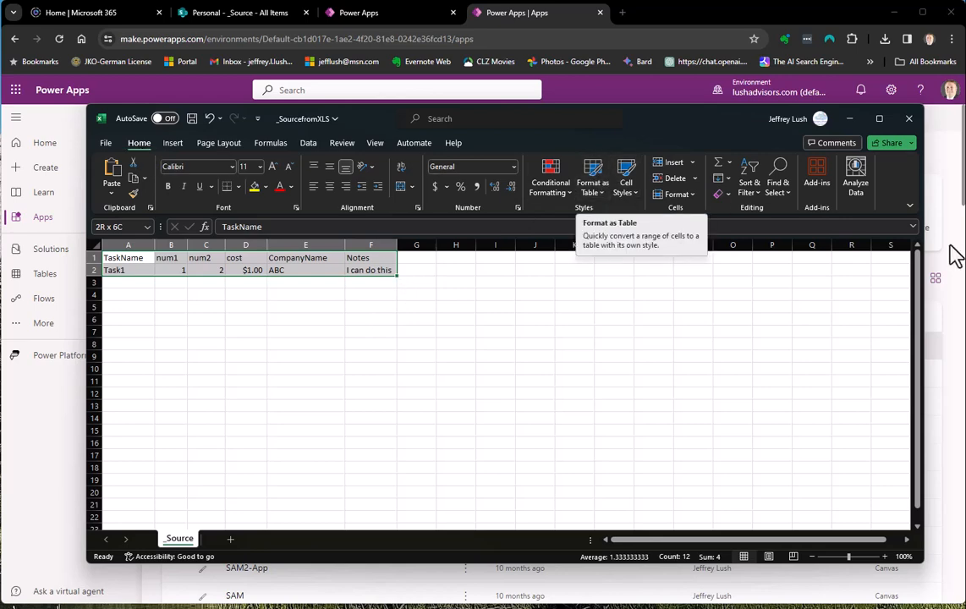
{"action": "left_click_drag", "start_coordinate": [927, 255], "coordinate": [668, 255]}
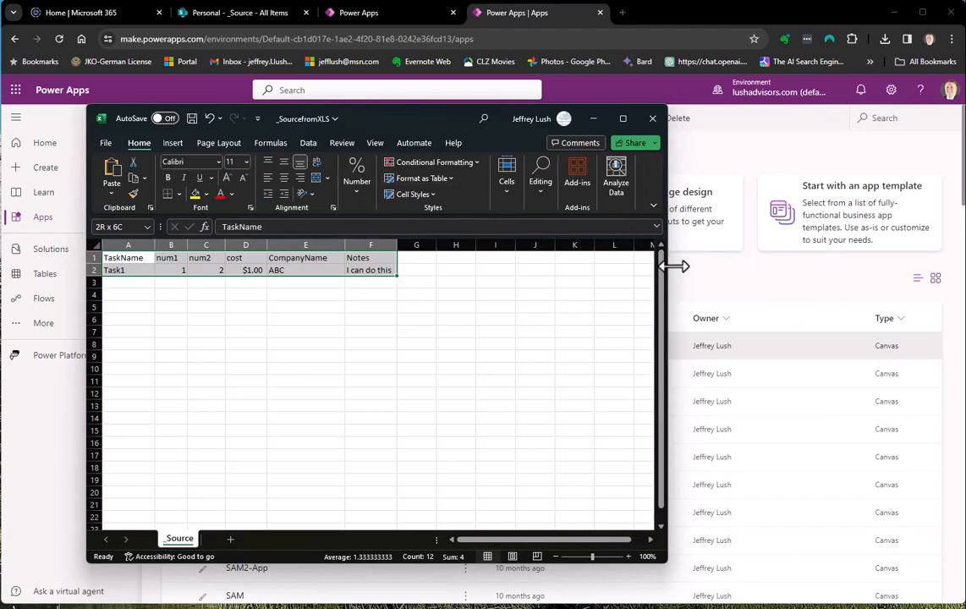
{"action": "left_click_drag", "start_coordinate": [668, 270], "coordinate": [528, 270]}
{"action": "left_click_drag", "start_coordinate": [470, 270], "coordinate": [871, 271]}
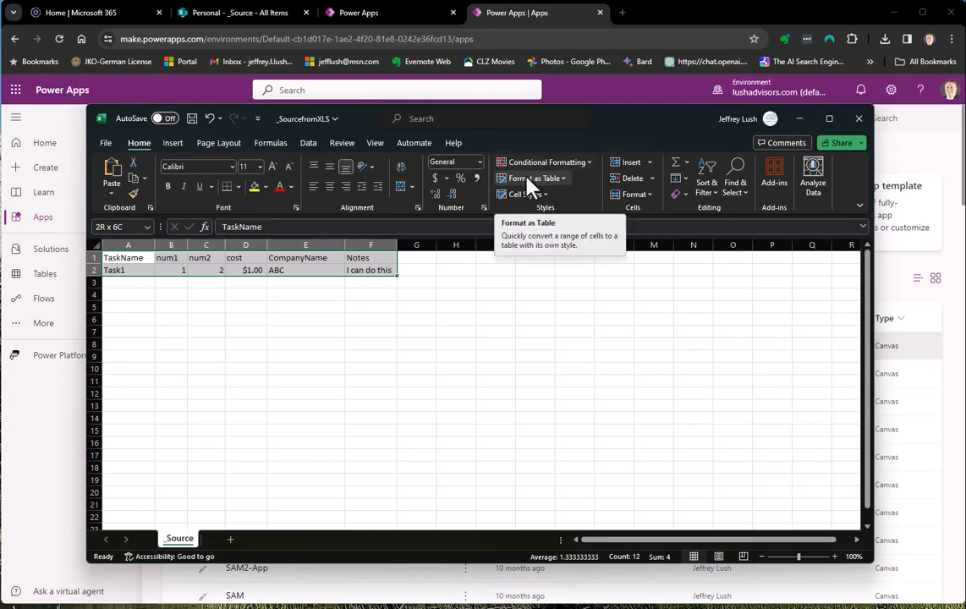
{"action": "left_click", "coordinate": [568, 186]}
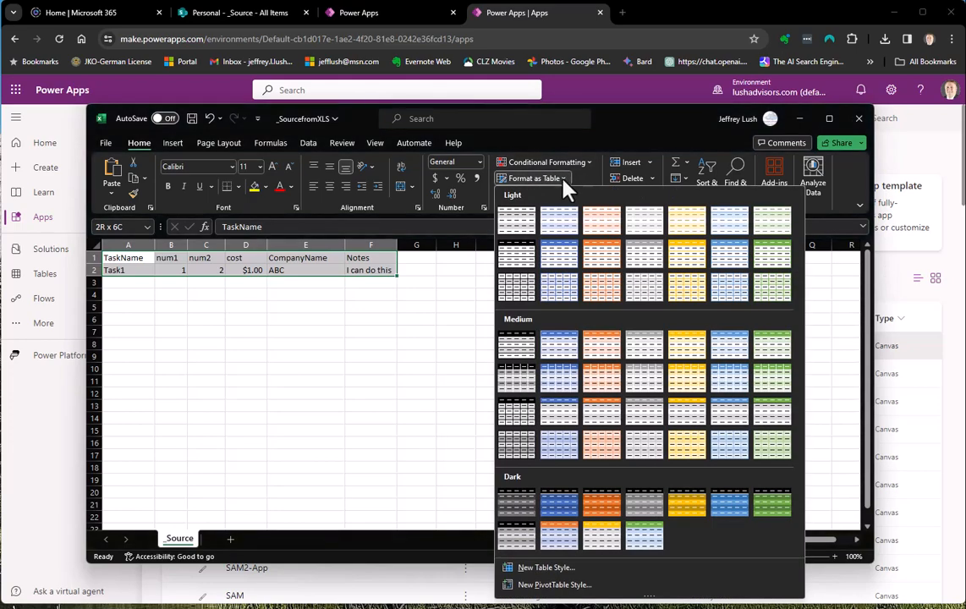
{"action": "left_click", "coordinate": [521, 219]}
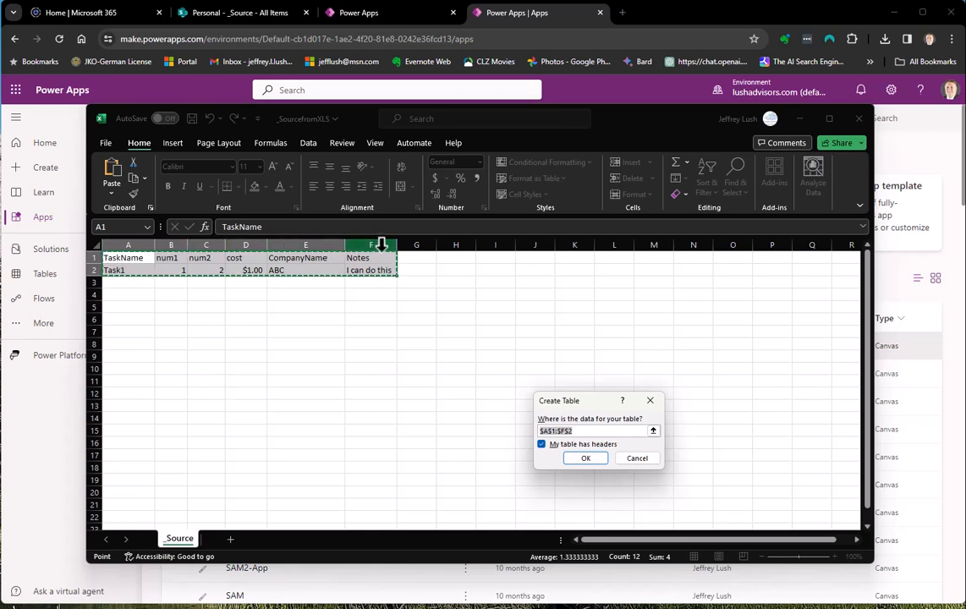
{"action": "left_click", "coordinate": [584, 458]}
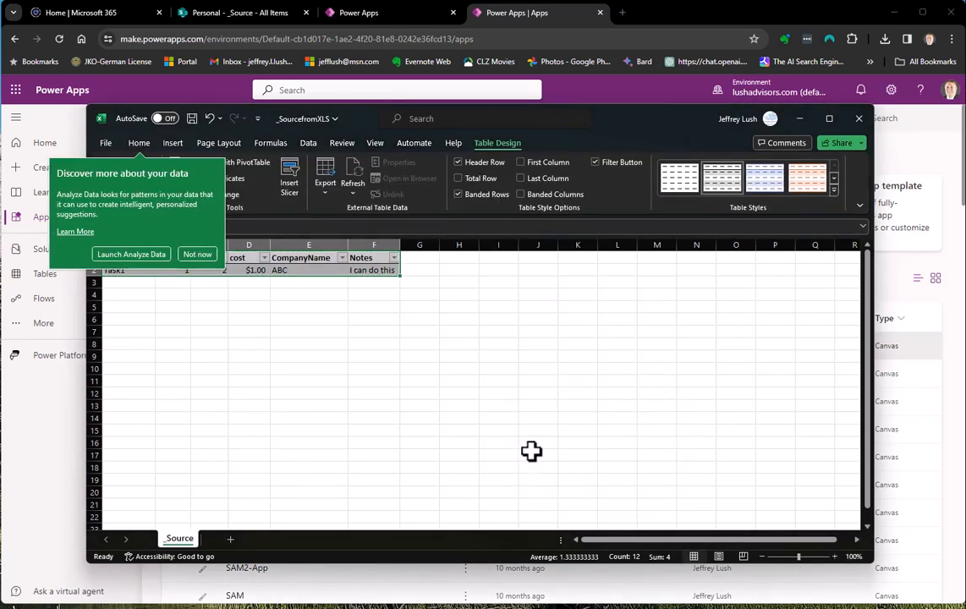
{"action": "left_click", "coordinate": [197, 254]}
{"action": "left_click", "coordinate": [471, 342]}
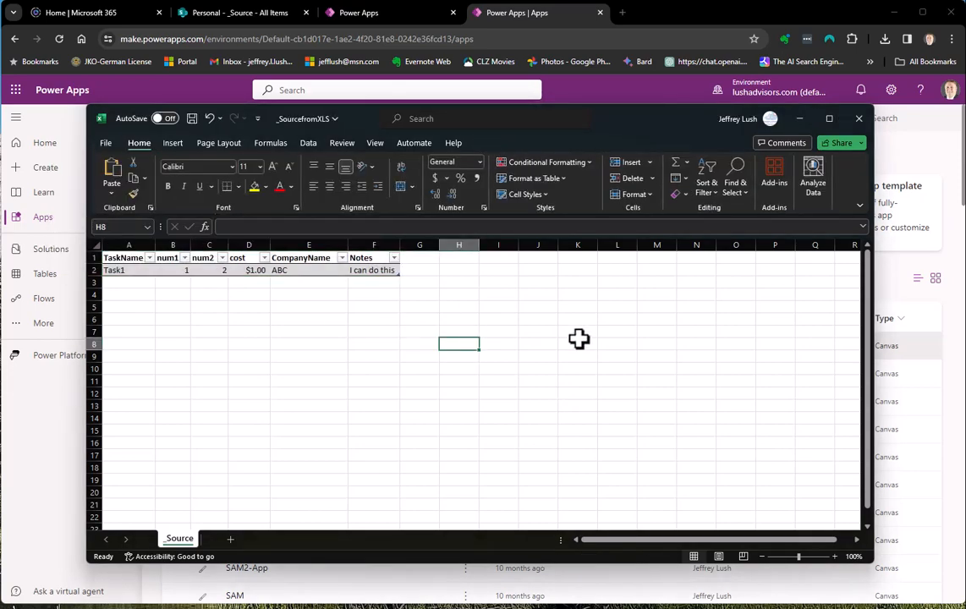
Save the _SourcefromXLS workbook and close it
{"action": "left_click", "coordinate": [106, 146]}
{"action": "left_click", "coordinate": [134, 309]}
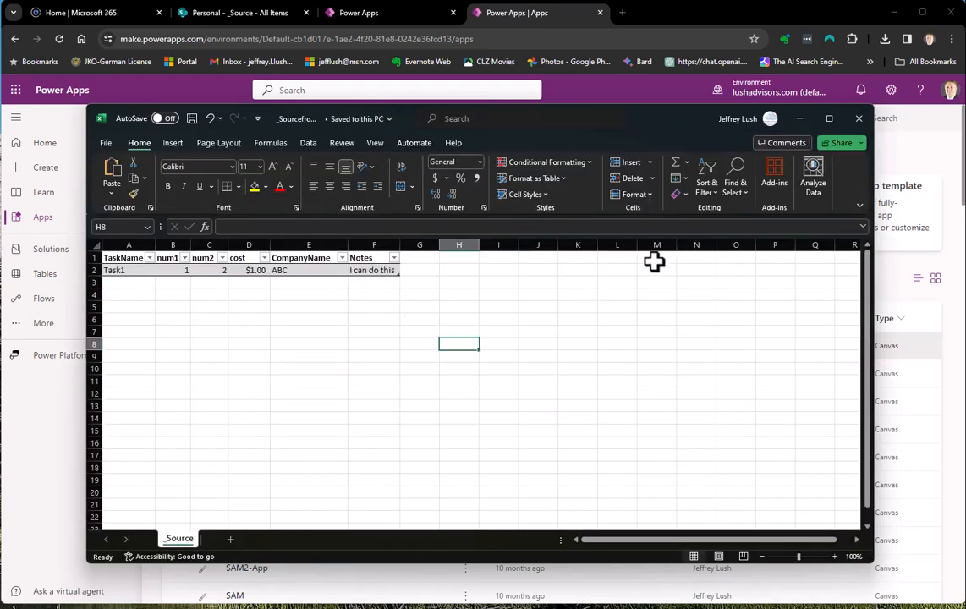
{"action": "left_click", "coordinate": [859, 120]}
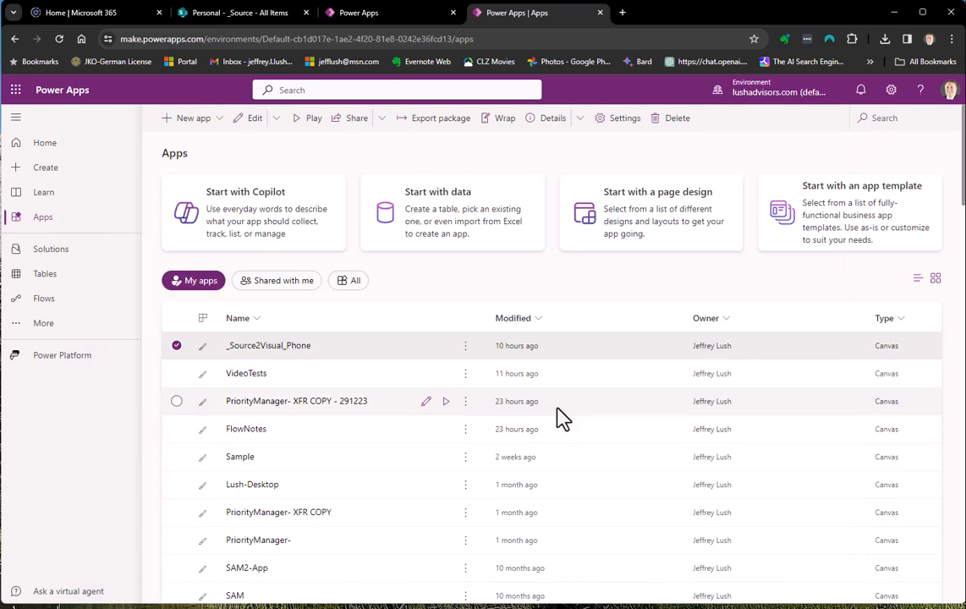
Open Microsoft Lists from the Microsoft 365 apps
{"action": "left_click", "coordinate": [16, 90]}
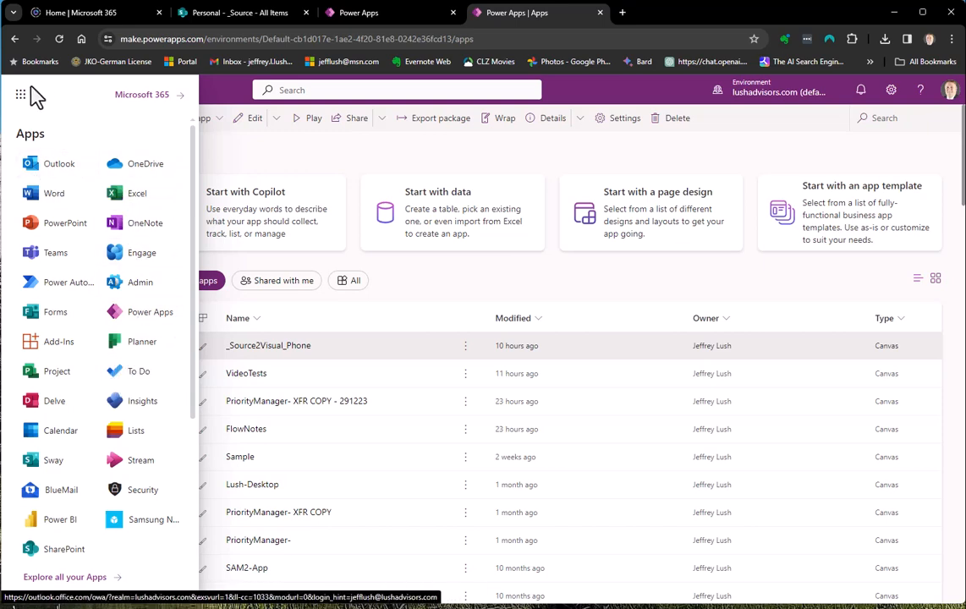
{"action": "left_click", "coordinate": [136, 432]}
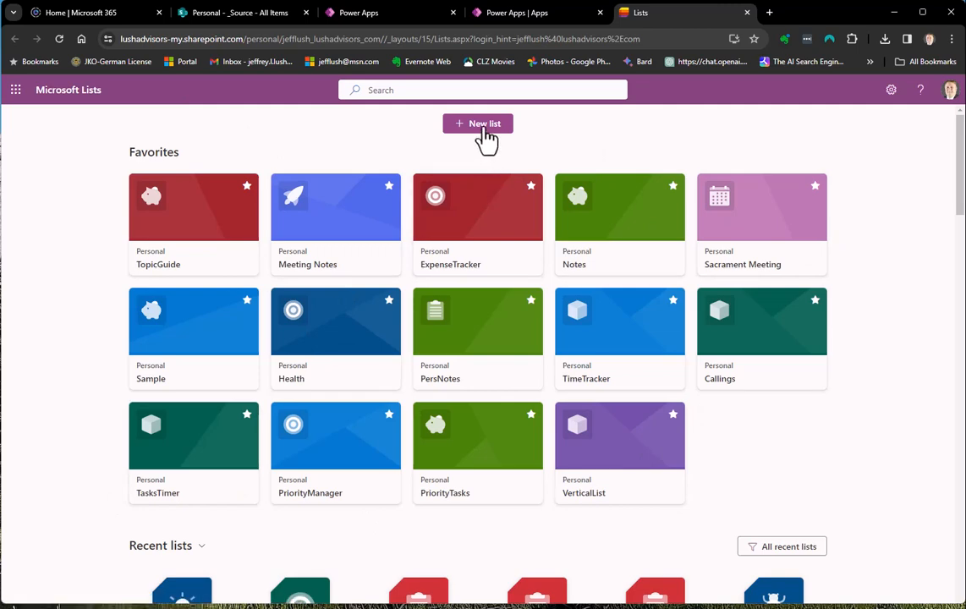
Start a new list from Excel and upload the _SourcefromXLS workbook from the Downloads folder
{"action": "left_click", "coordinate": [486, 136]}
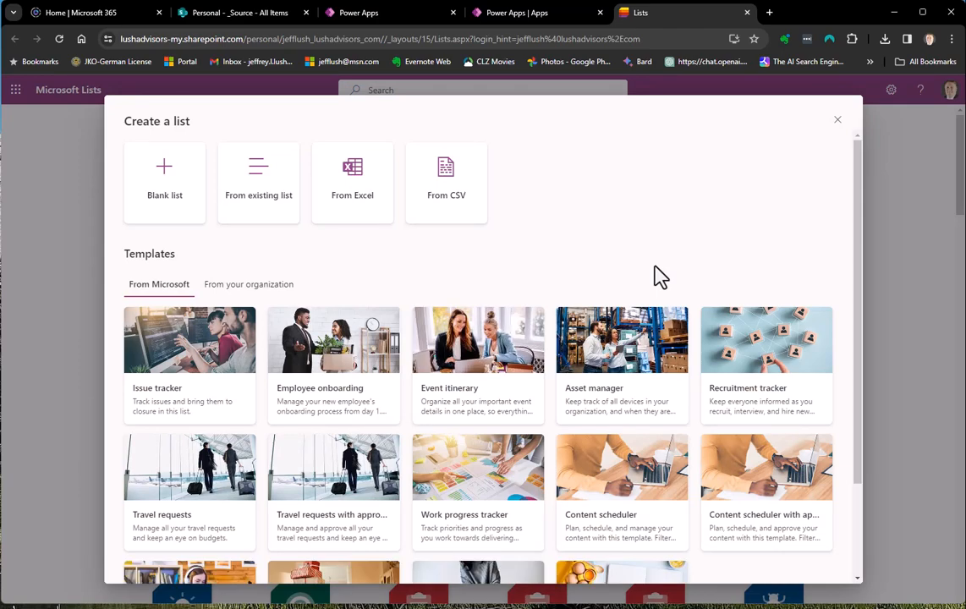
{"action": "left_click", "coordinate": [358, 197]}
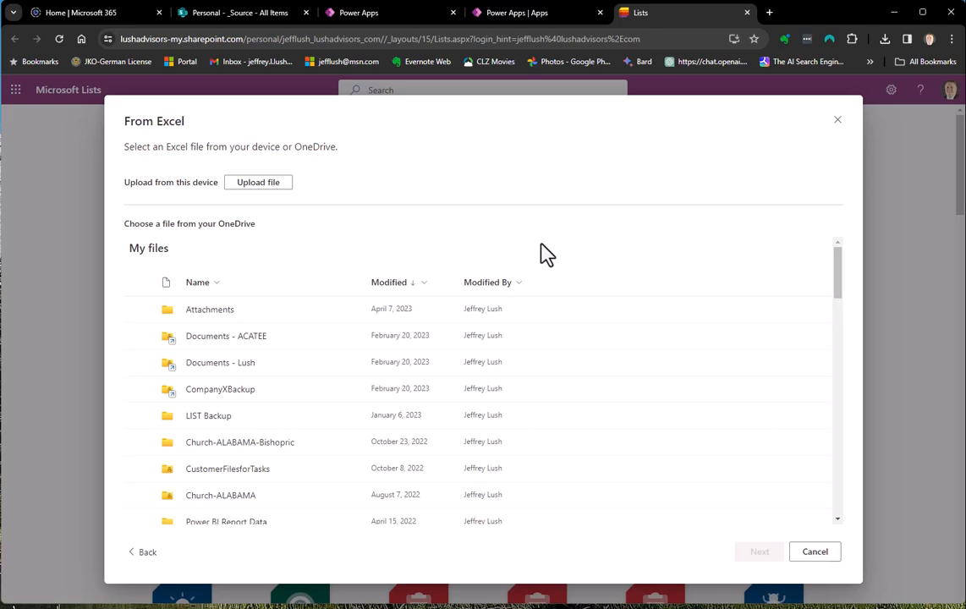
{"action": "left_click", "coordinate": [271, 186]}
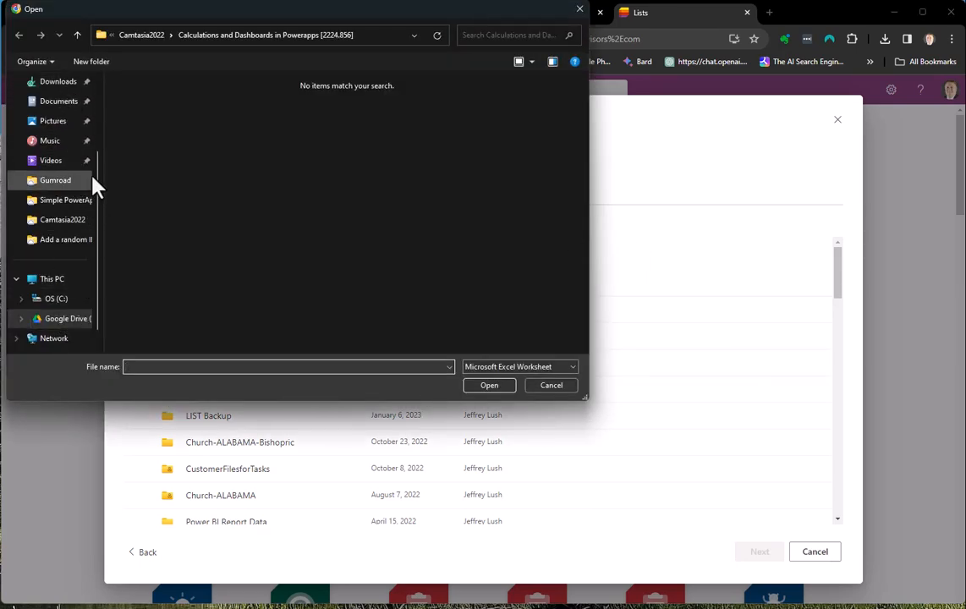
{"action": "left_click", "coordinate": [64, 82]}
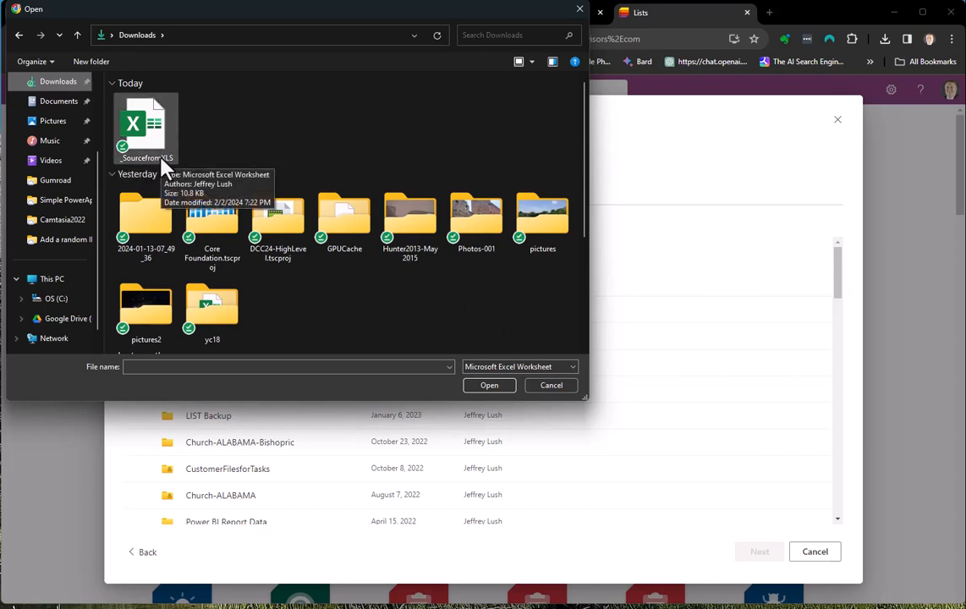
{"action": "left_click", "coordinate": [154, 126]}
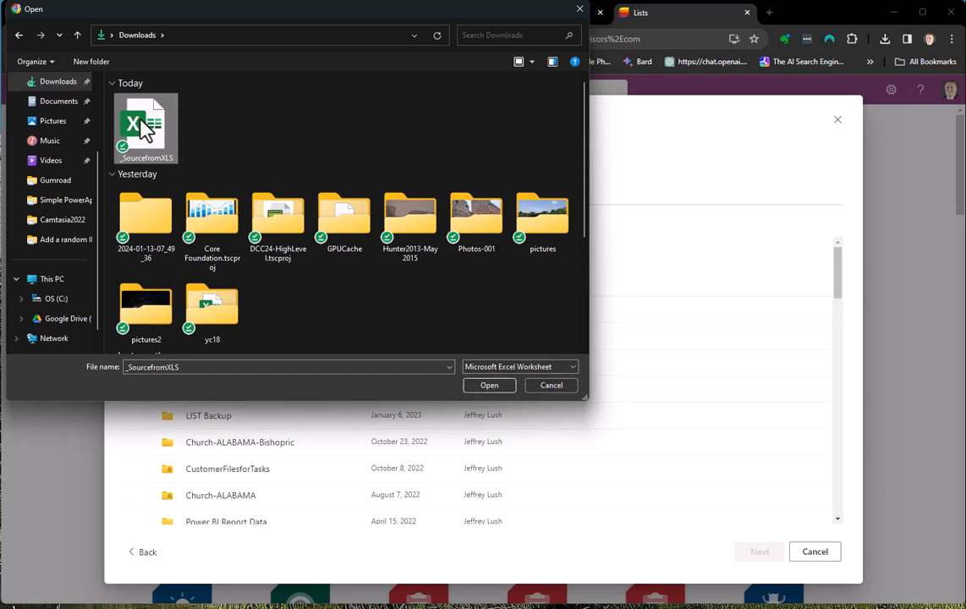
{"action": "left_click", "coordinate": [497, 387]}
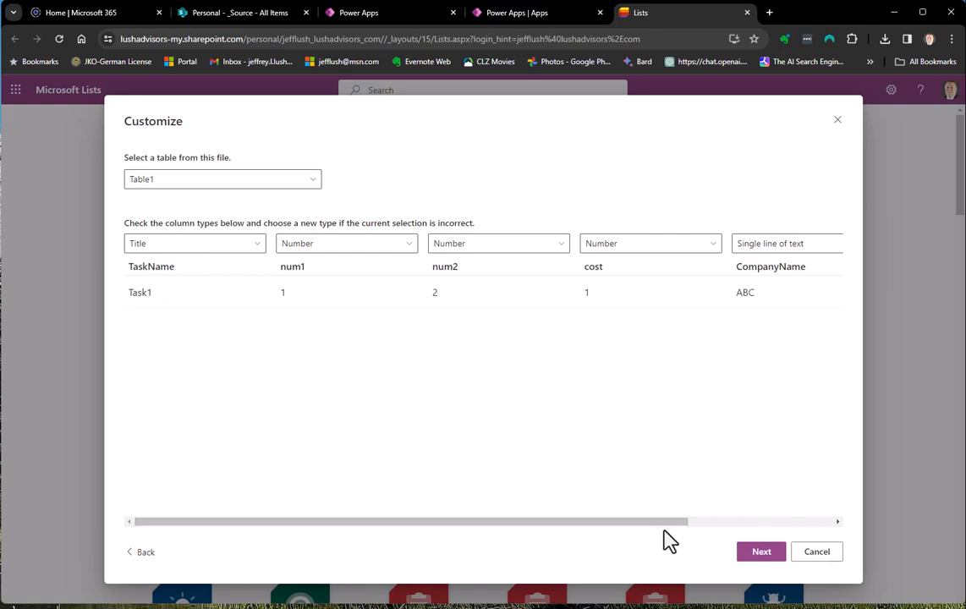
Switch to File Explorer and open the _SourcefromXLS workbook from Downloads in Excel, closing the _Source file opened by mistake
{"action": "left_click_drag", "start_coordinate": [677, 522], "coordinate": [345, 530]}
{"action": "mouse_move", "coordinate": [237, 608]}
{"action": "left_click", "coordinate": [242, 584]}
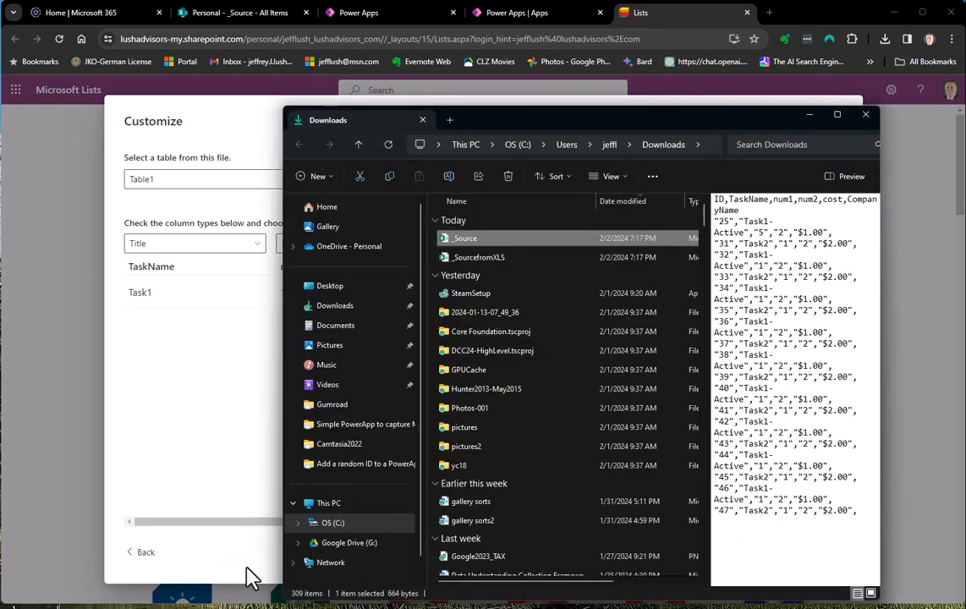
{"action": "double_click", "coordinate": [468, 244]}
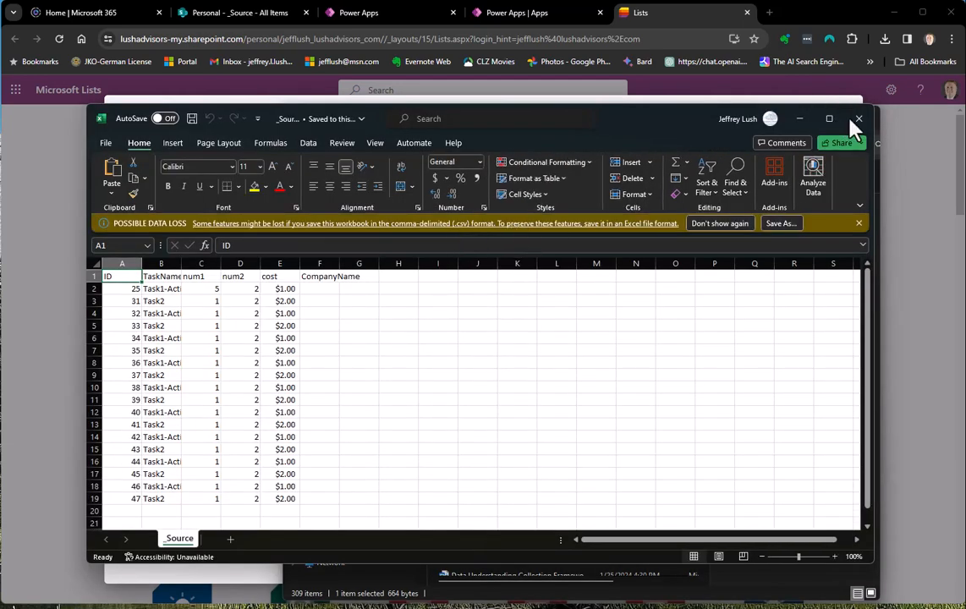
{"action": "left_click", "coordinate": [858, 120]}
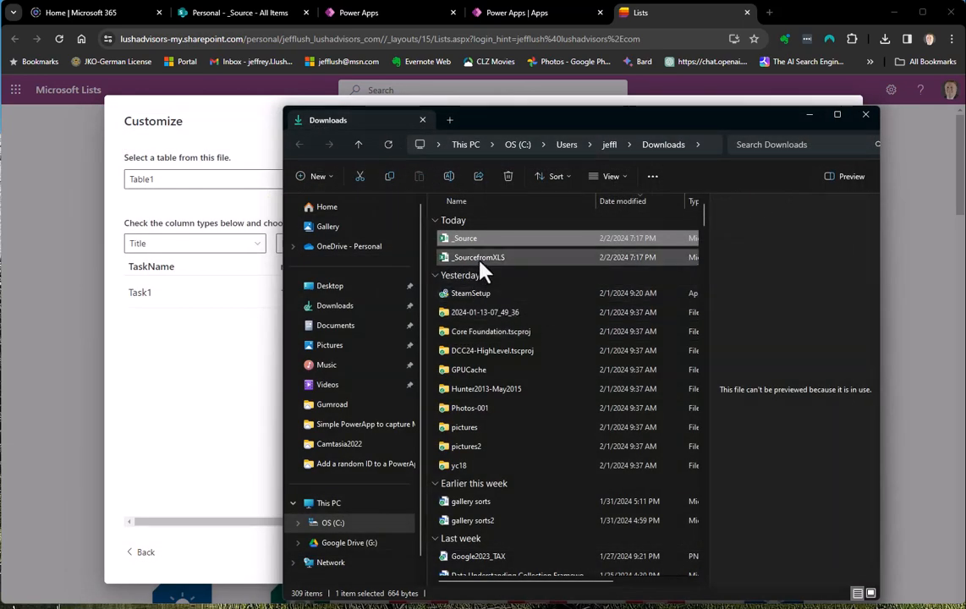
{"action": "double_click", "coordinate": [481, 258]}
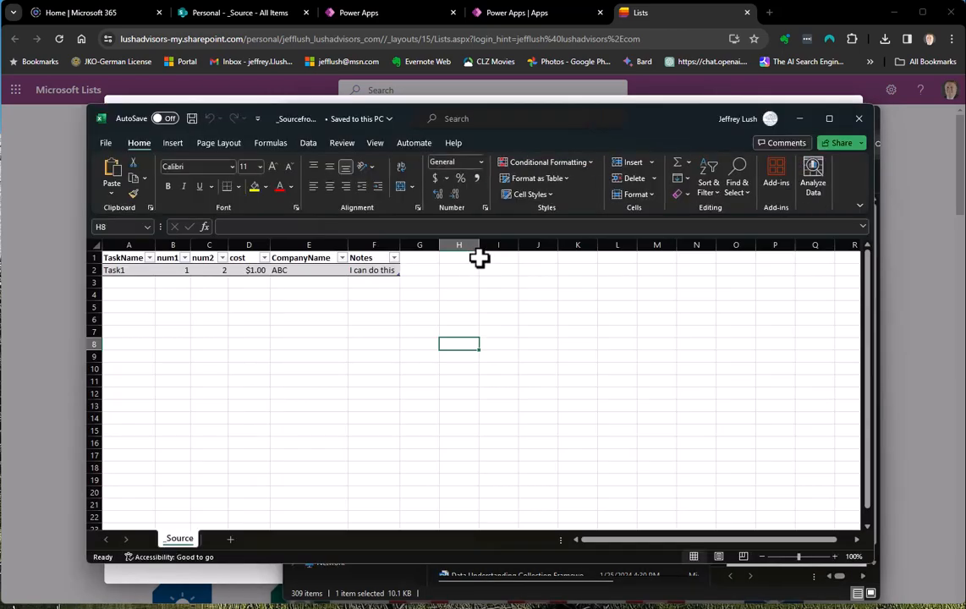
{"action": "left_click", "coordinate": [373, 331]}
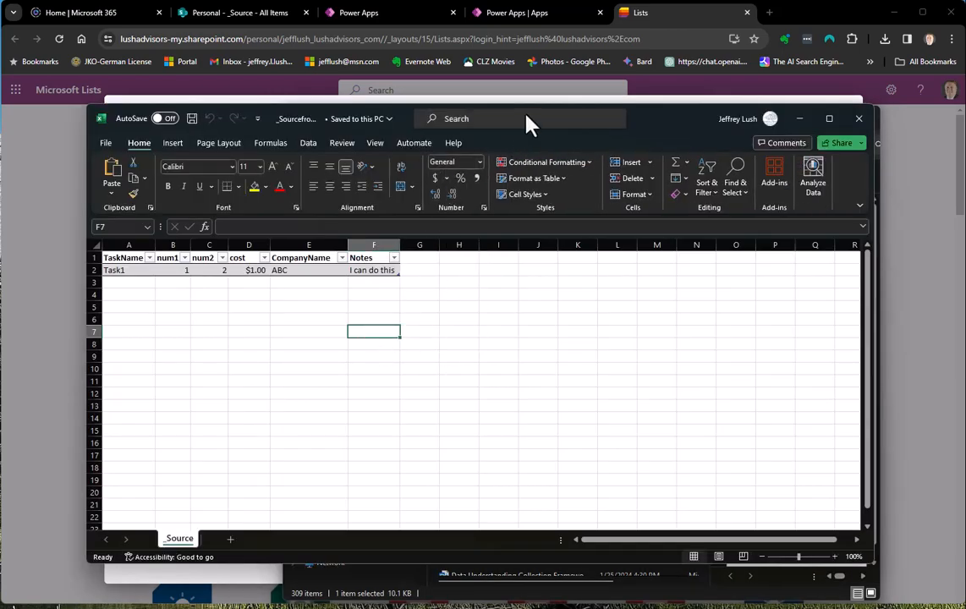
Minimize the Downloads window and arrange the Excel window below the column types so both can be compared
{"action": "left_click_drag", "start_coordinate": [531, 110], "coordinate": [544, 296]}
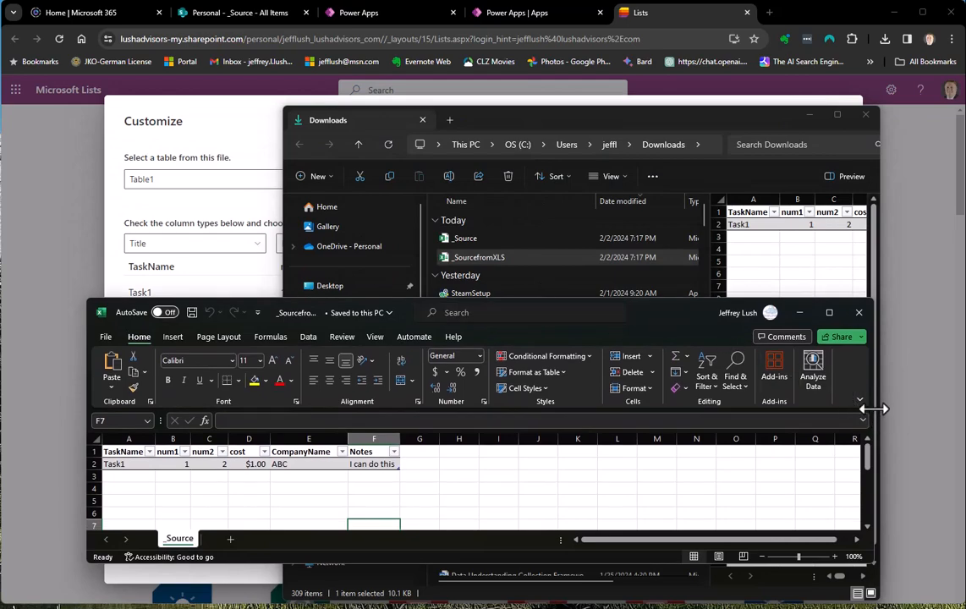
{"action": "left_click_drag", "start_coordinate": [873, 411], "coordinate": [438, 411]}
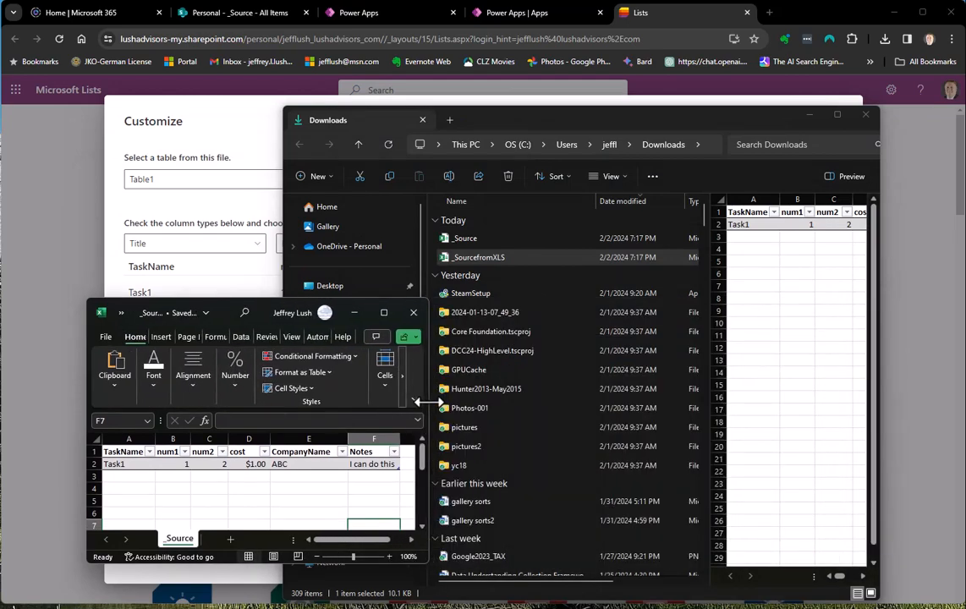
{"action": "left_click", "coordinate": [811, 121]}
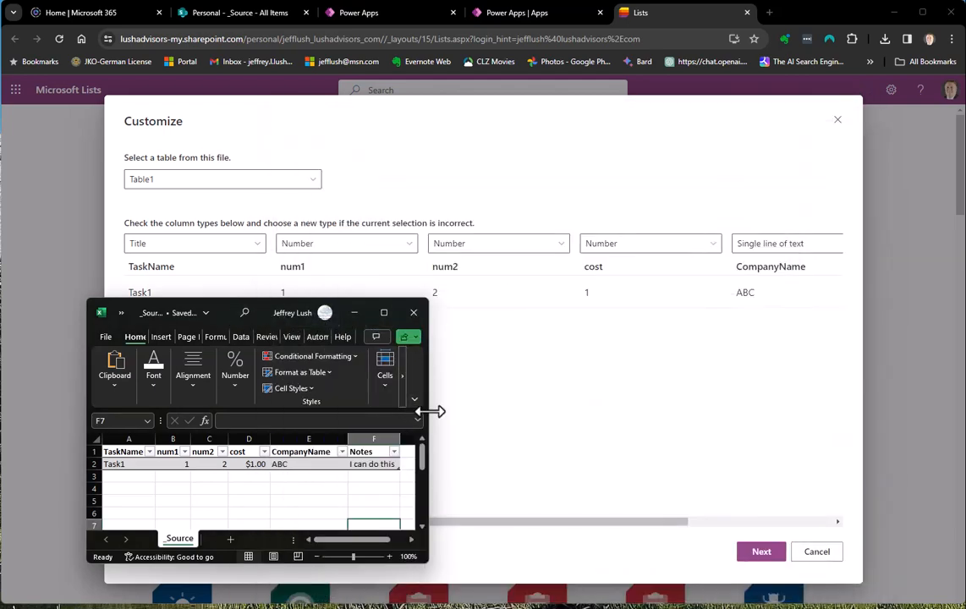
{"action": "left_click_drag", "start_coordinate": [438, 408], "coordinate": [856, 408]}
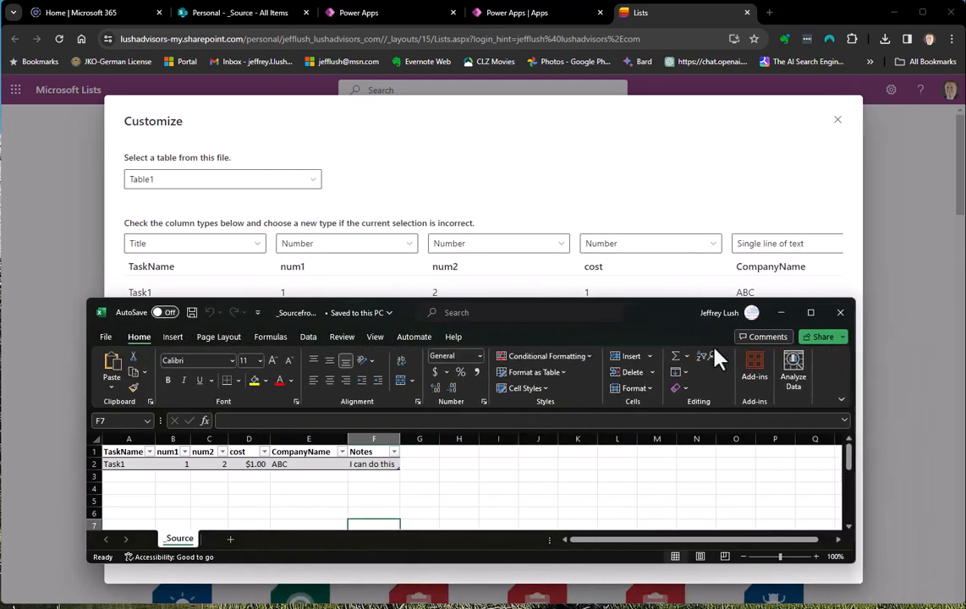
{"action": "left_click_drag", "start_coordinate": [647, 319], "coordinate": [636, 330]}
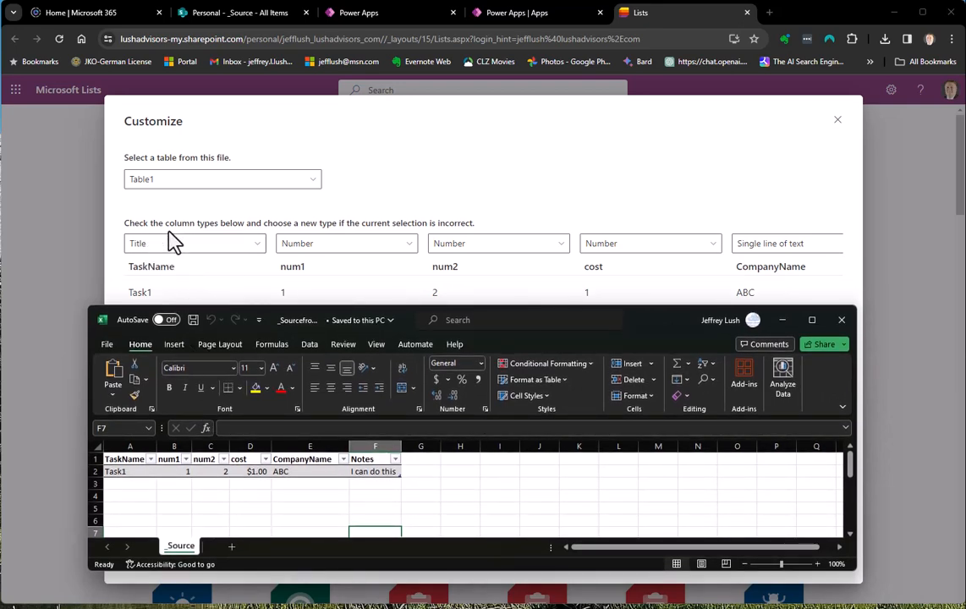
Try Single line of text as the TaskName column type, compare with the workbook, and set num1 back to Number
{"action": "left_click", "coordinate": [215, 254]}
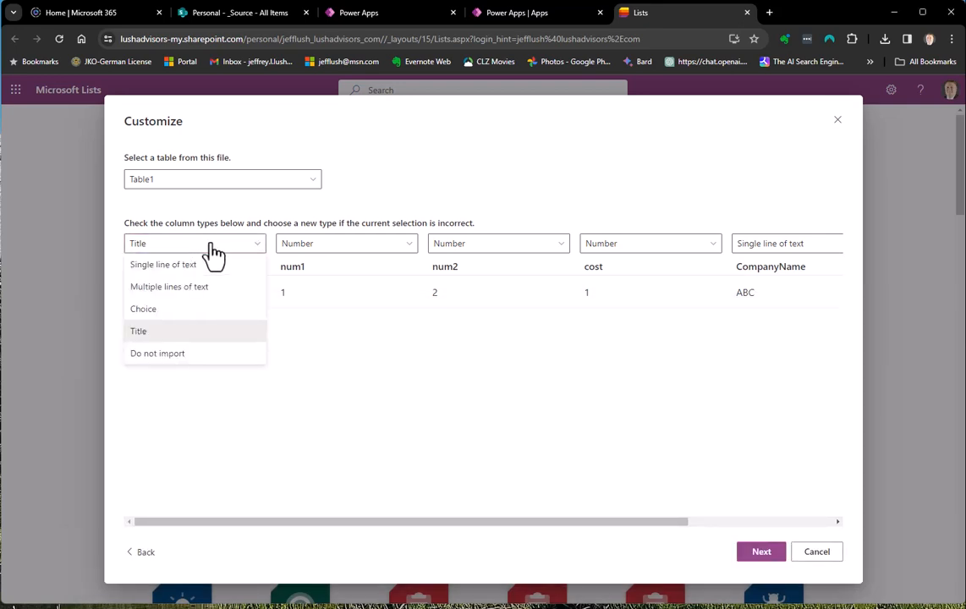
{"action": "left_click", "coordinate": [169, 265]}
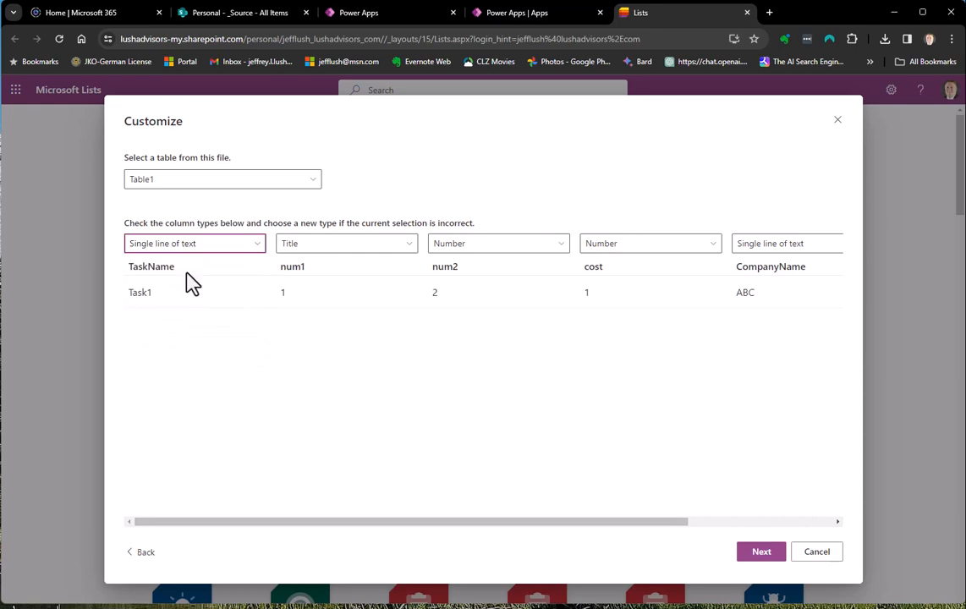
{"action": "key", "text": "alt+Tab"}
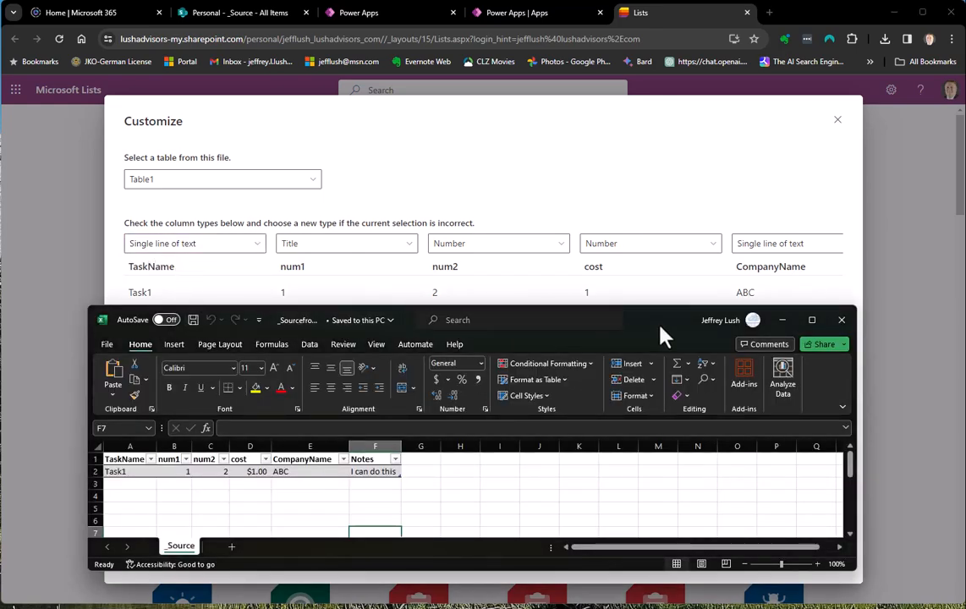
{"action": "left_click_drag", "start_coordinate": [857, 366], "coordinate": [964, 368]}
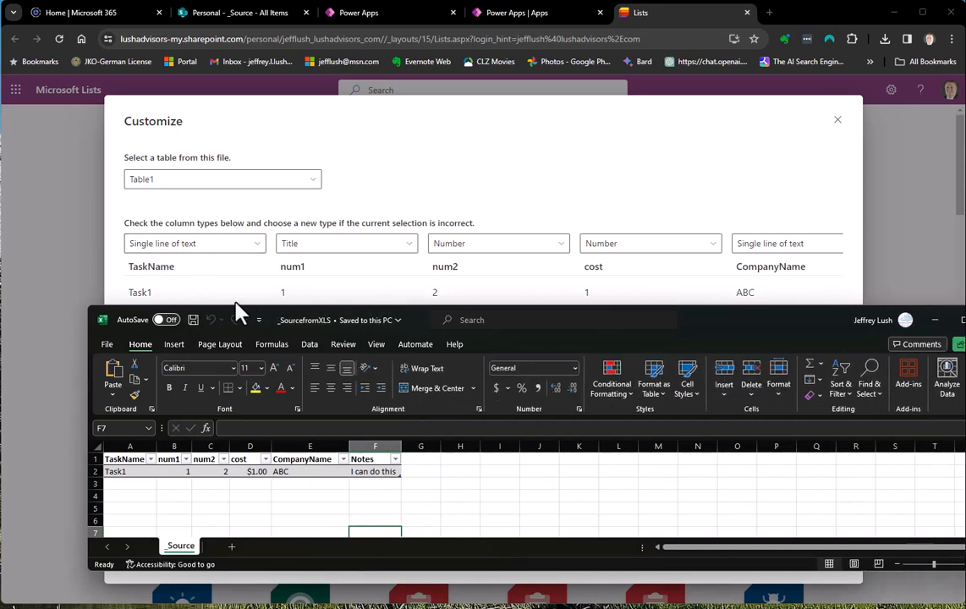
{"action": "left_click", "coordinate": [207, 472]}
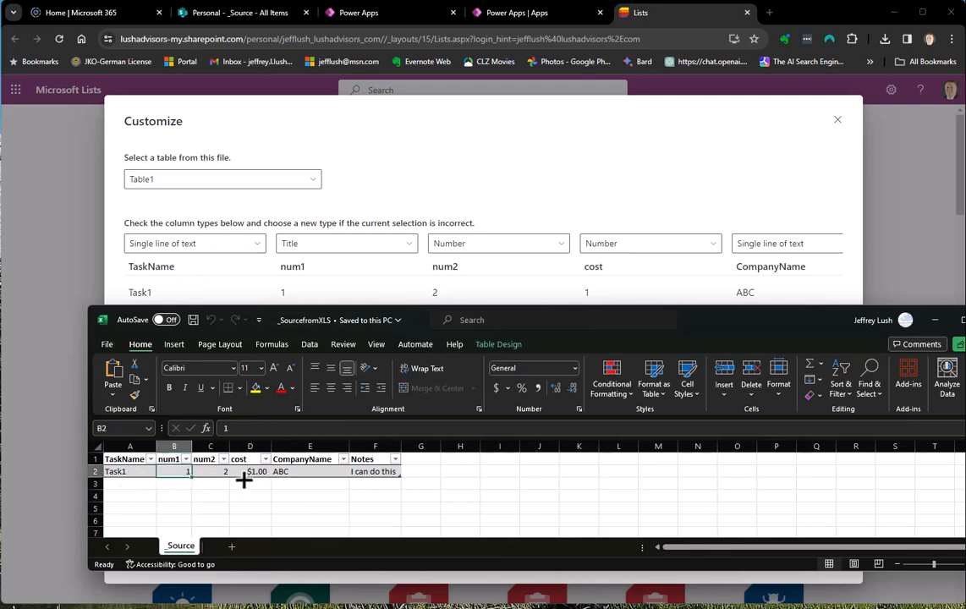
{"action": "left_click", "coordinate": [298, 256]}
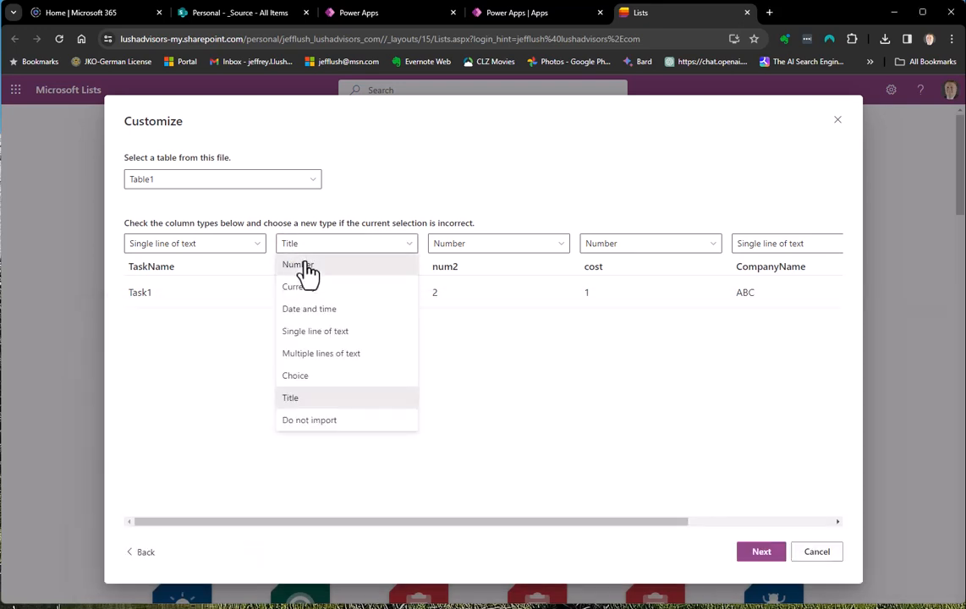
{"action": "left_click", "coordinate": [304, 265]}
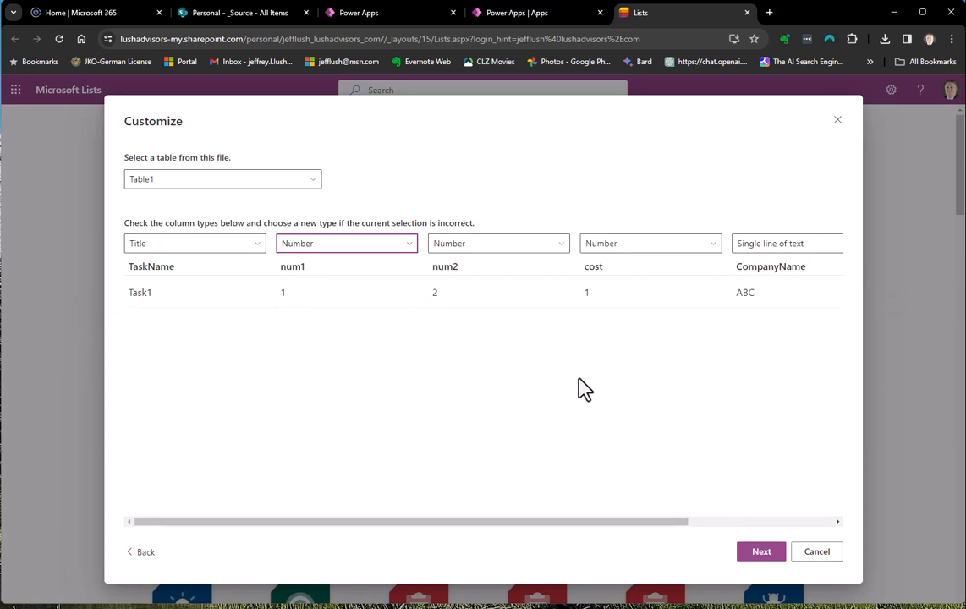
Retry Single line of text for the TaskName column, and return the num1 column to Number
{"action": "left_click", "coordinate": [167, 249]}
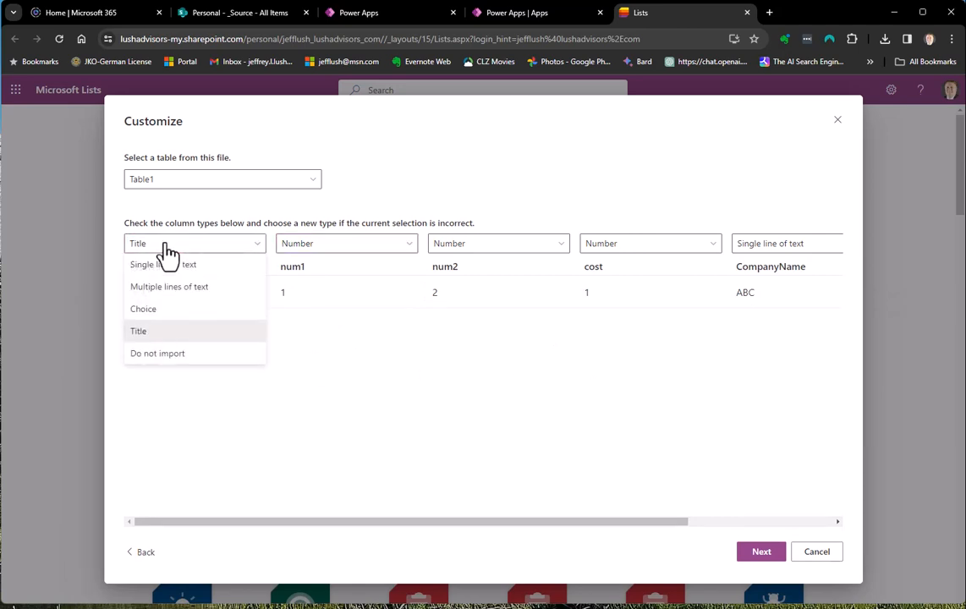
{"action": "left_click", "coordinate": [169, 265]}
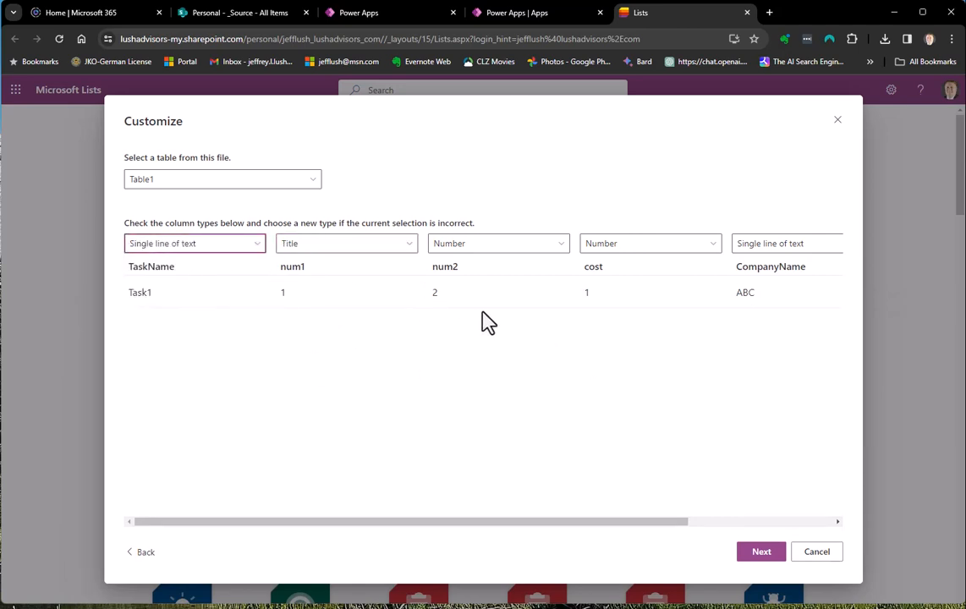
{"action": "left_click", "coordinate": [362, 245]}
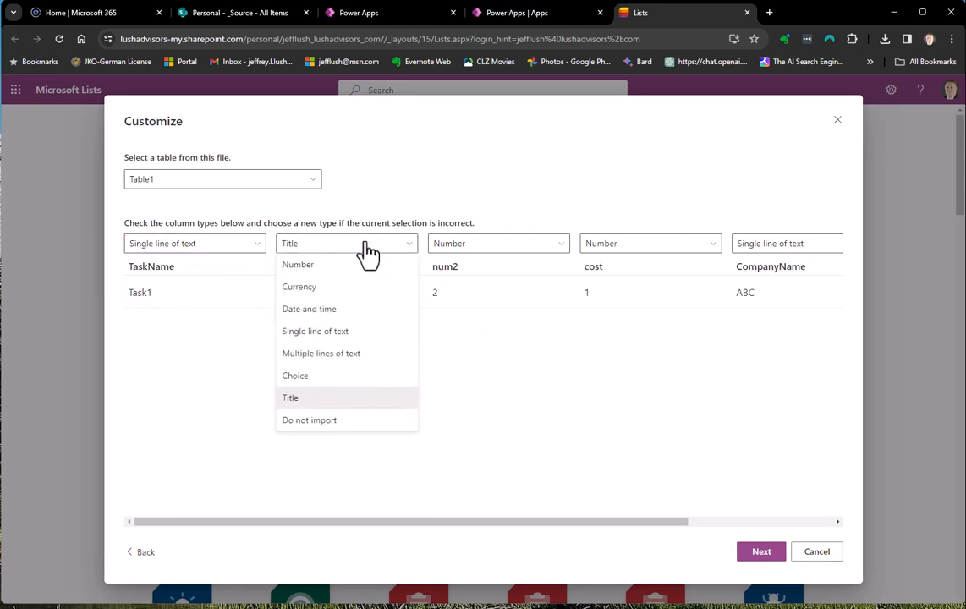
{"action": "left_click", "coordinate": [323, 267]}
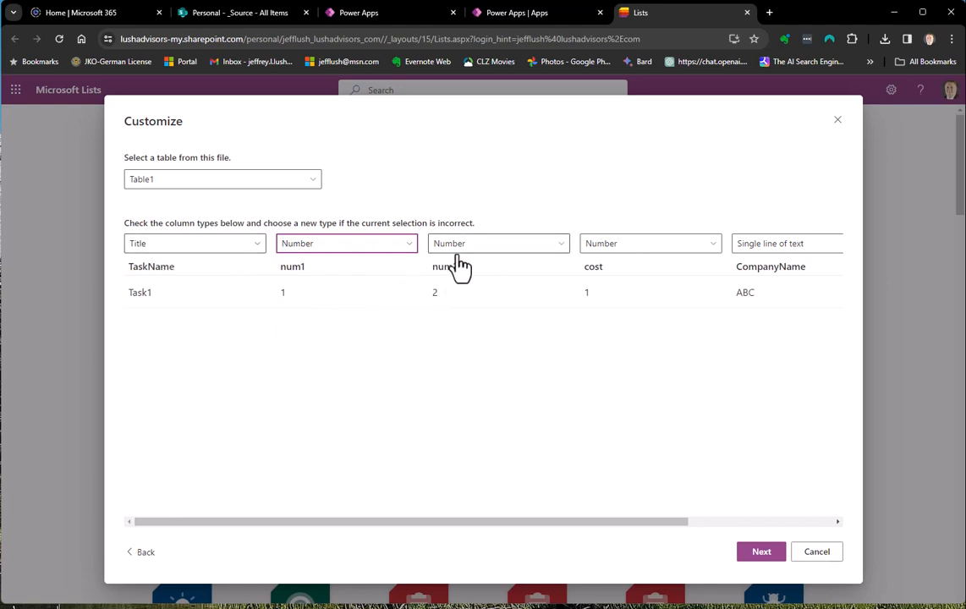
Keep the num2 column as Number, set the cost column to Currency, and bring up the workbook for comparison
{"action": "left_click", "coordinate": [491, 256]}
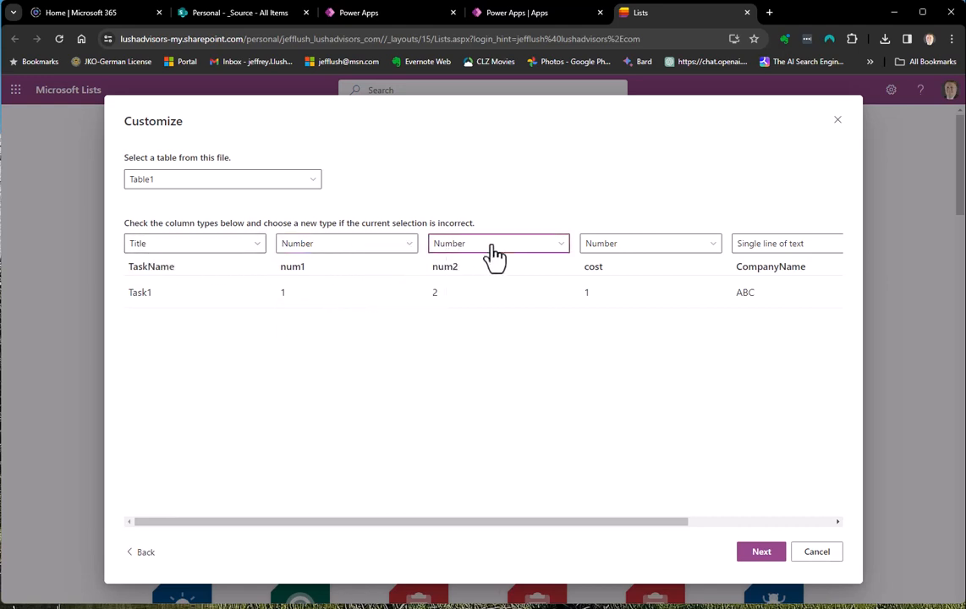
{"action": "left_click", "coordinate": [493, 264]}
{"action": "left_click", "coordinate": [627, 247]}
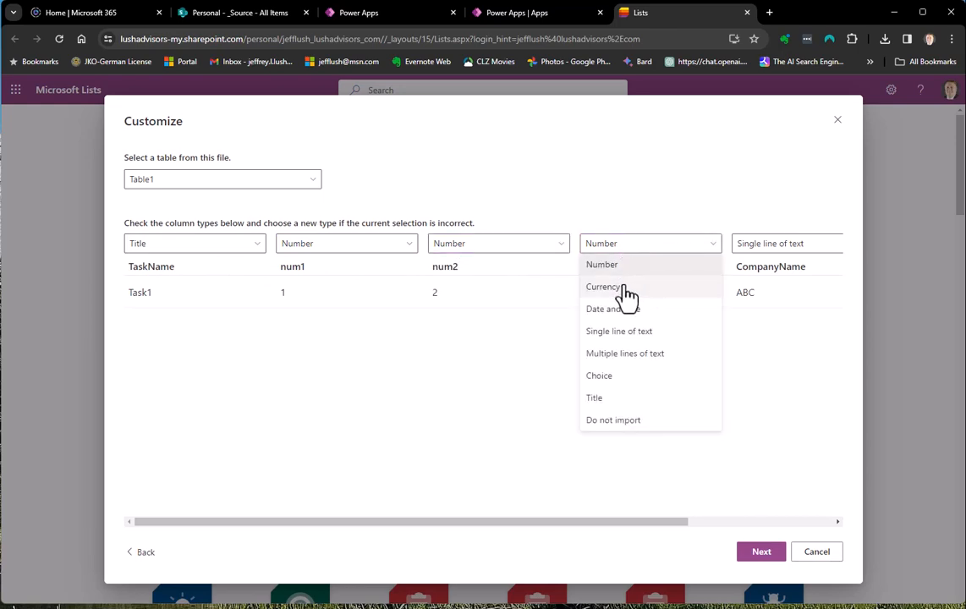
{"action": "left_click", "coordinate": [626, 289]}
{"action": "key", "text": "alt+Tab"}
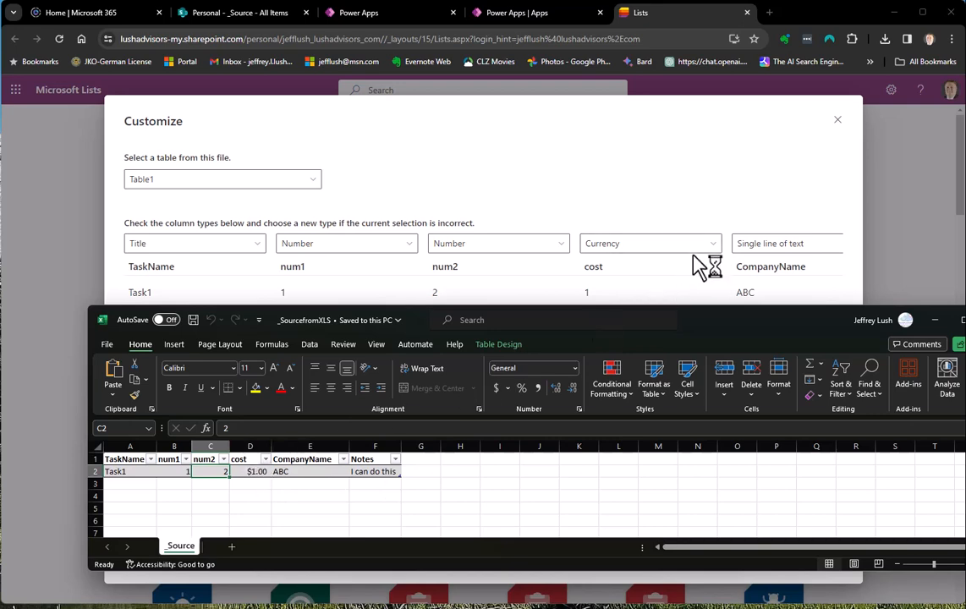
Keep CompanyName as Single line of text, set Notes to Multiple lines of text, and continue to the list details
{"action": "left_click", "coordinate": [773, 246]}
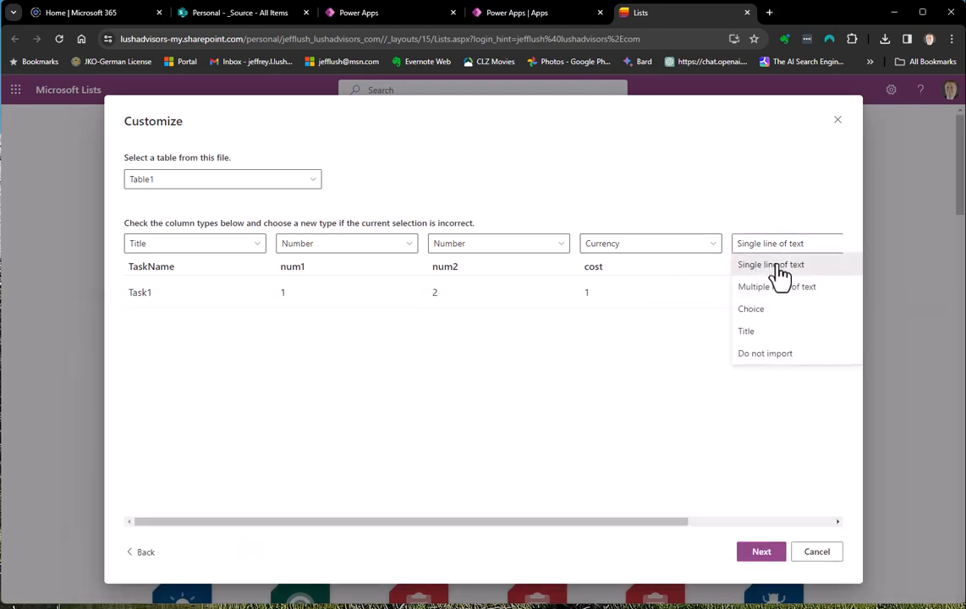
{"action": "left_click", "coordinate": [777, 266]}
{"action": "left_click_drag", "start_coordinate": [669, 523], "coordinate": [825, 526]}
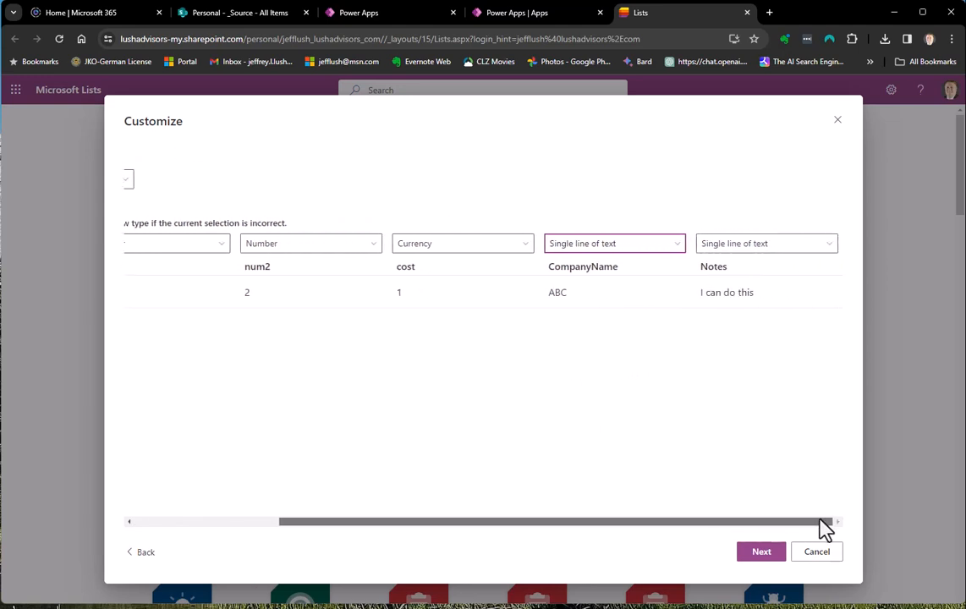
{"action": "left_click", "coordinate": [763, 244]}
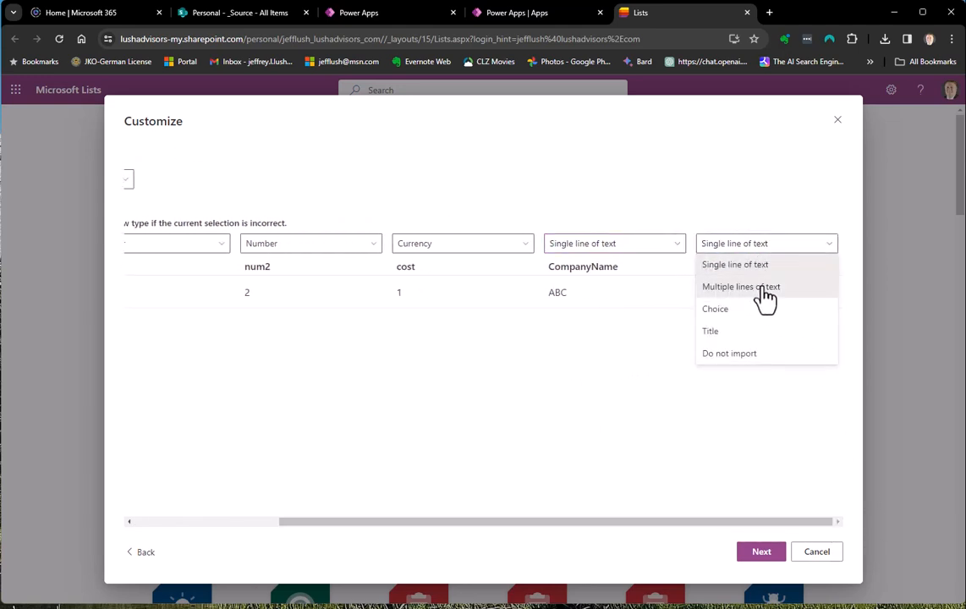
{"action": "left_click", "coordinate": [765, 292]}
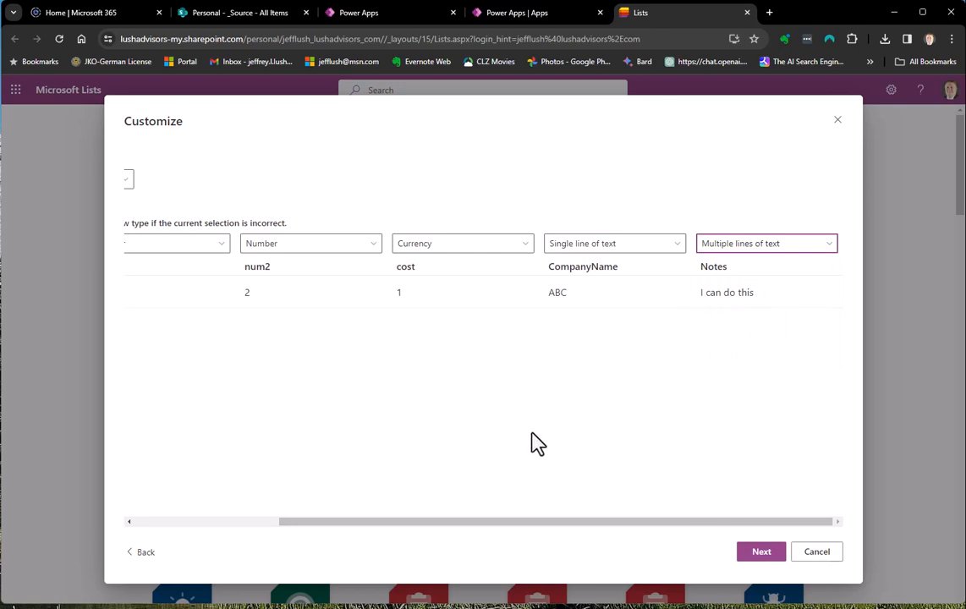
{"action": "left_click", "coordinate": [762, 553]}
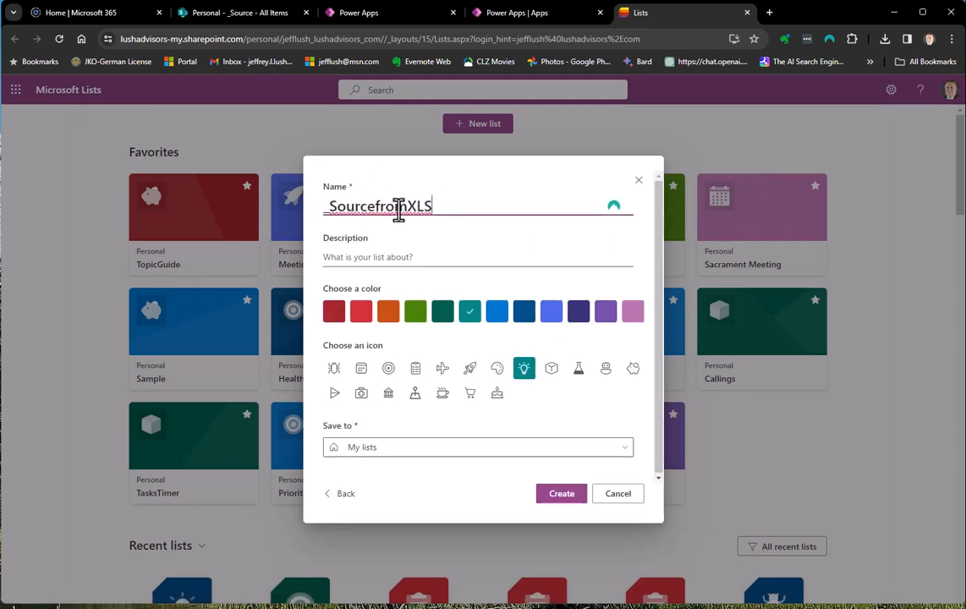
Choose the Personal site as the save location for the _SourcefromXLS list and create the list
{"action": "left_click", "coordinate": [383, 454]}
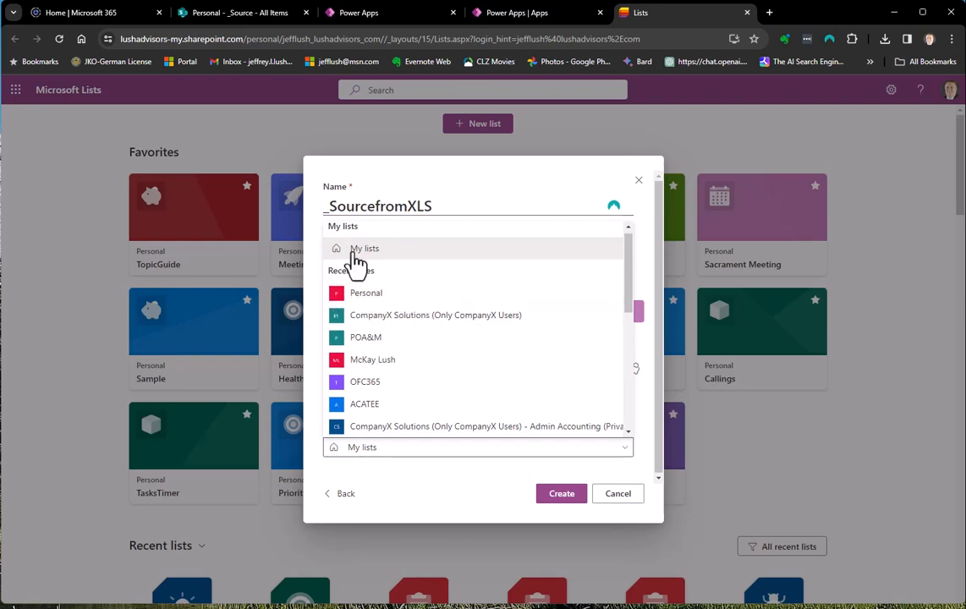
{"action": "left_click", "coordinate": [397, 296]}
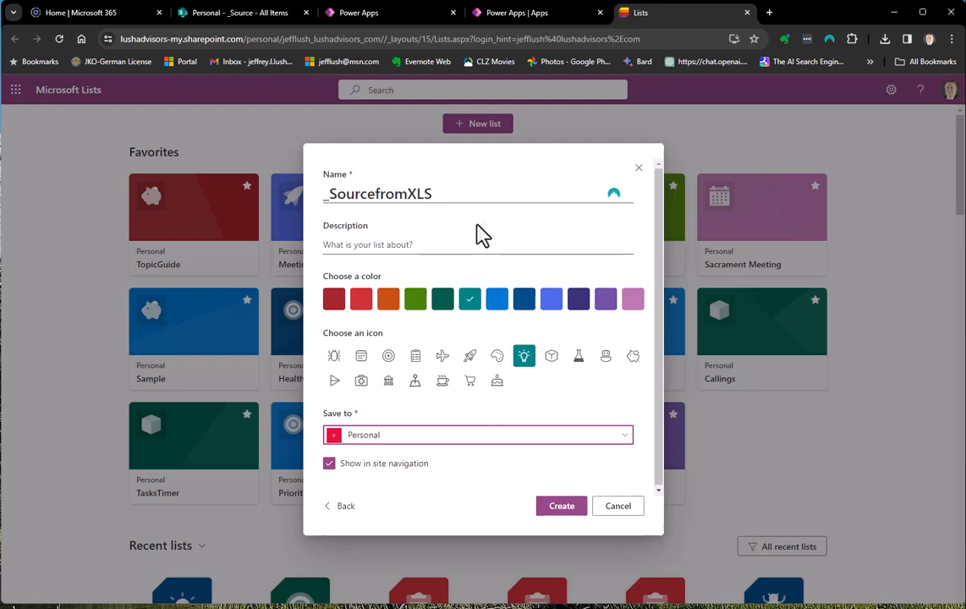
{"action": "left_click", "coordinate": [560, 506]}
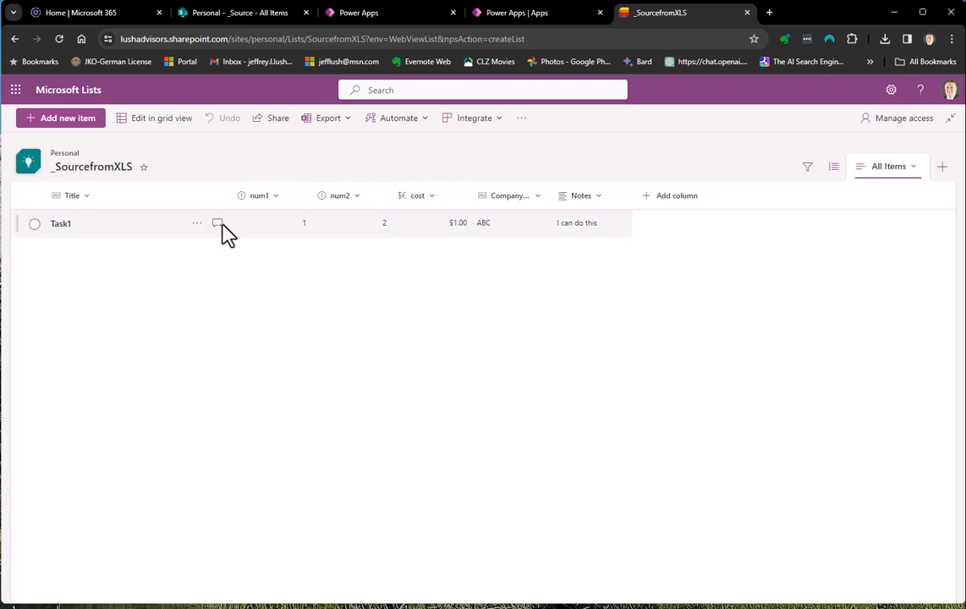
Narrow the Title column and rename it to Taskname
{"action": "left_click_drag", "start_coordinate": [229, 193], "coordinate": [136, 204]}
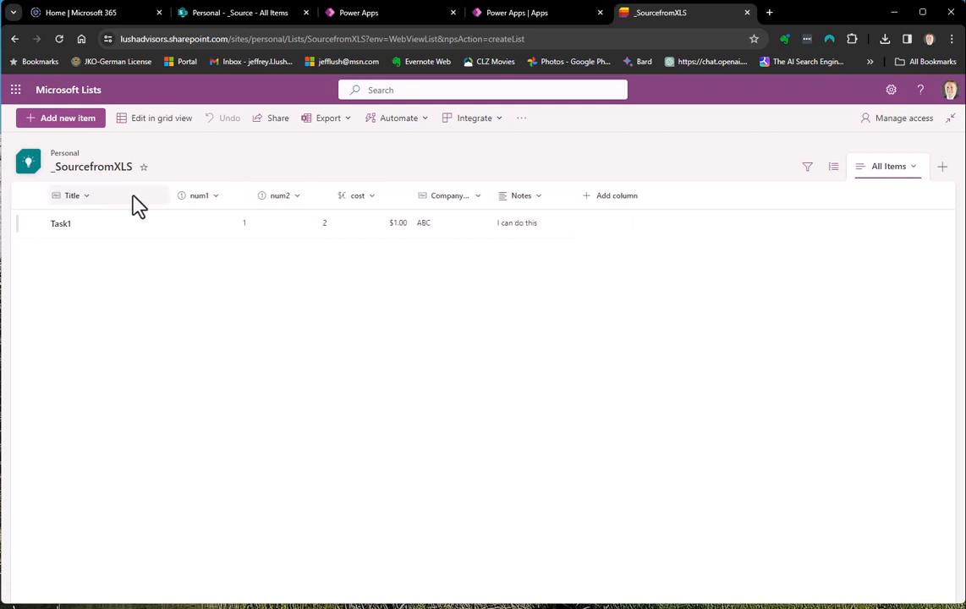
{"action": "left_click", "coordinate": [84, 200]}
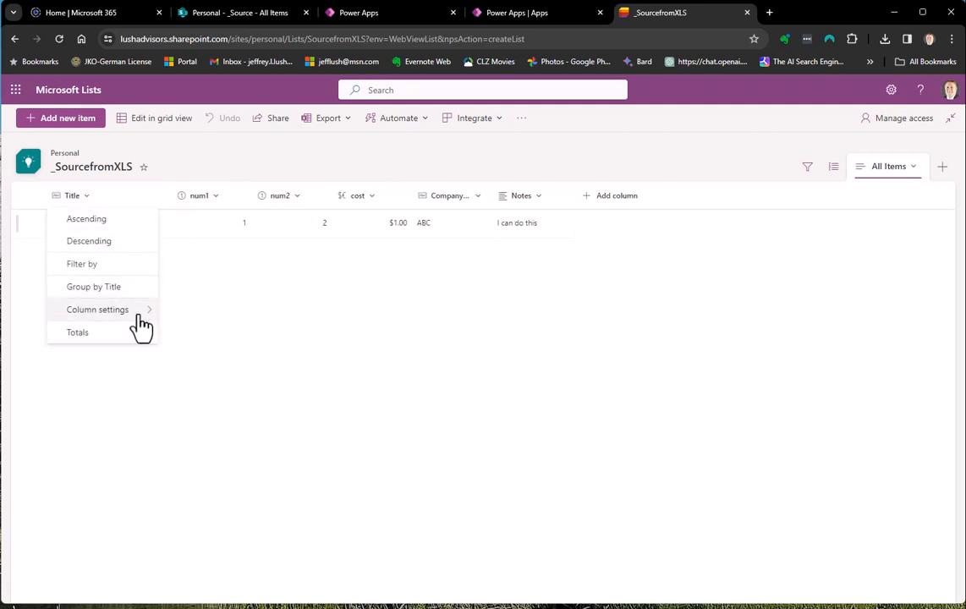
{"action": "mouse_move", "coordinate": [133, 310]}
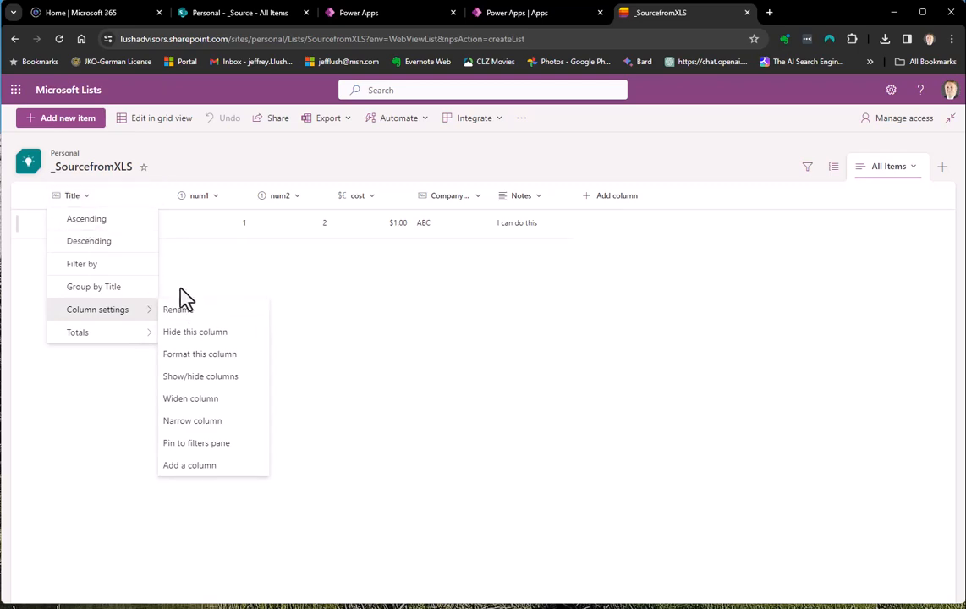
{"action": "left_click", "coordinate": [189, 312]}
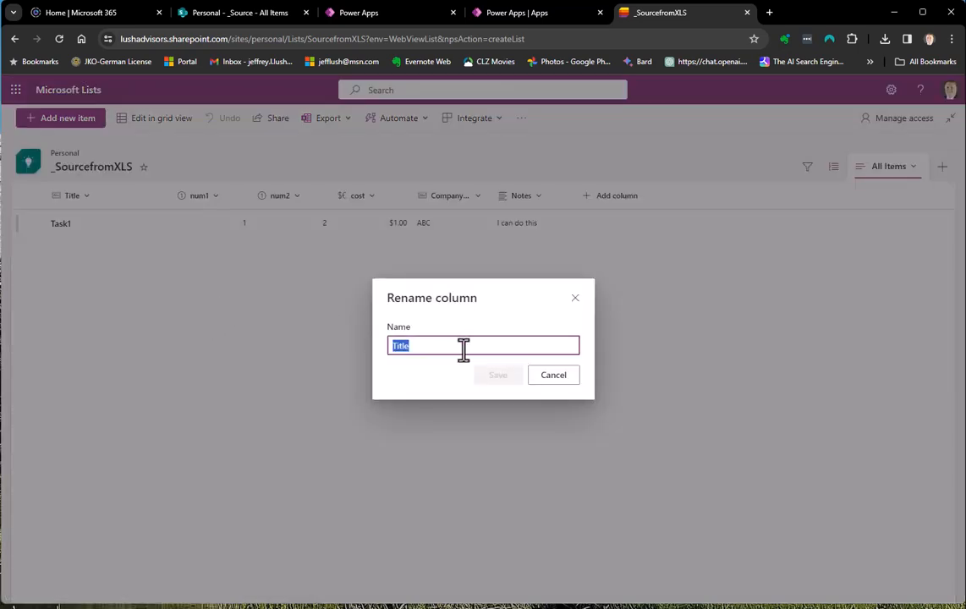
{"action": "type", "text": "Tas"}
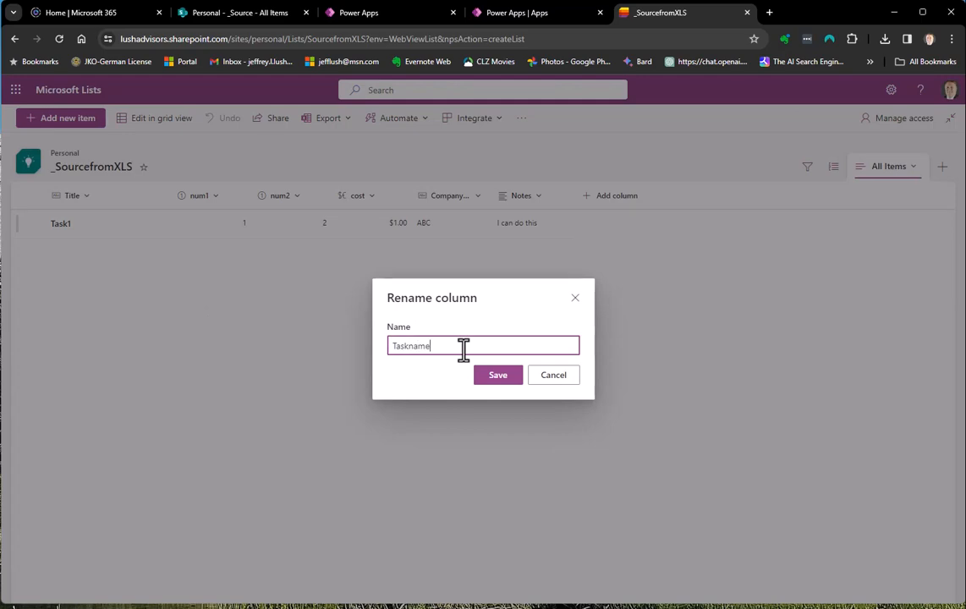
{"action": "type", "text": "kname"}
{"action": "key", "text": "Return"}
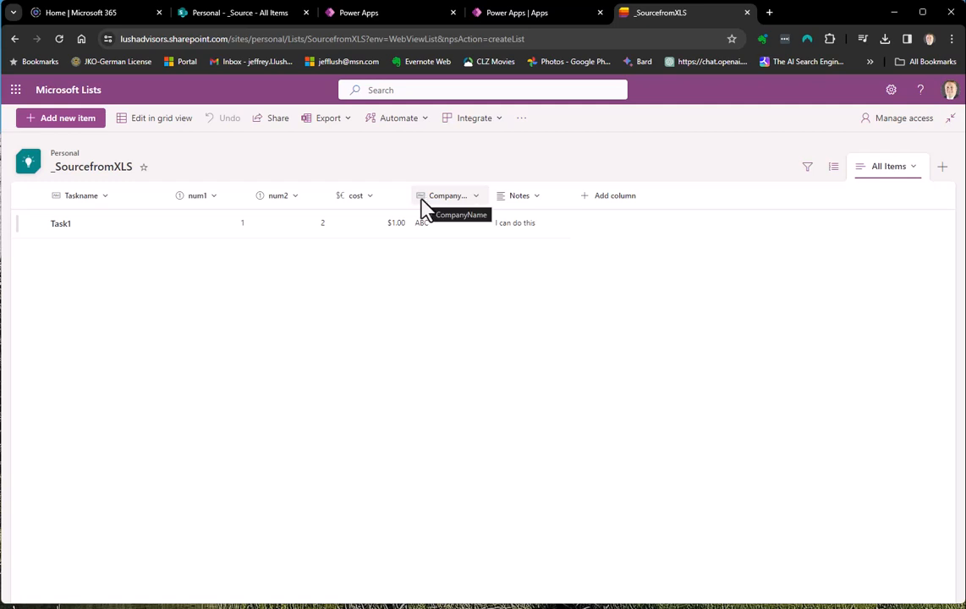
Examine the Notes column's edit options, including the additional ones, cancel the edit, and clear the row selection
{"action": "left_click", "coordinate": [530, 222]}
{"action": "left_click", "coordinate": [540, 201]}
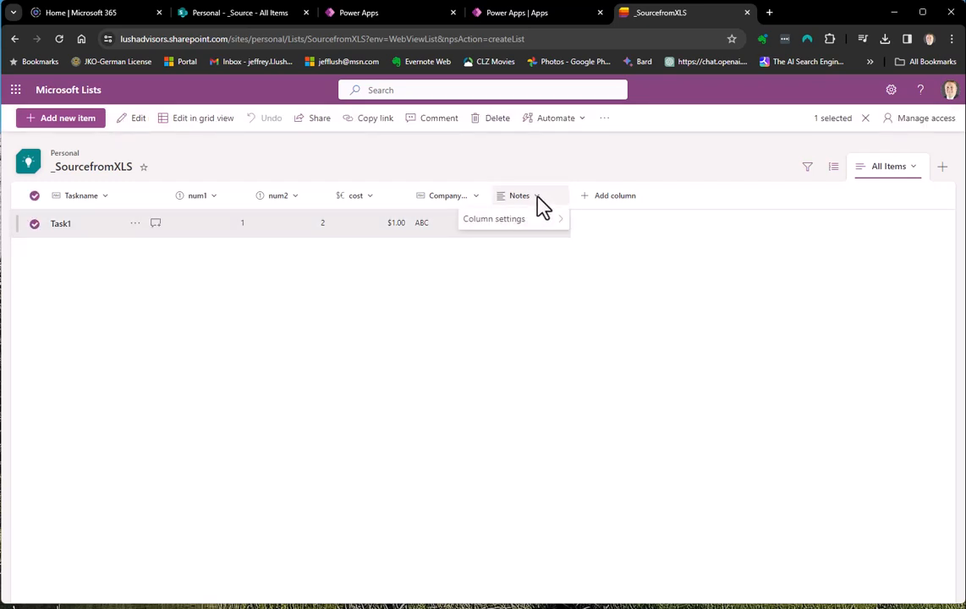
{"action": "mouse_move", "coordinate": [549, 229]}
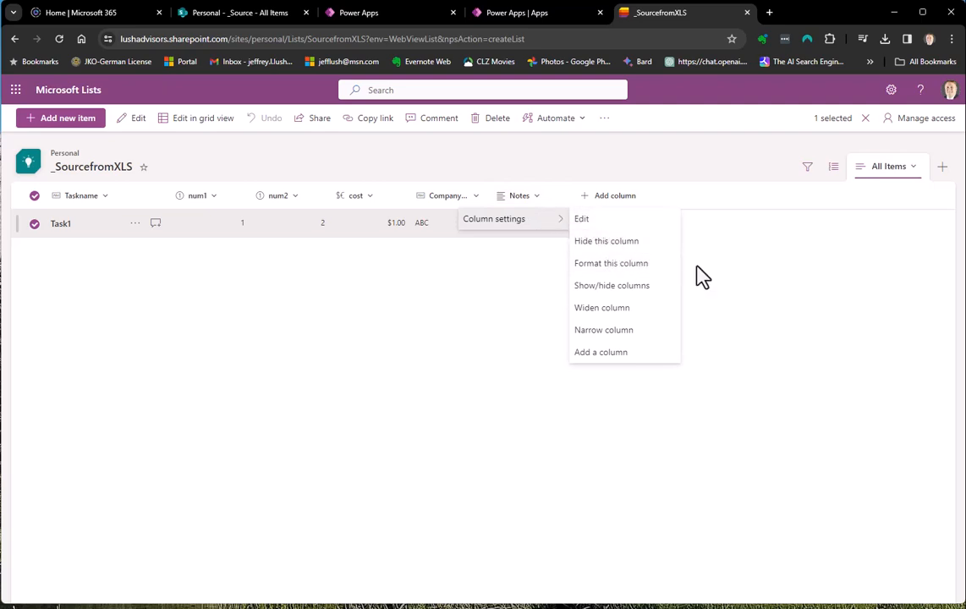
{"action": "left_click", "coordinate": [598, 225]}
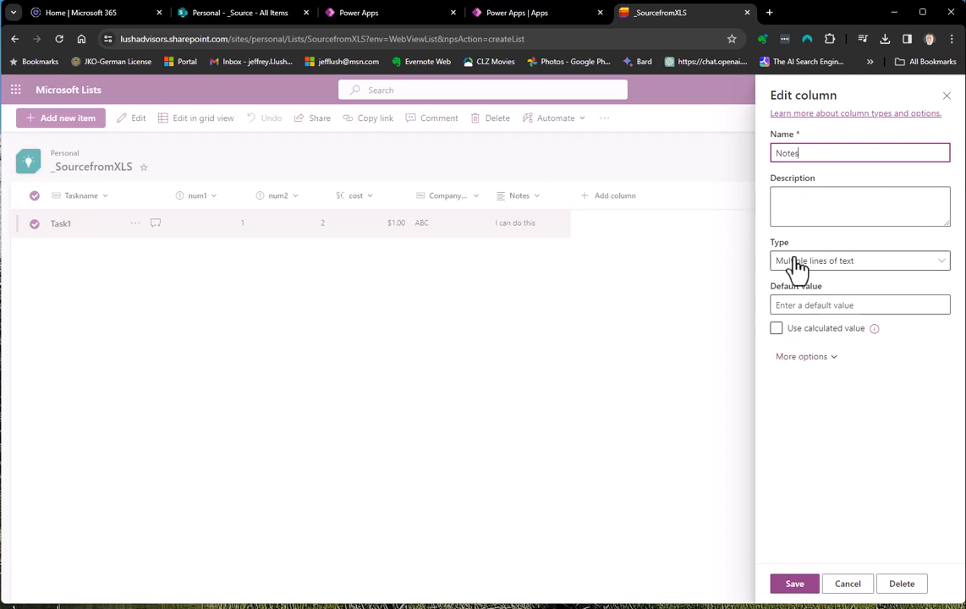
{"action": "left_click", "coordinate": [816, 358]}
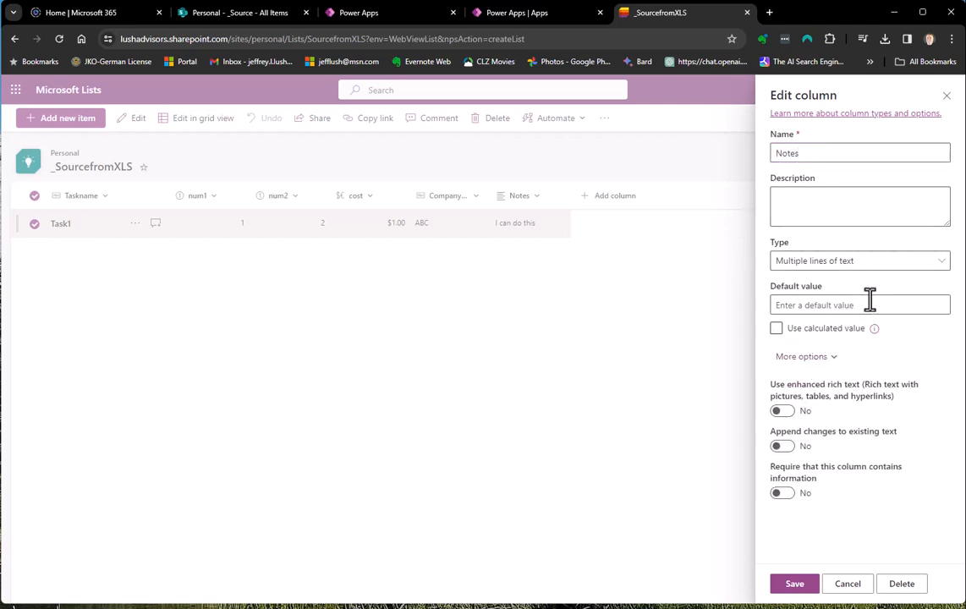
{"action": "left_click", "coordinate": [848, 584]}
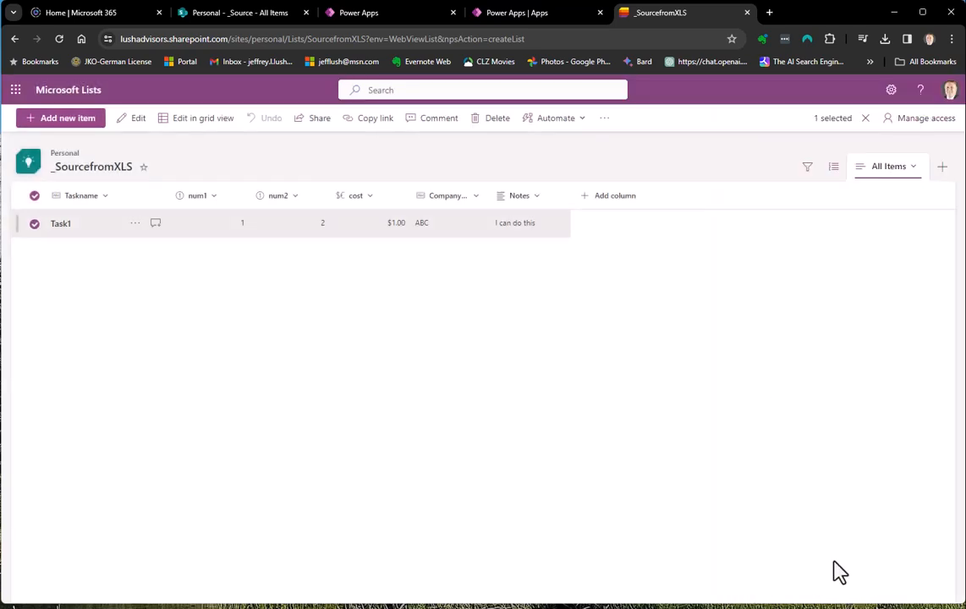
{"action": "double_click", "coordinate": [517, 223]}
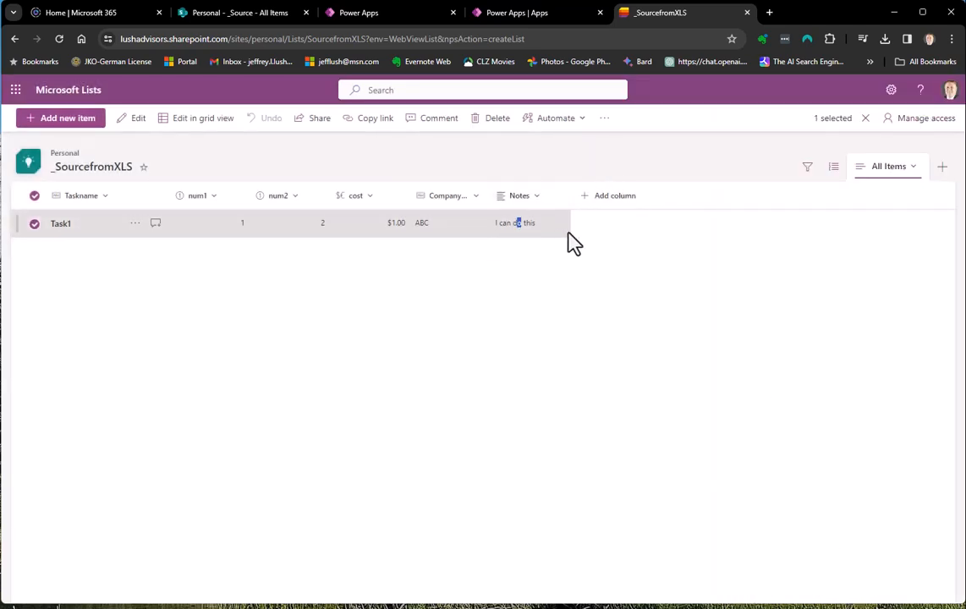
{"action": "left_click", "coordinate": [559, 276]}
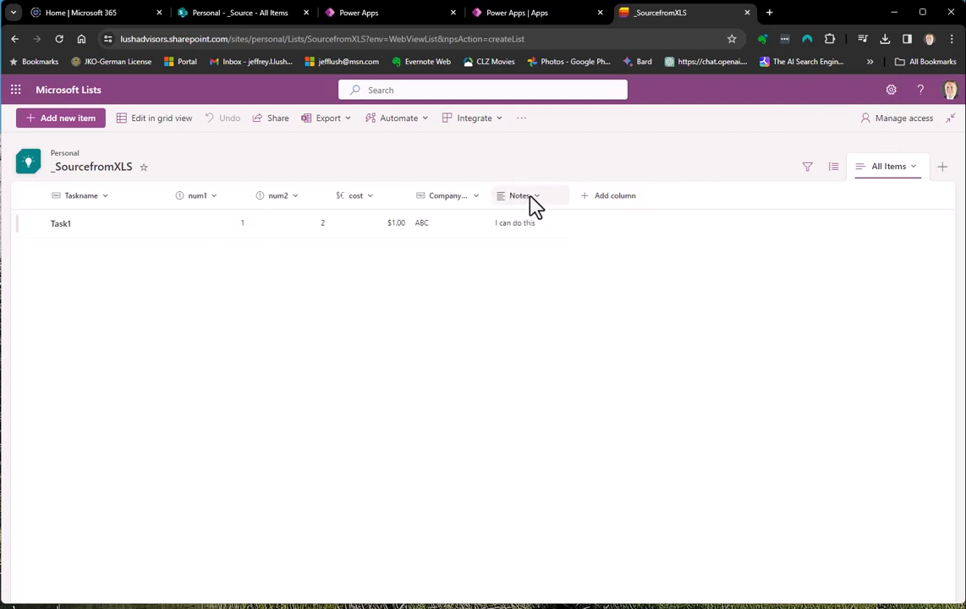
Inspect the Notes column's text type options through the list settings, cancel, and return to the _SourcefromXLS list
{"action": "left_click", "coordinate": [891, 90]}
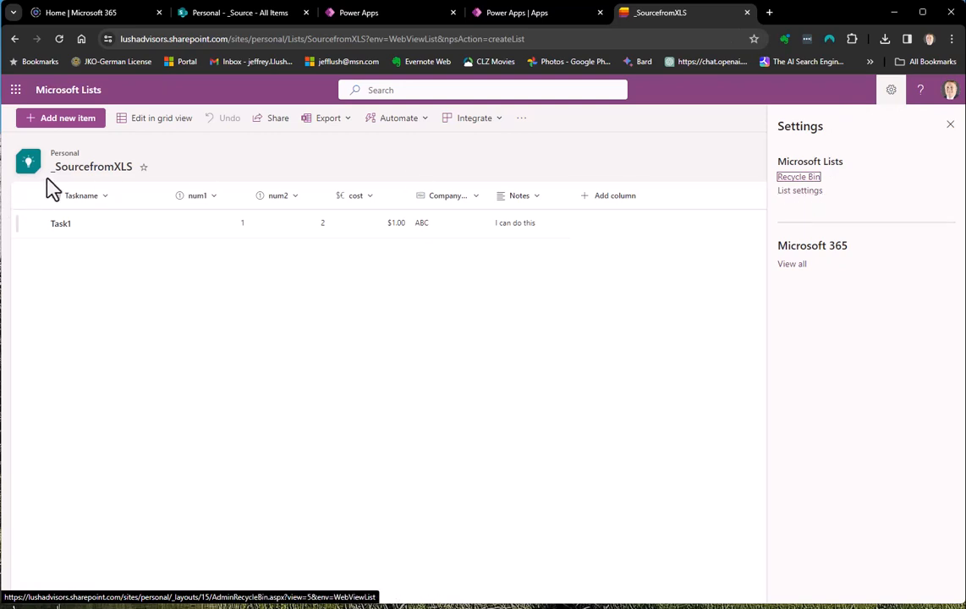
{"action": "left_click", "coordinate": [804, 191]}
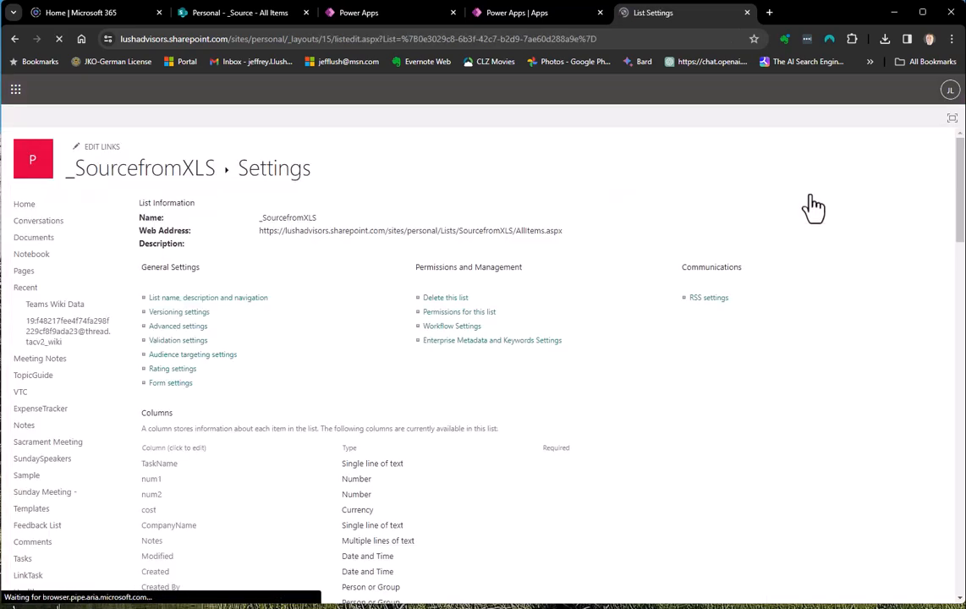
{"action": "scroll", "coordinate": [203, 305], "scroll_direction": "down", "scroll_amount": 2}
{"action": "scroll", "coordinate": [203, 305], "scroll_direction": "down", "scroll_amount": 1}
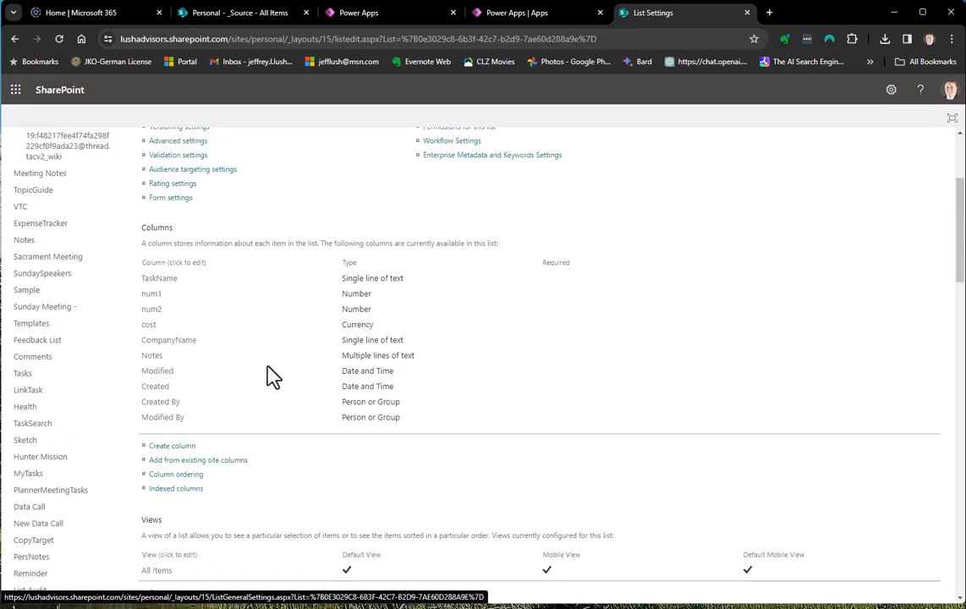
{"action": "left_click", "coordinate": [152, 359]}
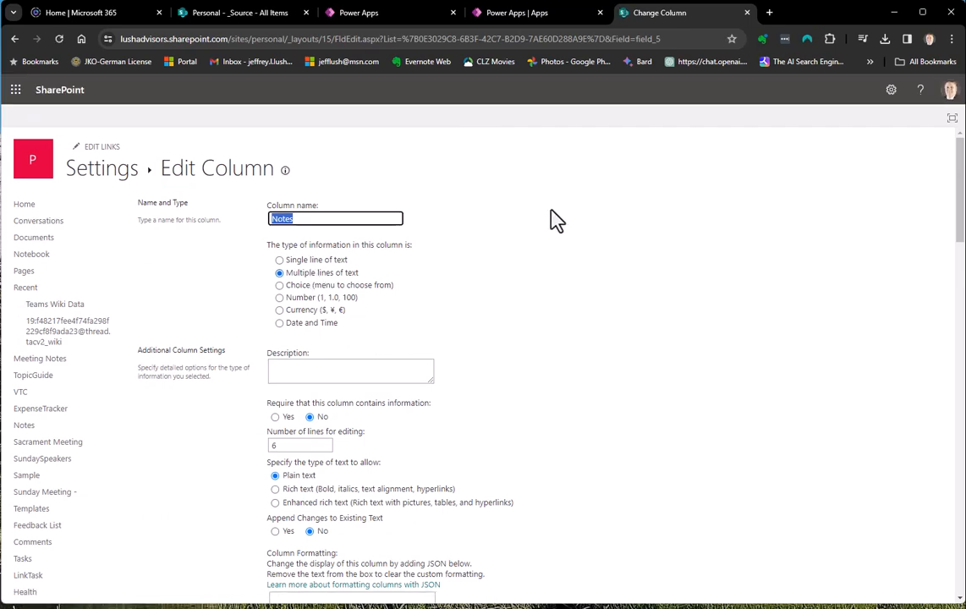
{"action": "scroll", "coordinate": [525, 226], "scroll_direction": "down", "scroll_amount": 3}
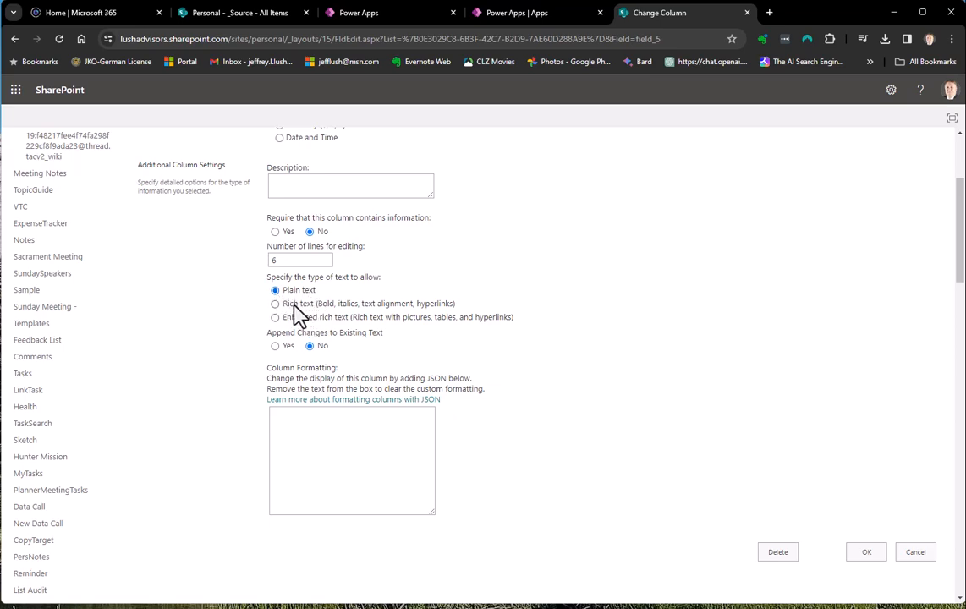
{"action": "left_click", "coordinate": [920, 559]}
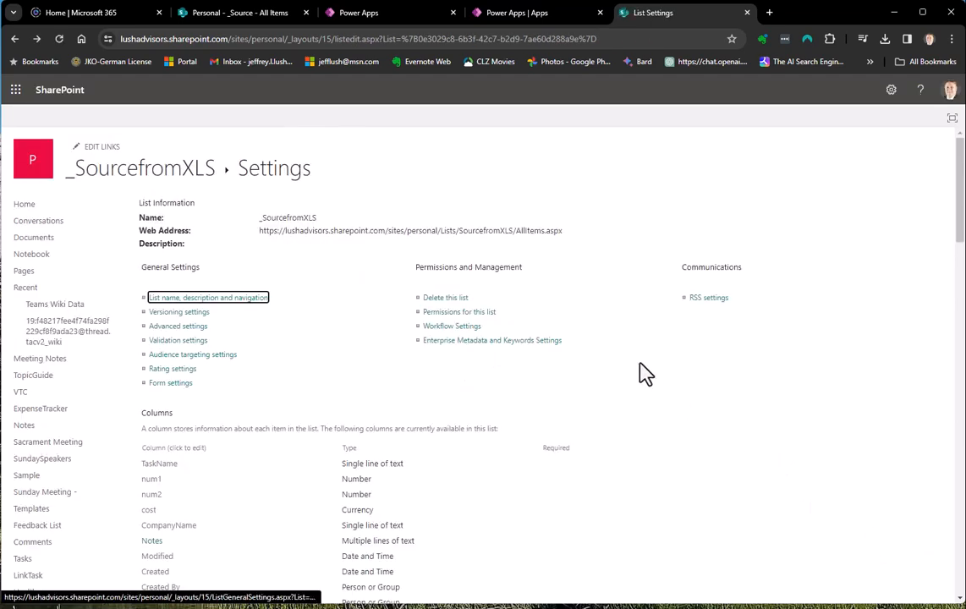
{"action": "left_click", "coordinate": [105, 189]}
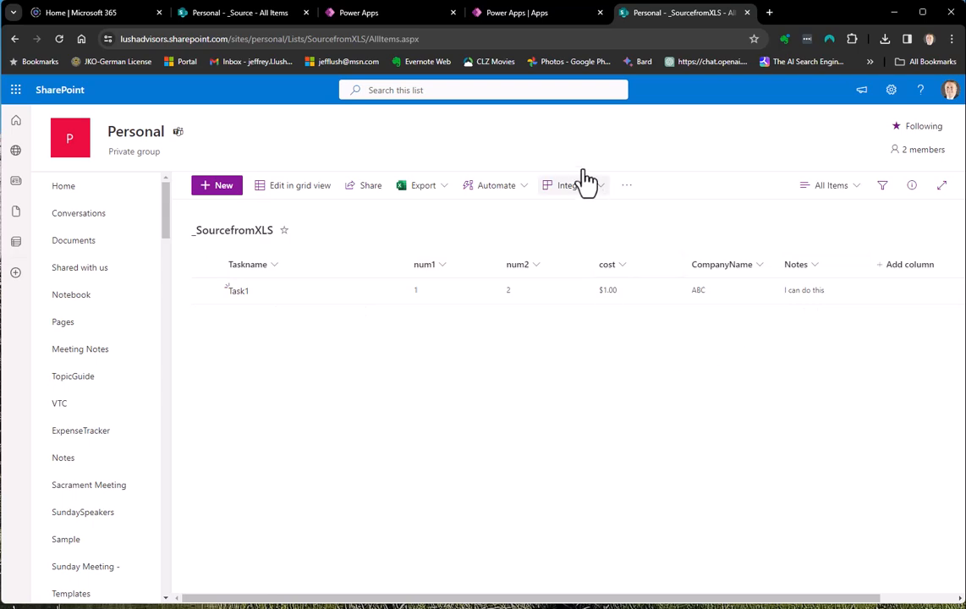
Look over the list's additional commands and its Power Apps integration options, and close them
{"action": "left_click", "coordinate": [626, 189]}
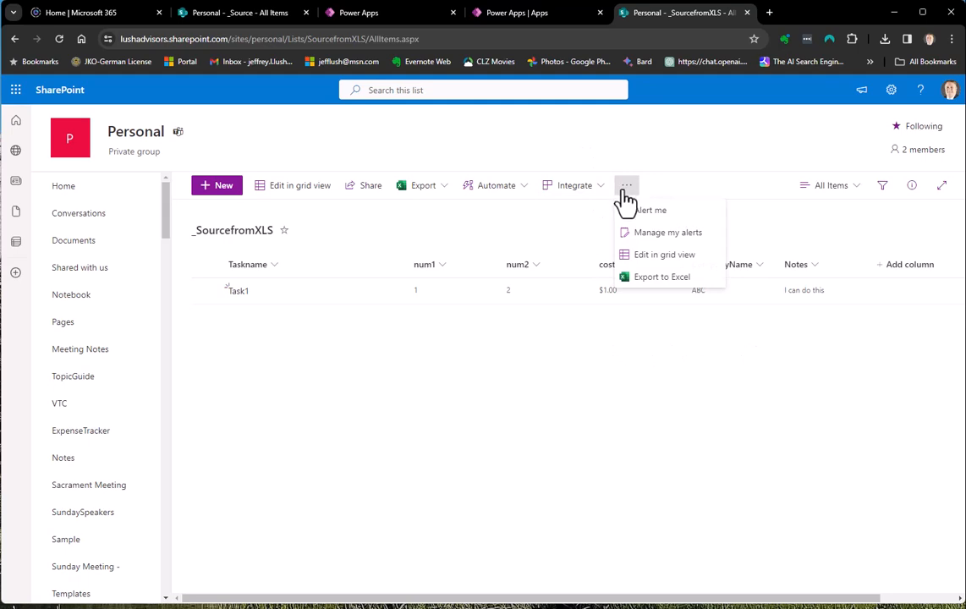
{"action": "left_click", "coordinate": [572, 186]}
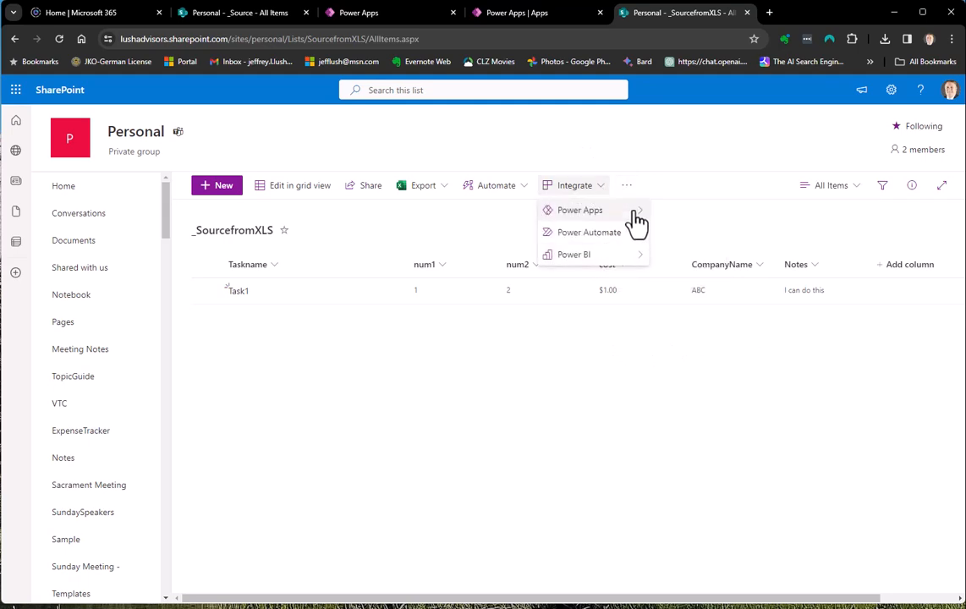
{"action": "mouse_move", "coordinate": [636, 211]}
{"action": "left_click", "coordinate": [683, 369]}
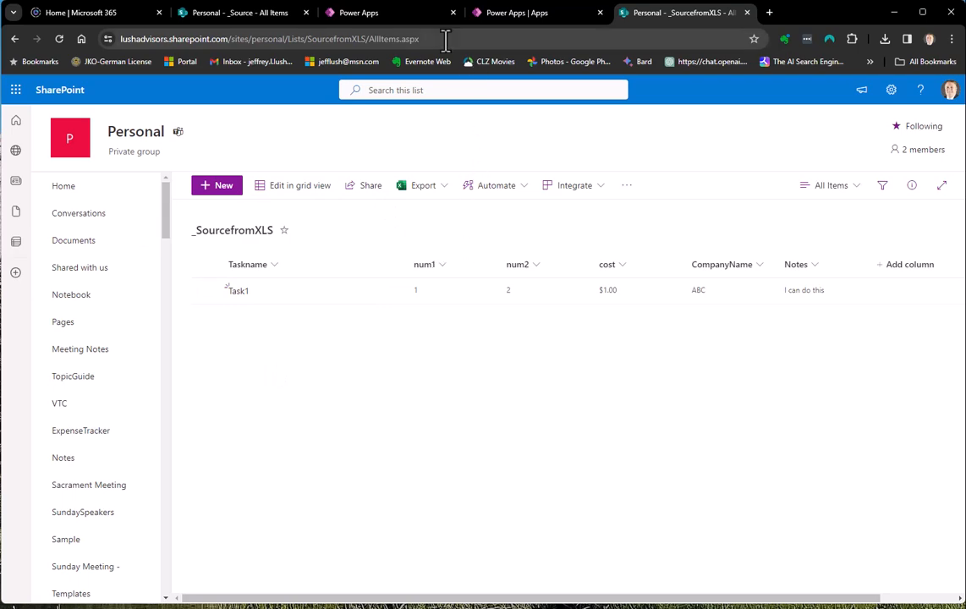
Switch to Power Apps and create a blank canvas app named VideoTest2224 in Tablet format
{"action": "left_click", "coordinate": [15, 90]}
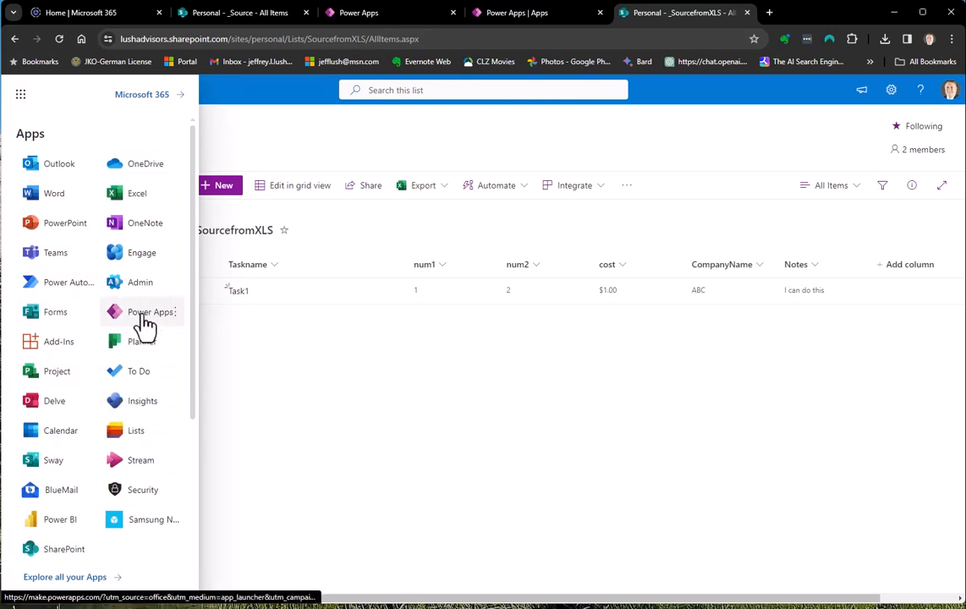
{"action": "left_click", "coordinate": [539, 14]}
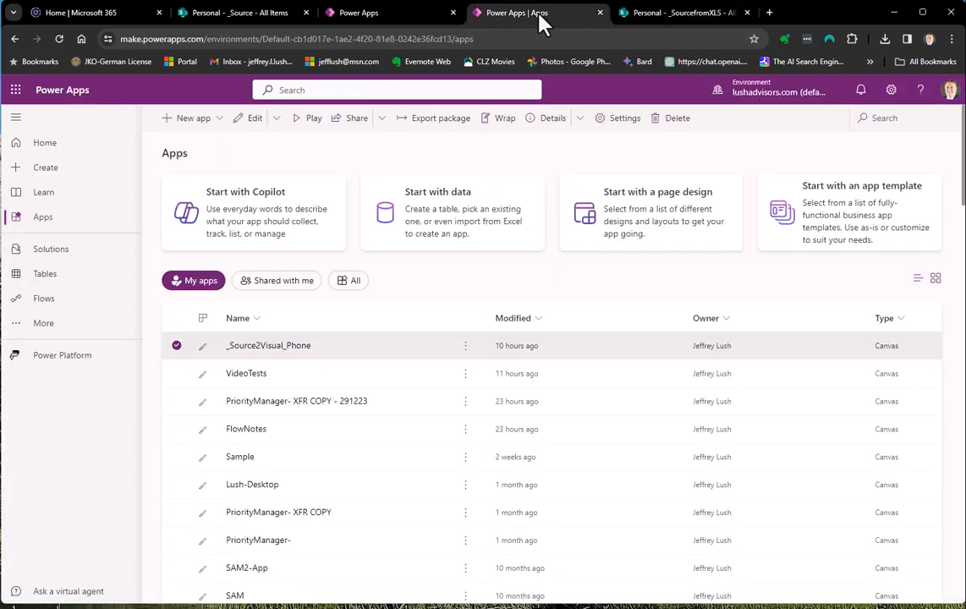
{"action": "left_click", "coordinate": [50, 170]}
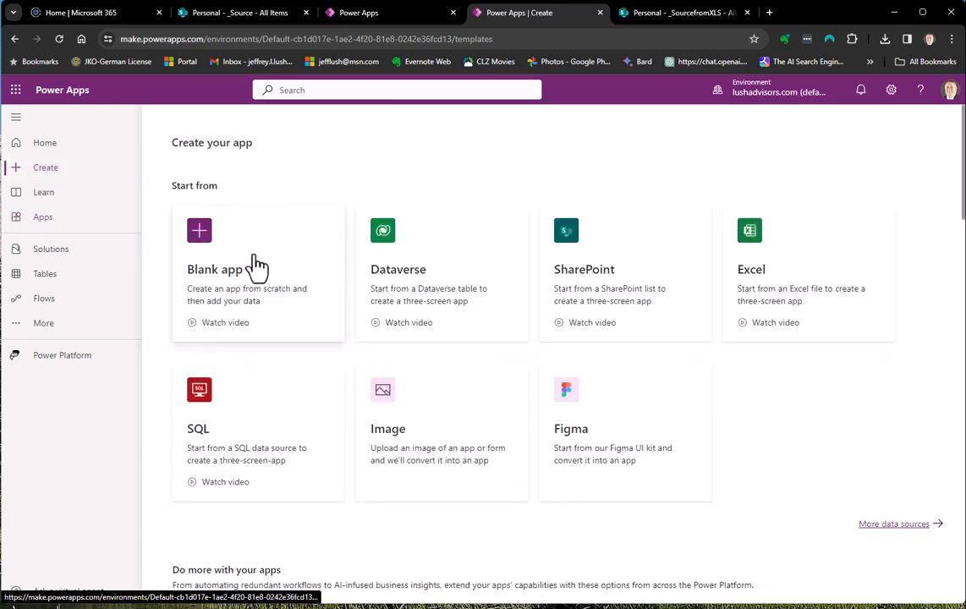
{"action": "left_click", "coordinate": [254, 259]}
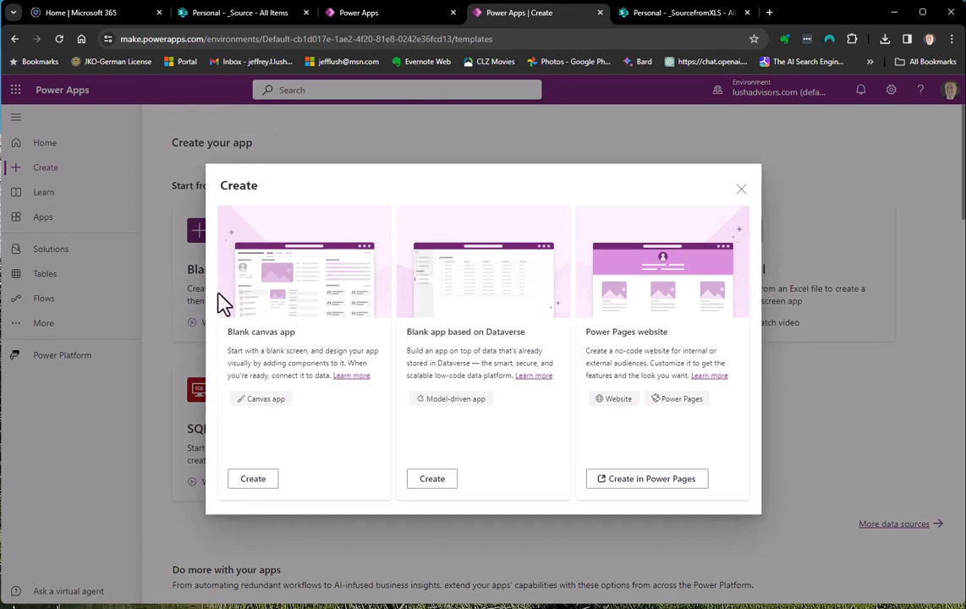
{"action": "left_click", "coordinate": [252, 481]}
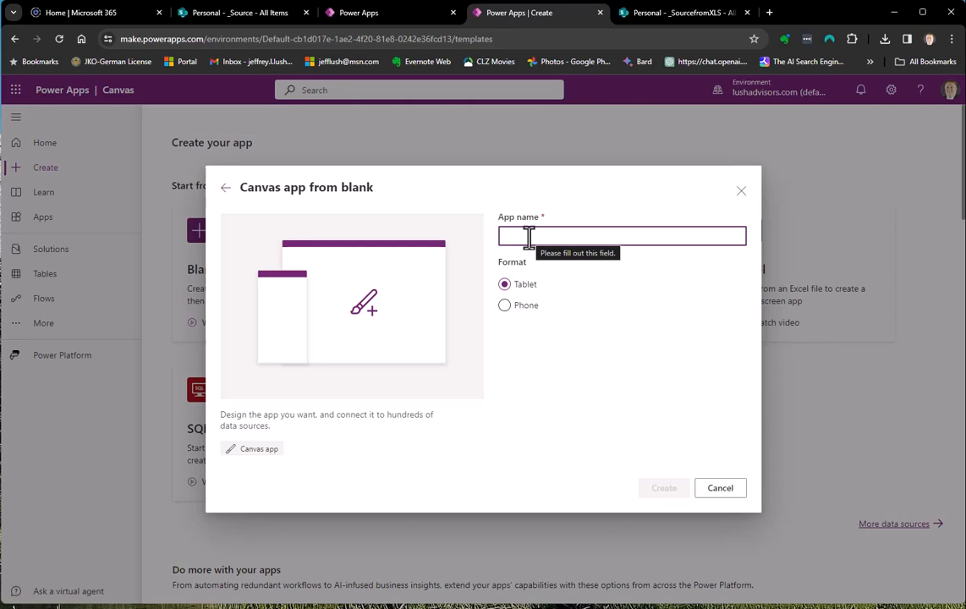
{"action": "type", "text": "VideoTest2224"}
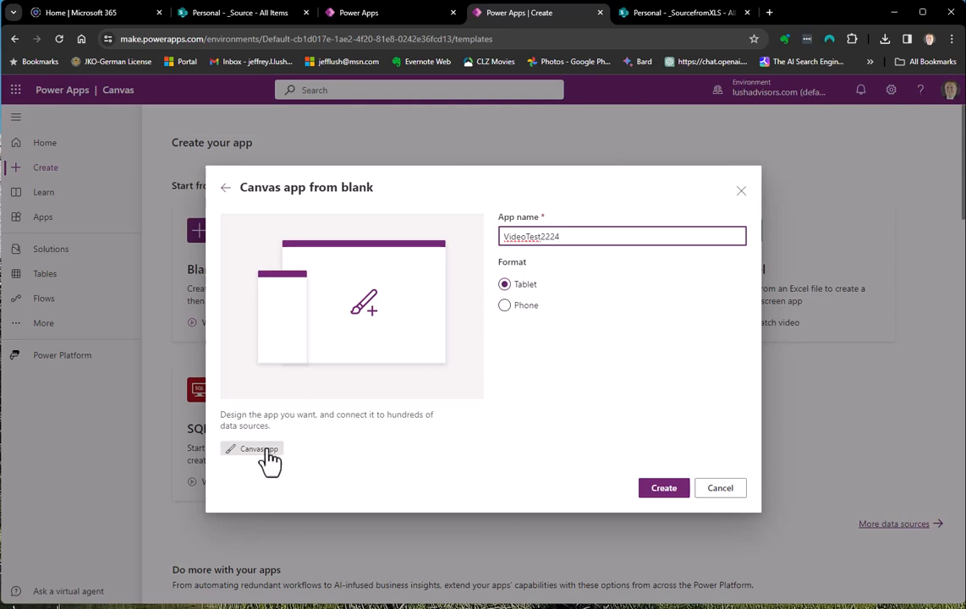
{"action": "left_click", "coordinate": [664, 490]}
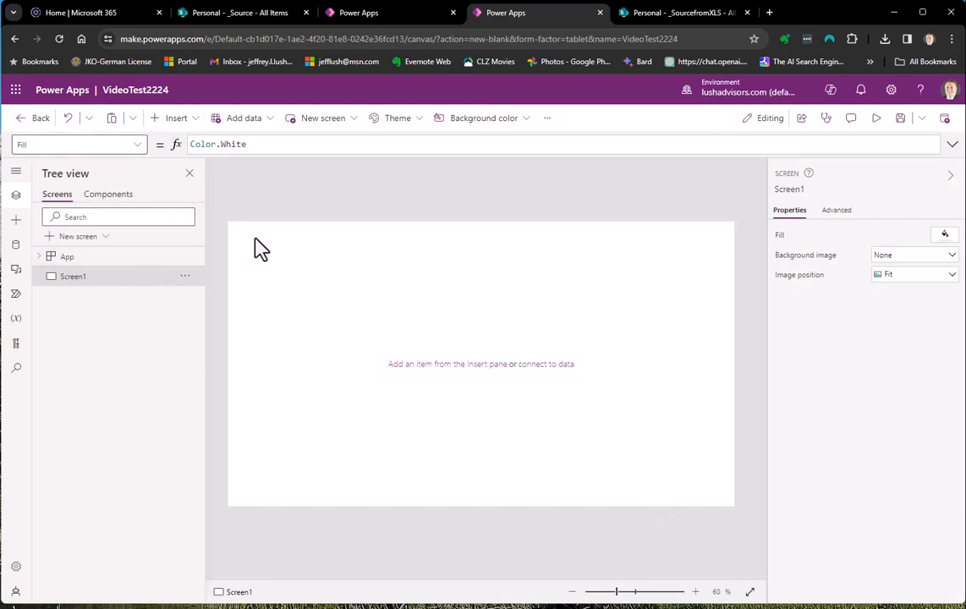
Check the _SourcefromXLS list in SharePoint as the data source, and return to the VideoTest2224 app in Power Apps
{"action": "left_click", "coordinate": [690, 16]}
{"action": "left_click", "coordinate": [439, 432]}
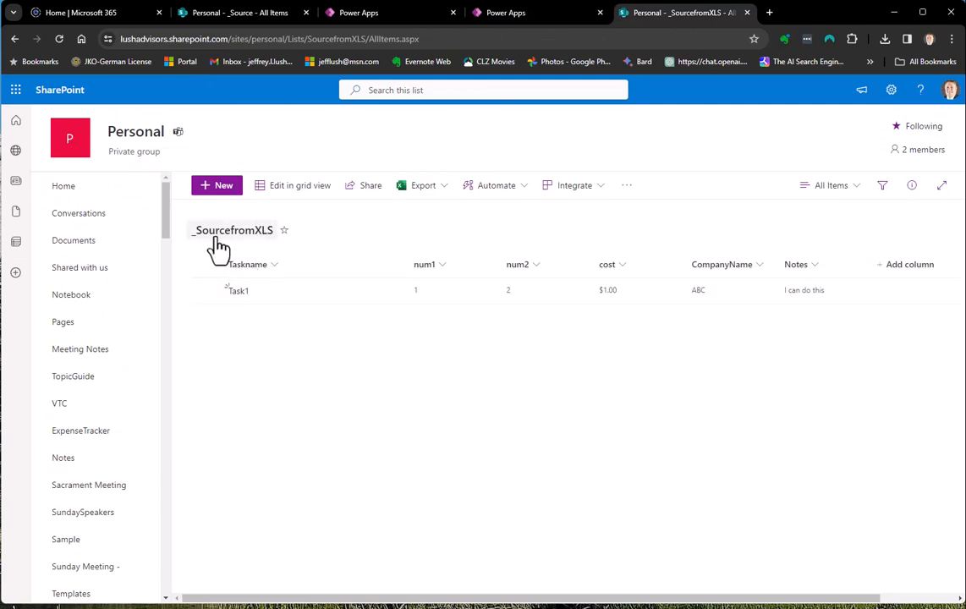
{"action": "left_click", "coordinate": [550, 17]}
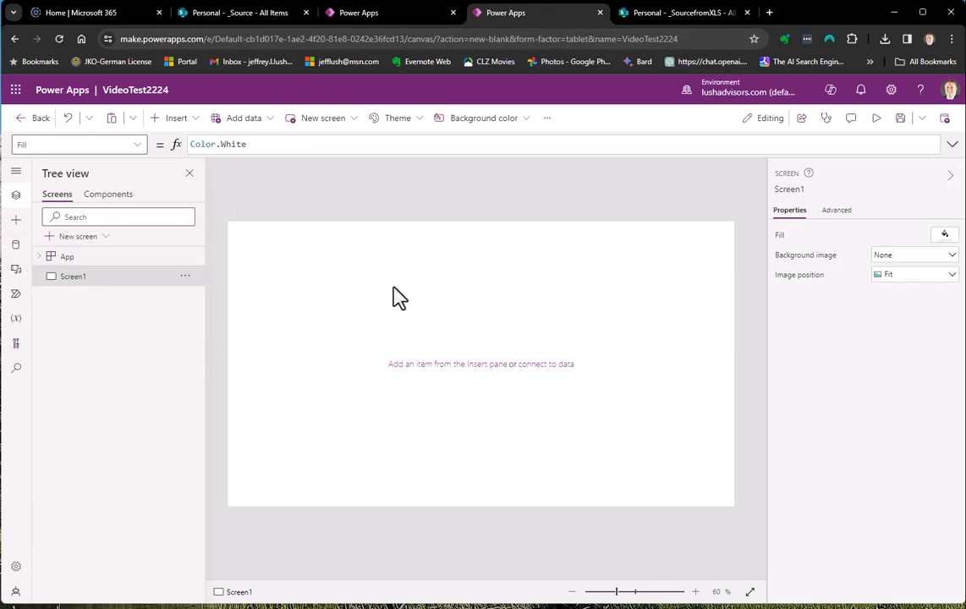
Start adding a SharePoint data source to the app, using the first existing SharePoint connection
{"action": "left_click", "coordinate": [16, 250]}
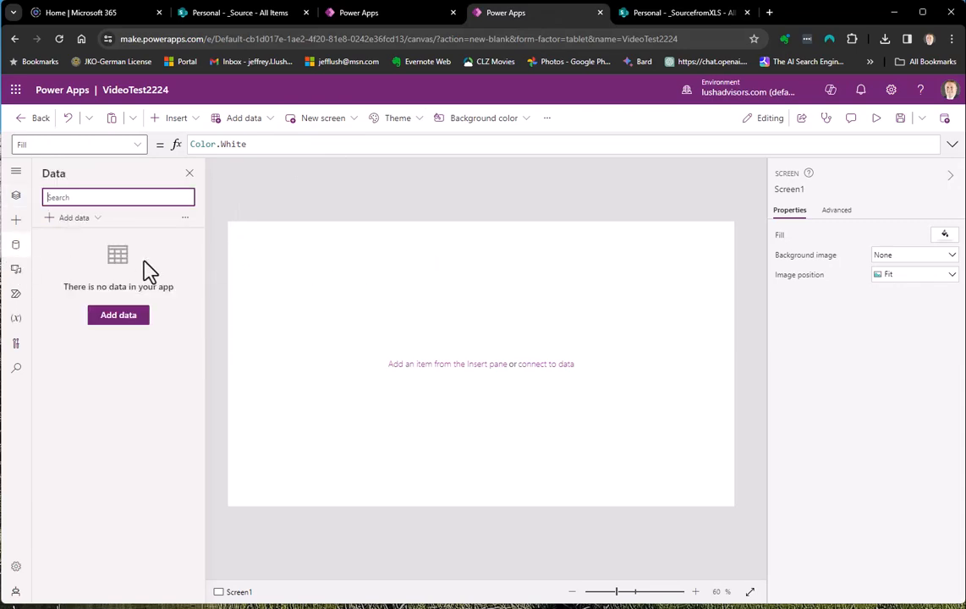
{"action": "left_click", "coordinate": [71, 222]}
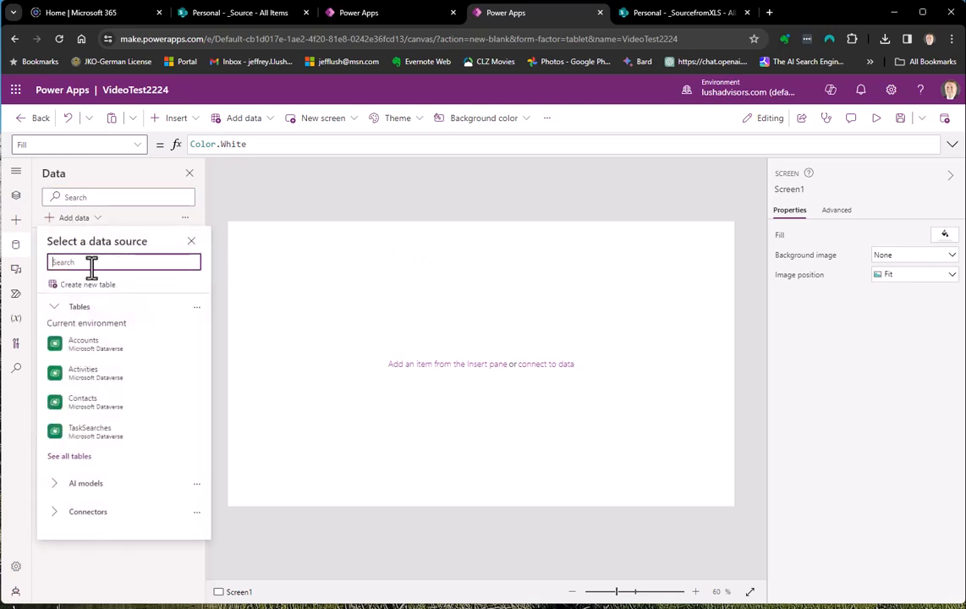
{"action": "type", "text": "sharepoint"}
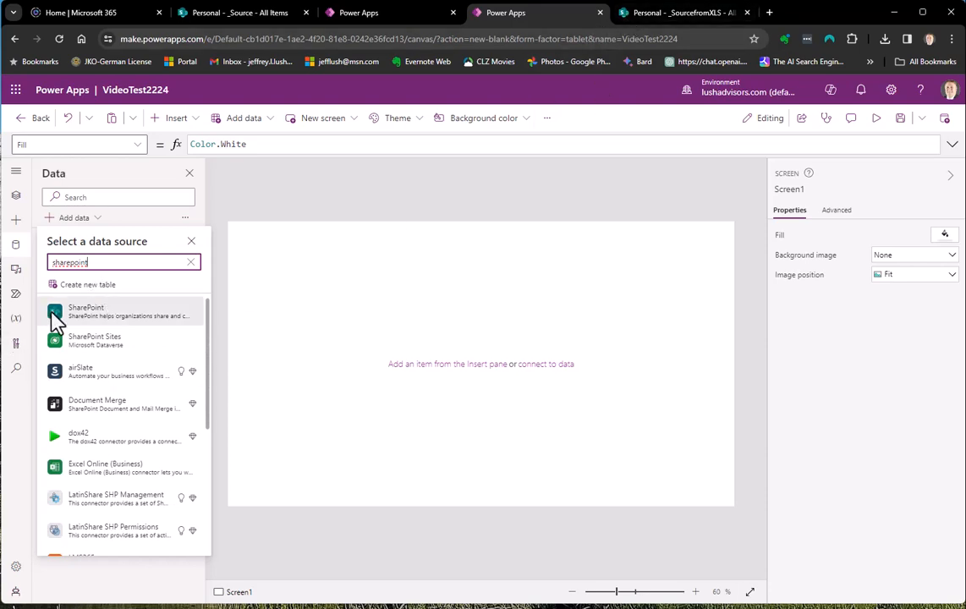
{"action": "left_click", "coordinate": [97, 320]}
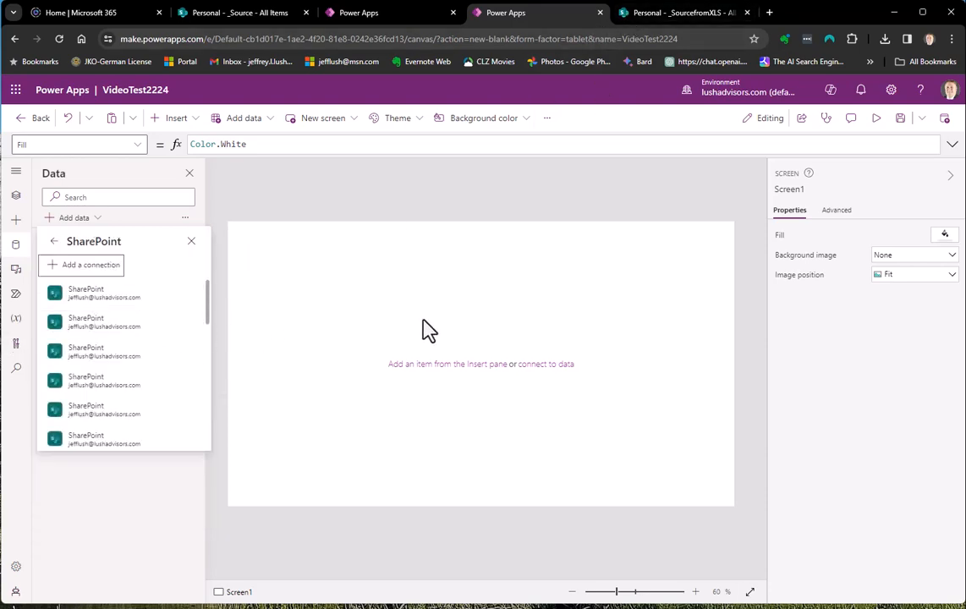
{"action": "left_click", "coordinate": [123, 313]}
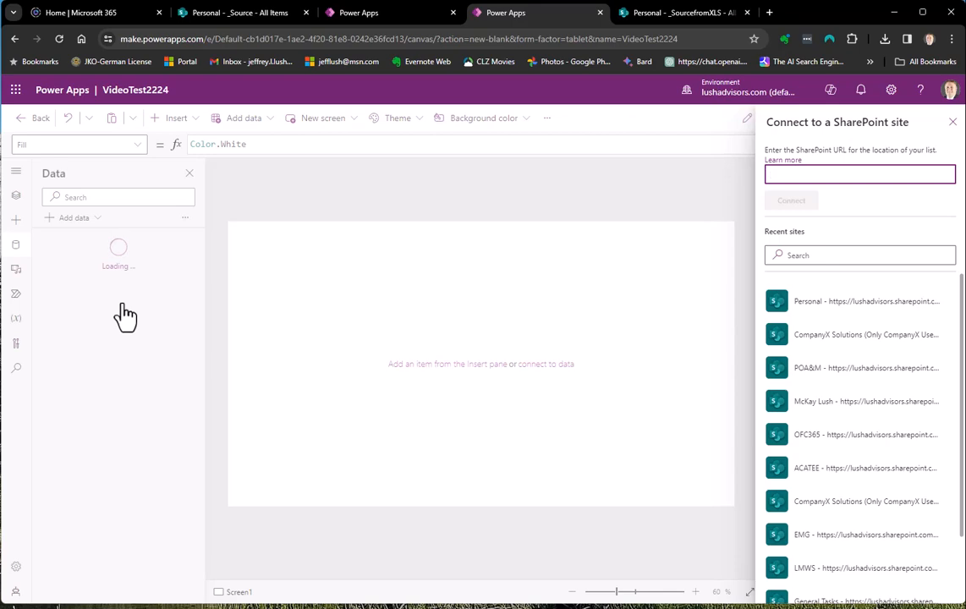
Find the _SourcefromXLS list on the Personal site and connect it to the app
{"action": "left_click", "coordinate": [806, 303]}
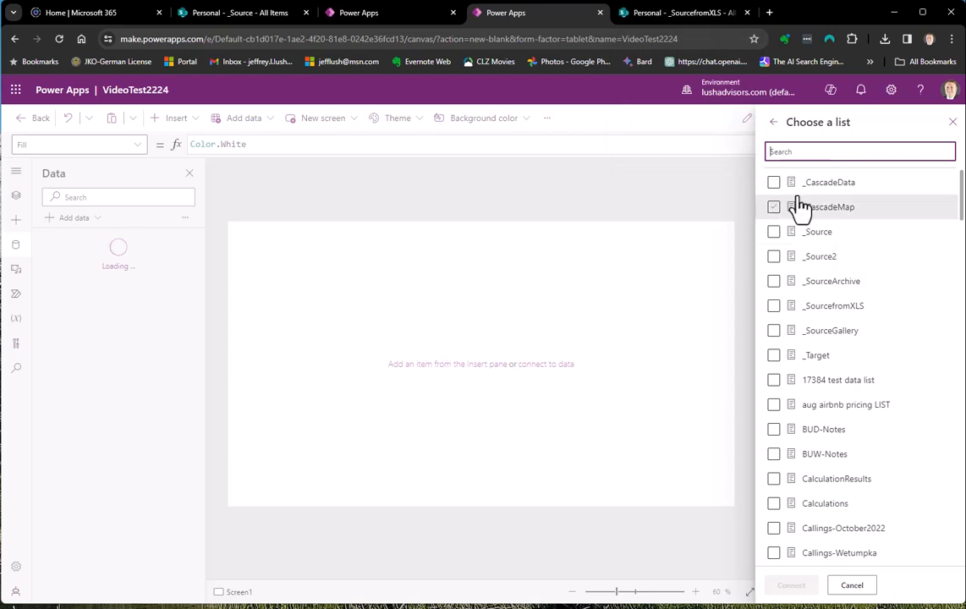
{"action": "type", "text": "P"}
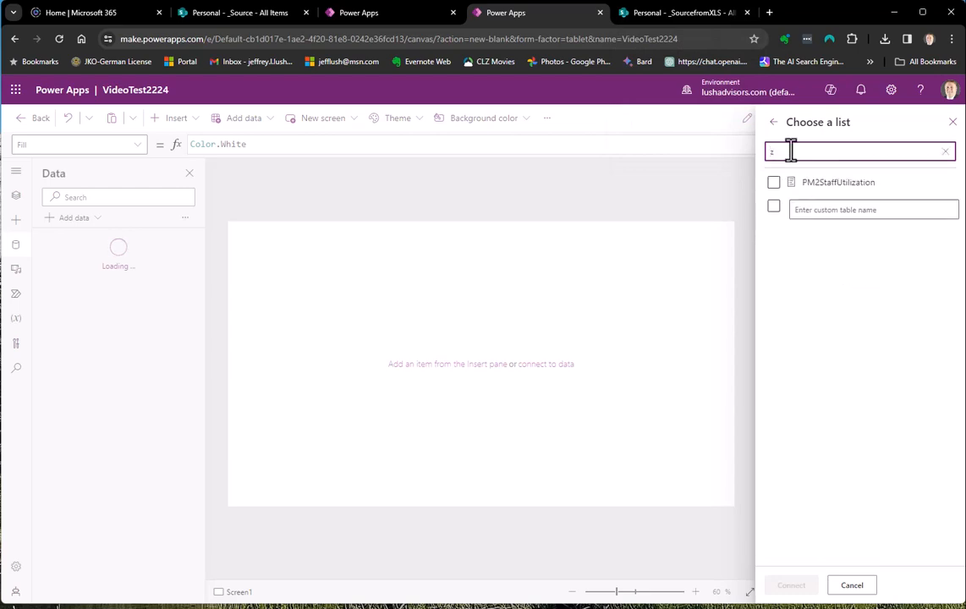
{"action": "key", "text": "BackSpace"}
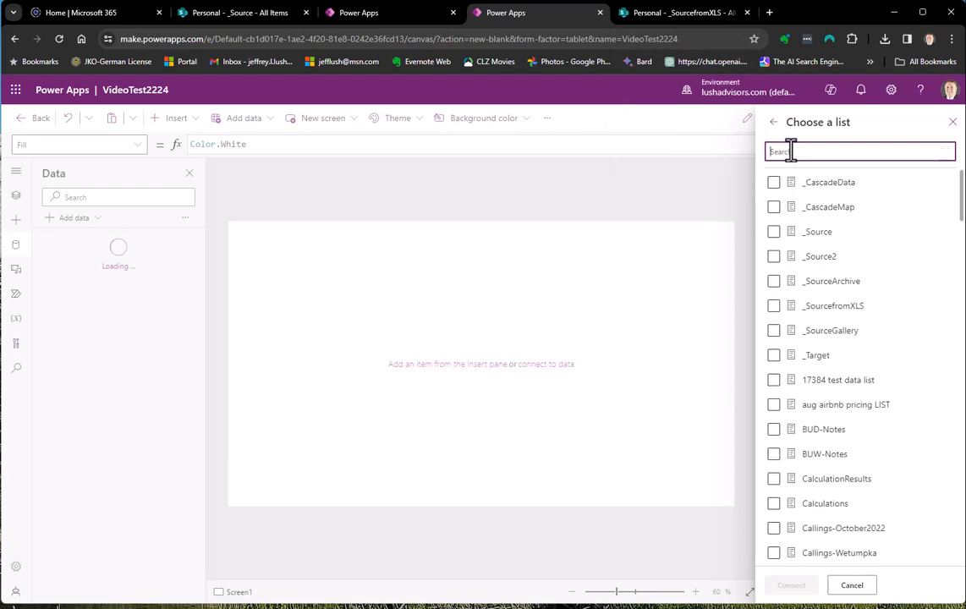
{"action": "type", "text": "_Source"}
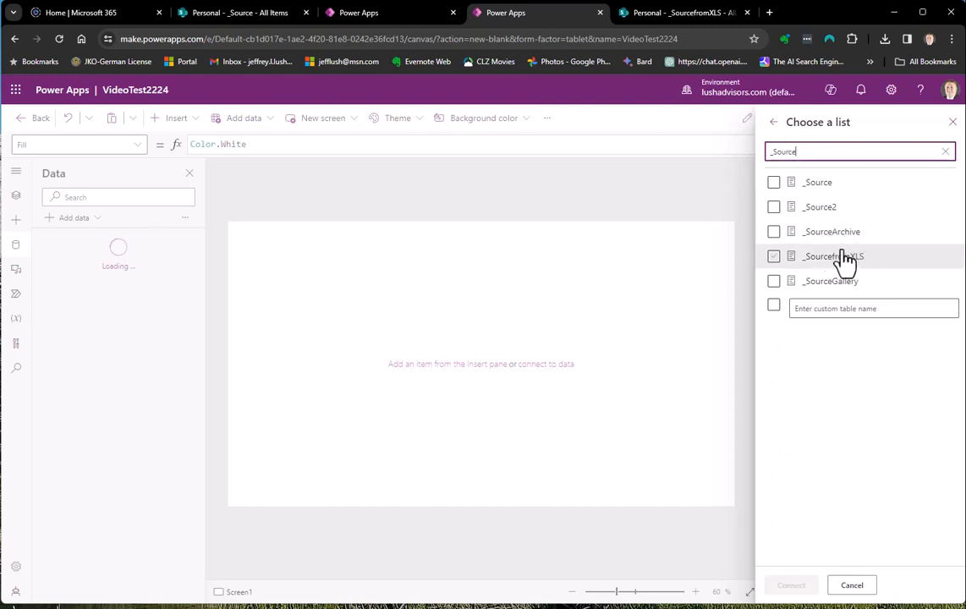
{"action": "left_click", "coordinate": [774, 255]}
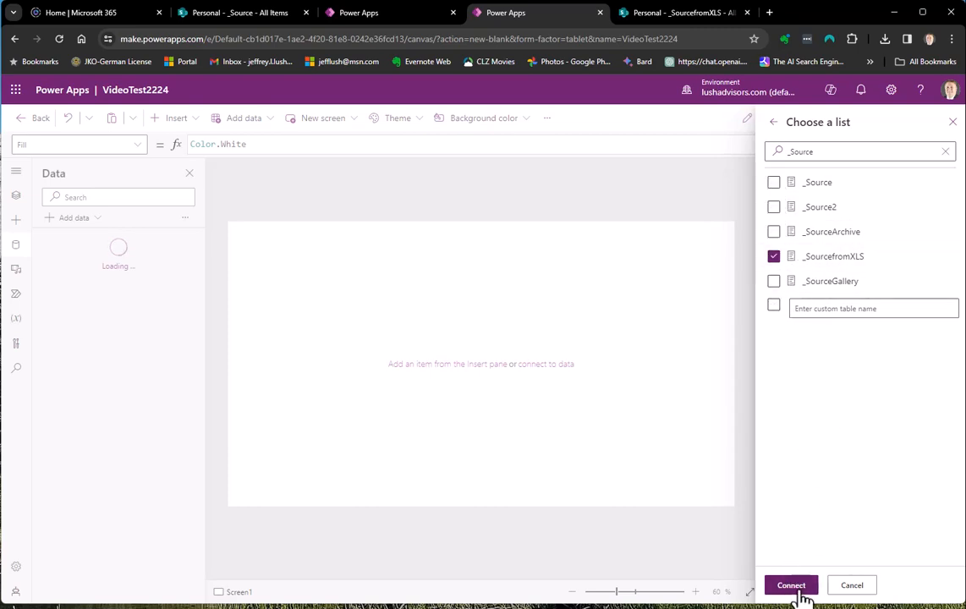
{"action": "left_click", "coordinate": [792, 586]}
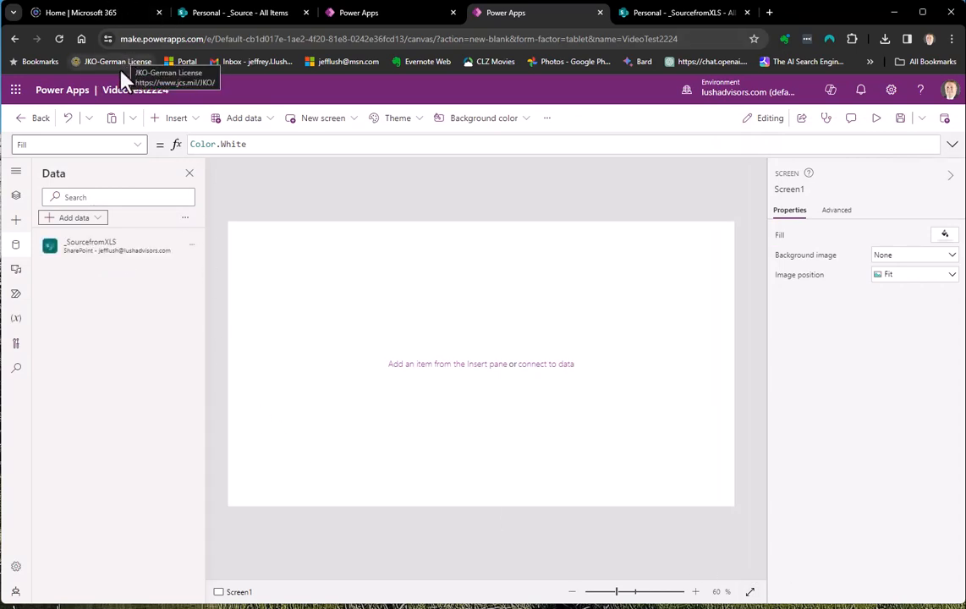
Compare the app's _SourcefromXLS data connection with the list in SharePoint, and return to the app in Power Apps
{"action": "mouse_move", "coordinate": [109, 258]}
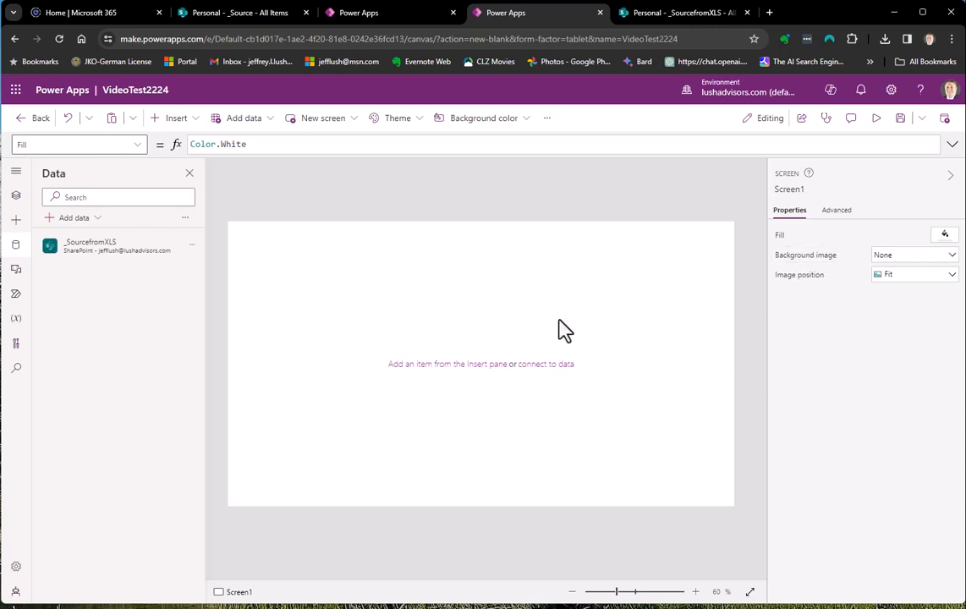
{"action": "left_click", "coordinate": [668, 13]}
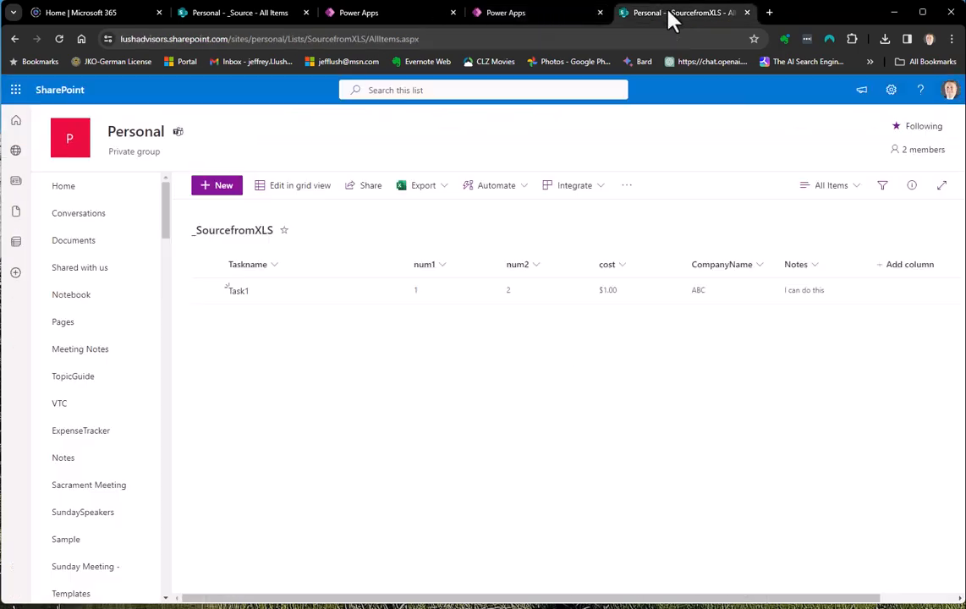
{"action": "left_click", "coordinate": [535, 14]}
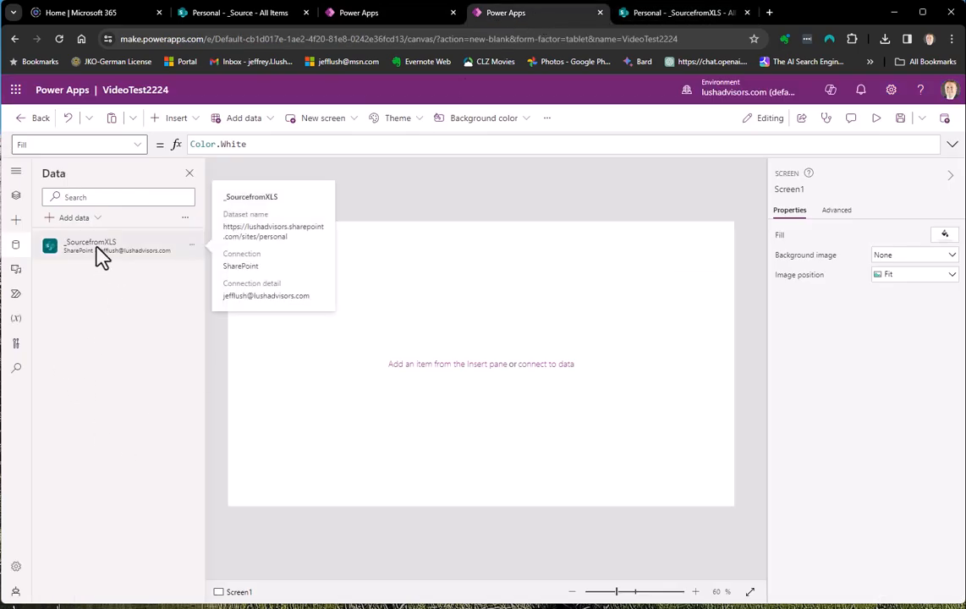
{"action": "left_click", "coordinate": [695, 24]}
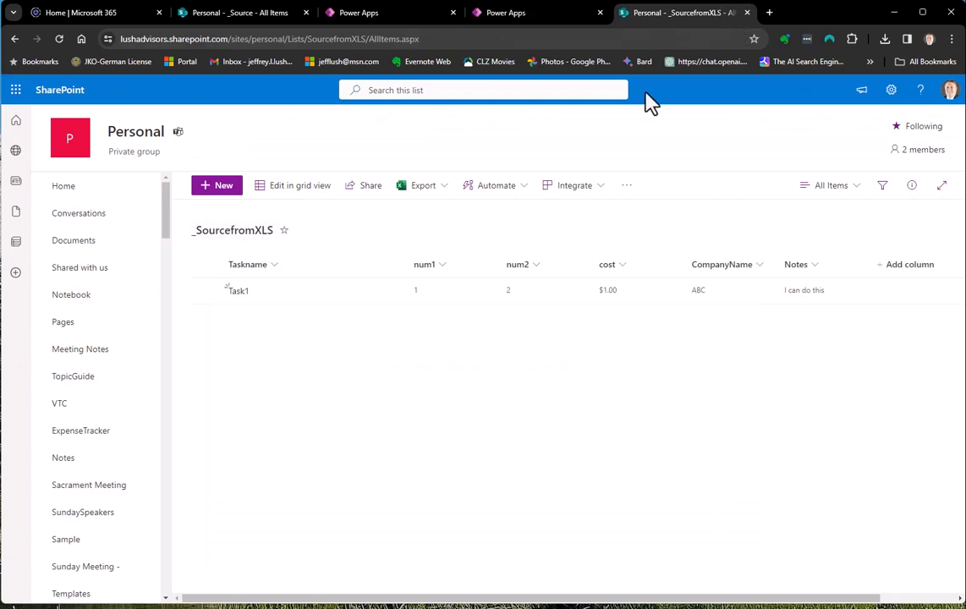
{"action": "left_click", "coordinate": [518, 15]}
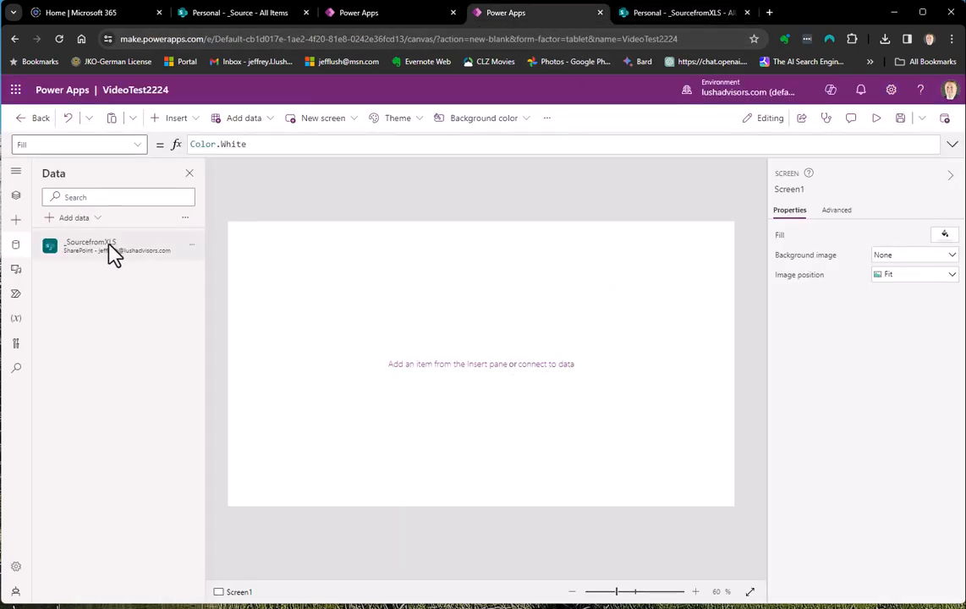
{"action": "mouse_move", "coordinate": [108, 252]}
Insert a blank vertical gallery on Screen1
{"action": "left_click", "coordinate": [17, 196]}
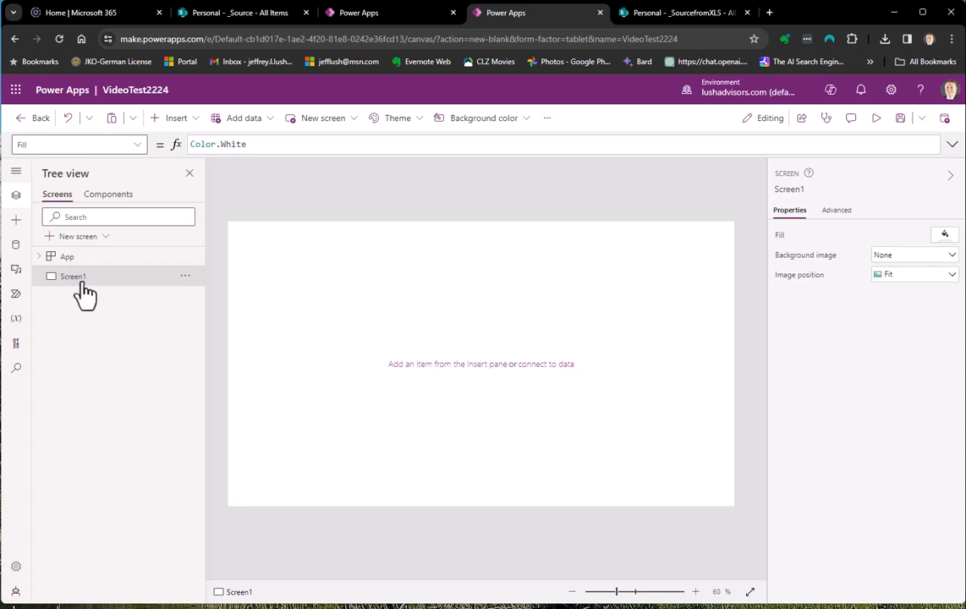
{"action": "left_click", "coordinate": [180, 125]}
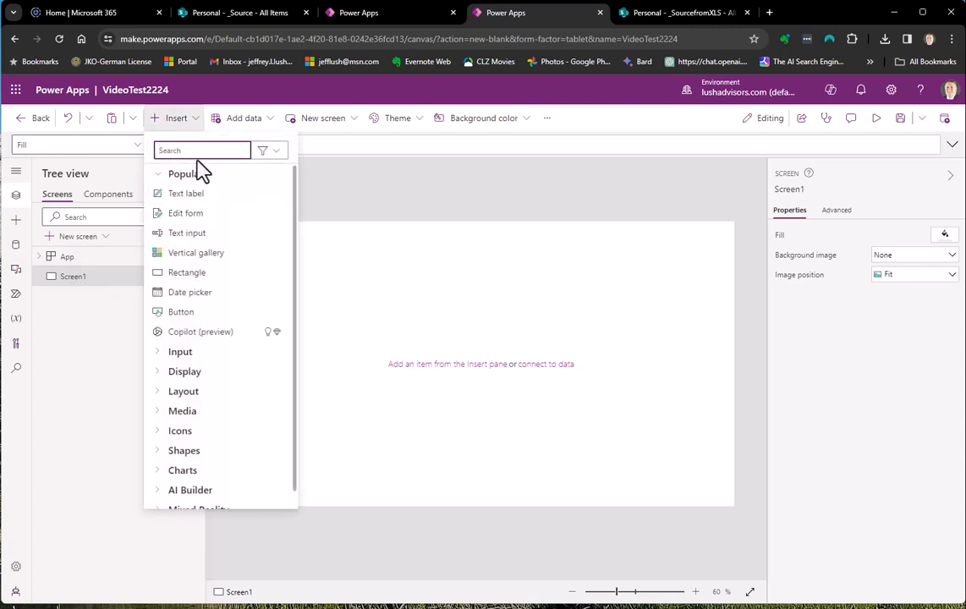
{"action": "type", "text": "gal"}
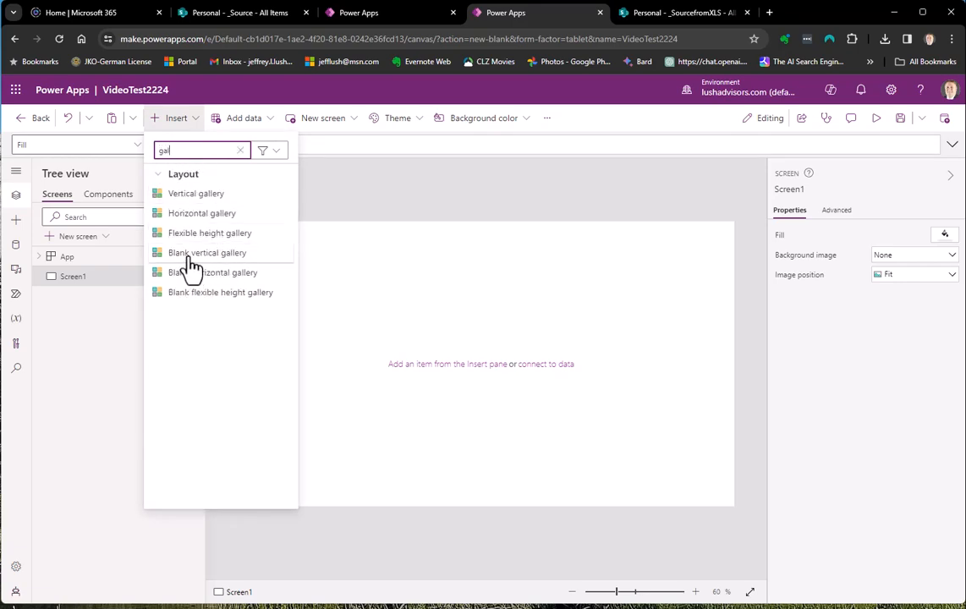
{"action": "left_click", "coordinate": [255, 253]}
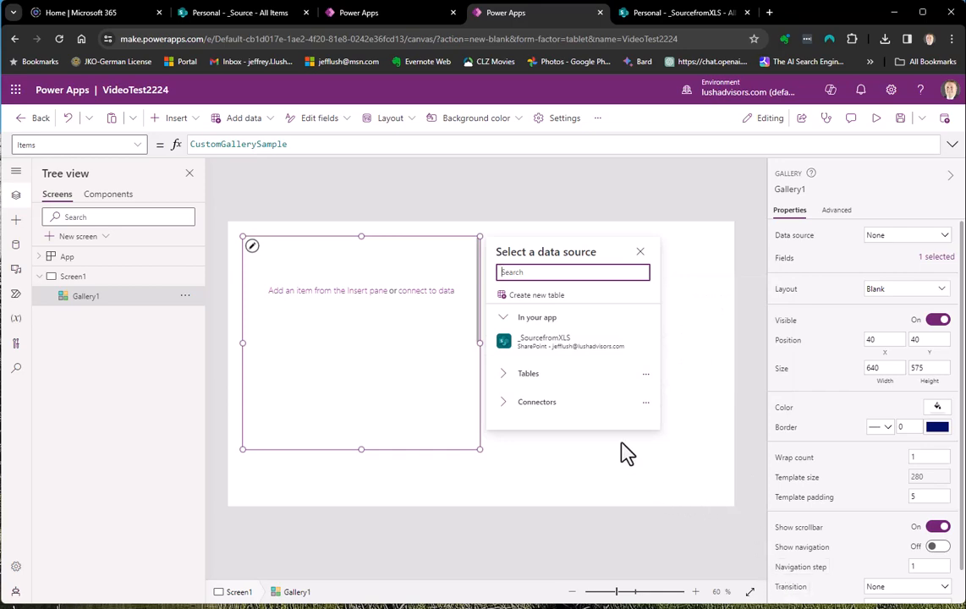
Check the list in SharePoint, return to Power Apps, and set the new gallery's data source to _SourcefromXLS
{"action": "mouse_move", "coordinate": [583, 343]}
{"action": "left_click", "coordinate": [698, 13]}
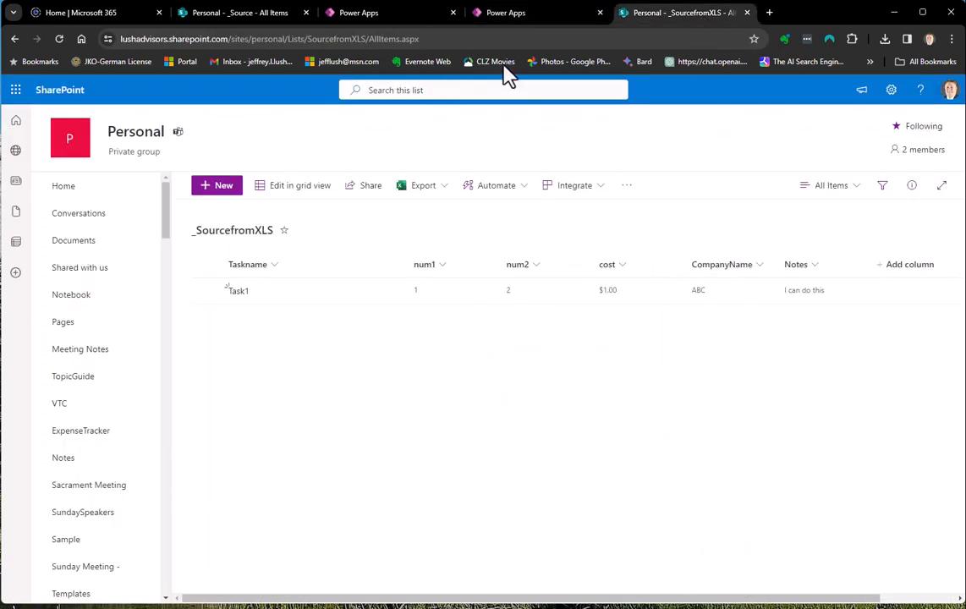
{"action": "left_click", "coordinate": [526, 20]}
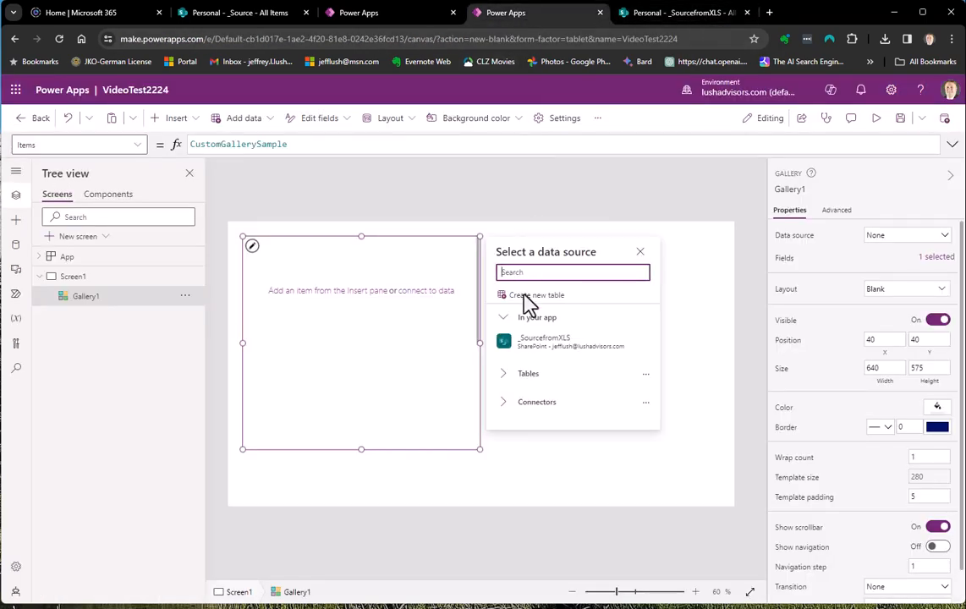
{"action": "left_click", "coordinate": [564, 347]}
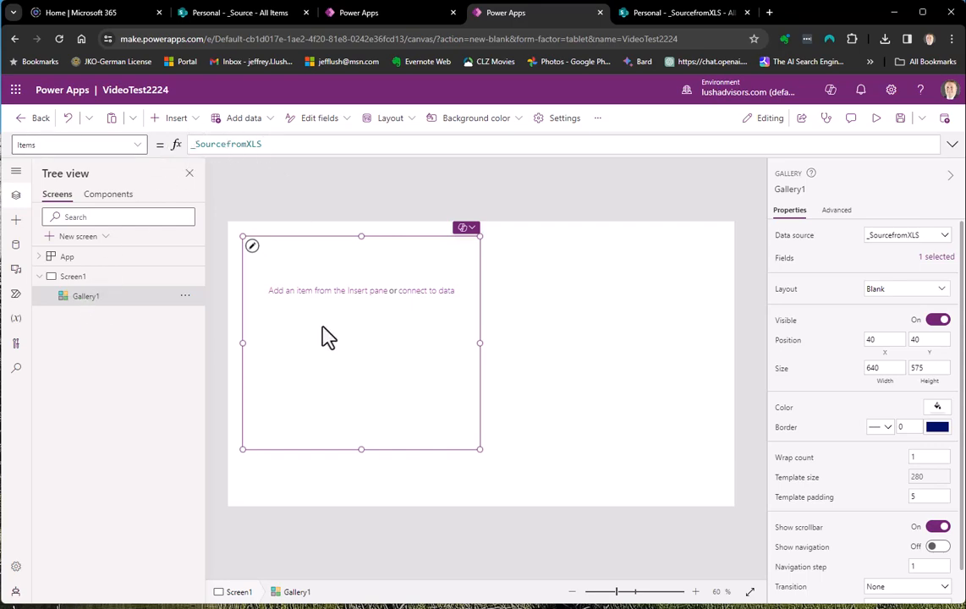
Rename the gallery as gal__SourcefromXLS, reusing the data source name from its Items formula
{"action": "double_click", "coordinate": [97, 296]}
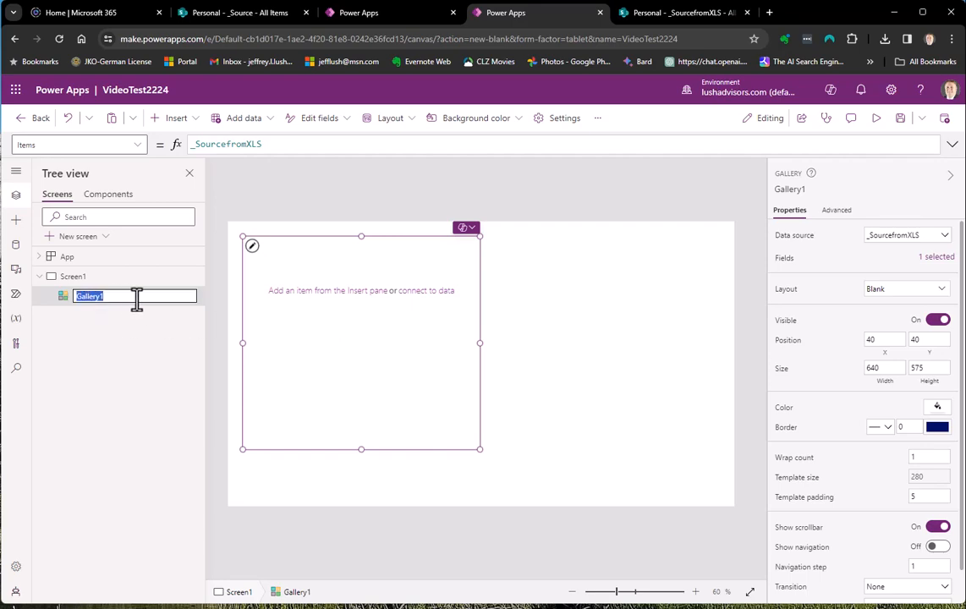
{"action": "type", "text": "gal_"}
{"action": "left_click", "coordinate": [230, 144]}
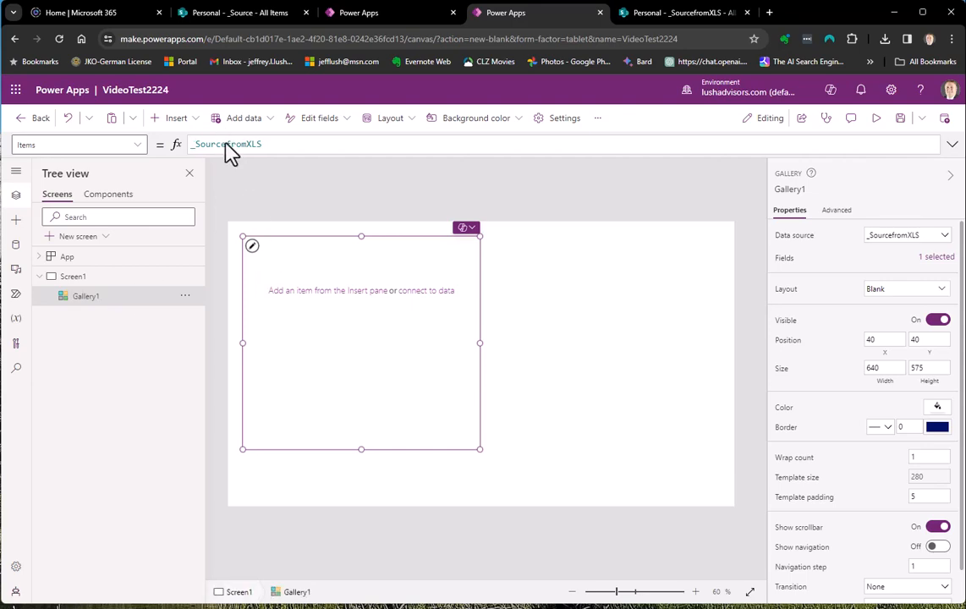
{"action": "double_click", "coordinate": [236, 144]}
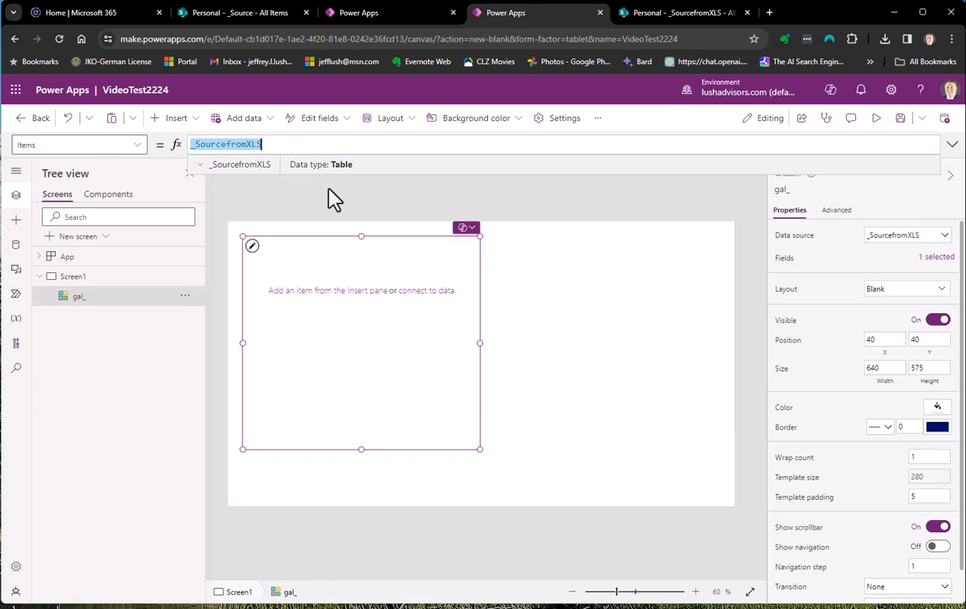
{"action": "double_click", "coordinate": [95, 297]}
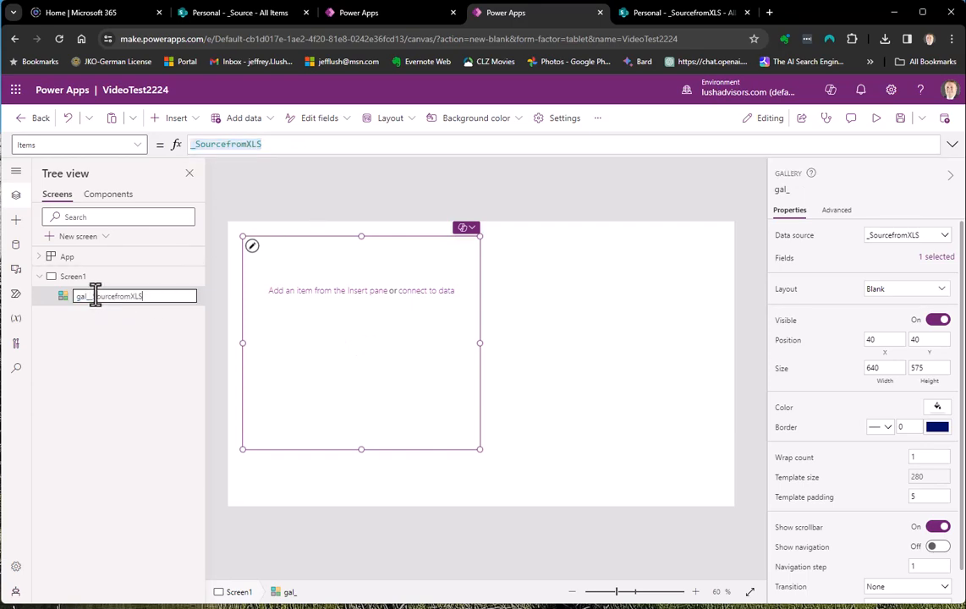
{"action": "left_click", "coordinate": [131, 351]}
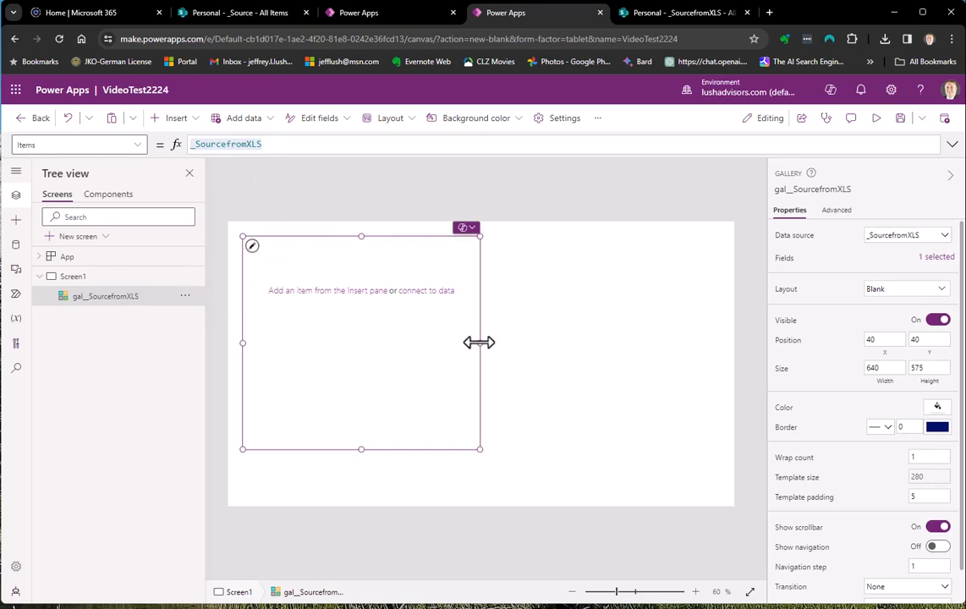
Enlarge the gallery to about 1283 by 611 and move it down to about X 36, Y 126
{"action": "left_click_drag", "start_coordinate": [479, 342], "coordinate": [718, 341]}
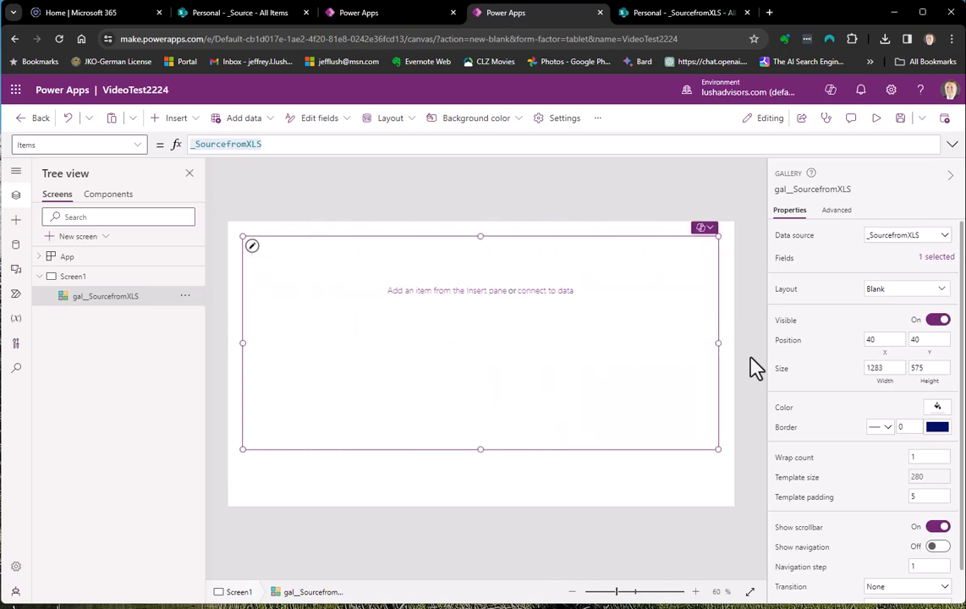
{"action": "left_click_drag", "start_coordinate": [480, 450], "coordinate": [480, 463]}
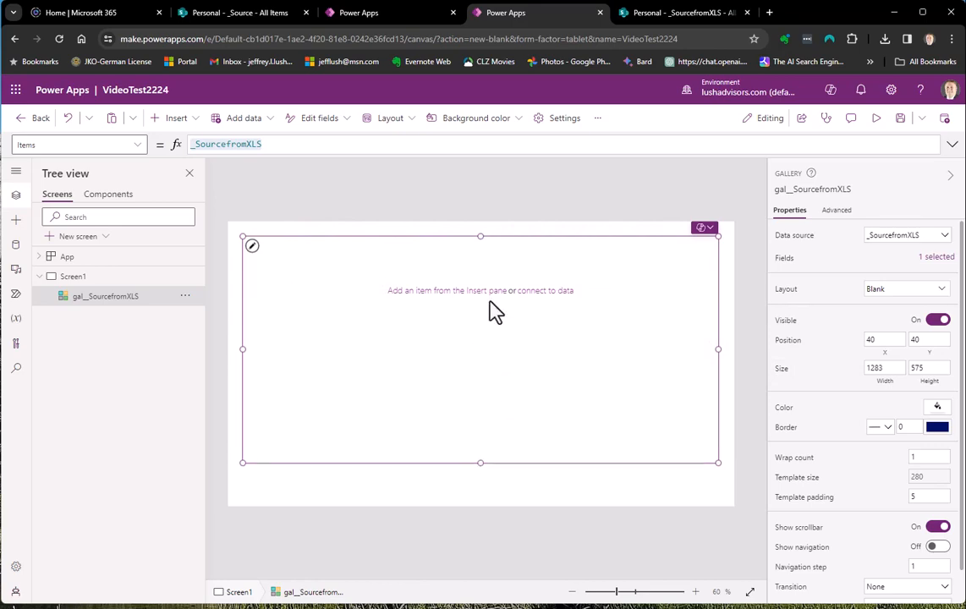
{"action": "left_click_drag", "start_coordinate": [502, 233], "coordinate": [500, 265]}
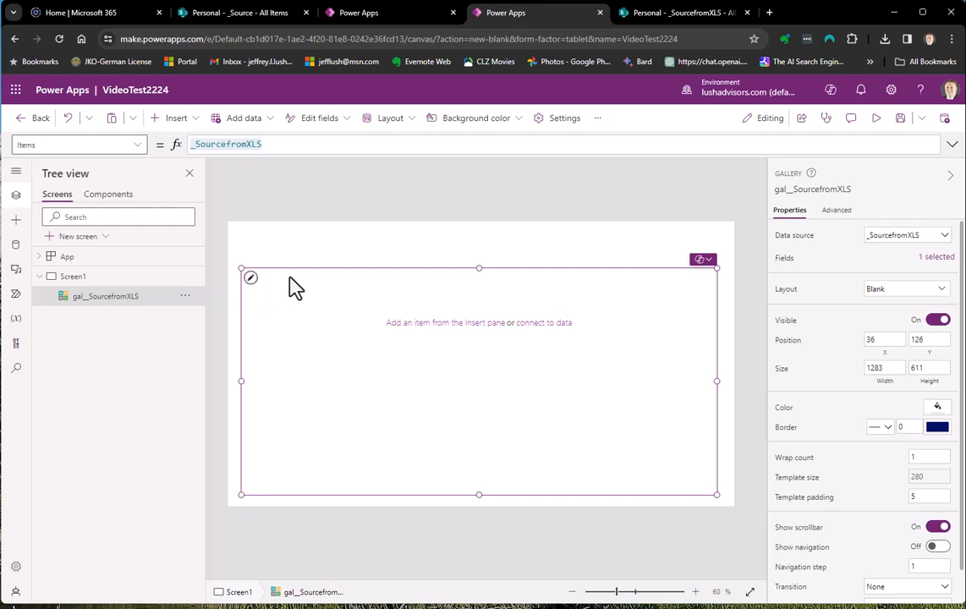
{"action": "left_click", "coordinate": [330, 263]}
With the gallery selected, insert a text input and move it over the gallery area to about X 732, Y 357
{"action": "left_click", "coordinate": [113, 301]}
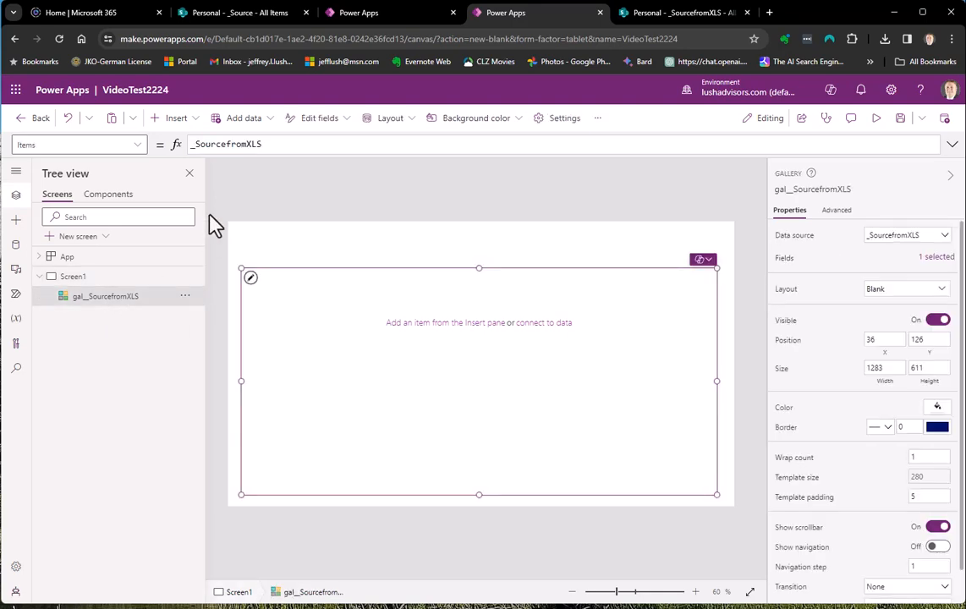
{"action": "left_click", "coordinate": [176, 123]}
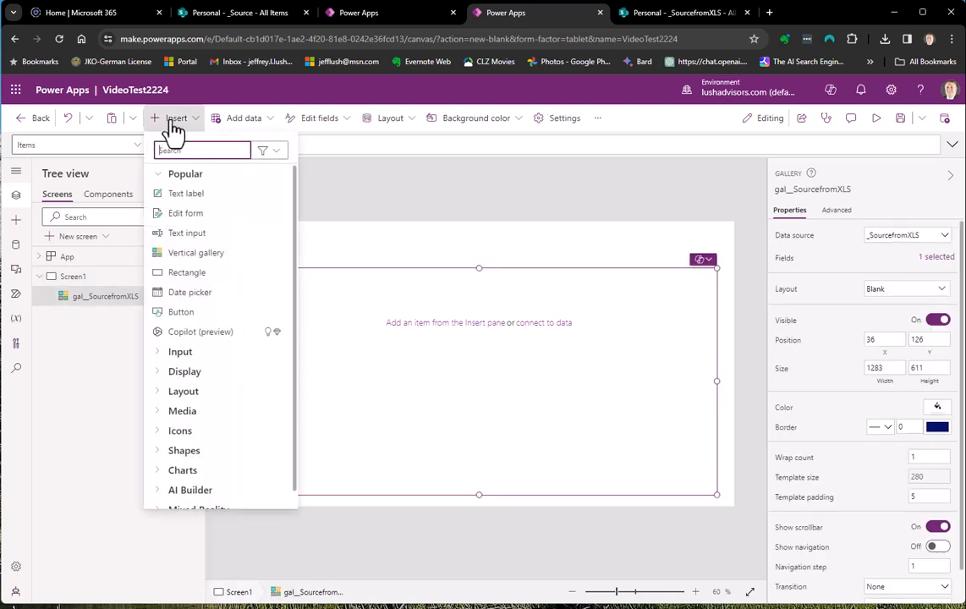
{"action": "left_click", "coordinate": [188, 234]}
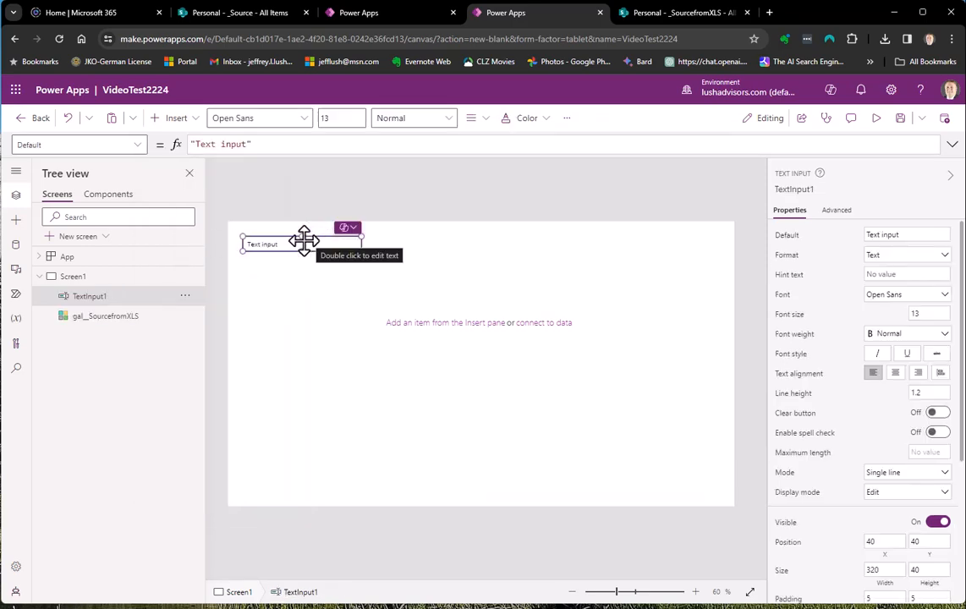
{"action": "left_click_drag", "start_coordinate": [305, 238], "coordinate": [561, 356]}
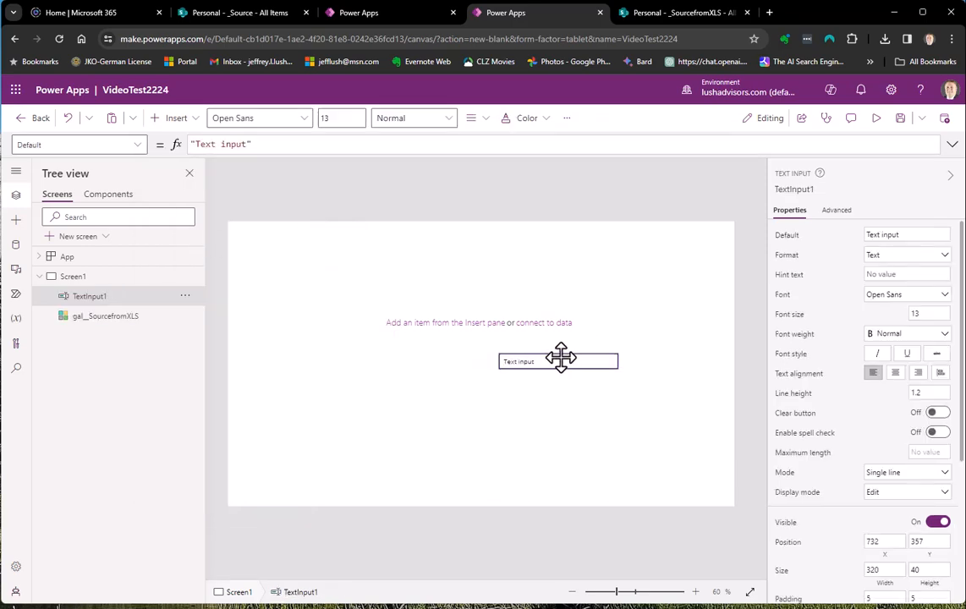
Delete the text input that was placed on the screen outside the gallery's template
{"action": "left_click", "coordinate": [424, 344]}
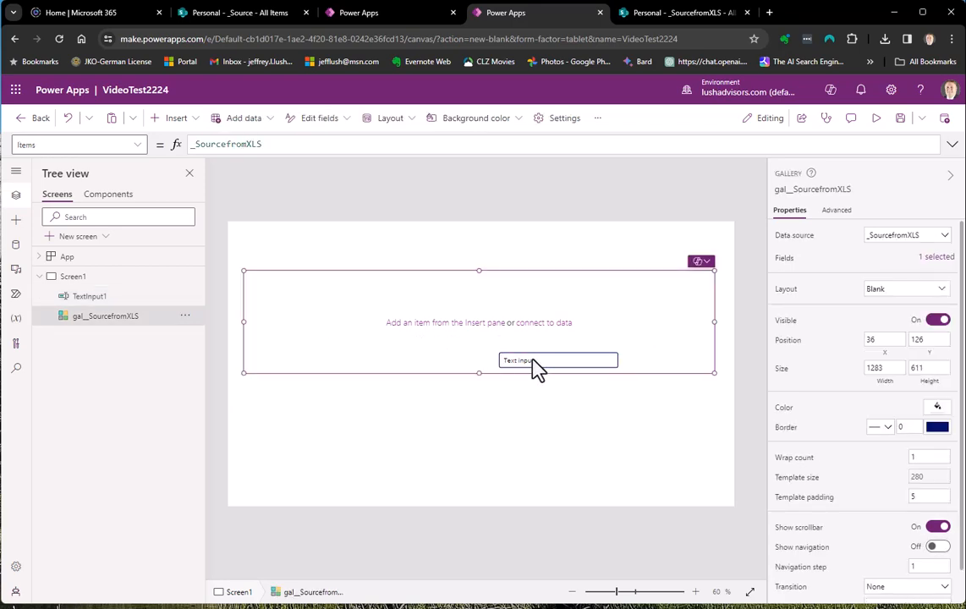
{"action": "left_click_drag", "start_coordinate": [546, 370], "coordinate": [485, 271]}
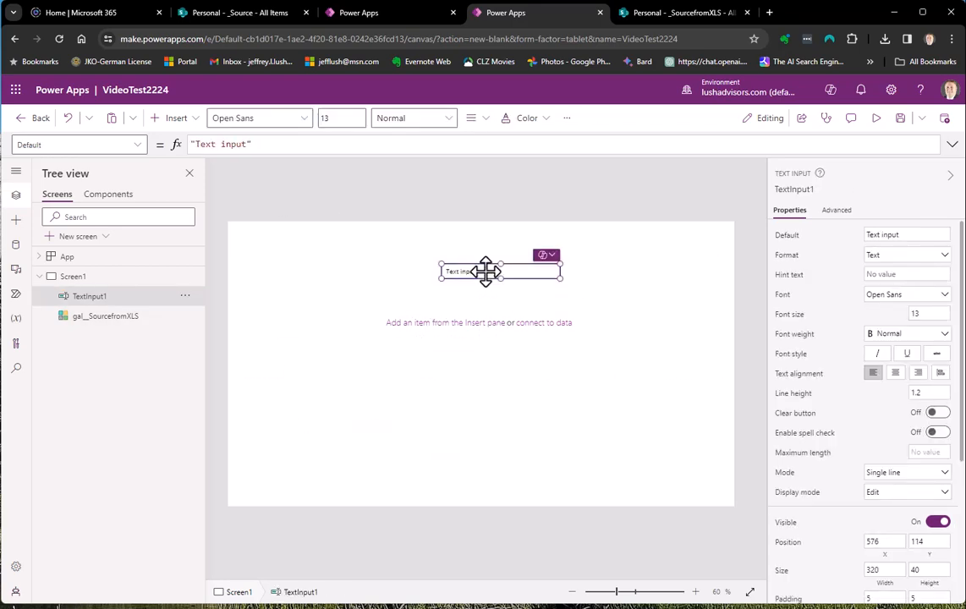
{"action": "key", "text": "Delete"}
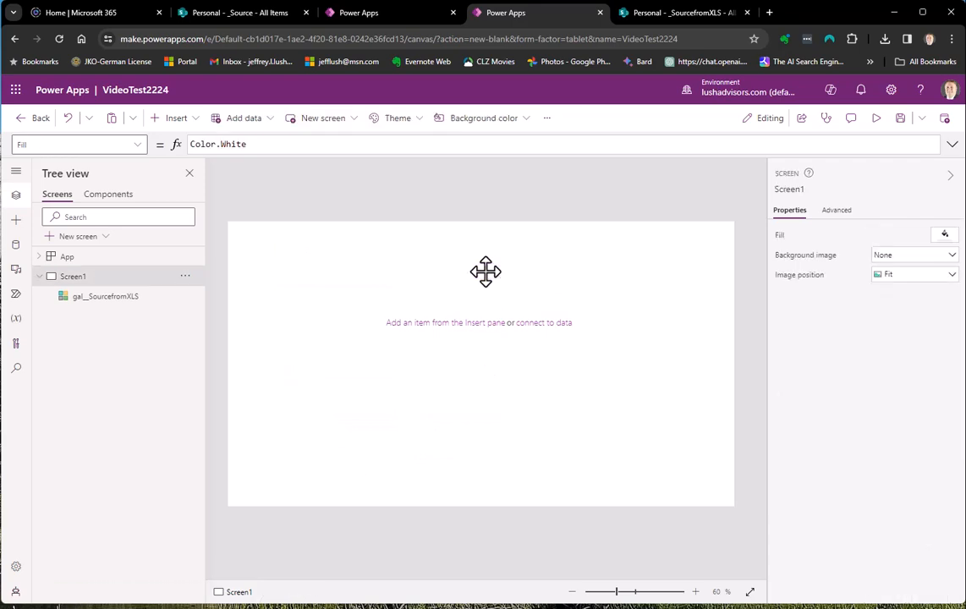
Edit the template of gal__SourcefromXLS, insert a text input inside it, and move it to about X 99, Y 30
{"action": "left_click", "coordinate": [123, 302]}
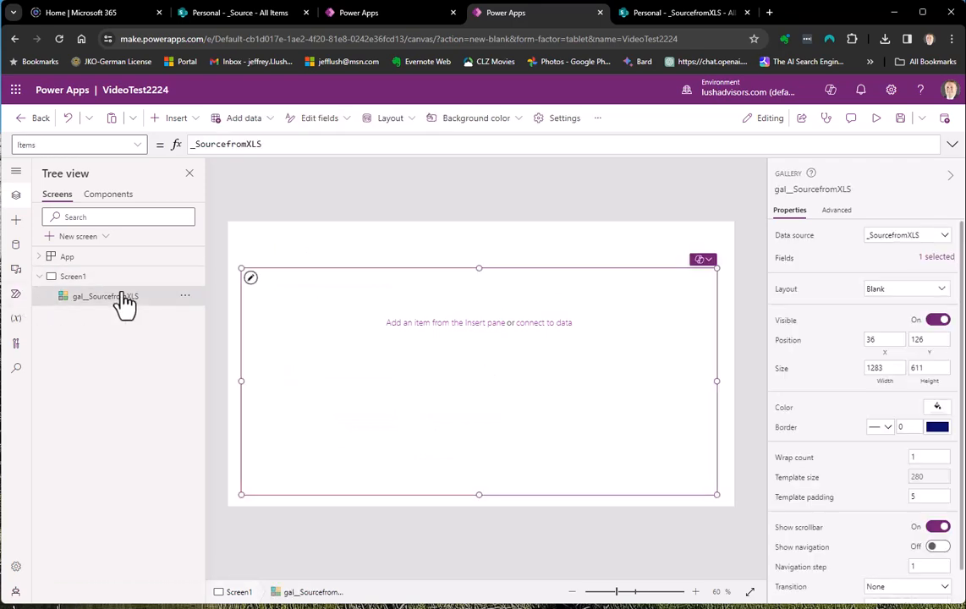
{"action": "left_click", "coordinate": [251, 280]}
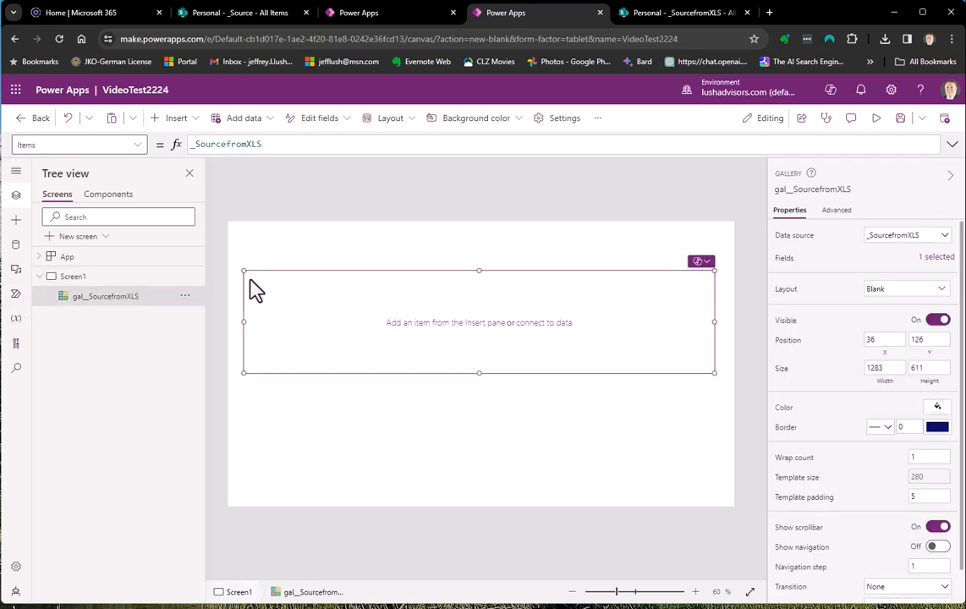
{"action": "left_click", "coordinate": [172, 120]}
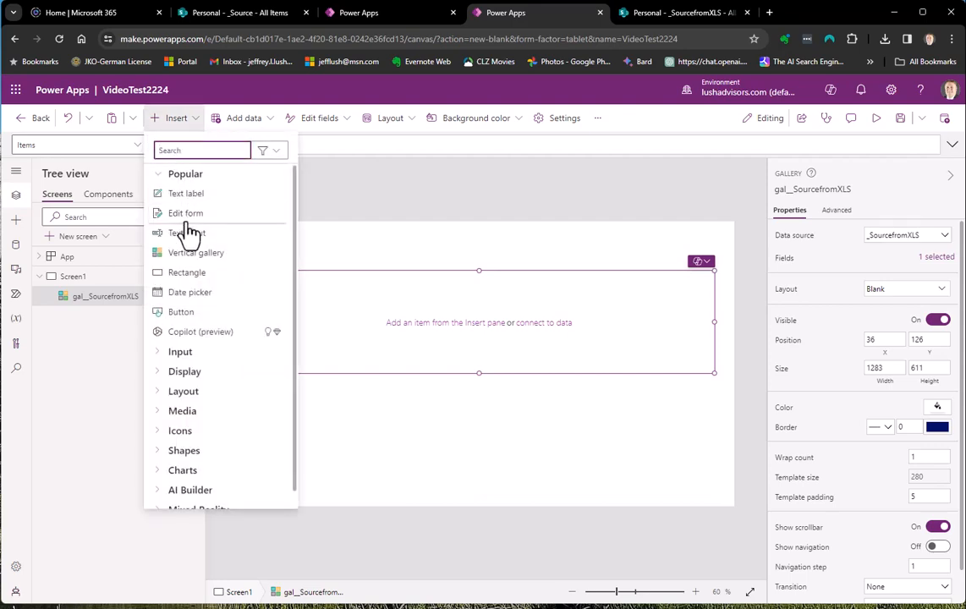
{"action": "left_click", "coordinate": [188, 233]}
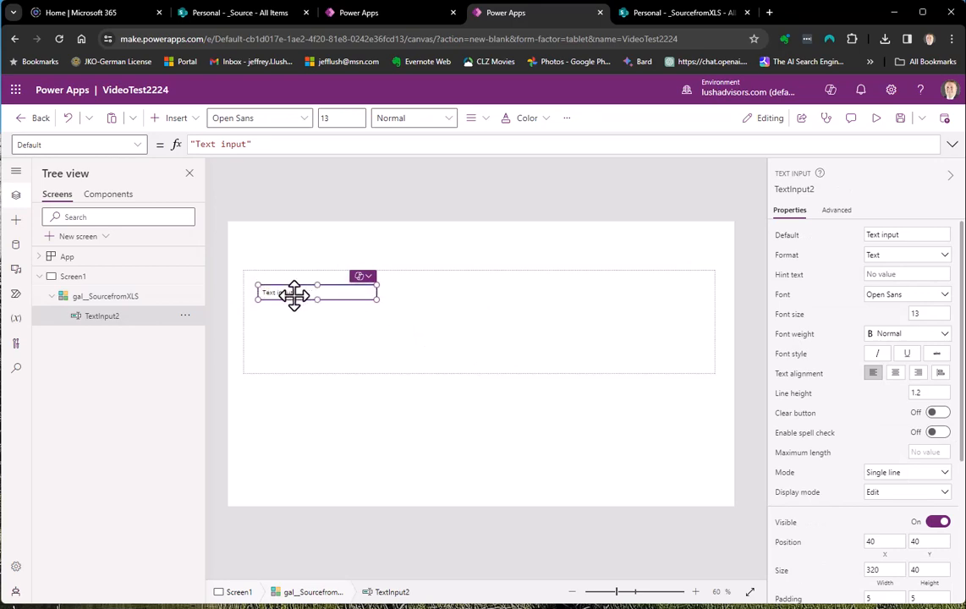
{"action": "mouse_move", "coordinate": [294, 295]}
{"action": "left_mouse_down"}
{"action": "mouse_move", "coordinate": [287, 283]}
{"action": "mouse_move", "coordinate": [315, 287]}
{"action": "mouse_move", "coordinate": [303, 368]}
{"action": "mouse_move", "coordinate": [297, 279]}
{"action": "mouse_move", "coordinate": [274, 271]}
{"action": "mouse_move", "coordinate": [287, 279]}
{"action": "mouse_move", "coordinate": [289, 358]}
{"action": "mouse_move", "coordinate": [557, 356]}
{"action": "mouse_move", "coordinate": [678, 277]}
{"action": "mouse_move", "coordinate": [673, 338]}
{"action": "mouse_move", "coordinate": [267, 317]}
{"action": "mouse_move", "coordinate": [269, 284]}
{"action": "mouse_move", "coordinate": [288, 281]}
{"action": "left_mouse_up"}
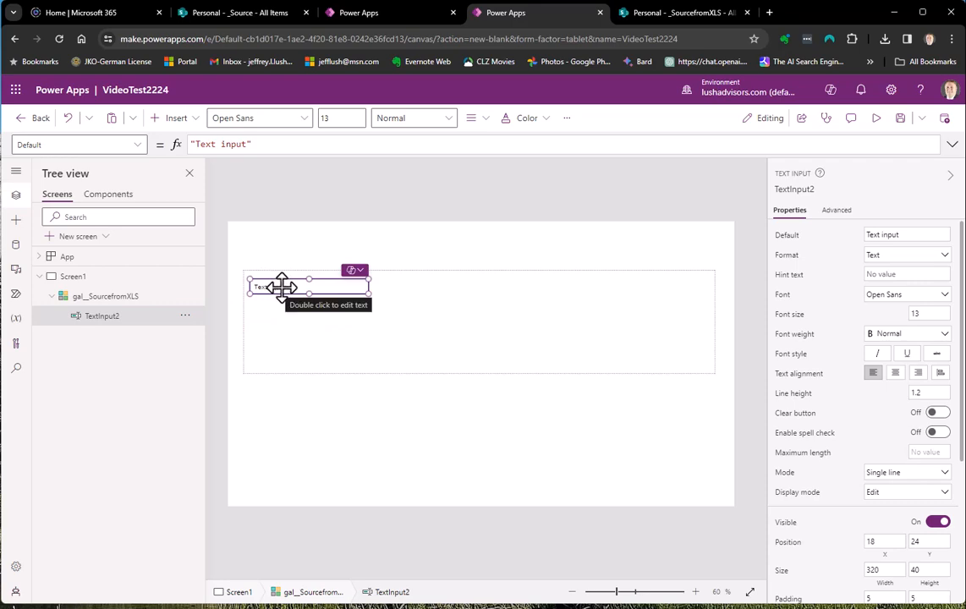
{"action": "left_click_drag", "start_coordinate": [275, 282], "coordinate": [302, 292]}
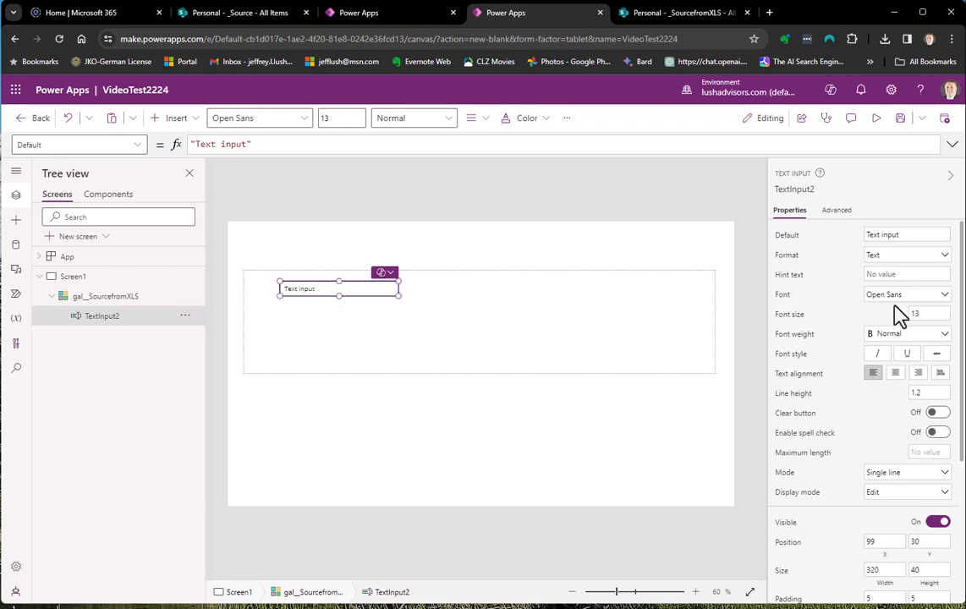
Set the text input's font size to 11 and its height to 25
{"action": "left_click", "coordinate": [928, 314]}
{"action": "type", "text": "11"}
{"action": "scroll", "coordinate": [910, 495], "scroll_direction": "down", "scroll_amount": 3}
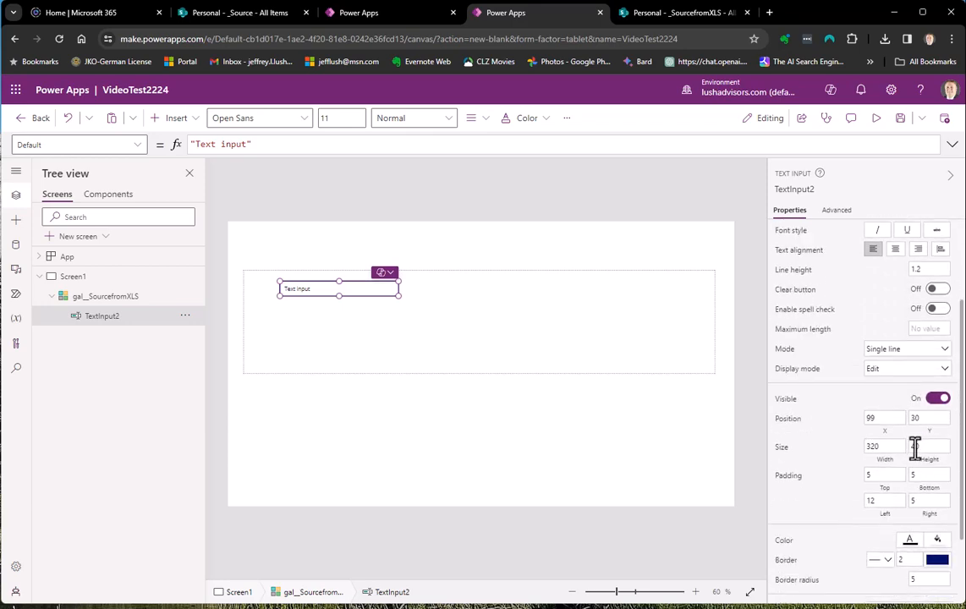
{"action": "left_click", "coordinate": [915, 448]}
{"action": "type", "text": "25"}
{"action": "key", "text": "Tab"}
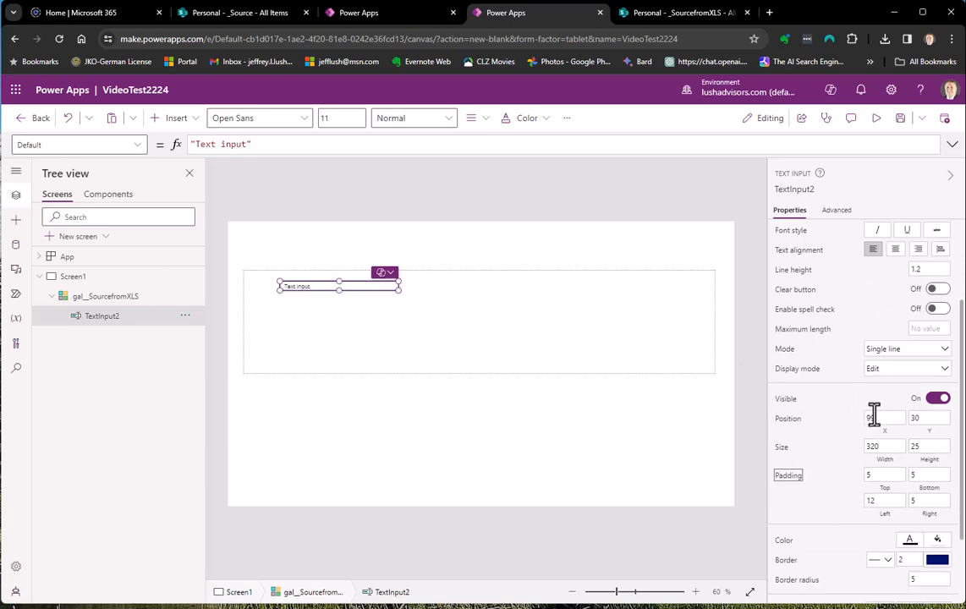
Give the gallery's text input a dotted border with a thickness of 1
{"action": "scroll", "coordinate": [874, 414], "scroll_direction": "down", "scroll_amount": 3}
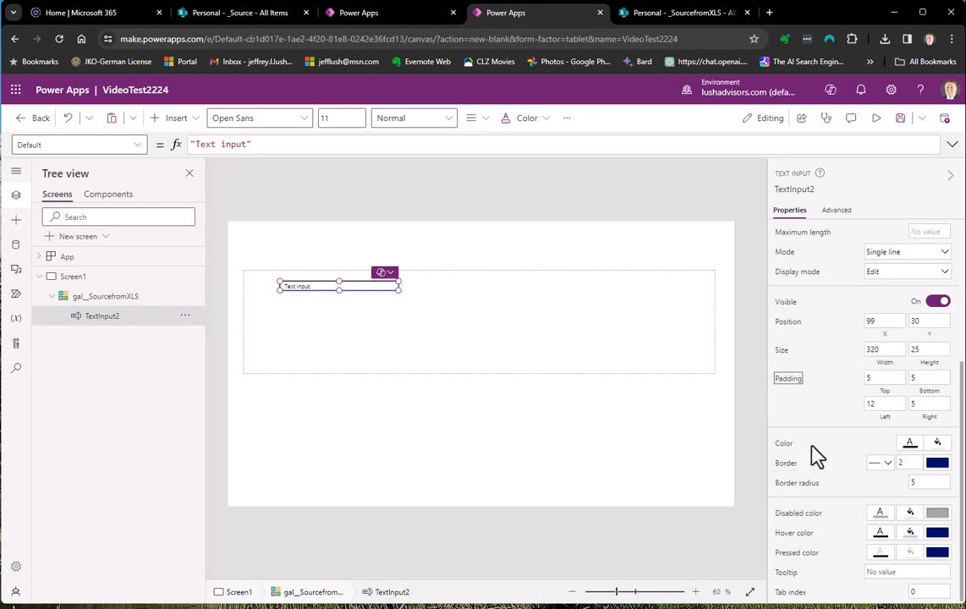
{"action": "left_click", "coordinate": [902, 463]}
{"action": "left_click", "coordinate": [889, 465]}
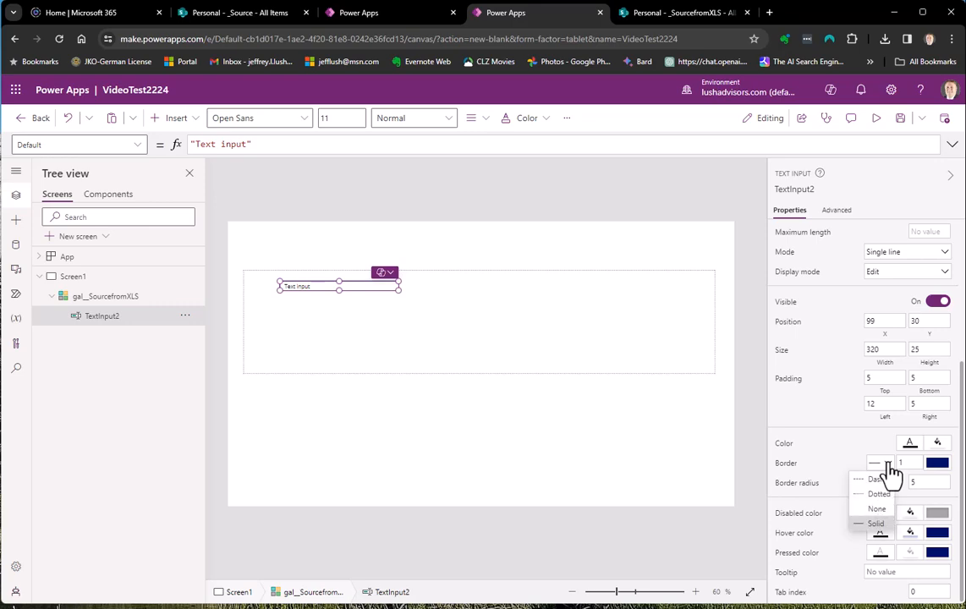
{"action": "left_click", "coordinate": [882, 506]}
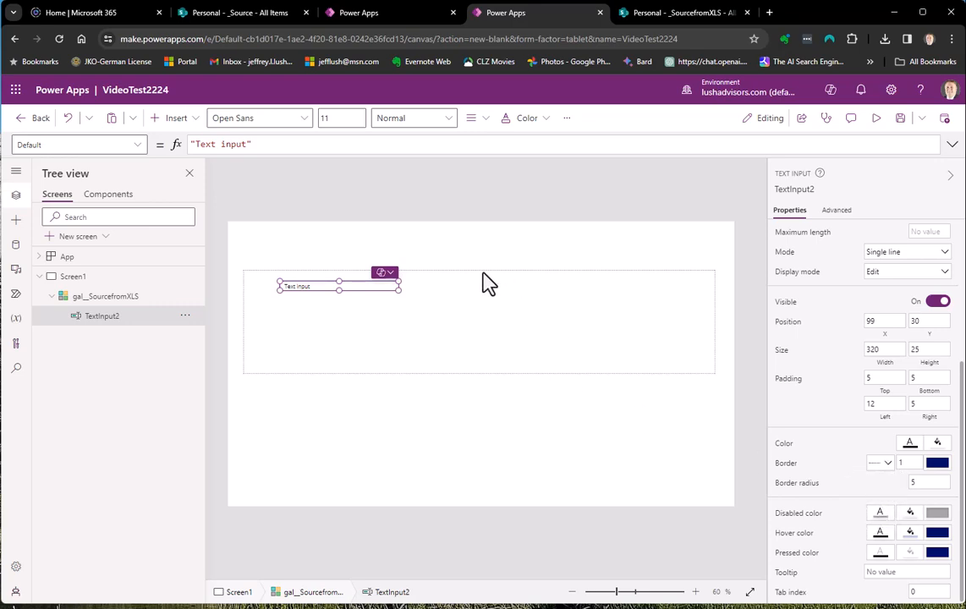
{"action": "left_click", "coordinate": [444, 325]}
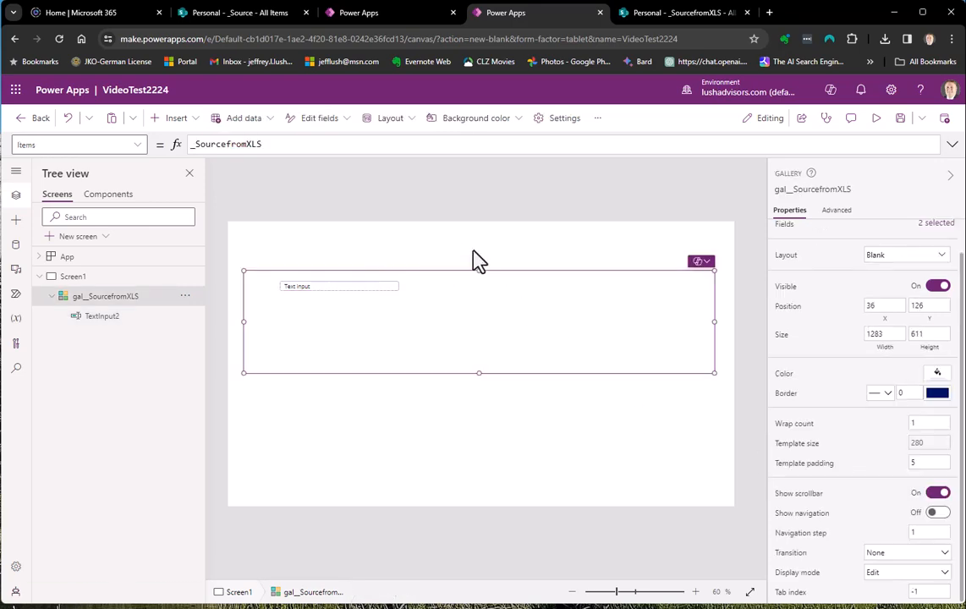
Set the text input's border color to standard red
{"action": "left_click", "coordinate": [373, 287]}
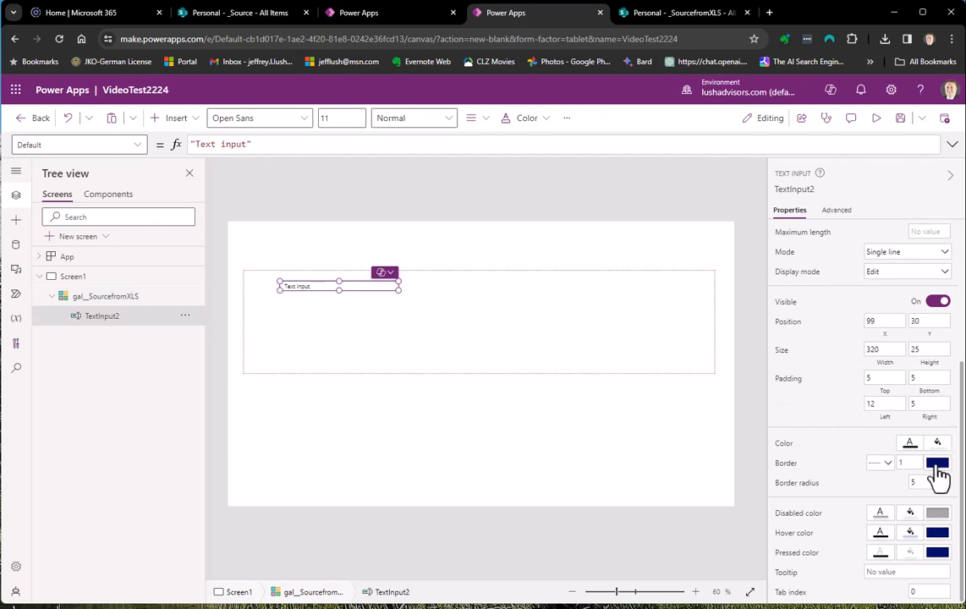
{"action": "left_click", "coordinate": [939, 466]}
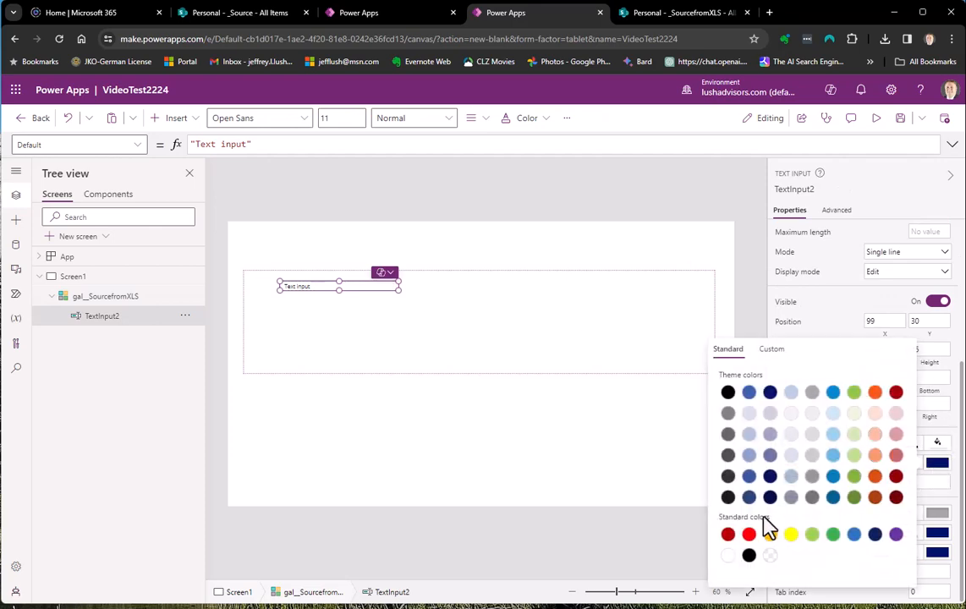
{"action": "left_click", "coordinate": [750, 535]}
{"action": "left_click", "coordinate": [560, 403]}
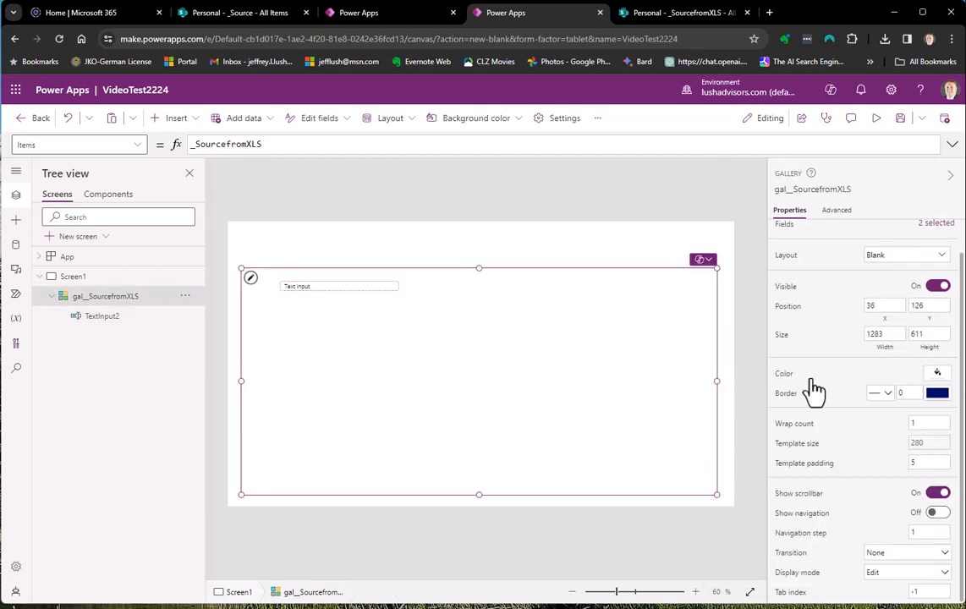
Move the text input toward the upper-left corner of the gallery template, to about X 21, Y 18
{"action": "left_click", "coordinate": [343, 290]}
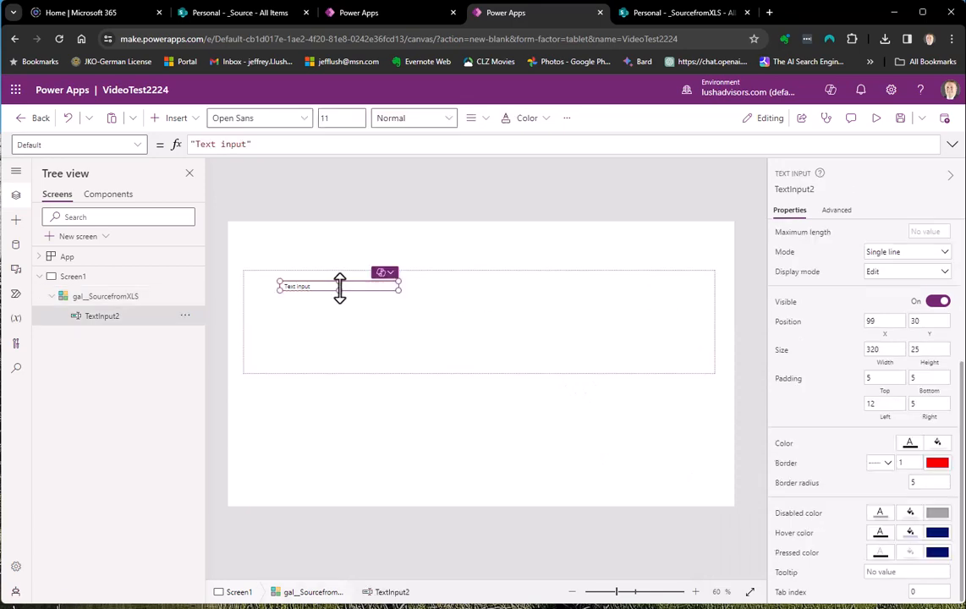
{"action": "left_click_drag", "start_coordinate": [326, 287], "coordinate": [326, 280]}
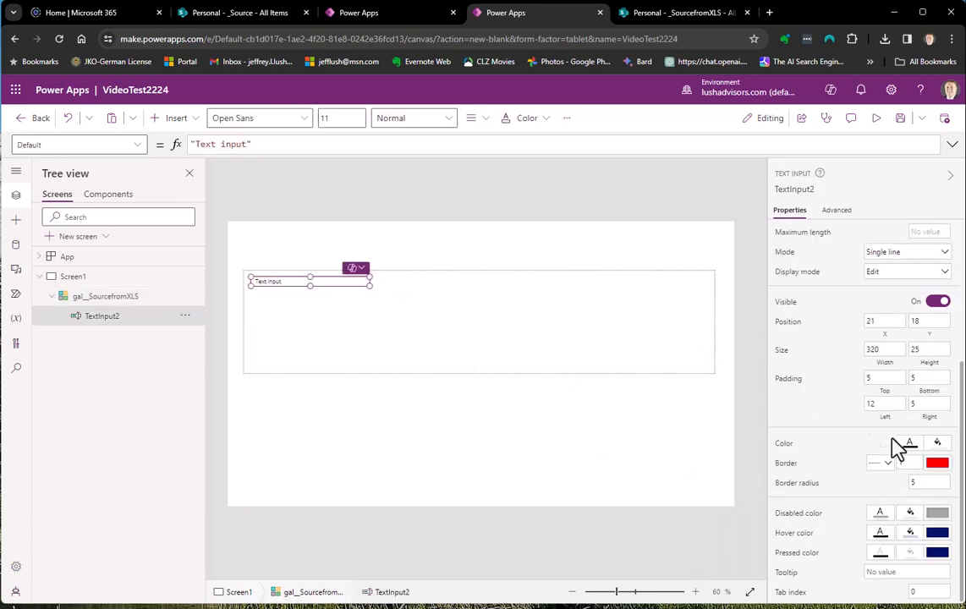
Fill the text input with standard blue and set its text color to white
{"action": "left_click", "coordinate": [939, 446]}
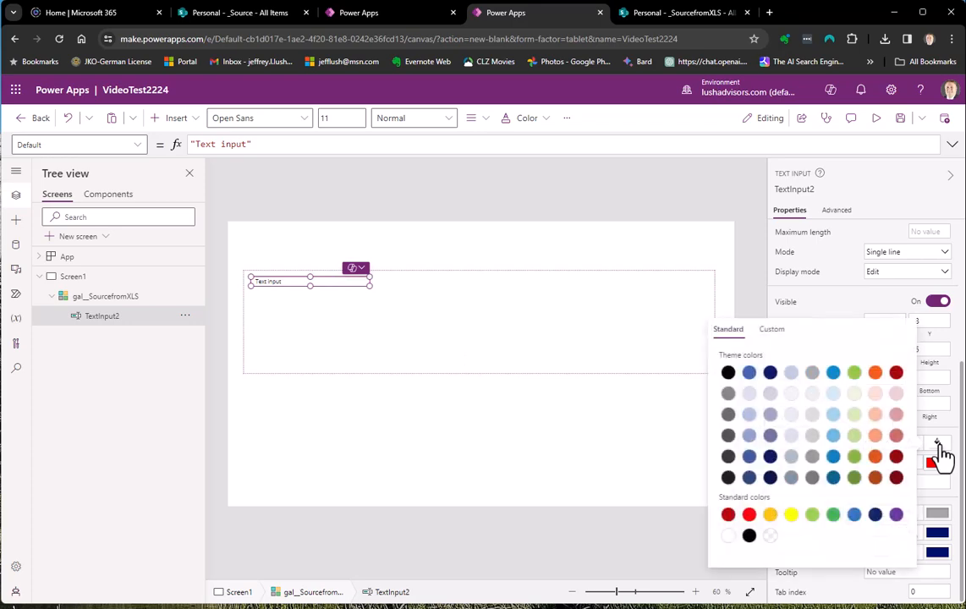
{"action": "left_click", "coordinate": [854, 514]}
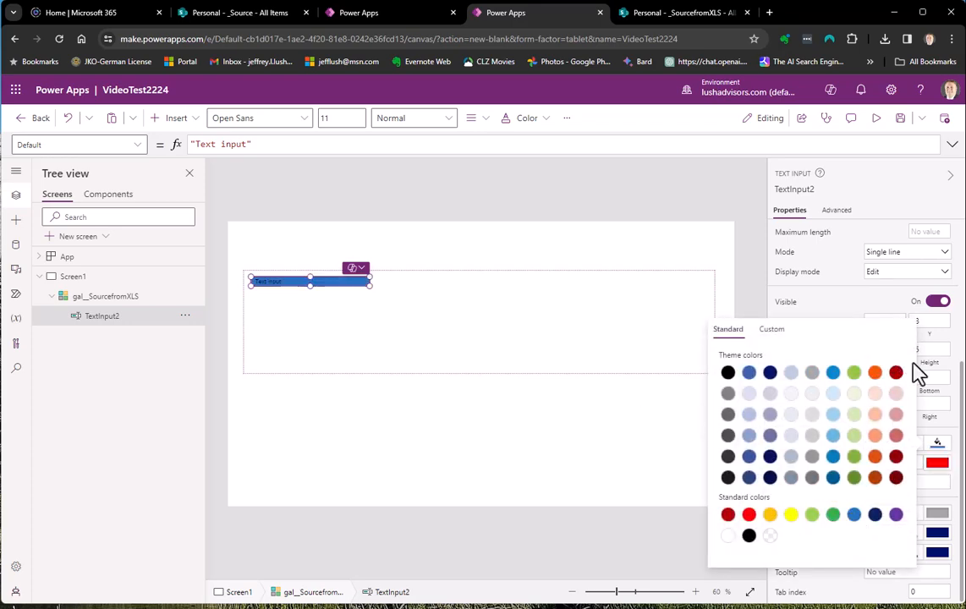
{"action": "left_click", "coordinate": [939, 451]}
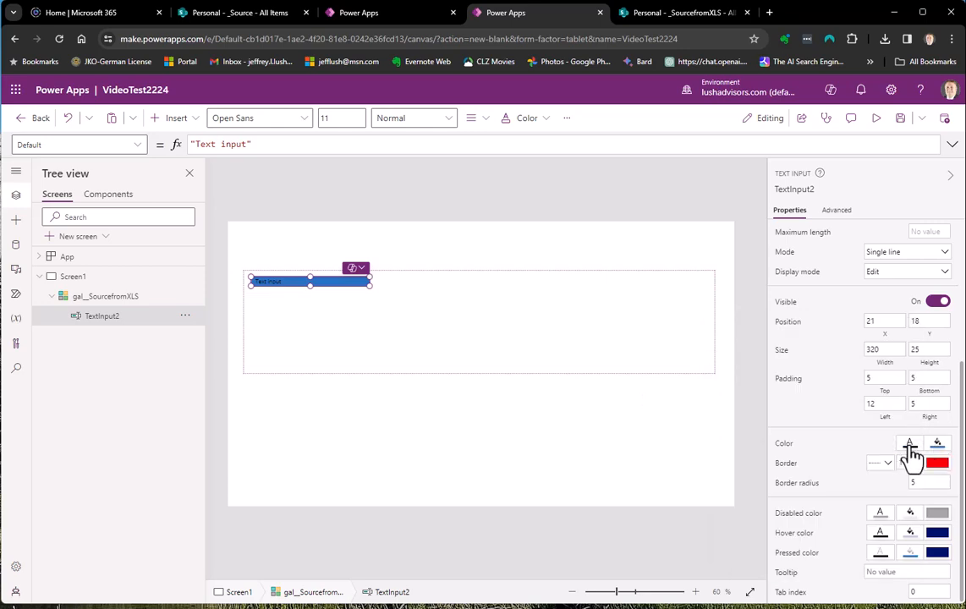
{"action": "left_click", "coordinate": [909, 446]}
{"action": "left_click", "coordinate": [702, 537]}
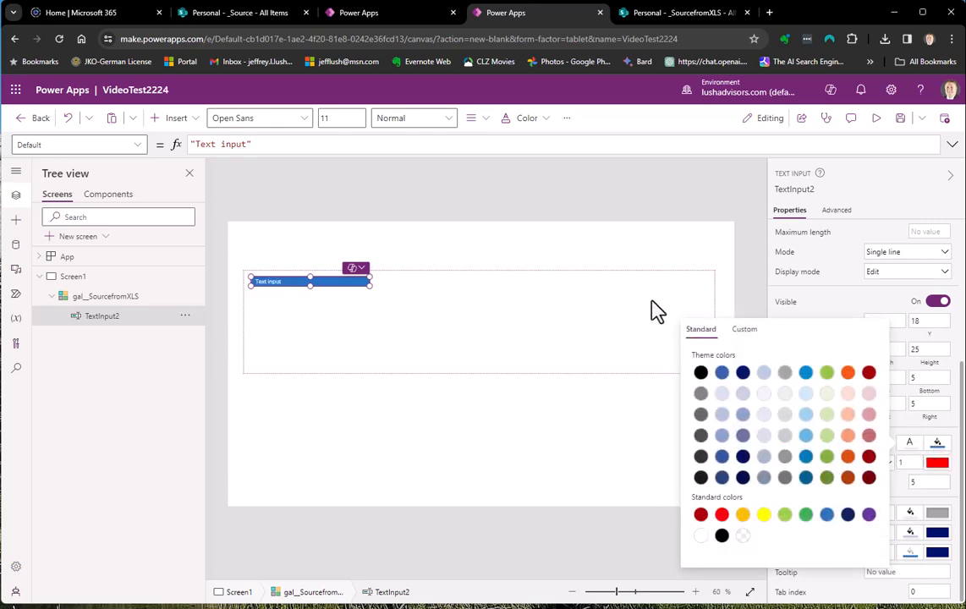
{"action": "left_click", "coordinate": [493, 195]}
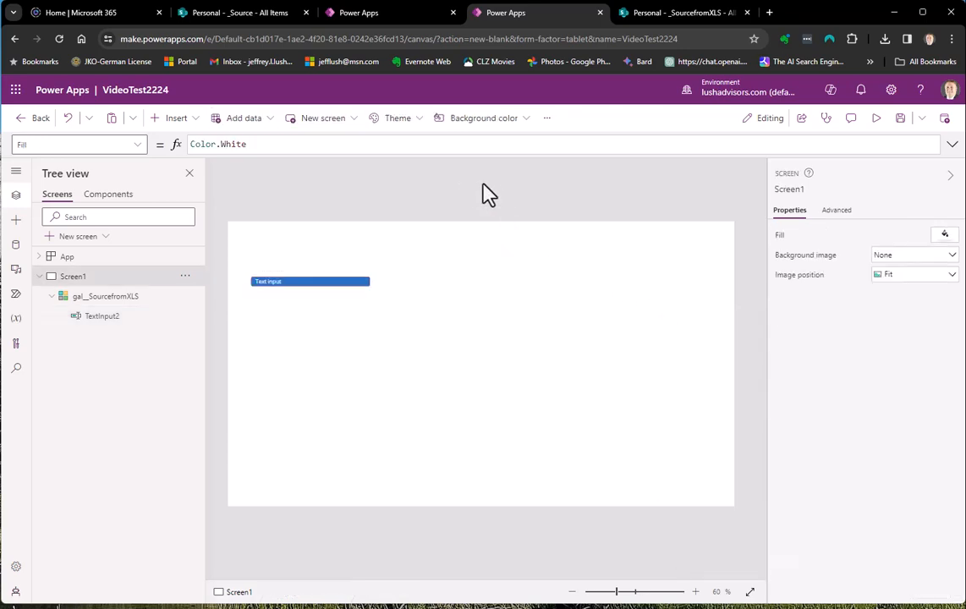
Make the text input's fill transparent and set its text color to black
{"action": "left_click", "coordinate": [318, 288]}
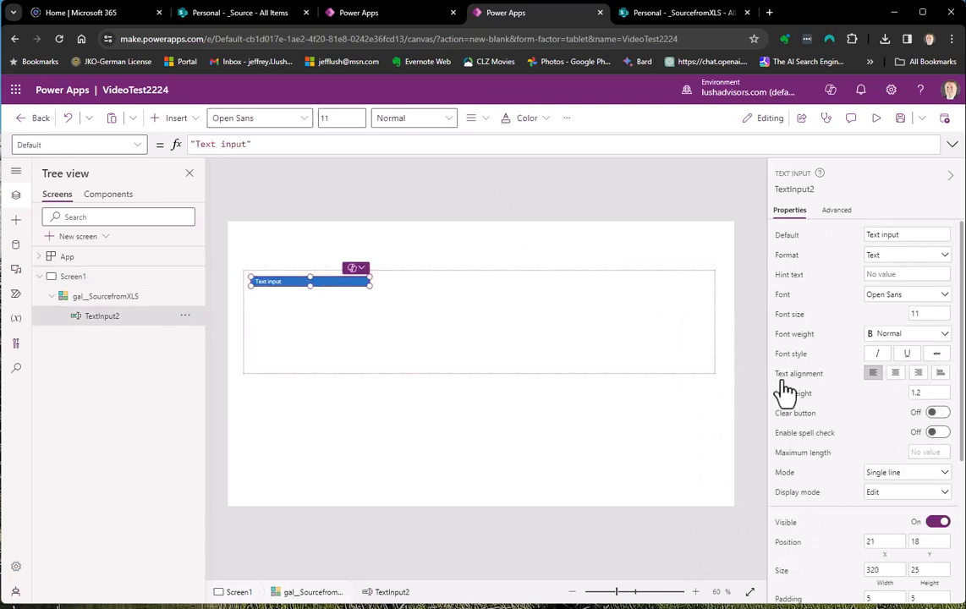
{"action": "scroll", "coordinate": [851, 339], "scroll_direction": "down", "scroll_amount": 3}
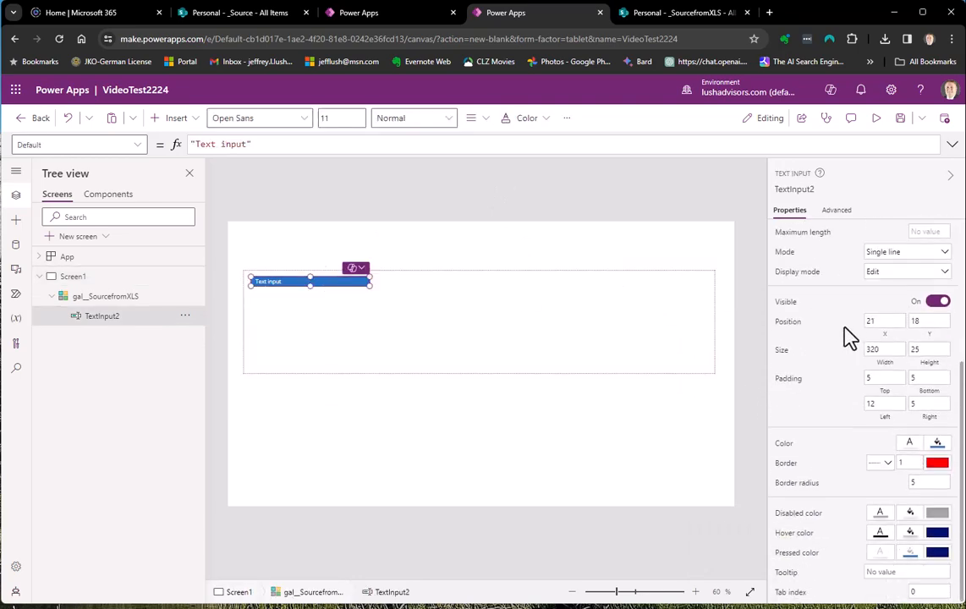
{"action": "left_click", "coordinate": [939, 445]}
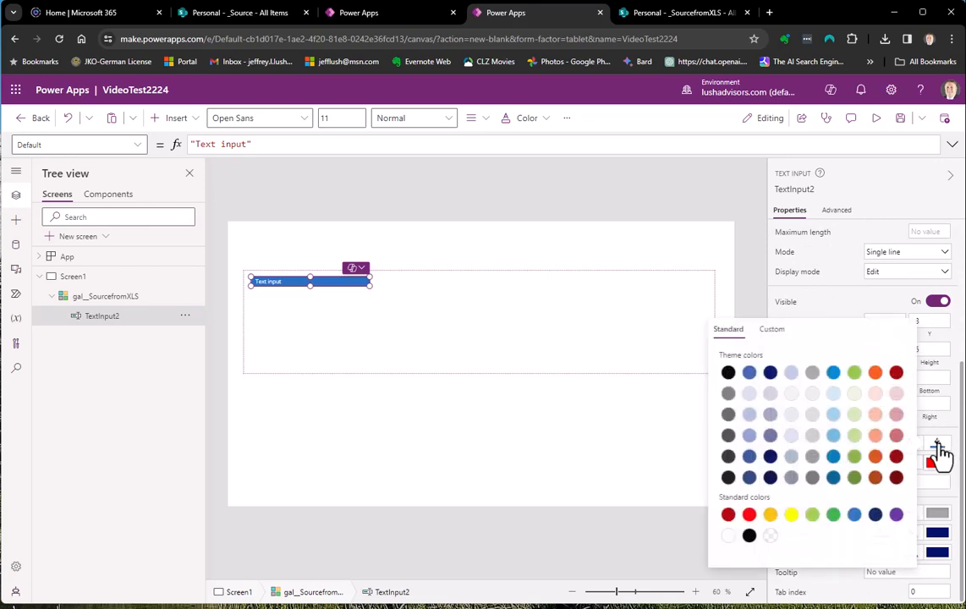
{"action": "left_click", "coordinate": [770, 537]}
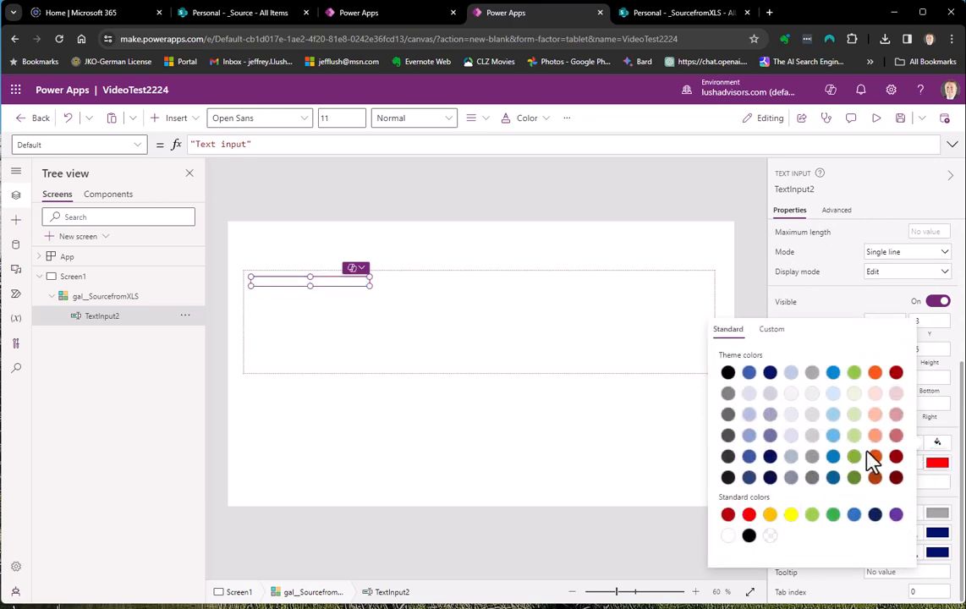
{"action": "left_click", "coordinate": [920, 453]}
{"action": "left_click", "coordinate": [914, 448]}
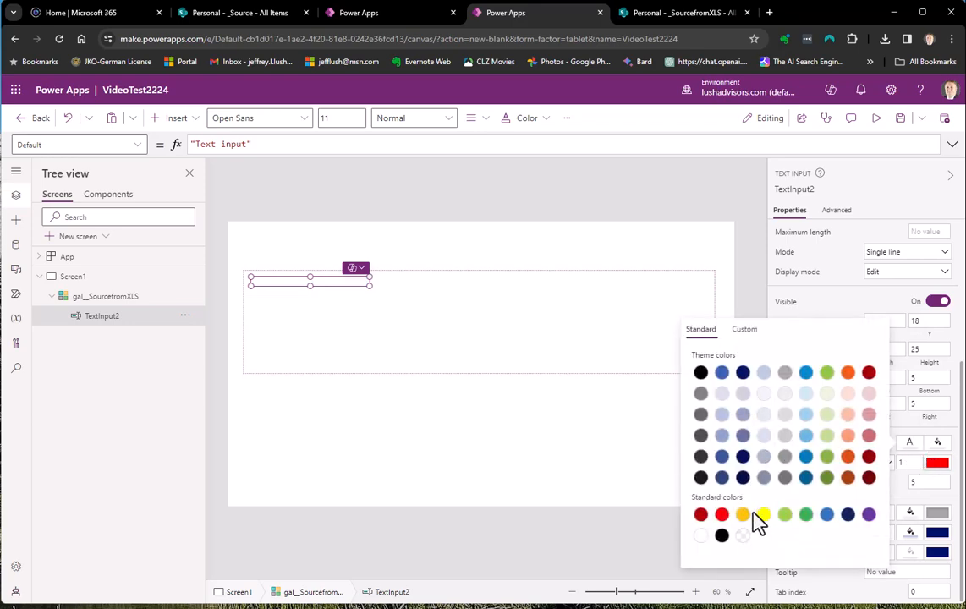
{"action": "left_click", "coordinate": [722, 536]}
{"action": "left_click", "coordinate": [455, 227]}
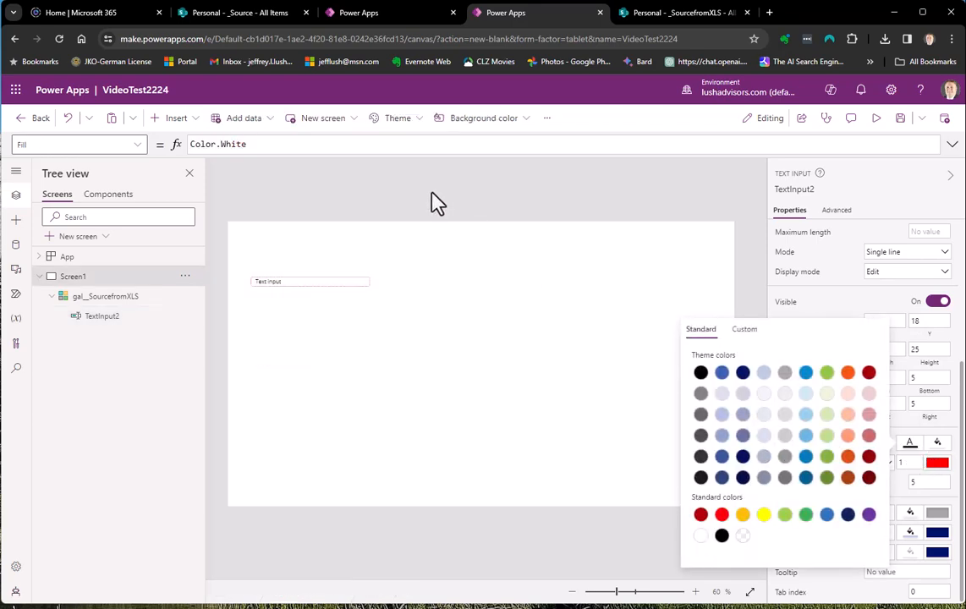
Set the text input's border color to standard black and select the gallery template
{"action": "left_click", "coordinate": [358, 281]}
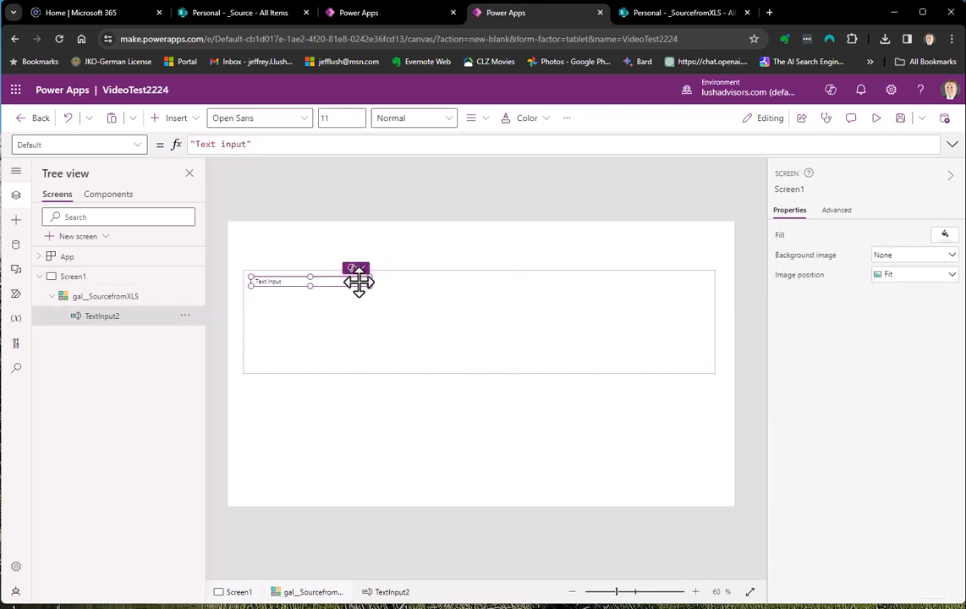
{"action": "scroll", "coordinate": [917, 484], "scroll_direction": "down", "scroll_amount": 4}
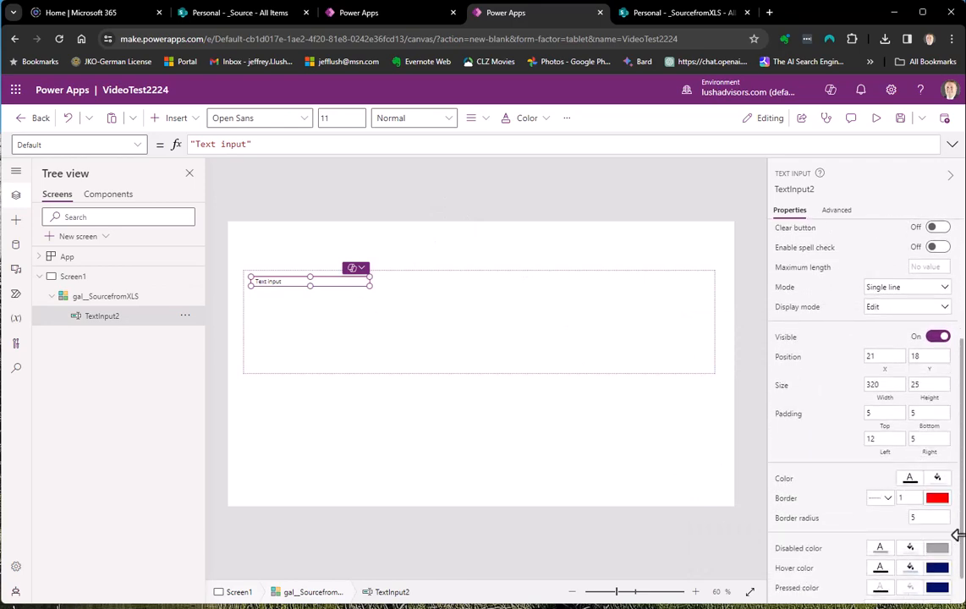
{"action": "left_click", "coordinate": [935, 500]}
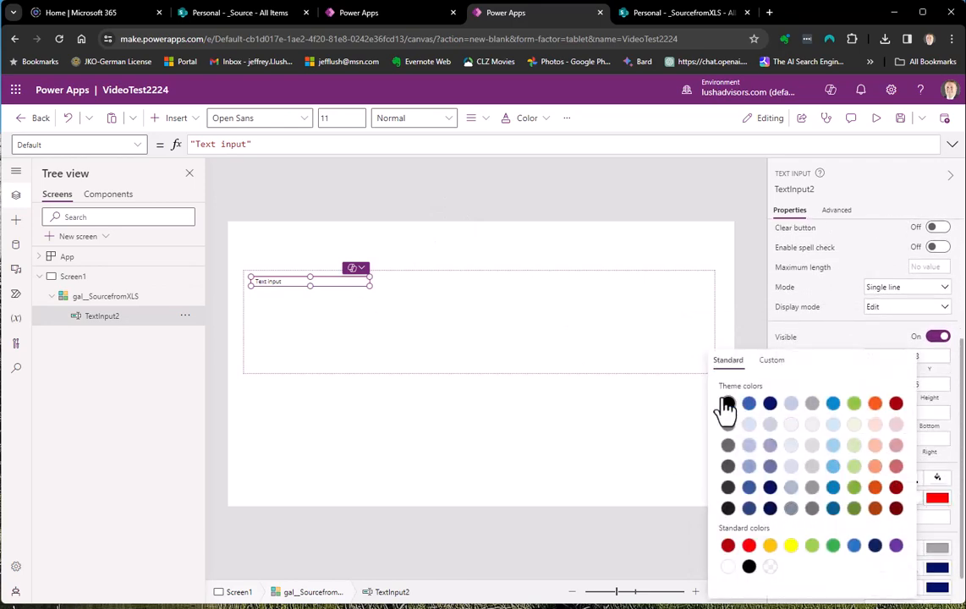
{"action": "left_click", "coordinate": [748, 567]}
{"action": "left_click", "coordinate": [308, 289]}
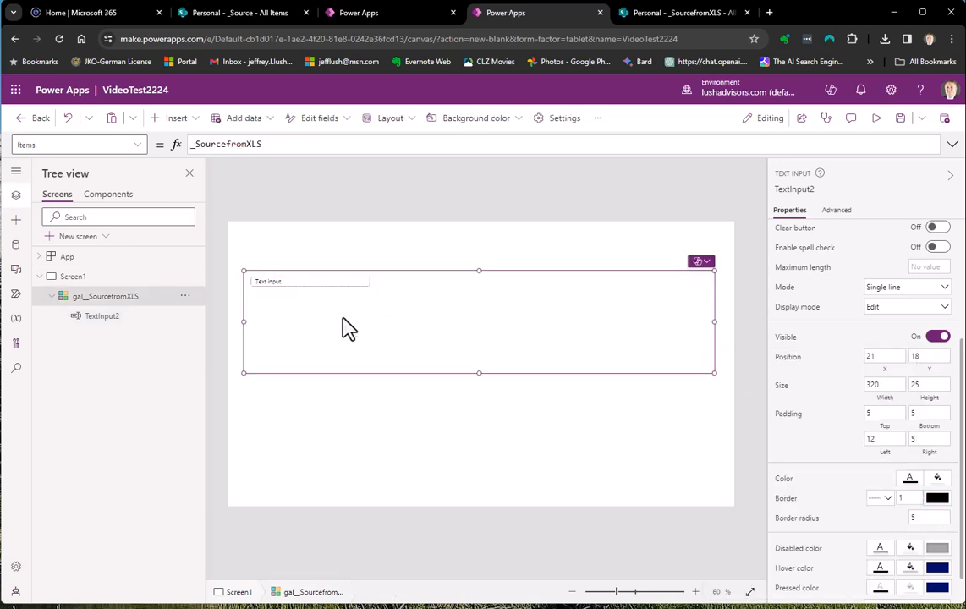
Detach the _SourcefromXLS list tab into its own browser window and place it over the lower part of the app editor
{"action": "left_click", "coordinate": [306, 281]}
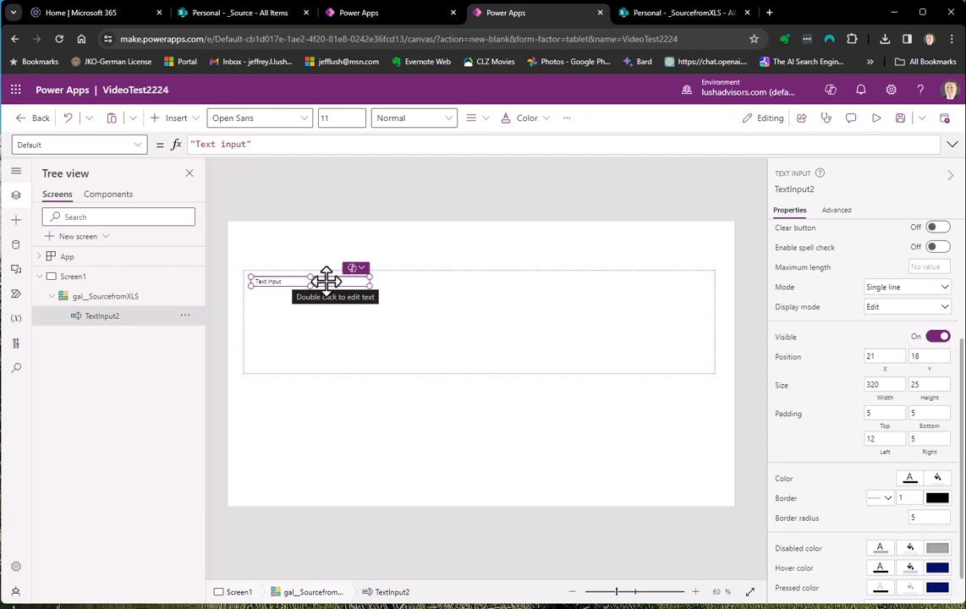
{"action": "left_click", "coordinate": [690, 17]}
{"action": "left_click_drag", "start_coordinate": [690, 16], "coordinate": [626, 113]}
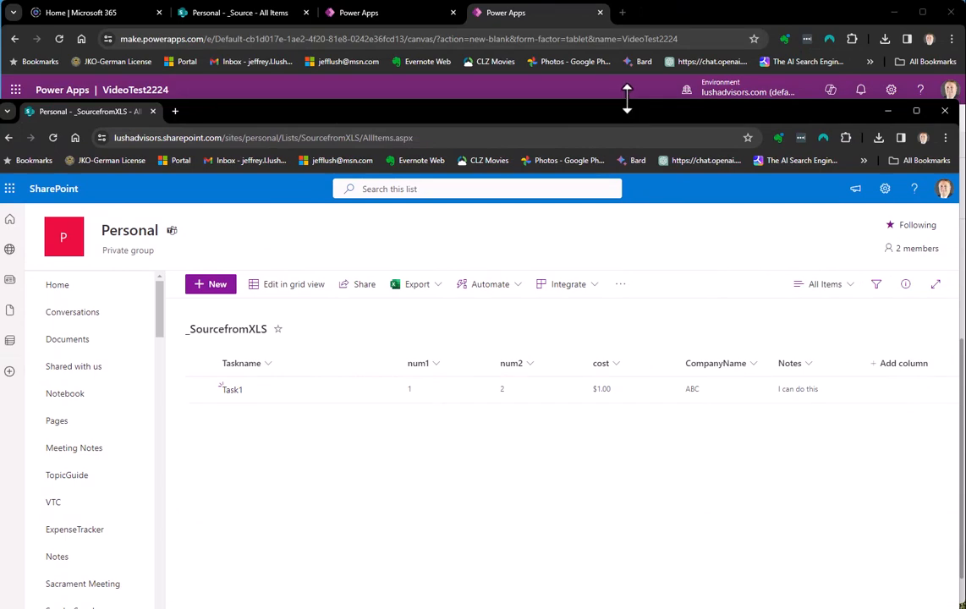
{"action": "left_click_drag", "start_coordinate": [628, 100], "coordinate": [632, 295]}
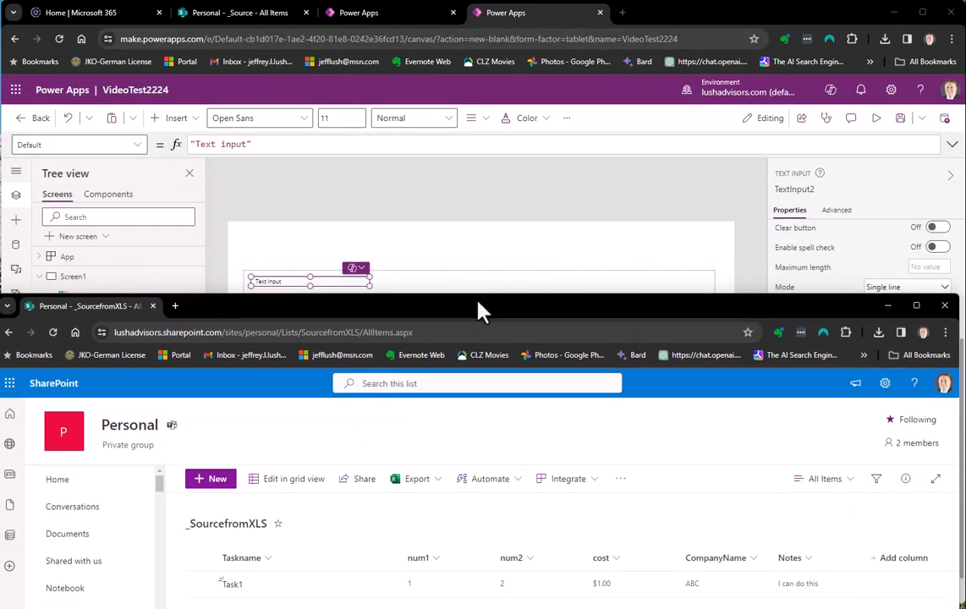
{"action": "left_click_drag", "start_coordinate": [478, 311], "coordinate": [430, 312]}
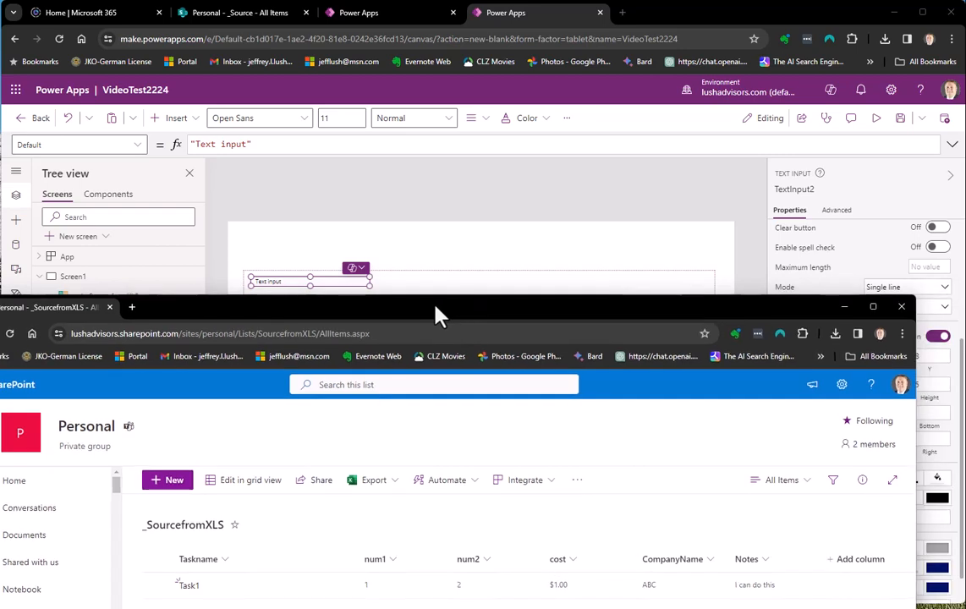
Set the text input's Default to ThisItem.TaskName and compare it with the Taskname column in the SharePoint list
{"action": "left_click", "coordinate": [290, 277]}
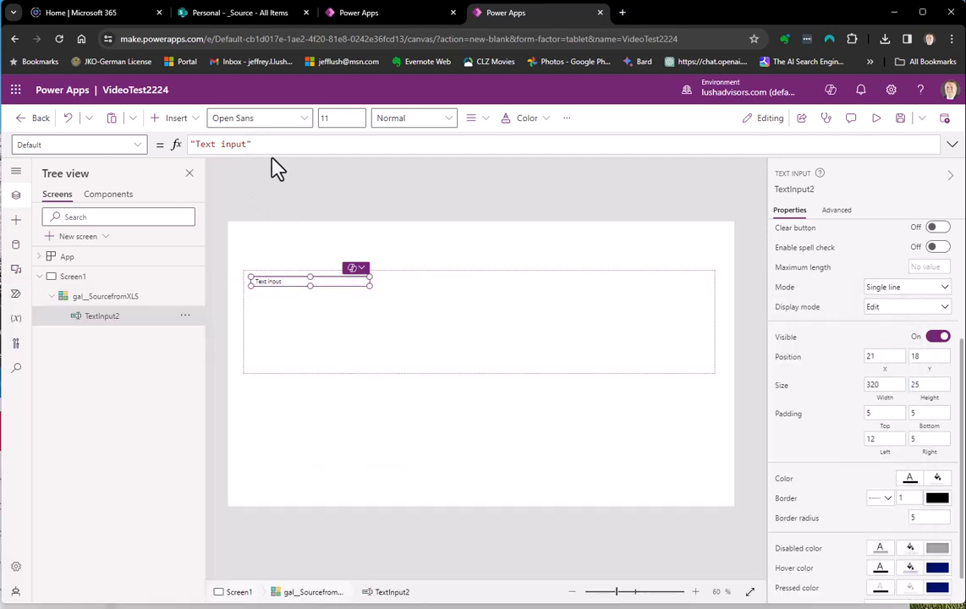
{"action": "left_click_drag", "start_coordinate": [259, 144], "coordinate": [195, 149]}
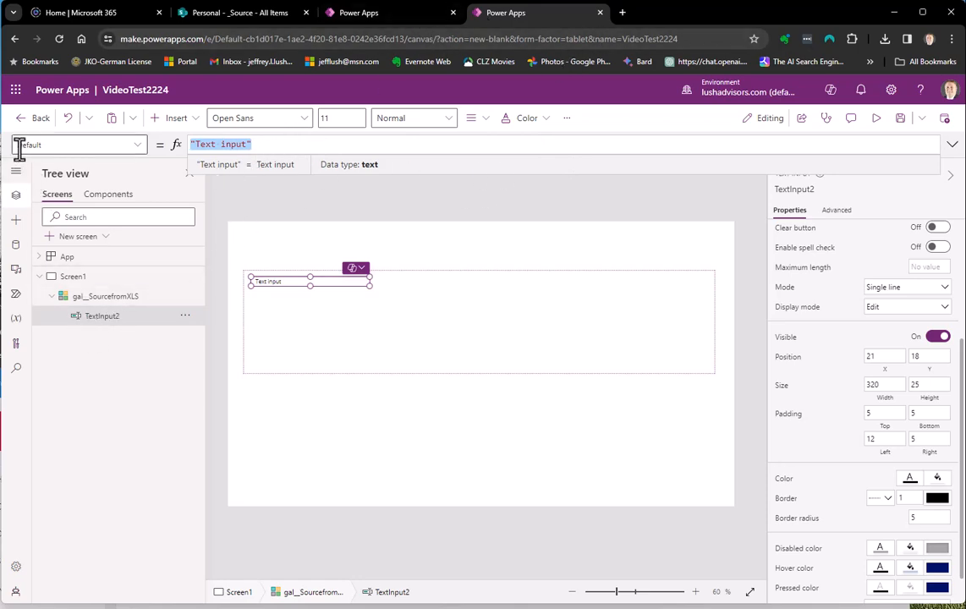
{"action": "type", "text": "This"}
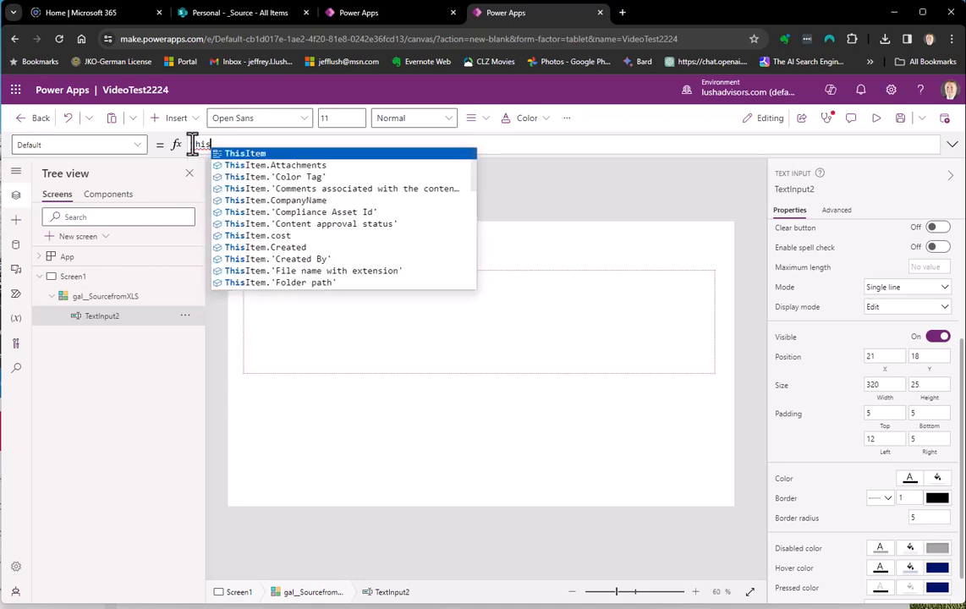
{"action": "type", "text": "Item."}
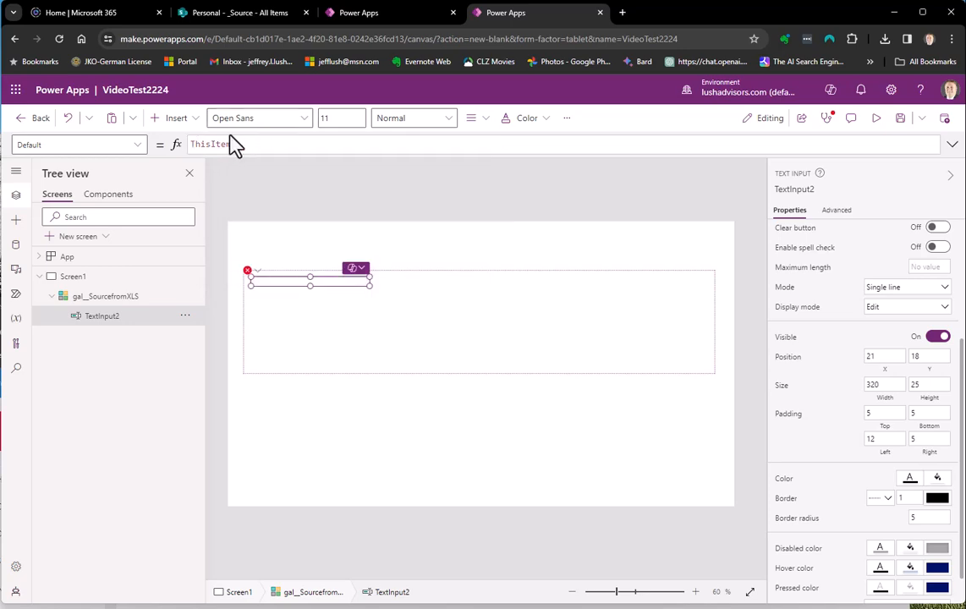
{"action": "type", "text": "Taskname"}
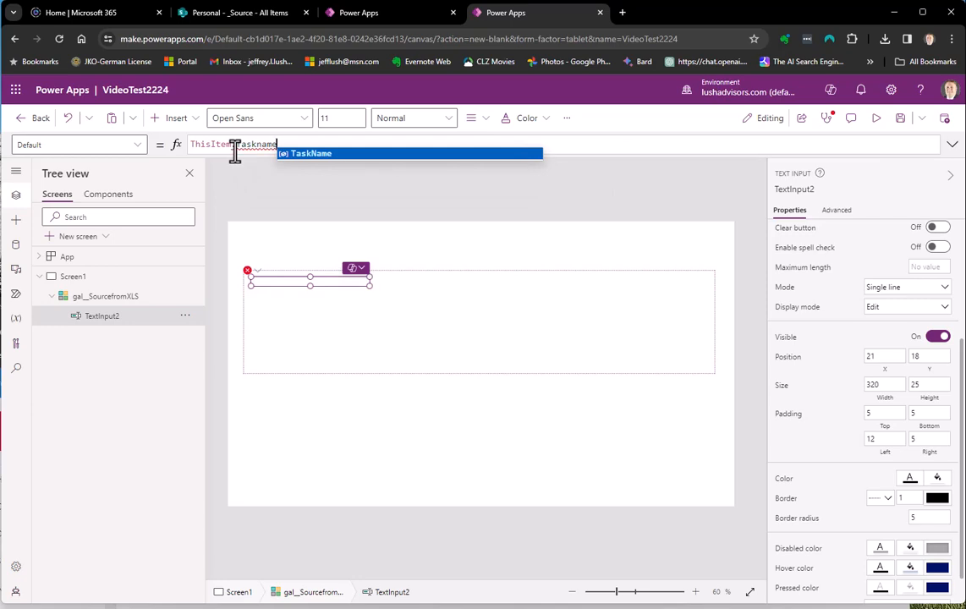
{"action": "key", "text": "Tab"}
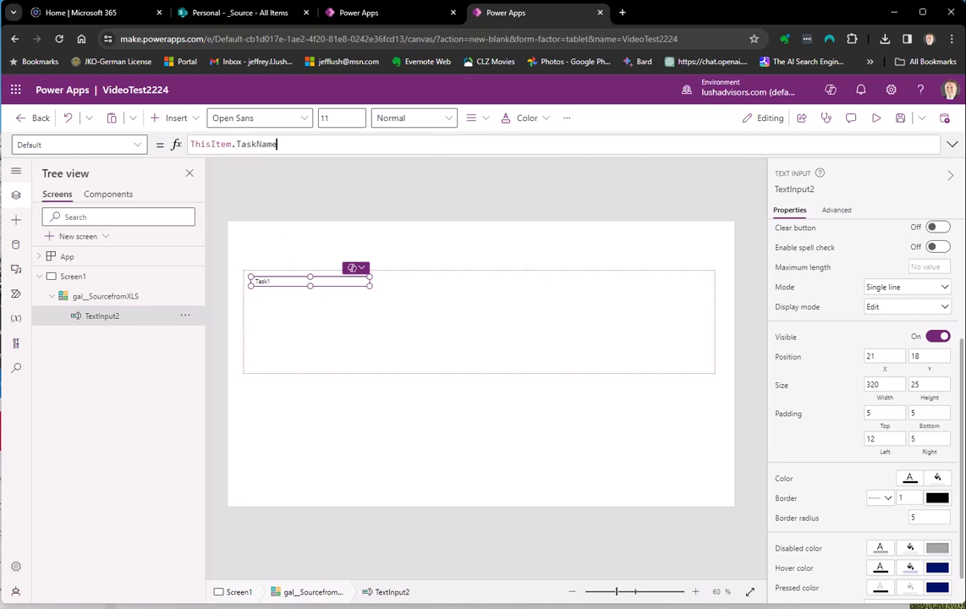
{"action": "left_click", "coordinate": [1, 433]}
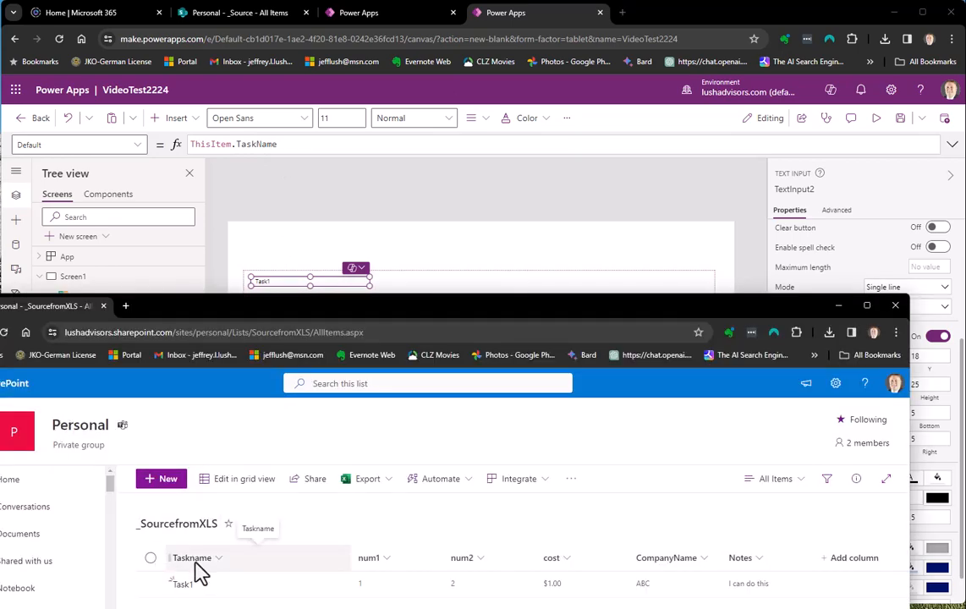
{"action": "left_click", "coordinate": [294, 145]}
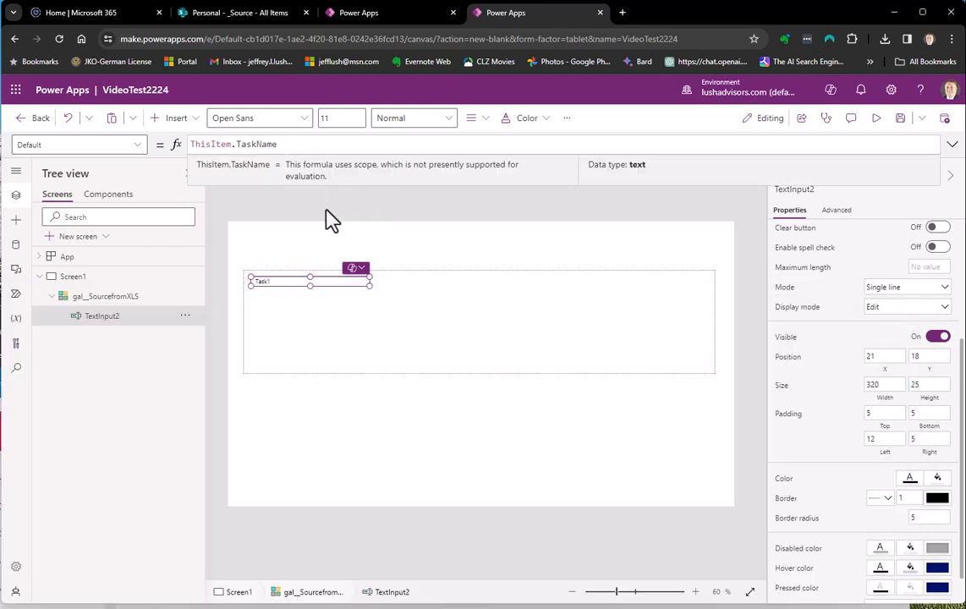
Move the text input within the gallery template to about X 30, Y 15
{"action": "left_click", "coordinate": [320, 208]}
{"action": "left_click", "coordinate": [298, 282]}
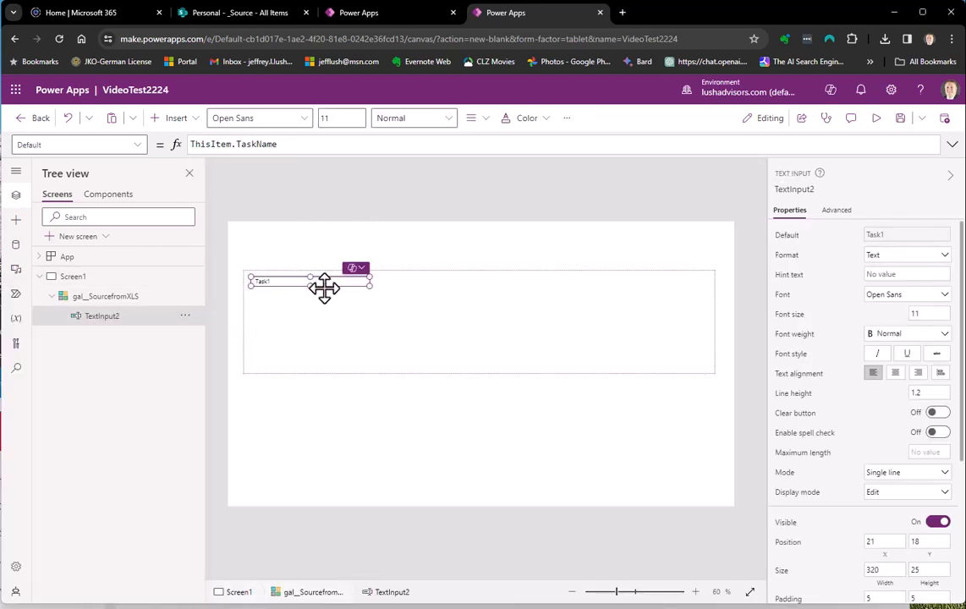
{"action": "mouse_move", "coordinate": [283, 278]}
{"action": "left_mouse_down"}
{"action": "mouse_move", "coordinate": [296, 291]}
{"action": "mouse_move", "coordinate": [282, 278]}
{"action": "left_mouse_up"}
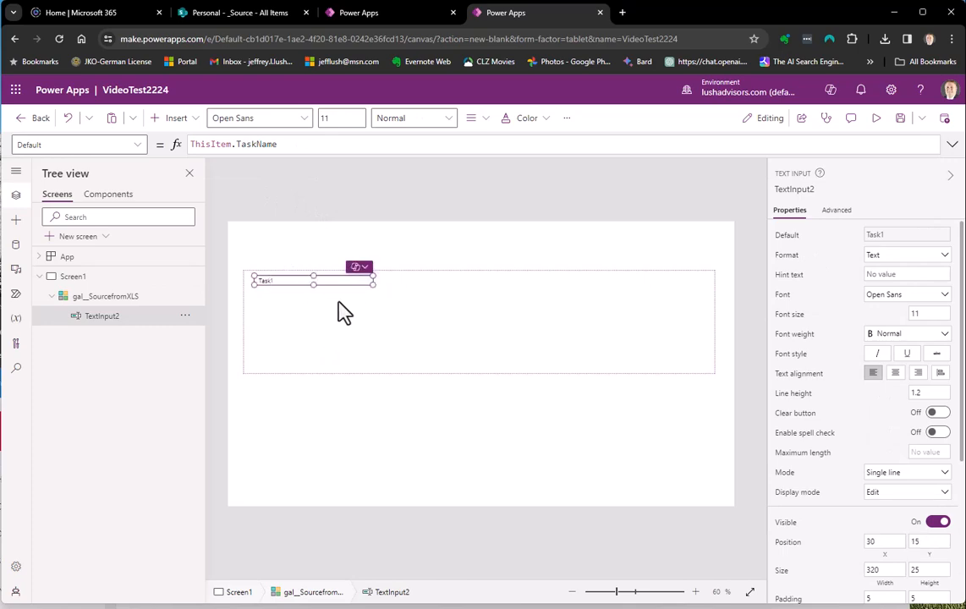
Rename the text input in the gallery as txt_TaskName
{"action": "double_click", "coordinate": [255, 144]}
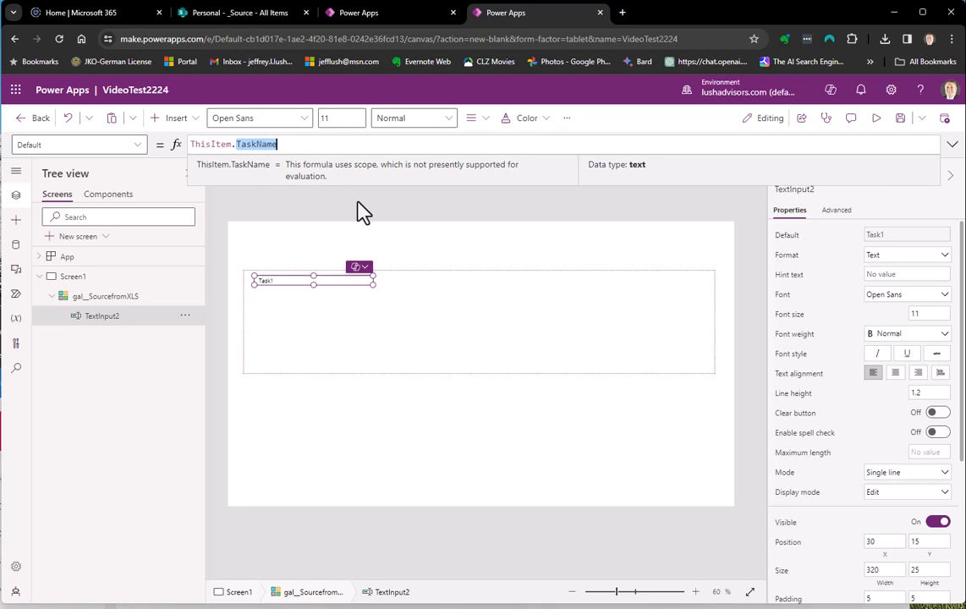
{"action": "double_click", "coordinate": [106, 316]}
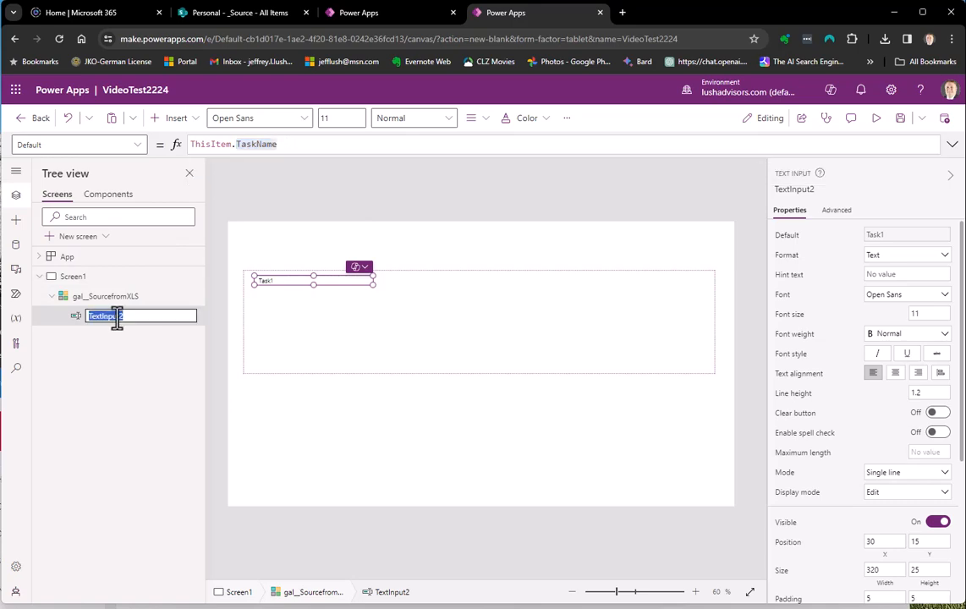
{"action": "type", "text": "txt_"}
{"action": "type", "text": "TaskName"}
{"action": "key", "text": "Return"}
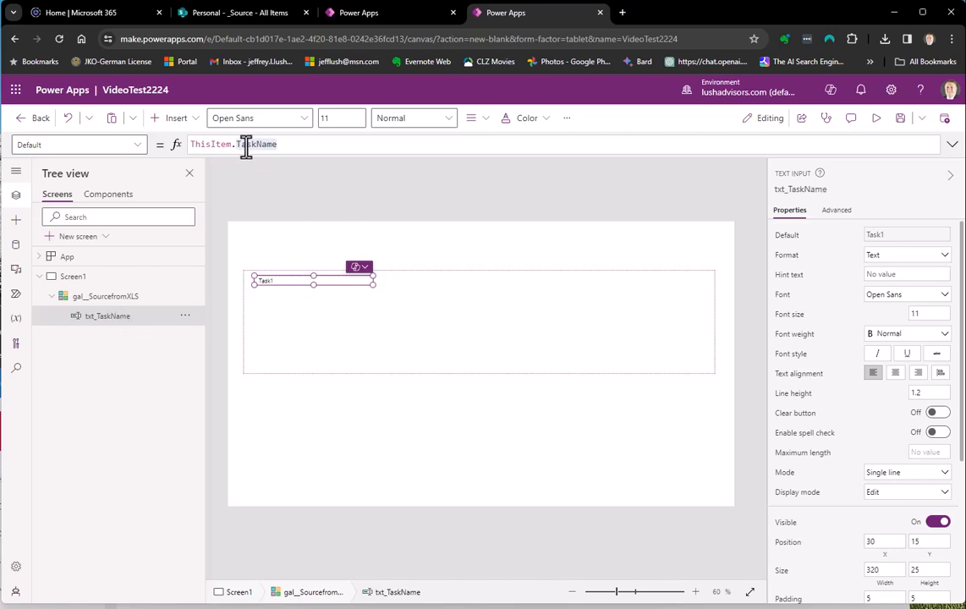
{"action": "left_click", "coordinate": [291, 188]}
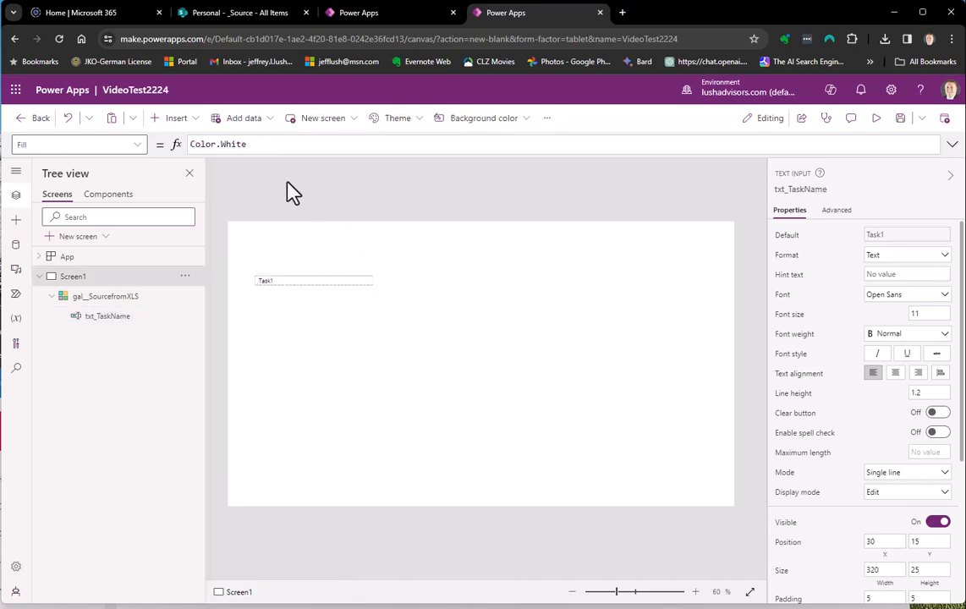
Duplicate txt_TaskName inside the gallery template and place the copy directly below the original, at about X 30, Y 58
{"action": "left_click", "coordinate": [105, 317]}
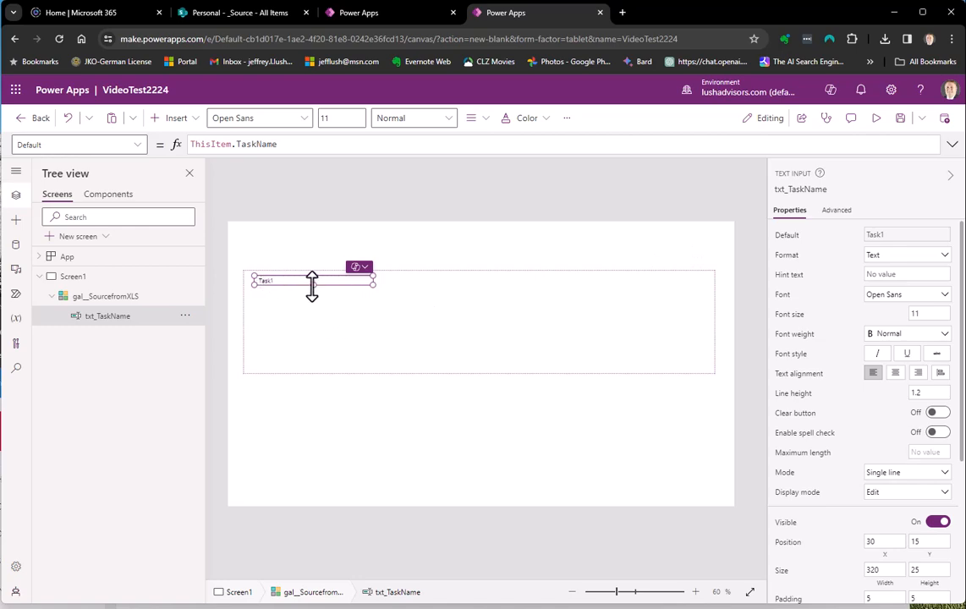
{"action": "left_click", "coordinate": [140, 298]}
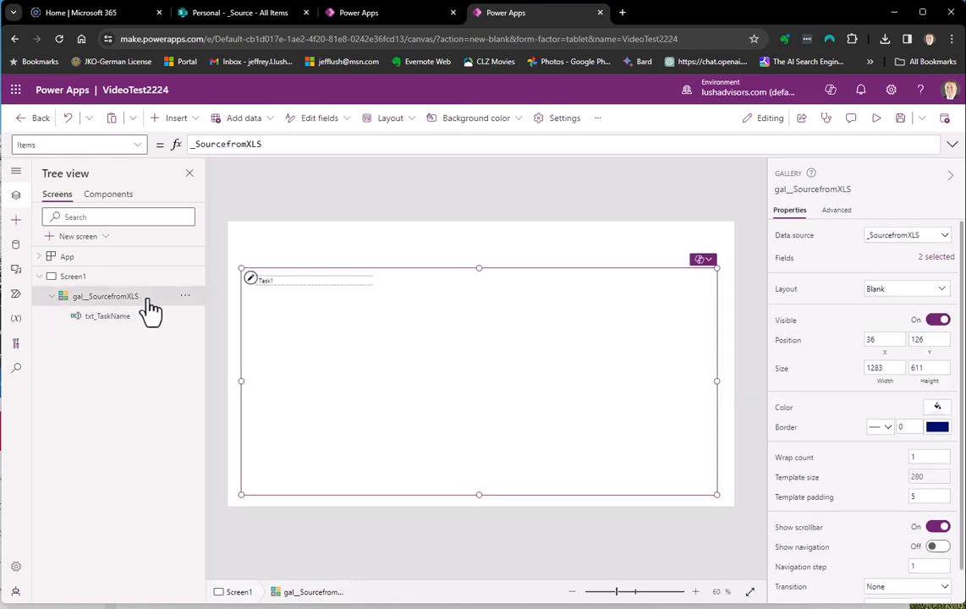
{"action": "left_click", "coordinate": [251, 279]}
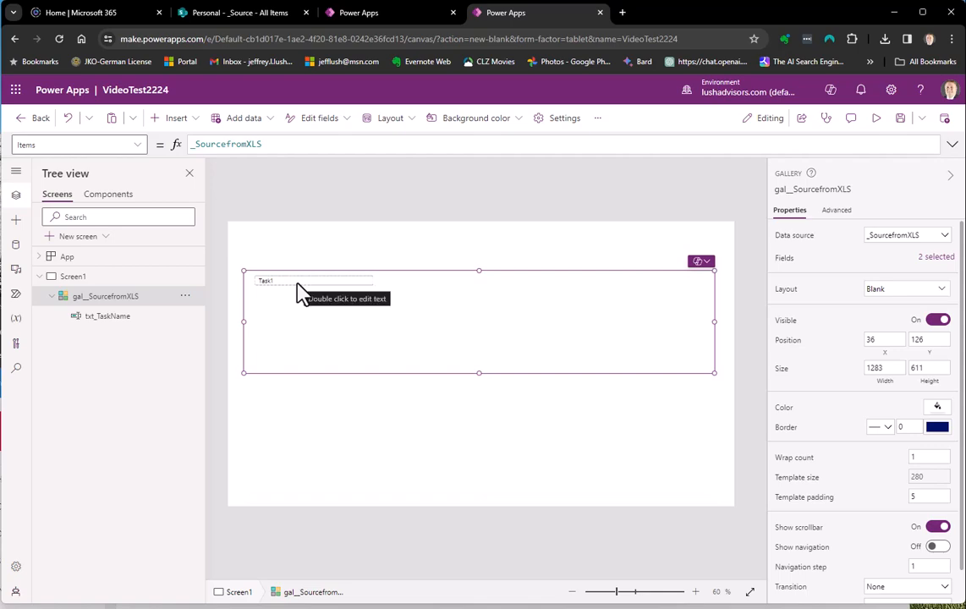
{"action": "left_click", "coordinate": [296, 281]}
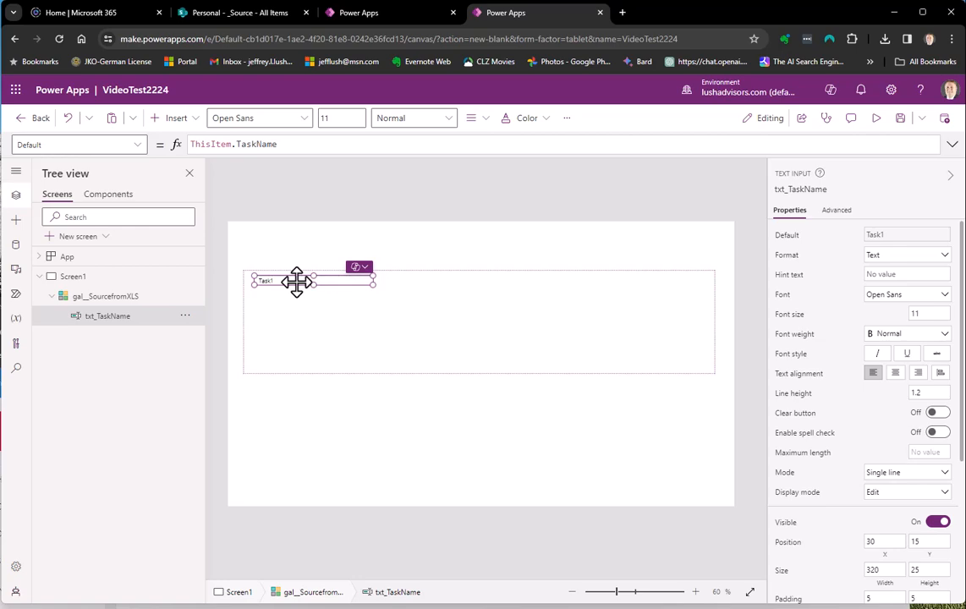
{"action": "key", "text": "ctrl+c"}
{"action": "key", "text": "ctrl+v"}
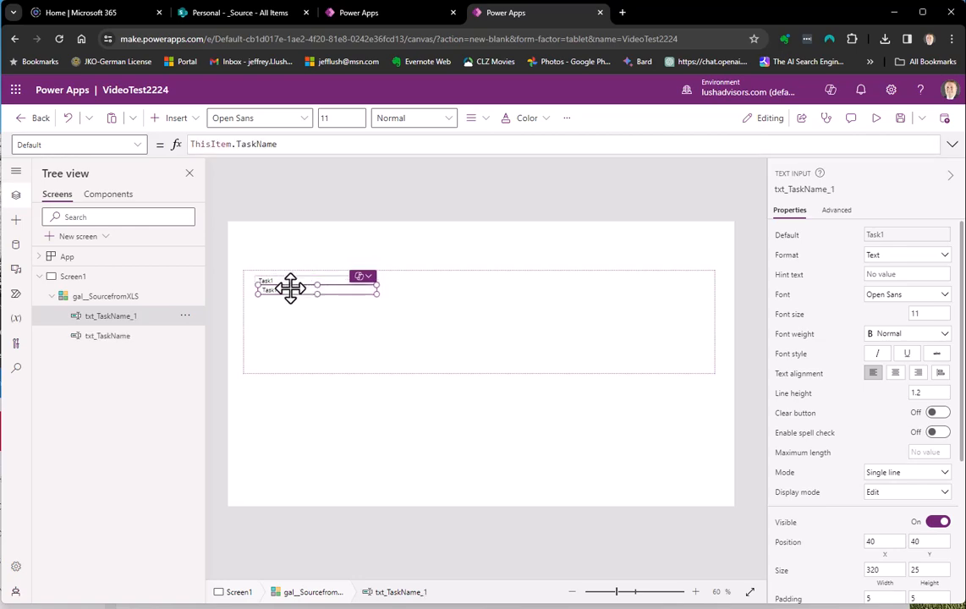
{"action": "mouse_move", "coordinate": [285, 299]}
{"action": "left_mouse_down"}
{"action": "mouse_move", "coordinate": [287, 291]}
{"action": "mouse_move", "coordinate": [480, 266]}
{"action": "mouse_move", "coordinate": [501, 275]}
{"action": "mouse_move", "coordinate": [459, 365]}
{"action": "mouse_move", "coordinate": [380, 354]}
{"action": "mouse_move", "coordinate": [287, 310]}
{"action": "mouse_move", "coordinate": [289, 296]}
{"action": "left_mouse_up"}
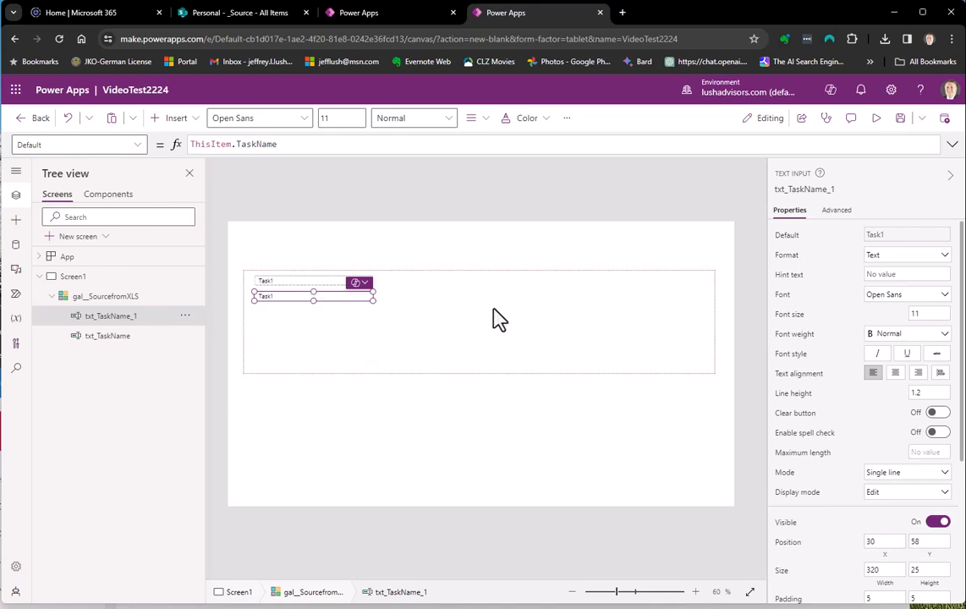
Paste two more copies of the text input and stack them below at about X 30, Y 101 and X 30, Y 148
{"action": "key", "text": "ctrl+v"}
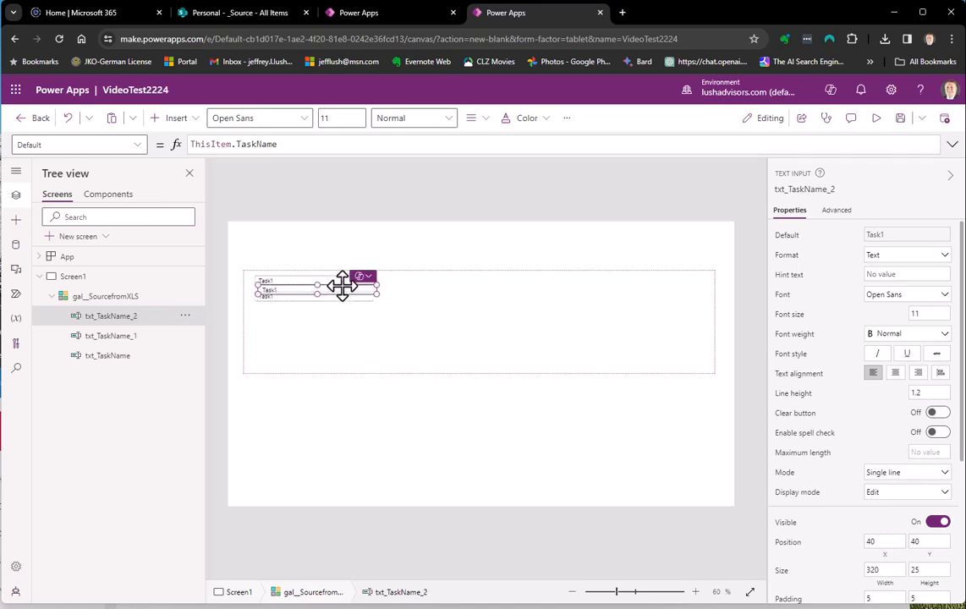
{"action": "left_click_drag", "start_coordinate": [345, 302], "coordinate": [341, 308]}
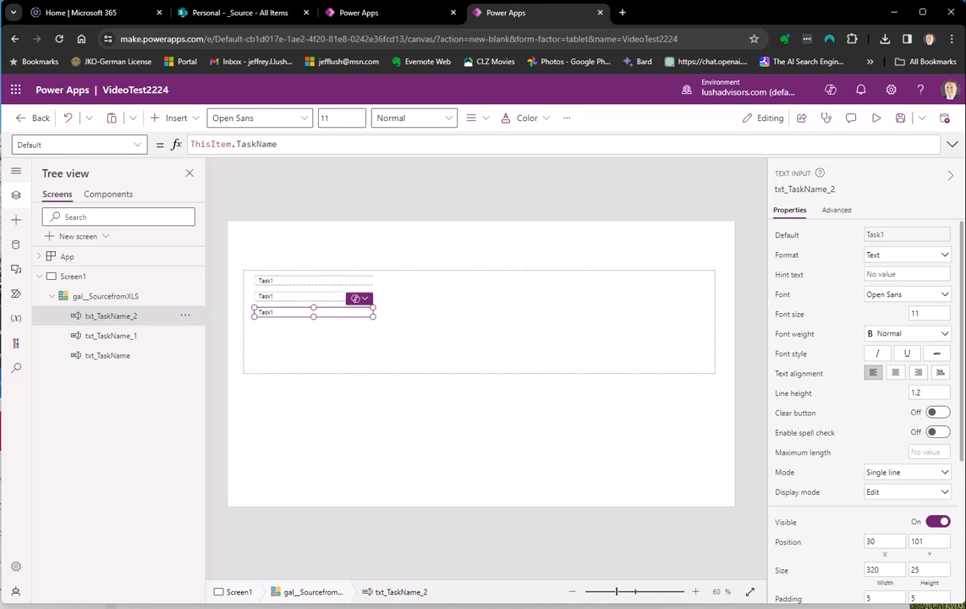
{"action": "key", "text": "alt+Tab"}
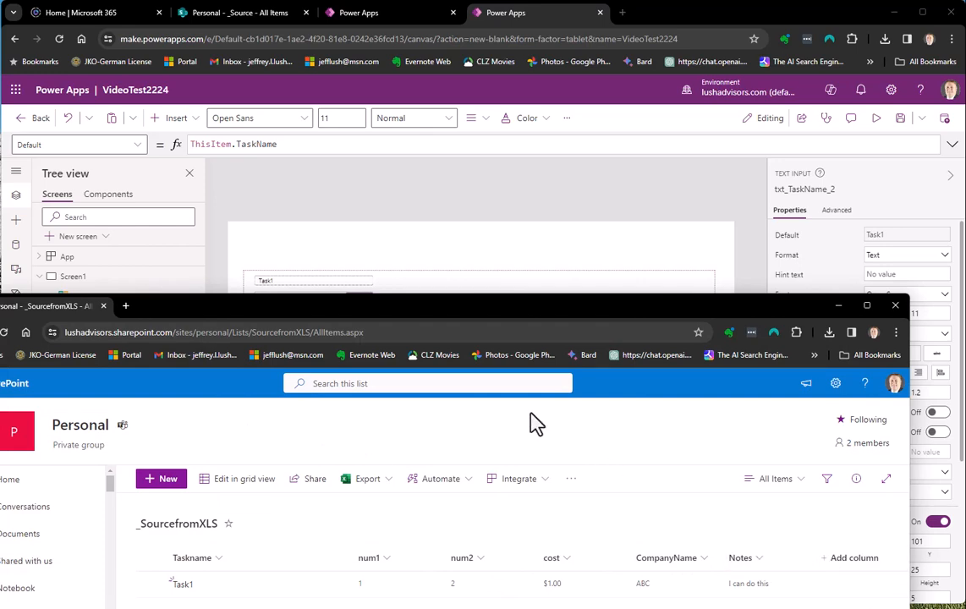
{"action": "left_click", "coordinate": [664, 23]}
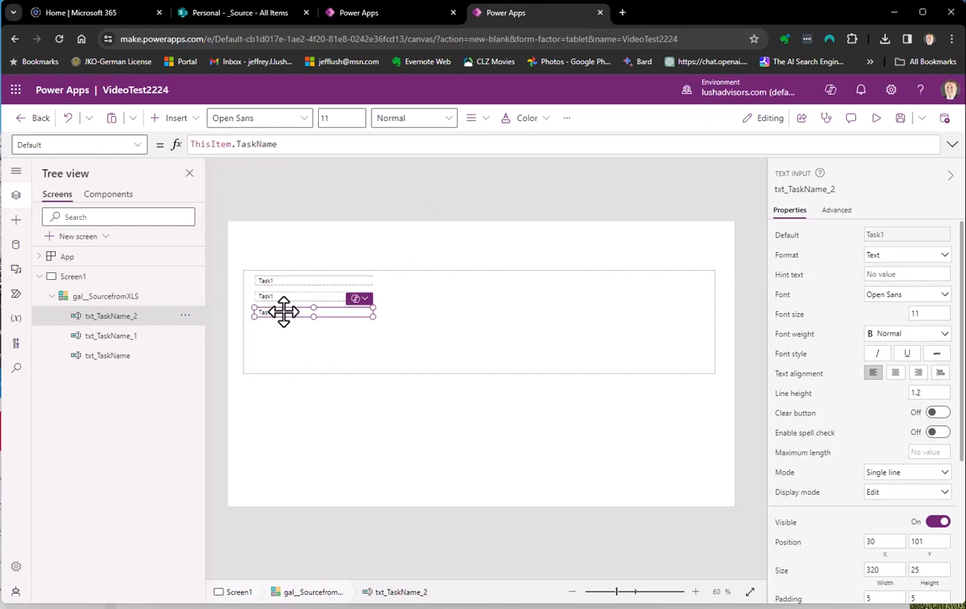
{"action": "key", "text": "ctrl+v"}
{"action": "left_click_drag", "start_coordinate": [289, 290], "coordinate": [283, 331]}
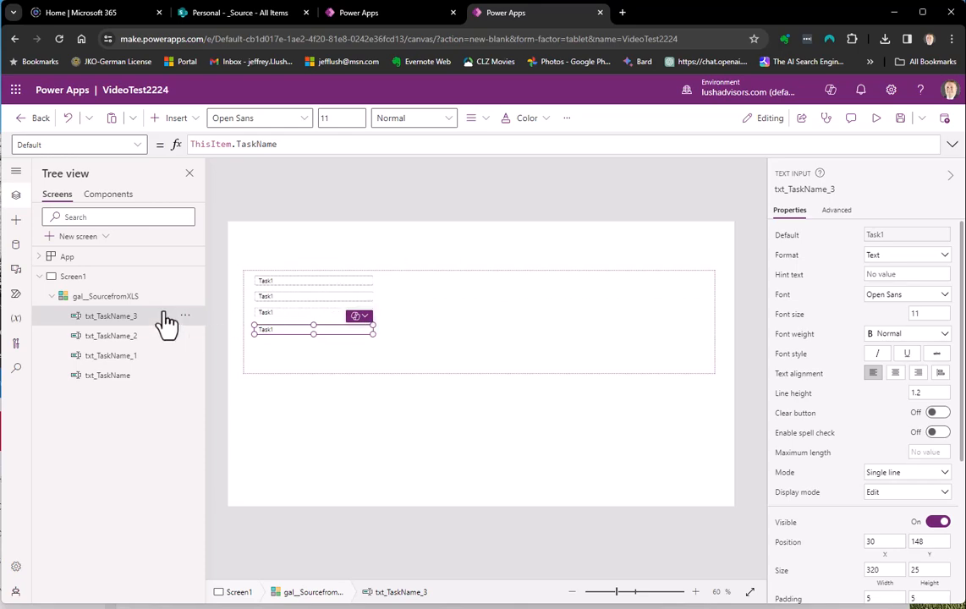
Paste another text input into the template at about X 463, Y 33, and move the second-row input below it to about X 445, Y 90
{"action": "left_click", "coordinate": [115, 302]}
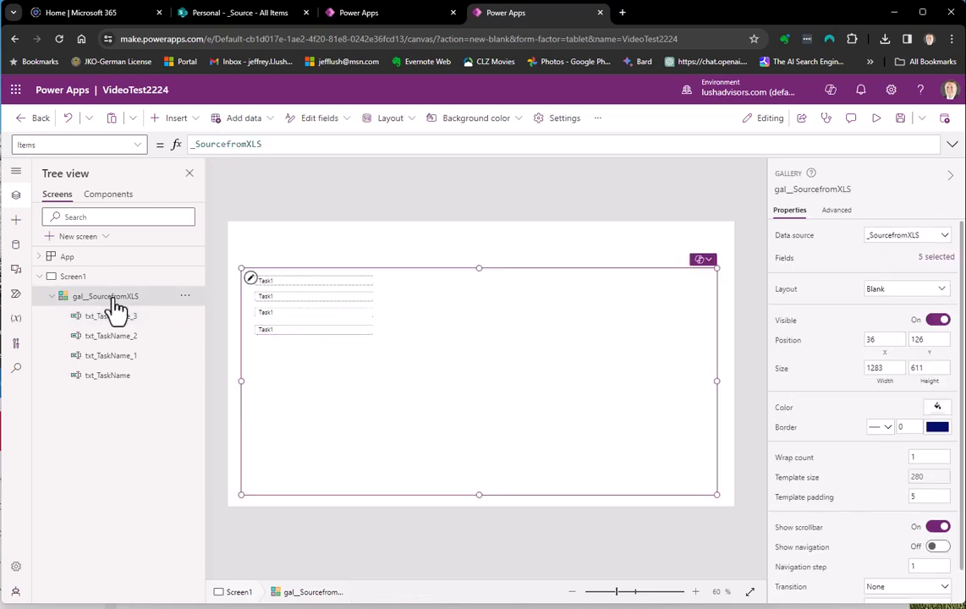
{"action": "left_click", "coordinate": [252, 279]}
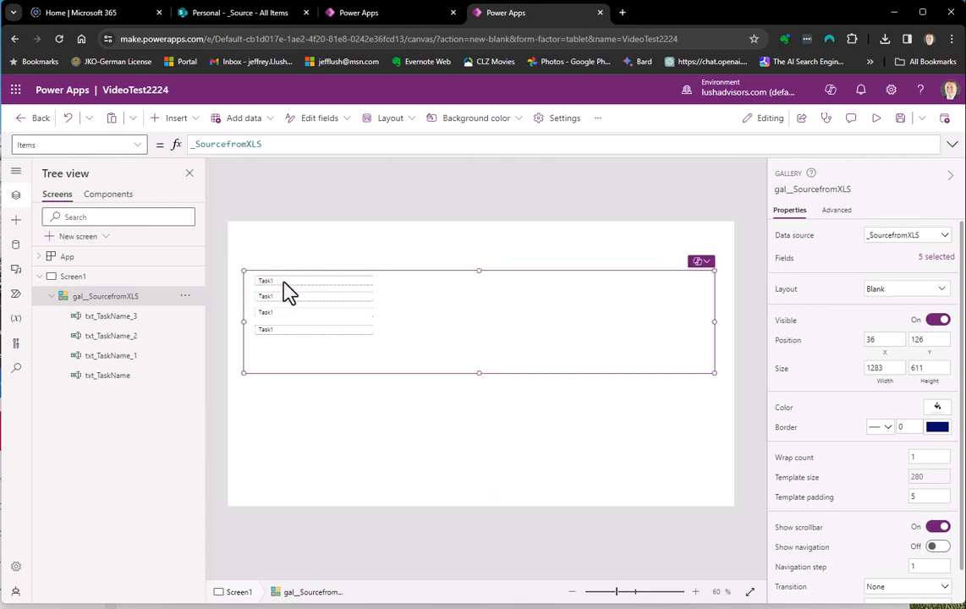
{"action": "left_click", "coordinate": [286, 282]}
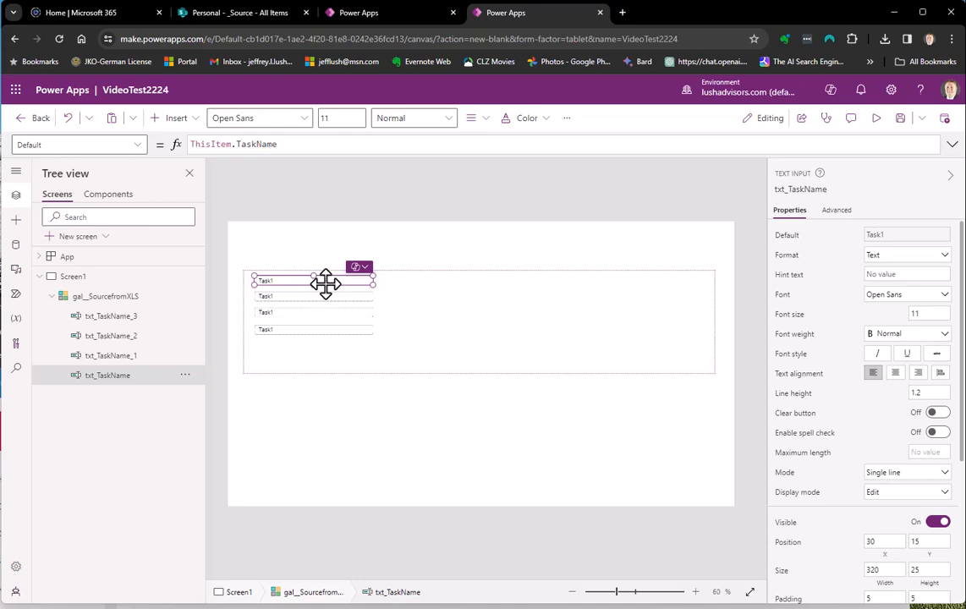
{"action": "key", "text": "ctrl+v"}
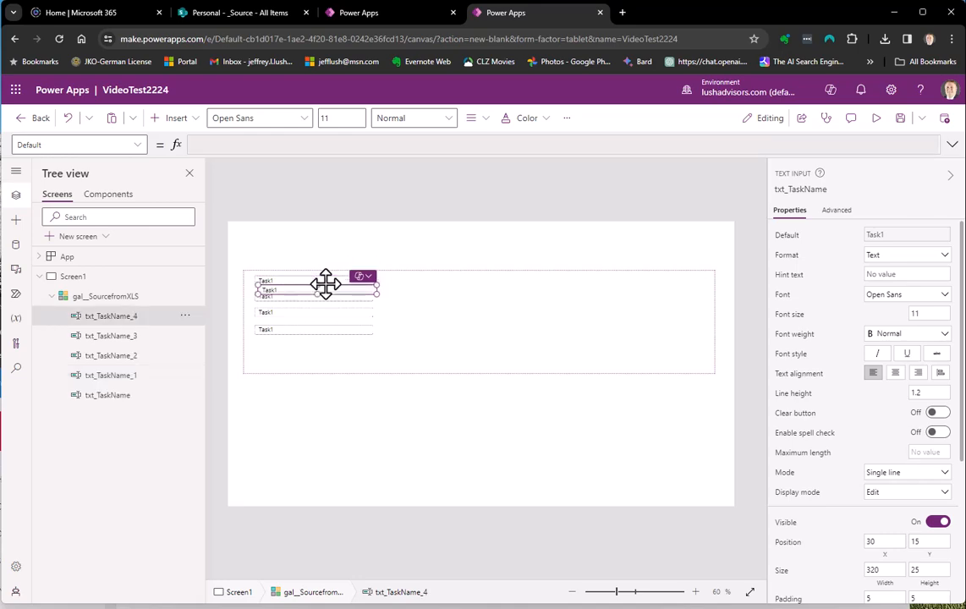
{"action": "left_click_drag", "start_coordinate": [331, 293], "coordinate": [485, 285]}
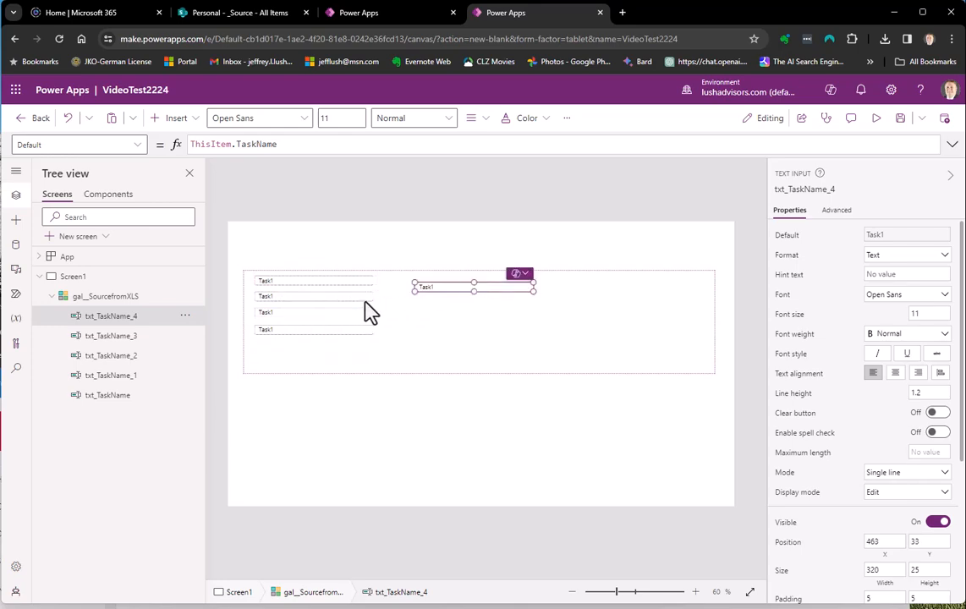
{"action": "left_click_drag", "start_coordinate": [364, 300], "coordinate": [516, 314]}
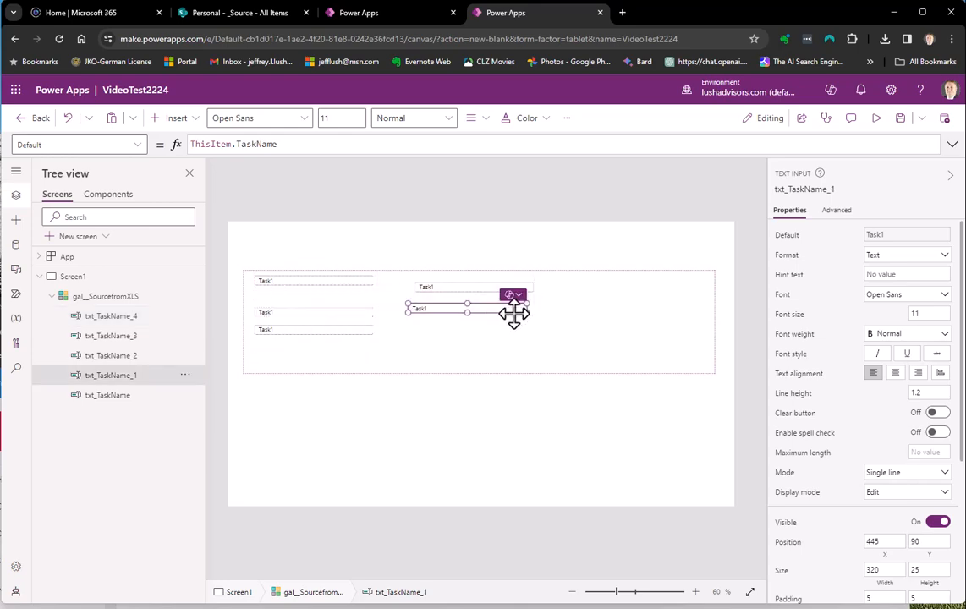
Move txt_TaskName_2 into the gallery template's second column at about X 463, Y 162, undoing the accidental resize
{"action": "left_click_drag", "start_coordinate": [336, 318], "coordinate": [485, 362]}
{"action": "left_click", "coordinate": [319, 315]}
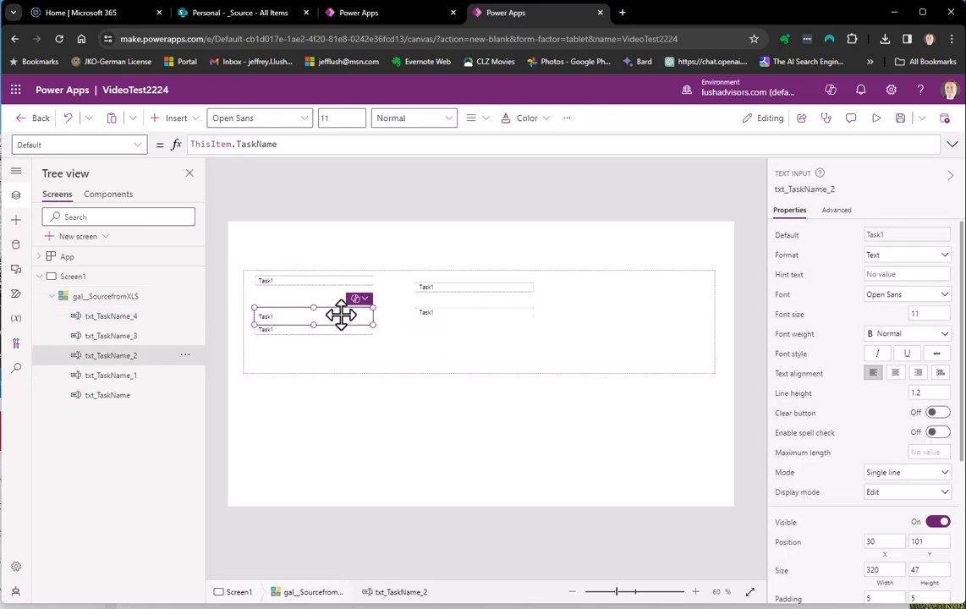
{"action": "key", "text": "ctrl+z"}
{"action": "left_click_drag", "start_coordinate": [336, 315], "coordinate": [499, 335]}
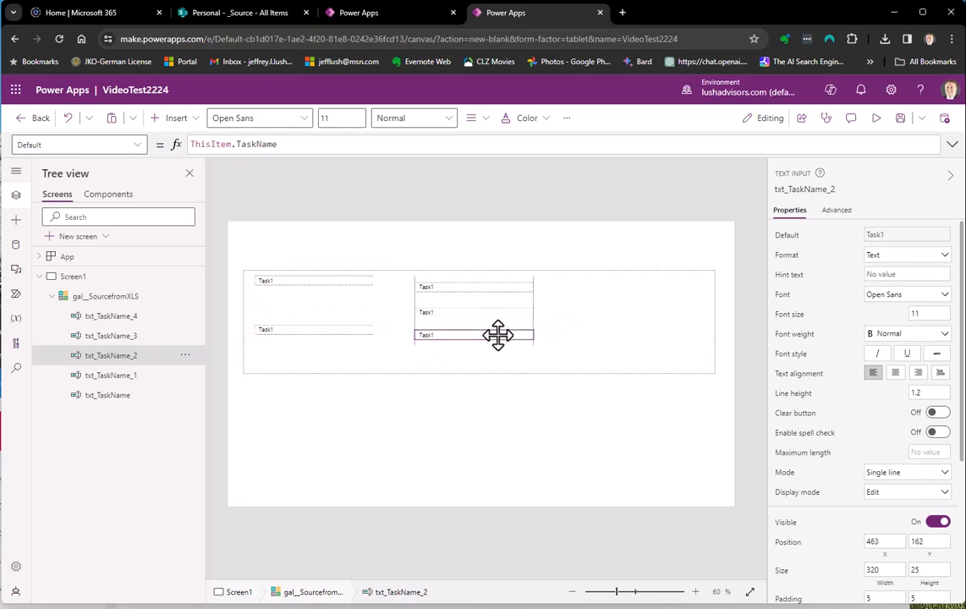
Move txt_TaskName_4 directly below the first text input at about X 30, Y 58, and set its width to 75
{"action": "left_click", "coordinate": [474, 287]}
{"action": "left_click_drag", "start_coordinate": [474, 287], "coordinate": [307, 293]}
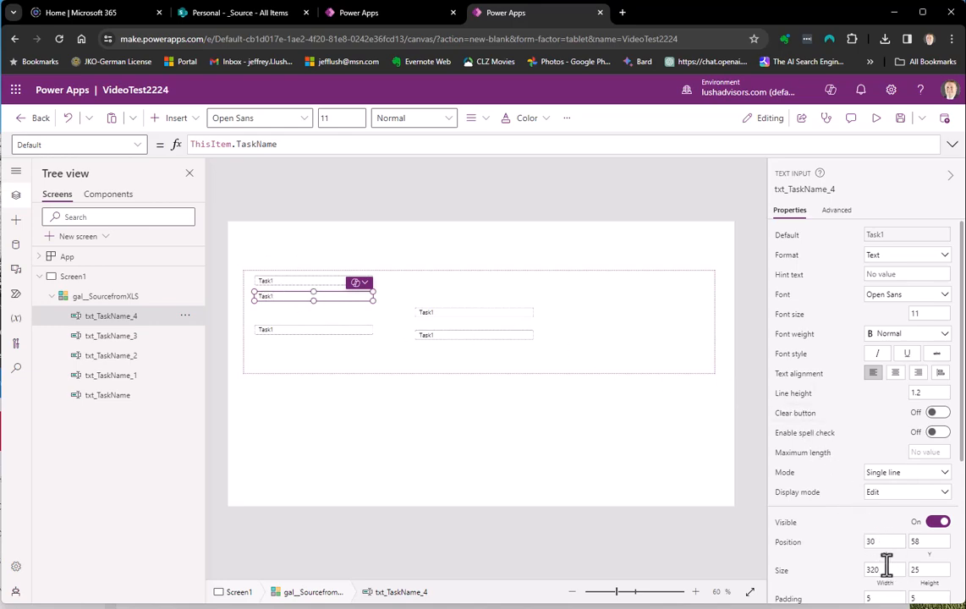
{"action": "scroll", "coordinate": [873, 514], "scroll_direction": "down", "scroll_amount": 3}
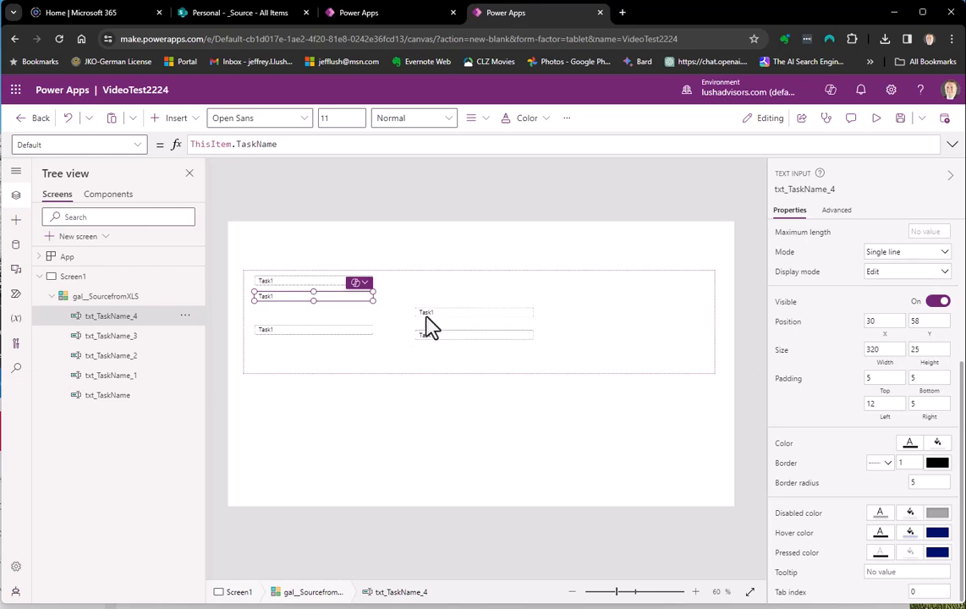
{"action": "left_click", "coordinate": [880, 350]}
{"action": "type", "text": "150"}
{"action": "key", "text": "Tab"}
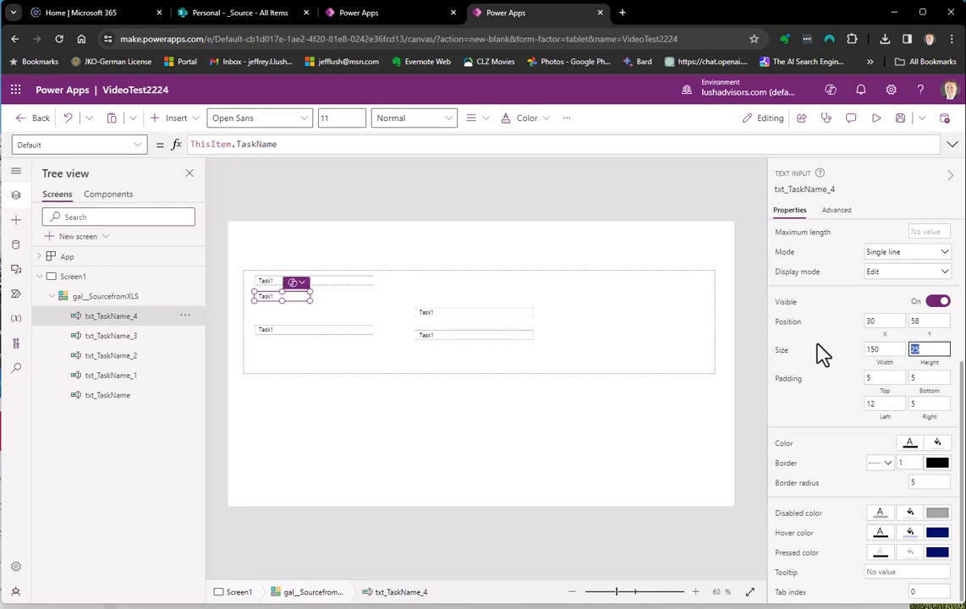
{"action": "key", "text": "shift+Tab"}
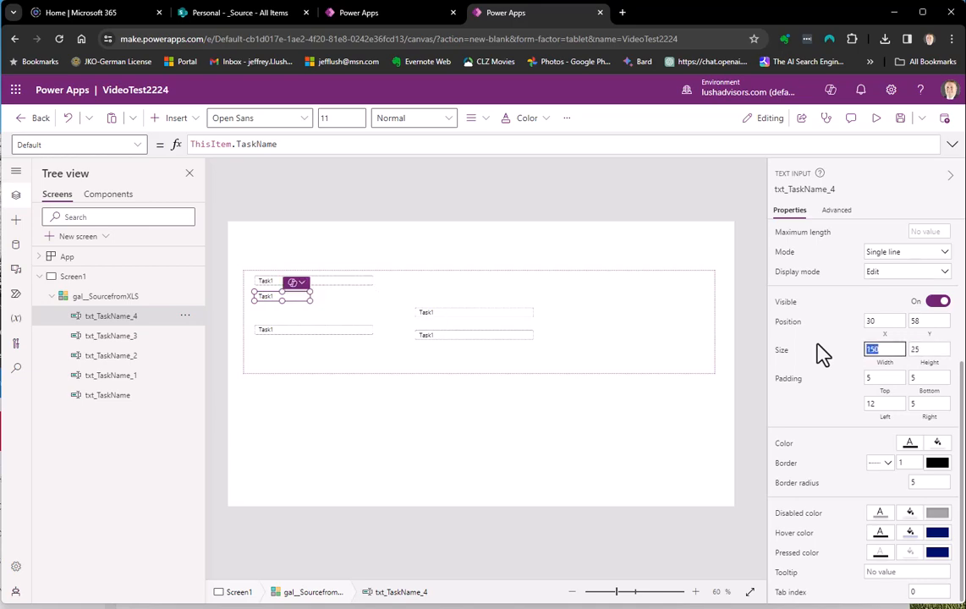
{"action": "type", "text": "100"}
{"action": "key", "text": "Tab"}
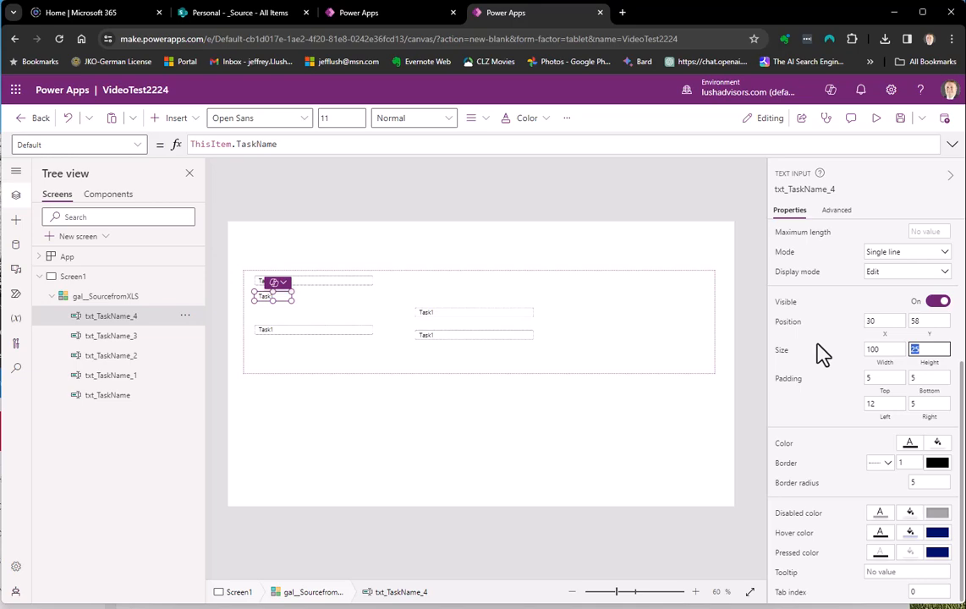
{"action": "key", "text": "shift+Tab"}
{"action": "type", "text": "75"}
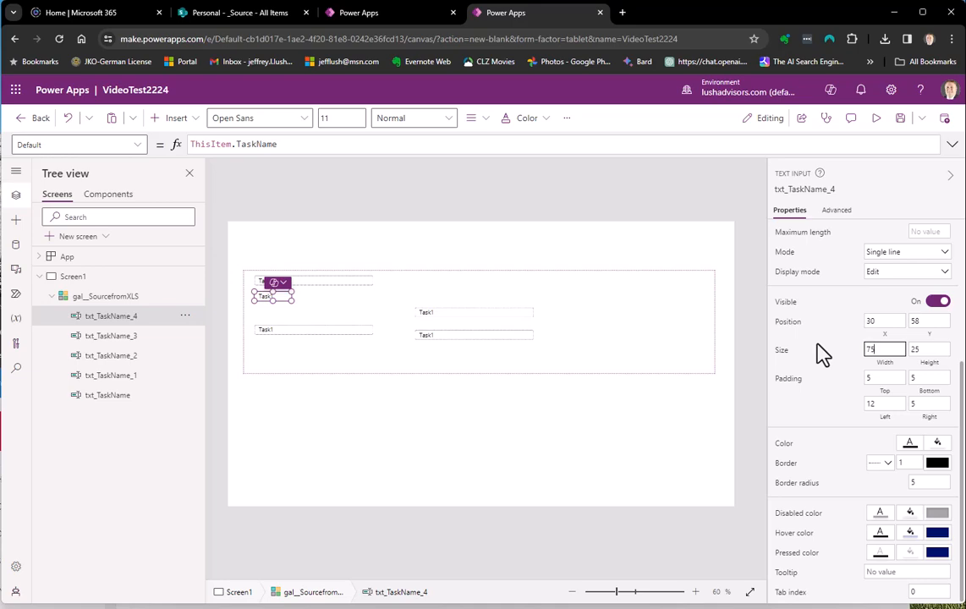
{"action": "key", "text": "Tab"}
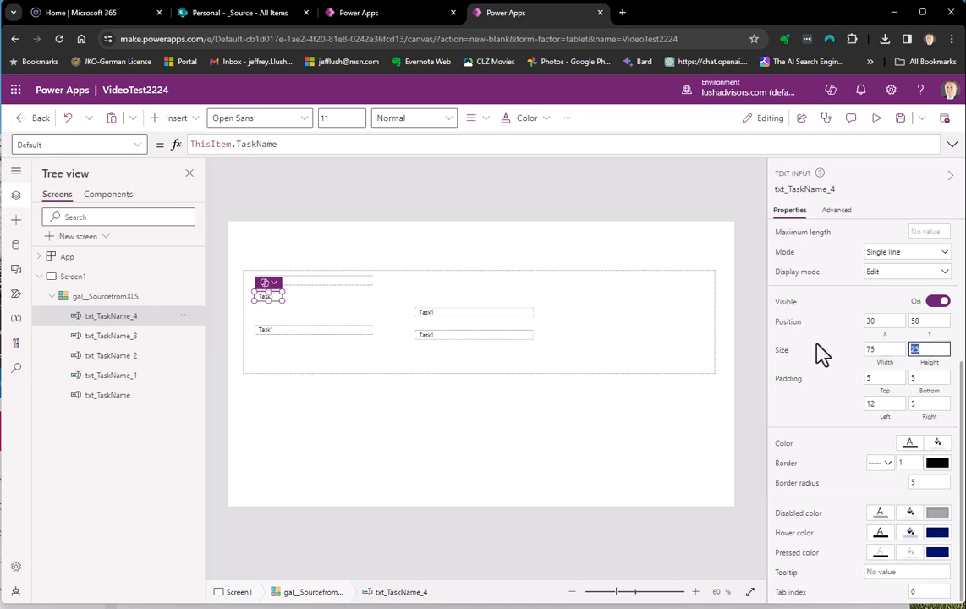
{"action": "left_click", "coordinate": [341, 208]}
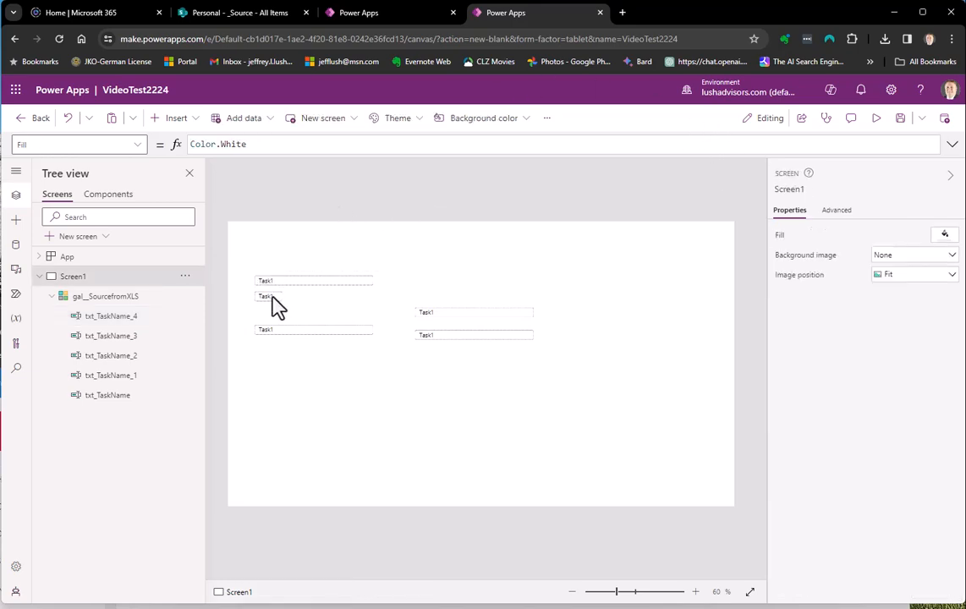
Set the Default of txt_TaskName_4 to ThisItem.num1
{"action": "left_click", "coordinate": [271, 297]}
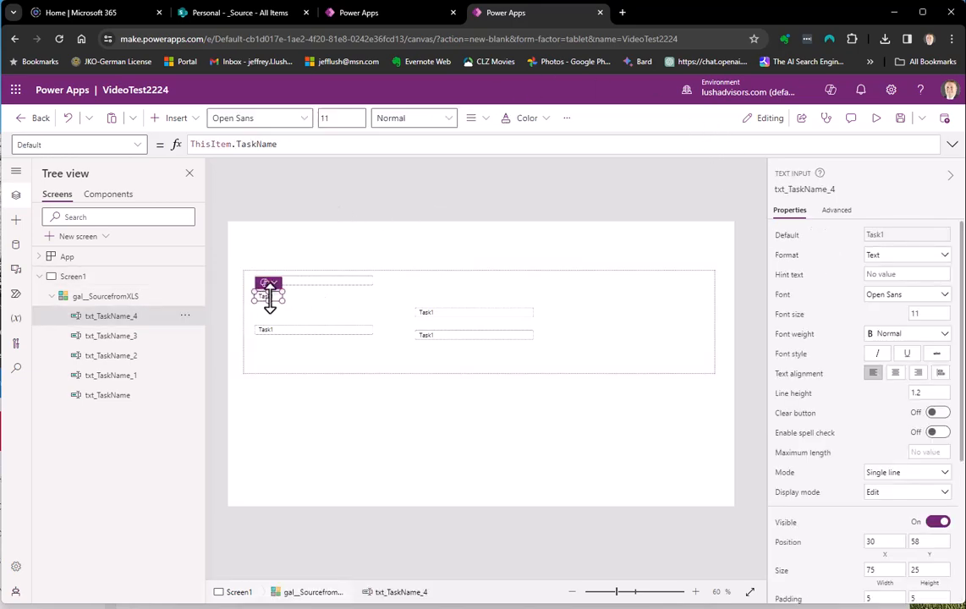
{"action": "double_click", "coordinate": [254, 144]}
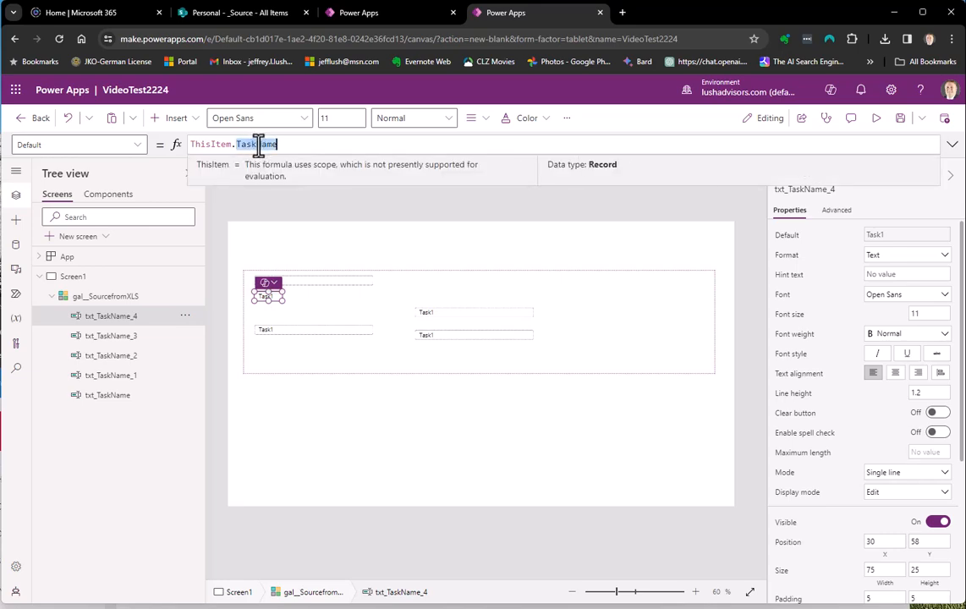
{"action": "key", "text": "BackSpace"}
{"action": "type", "text": "num1"}
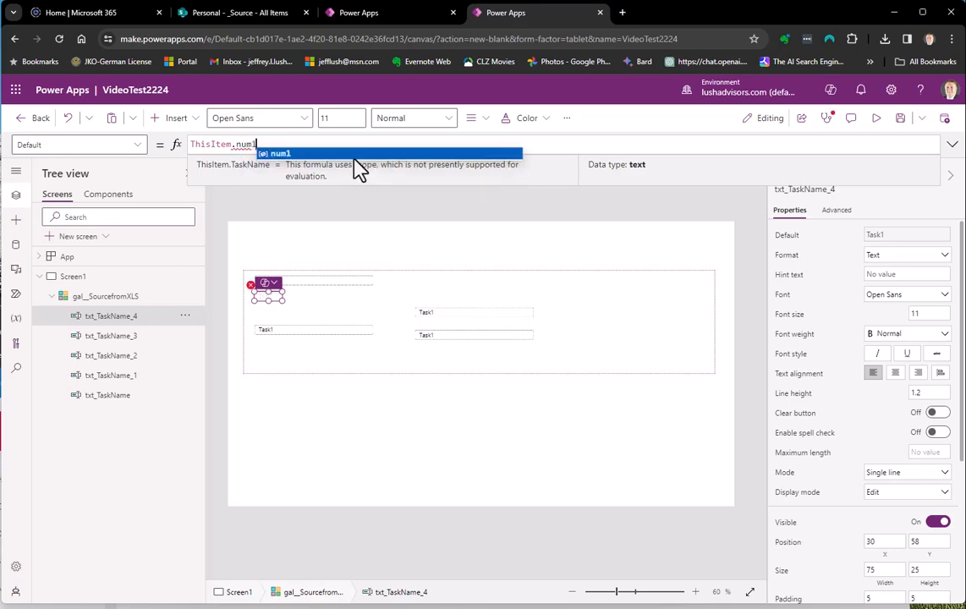
{"action": "left_click", "coordinate": [288, 156]}
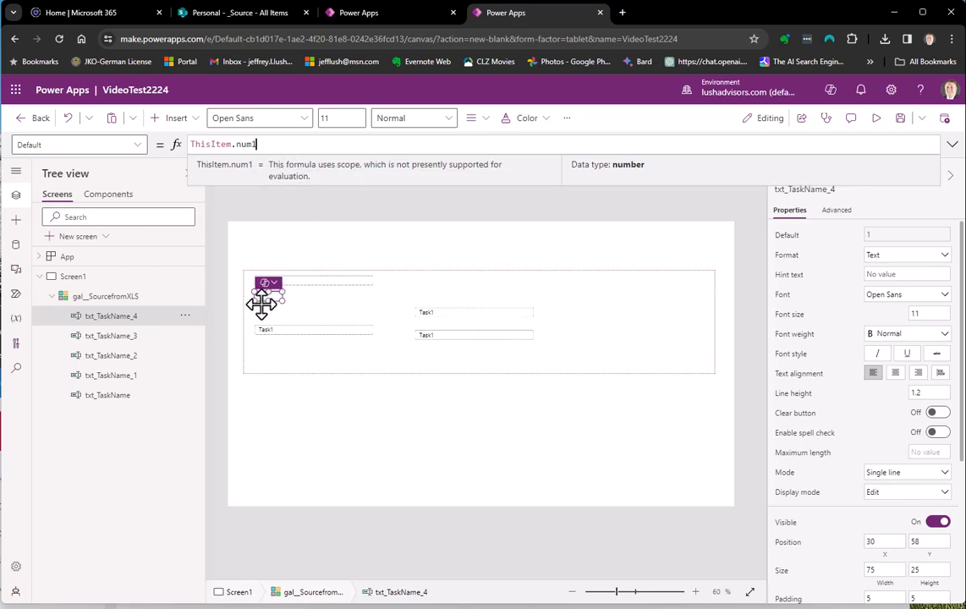
Rename the text input txt_TaskName_4 as txt_num1
{"action": "double_click", "coordinate": [246, 145]}
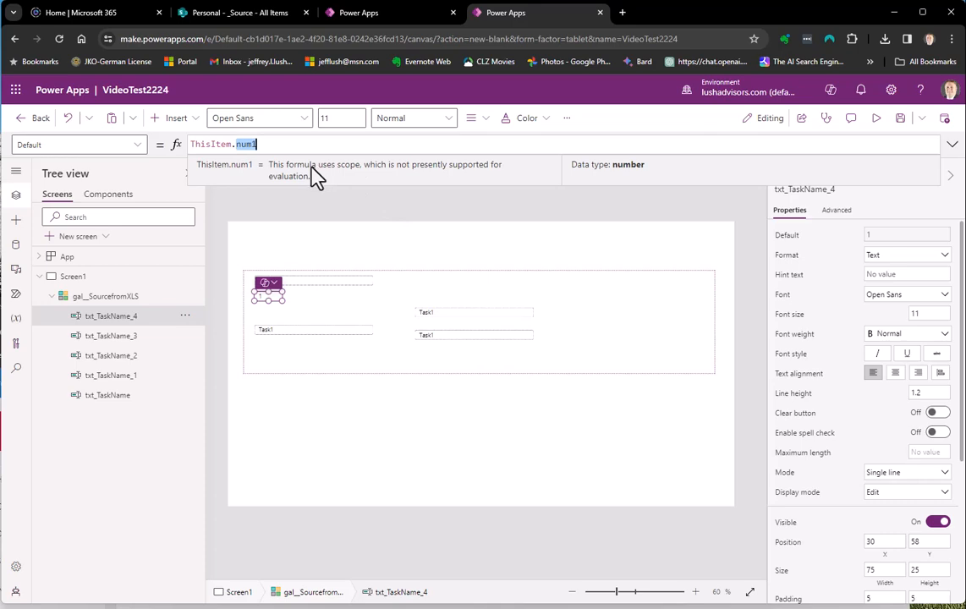
{"action": "double_click", "coordinate": [102, 316]}
{"action": "left_click", "coordinate": [101, 315]}
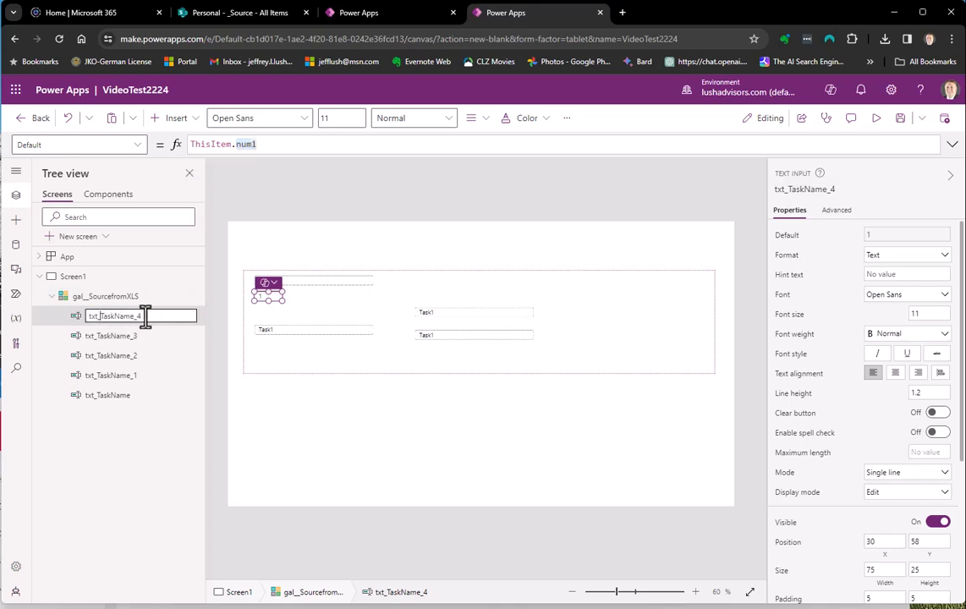
{"action": "left_click", "coordinate": [144, 317], "text": "shift"}
{"action": "key", "text": "Delete"}
{"action": "type", "text": "num1"}
{"action": "key", "text": "Return"}
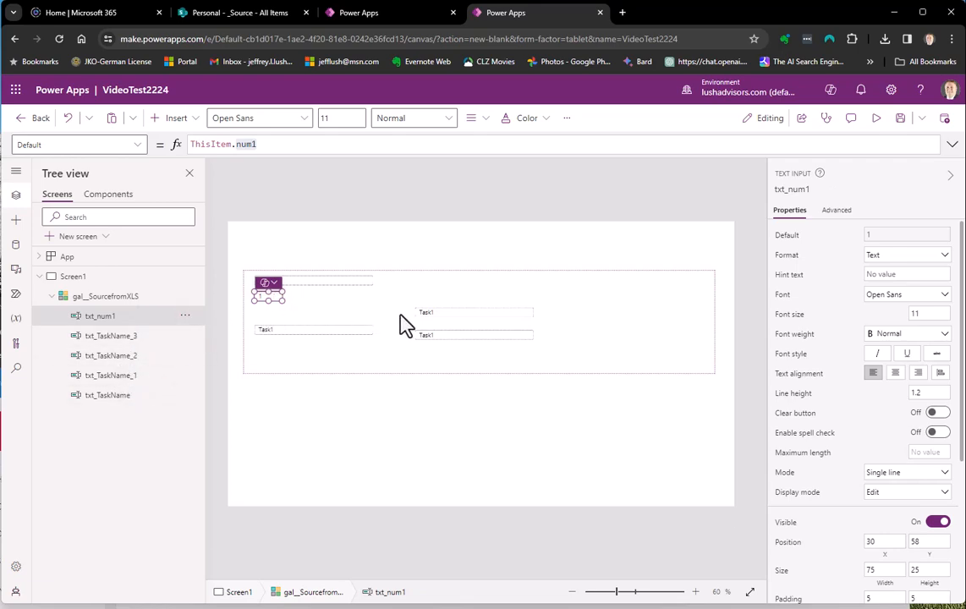
Delete the three spare text inputs txt_TaskName_1, txt_TaskName_2 and txt_TaskName_3 from the gallery
{"action": "left_click", "coordinate": [347, 330]}
{"action": "left_click", "coordinate": [439, 336], "text": "shift"}
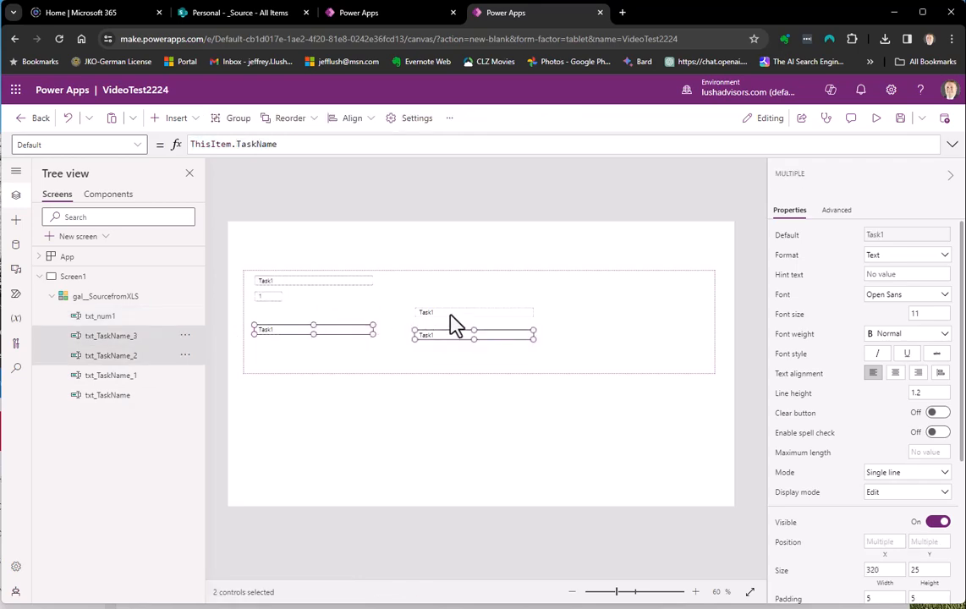
{"action": "left_click", "coordinate": [453, 313], "text": "shift"}
{"action": "key", "text": "Delete"}
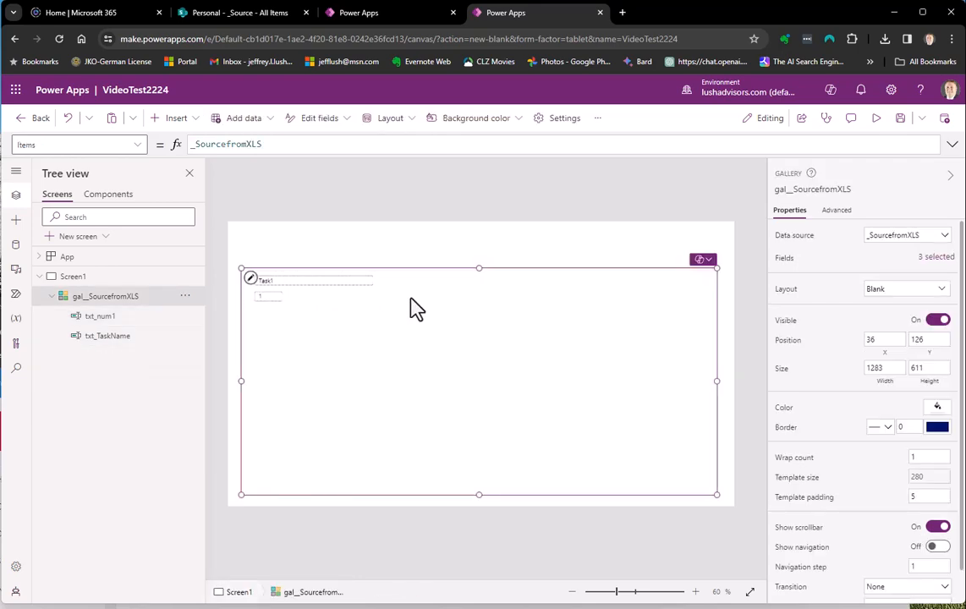
Duplicate txt_num1 inside the gallery template and place the copy directly below it at about X 30, Y 100
{"action": "left_click", "coordinate": [271, 303]}
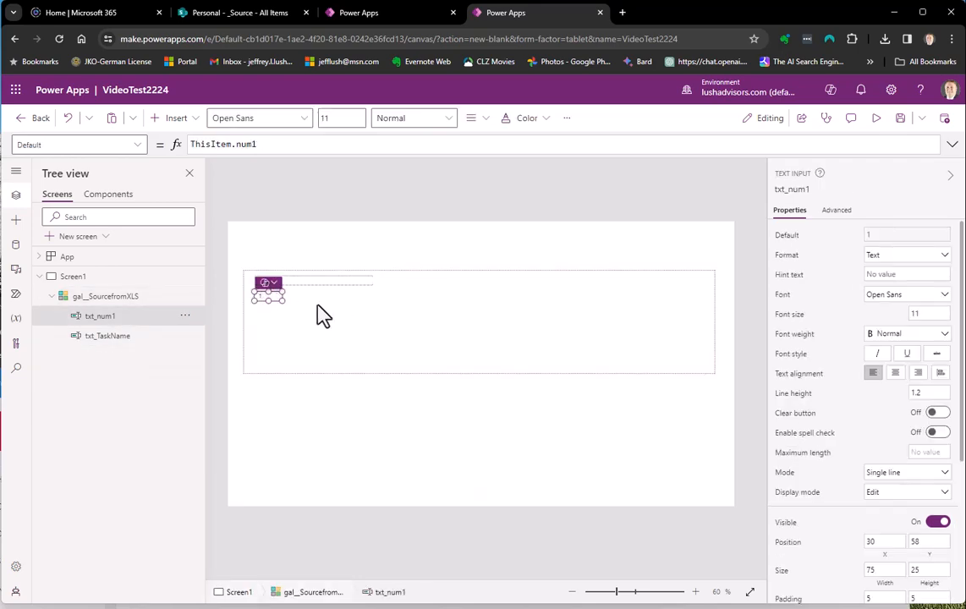
{"action": "left_click", "coordinate": [342, 203]}
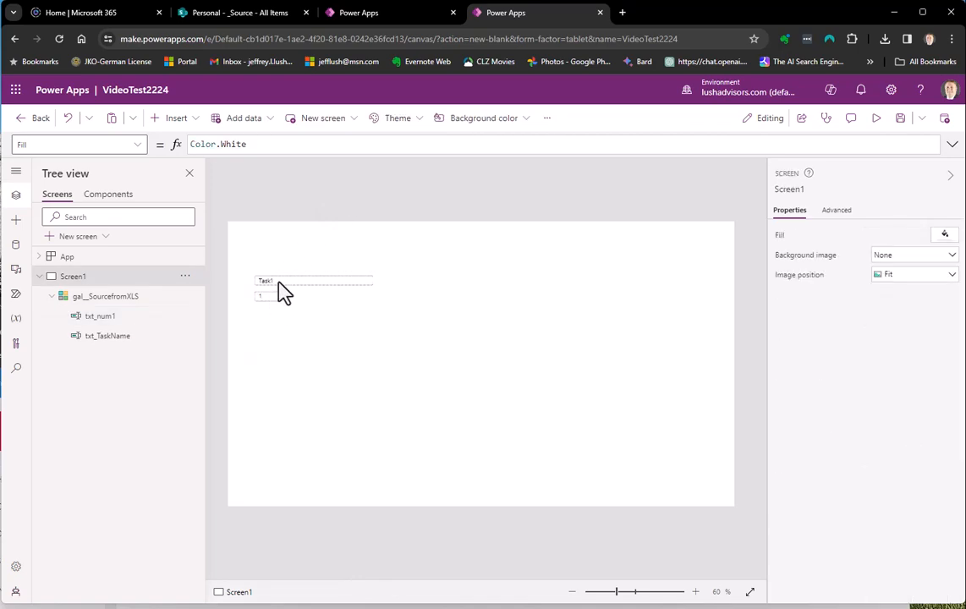
{"action": "left_click", "coordinate": [104, 298]}
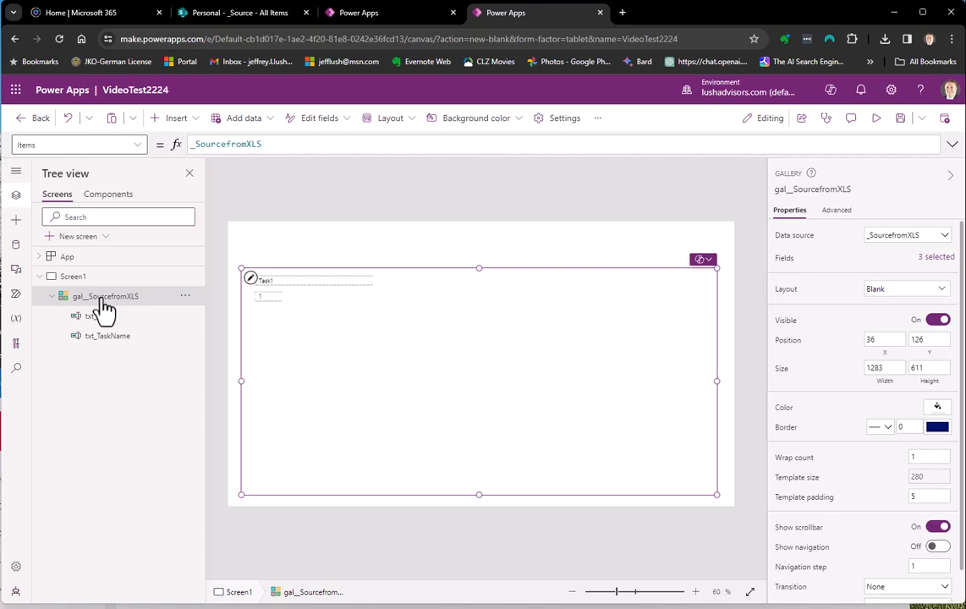
{"action": "left_click", "coordinate": [250, 280]}
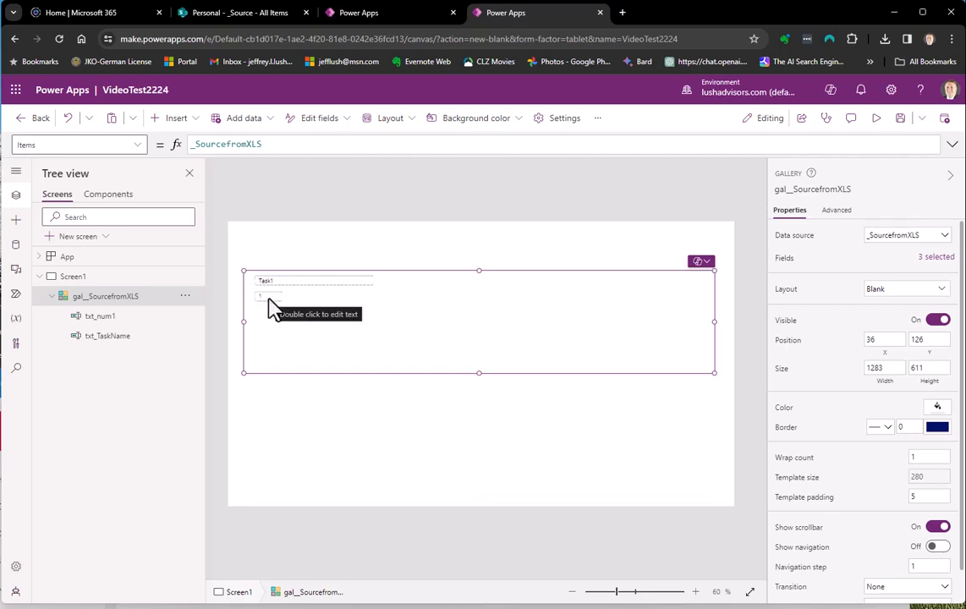
{"action": "left_click", "coordinate": [100, 317]}
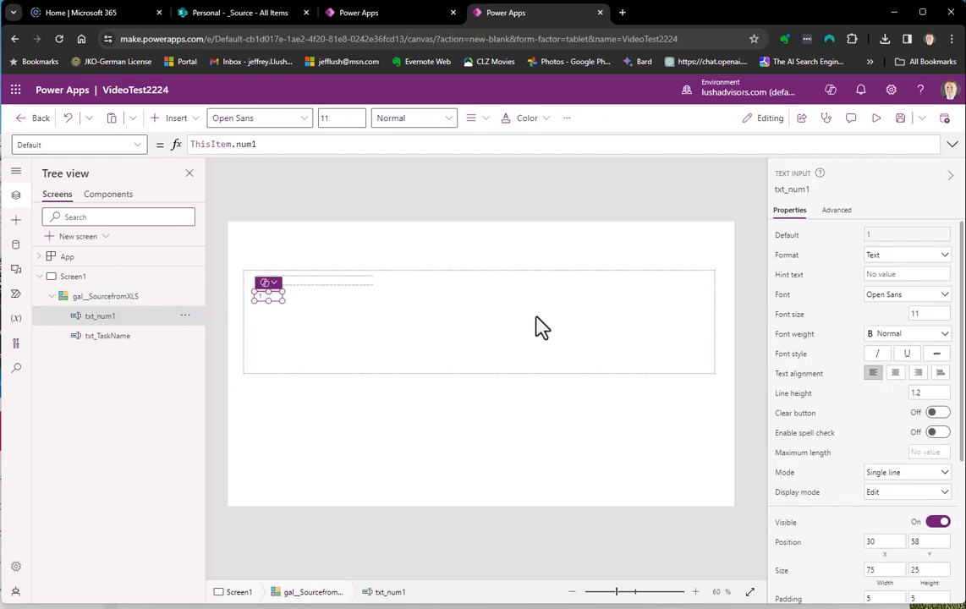
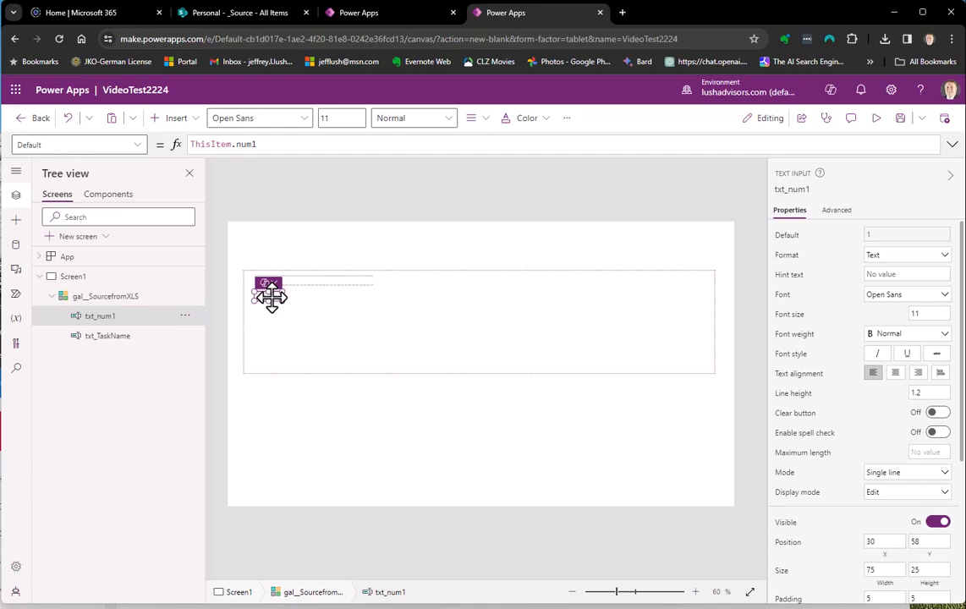
{"action": "key", "text": "ctrl+v"}
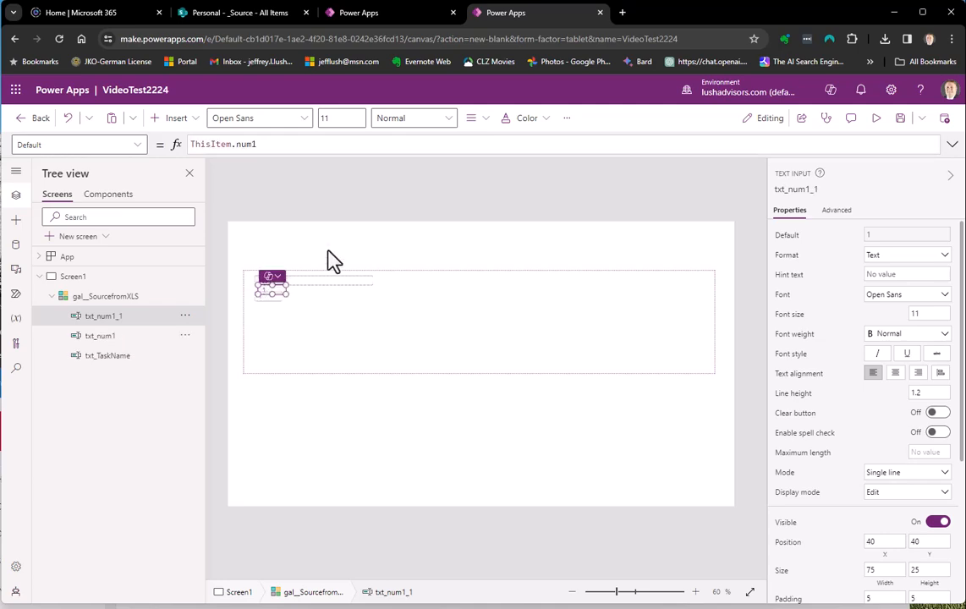
{"action": "left_click_drag", "start_coordinate": [277, 305], "coordinate": [276, 310]}
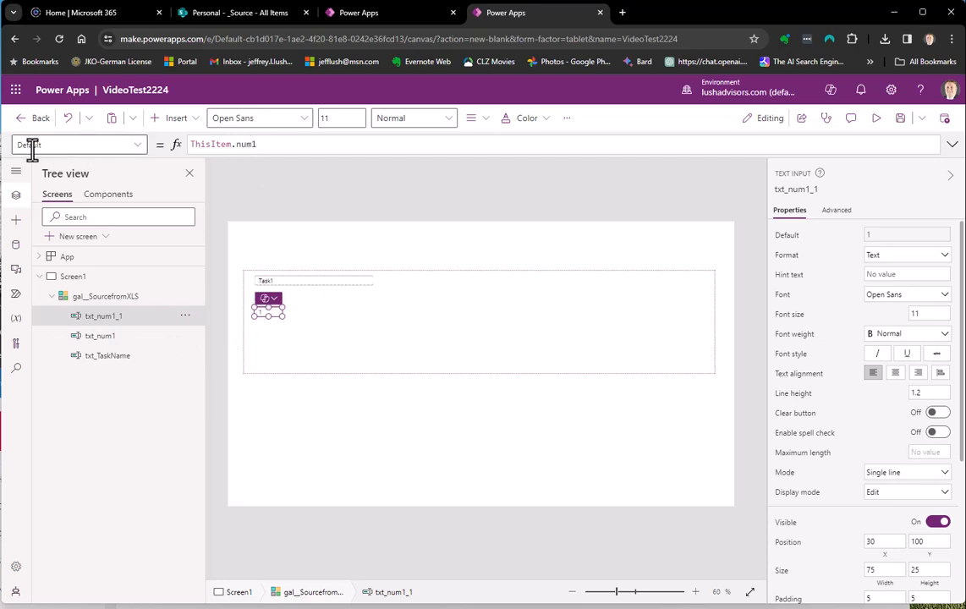
Set the Default property of the copied text input txt_num1_1 to ThisItem.num2
{"action": "left_click", "coordinate": [140, 153]}
{"action": "left_click", "coordinate": [76, 250]}
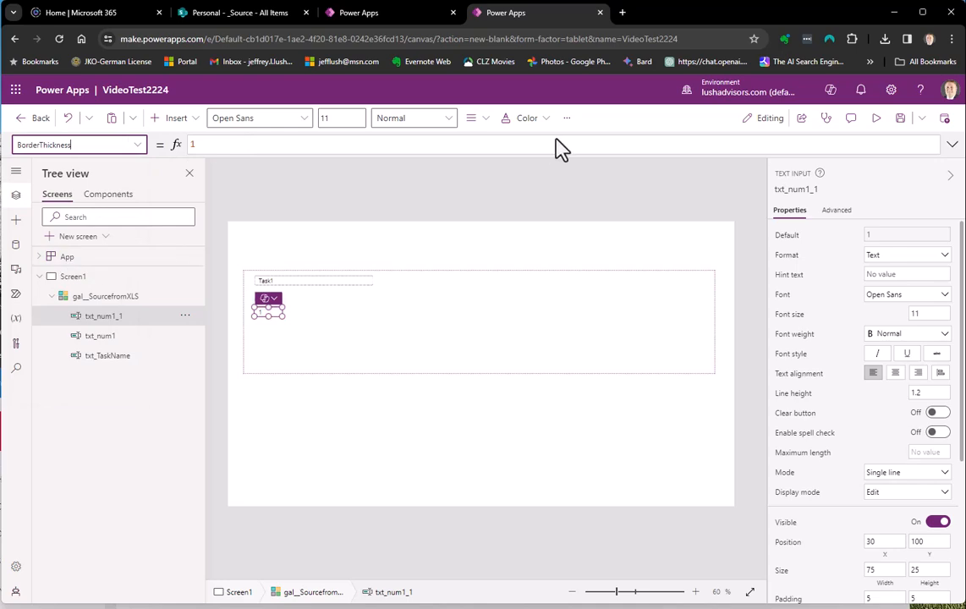
{"action": "left_click", "coordinate": [119, 145]}
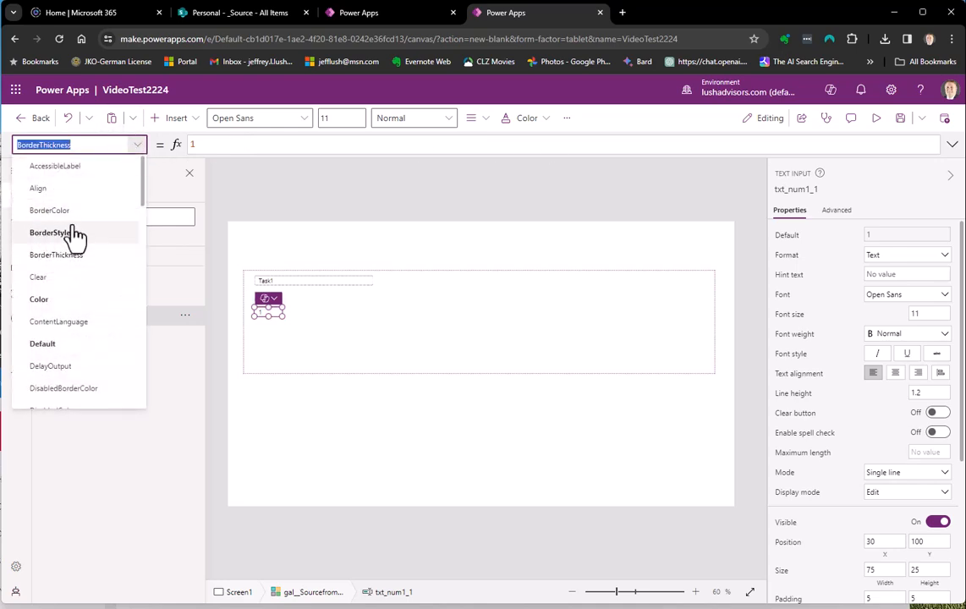
{"action": "left_click", "coordinate": [41, 346]}
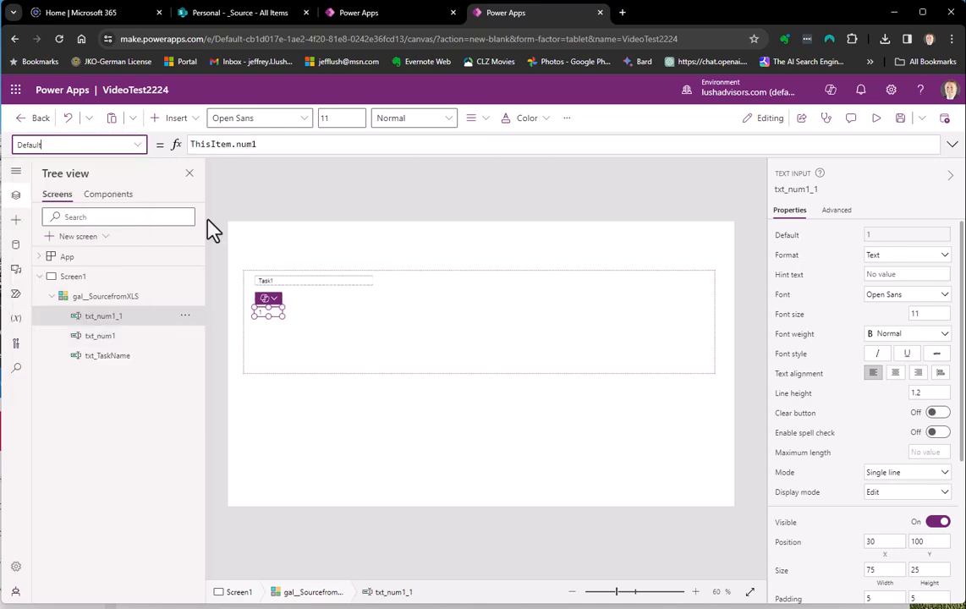
{"action": "double_click", "coordinate": [245, 144]}
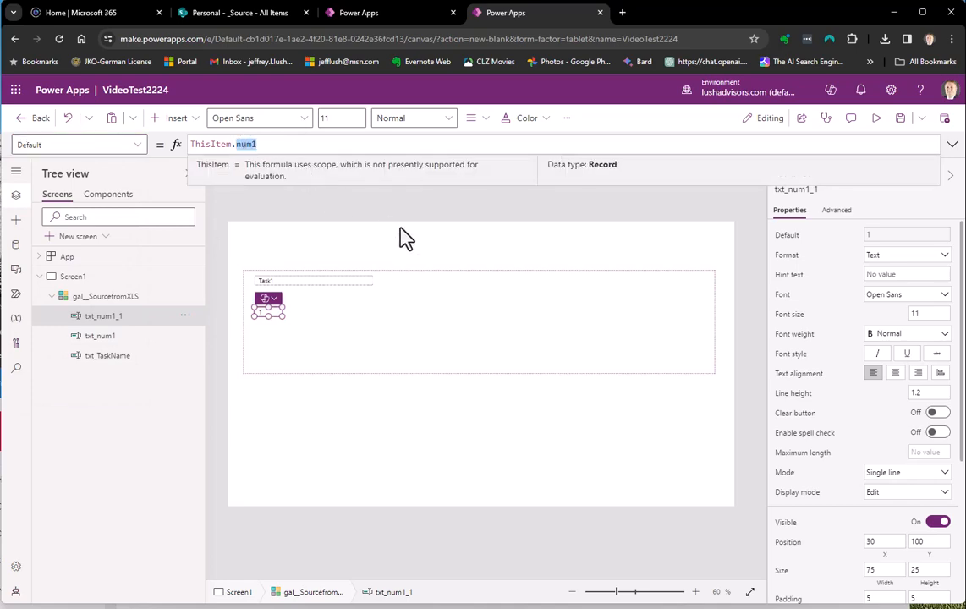
{"action": "type", "text": "num2"}
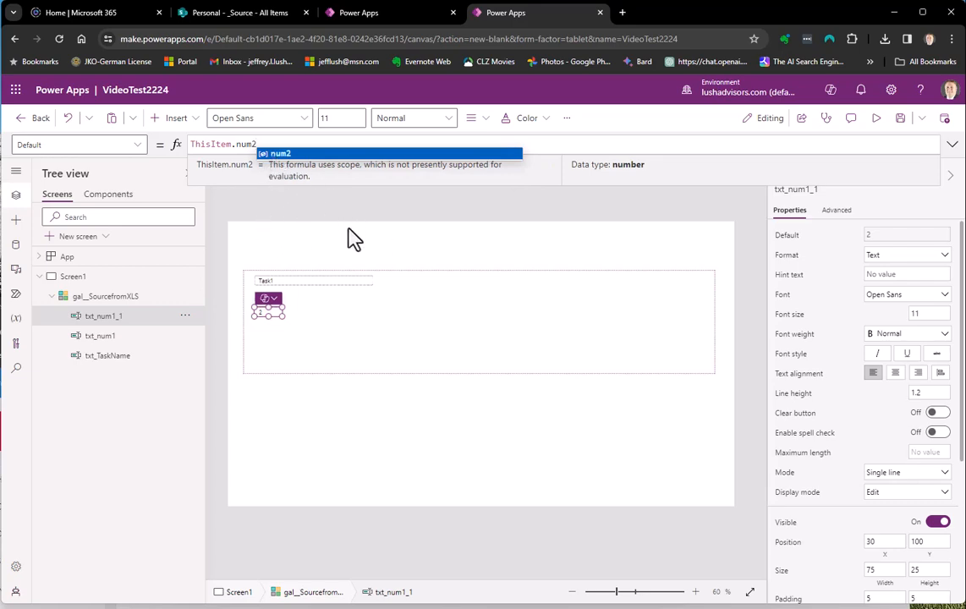
{"action": "key", "text": "Return"}
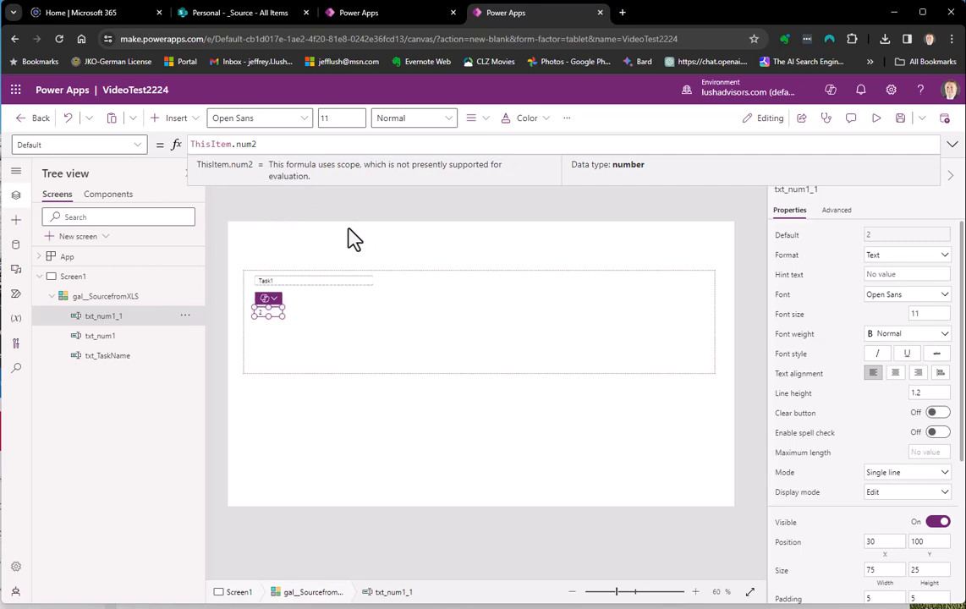
Rename the copied text input txt_num1_1 as txt_num2
{"action": "double_click", "coordinate": [243, 144]}
{"action": "double_click", "coordinate": [113, 317]}
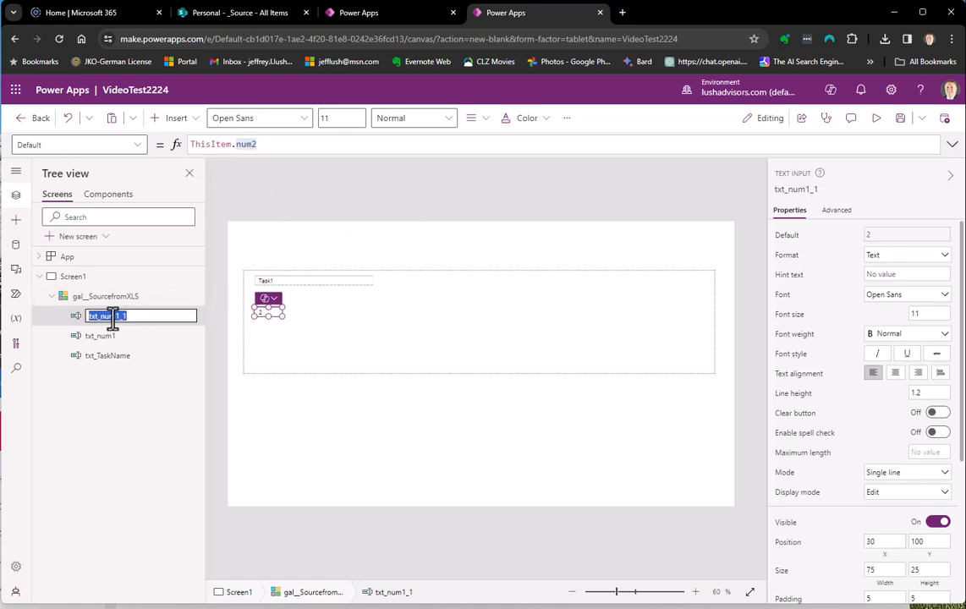
{"action": "type", "text": "txt_num2"}
{"action": "key", "text": "Return"}
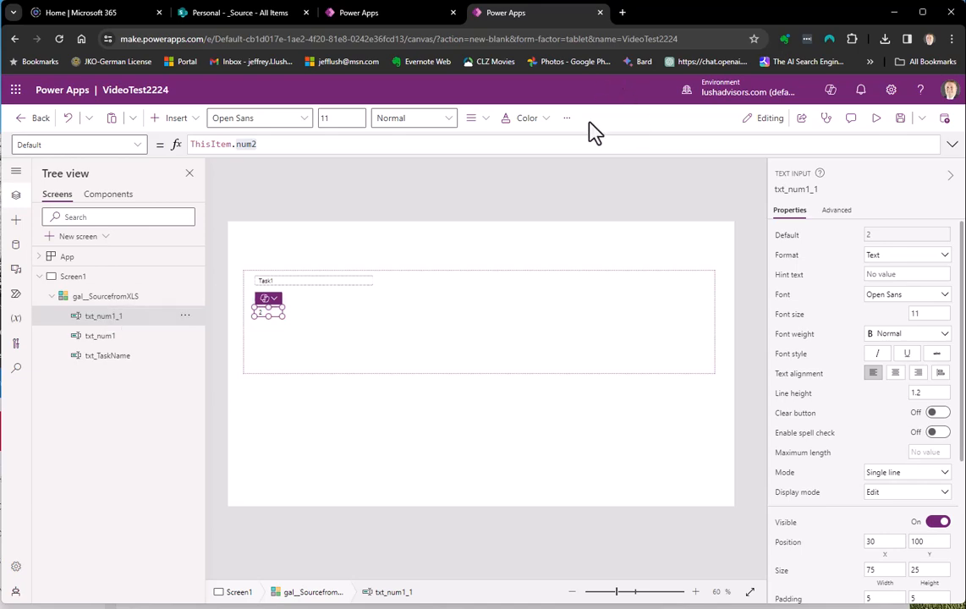
Set the width of the txt_TaskName text input in the gallery template to 400
{"action": "left_click", "coordinate": [378, 190]}
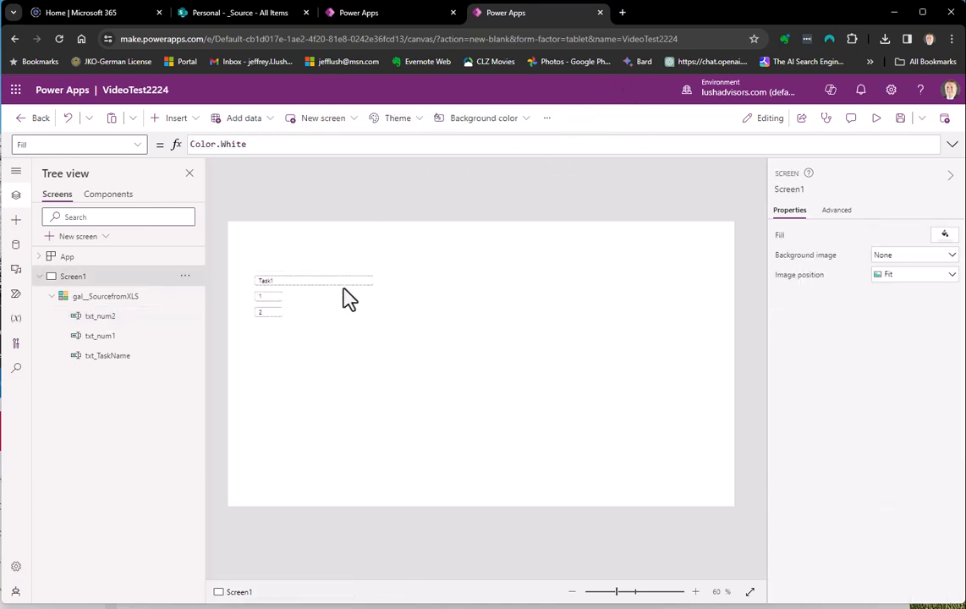
{"action": "left_click", "coordinate": [312, 281]}
{"action": "left_click", "coordinate": [281, 303]}
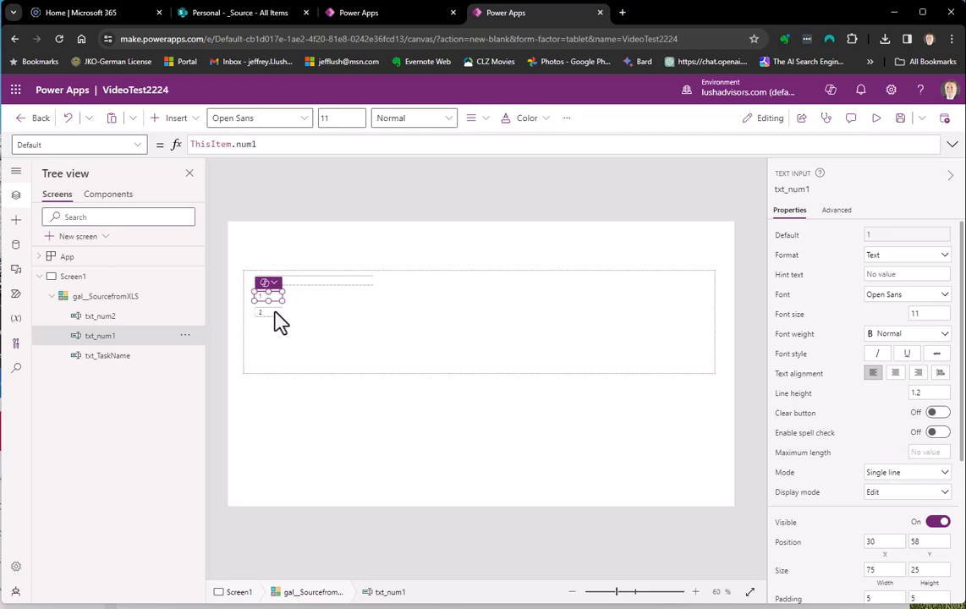
{"action": "left_click", "coordinate": [275, 313]}
{"action": "left_click", "coordinate": [349, 282]}
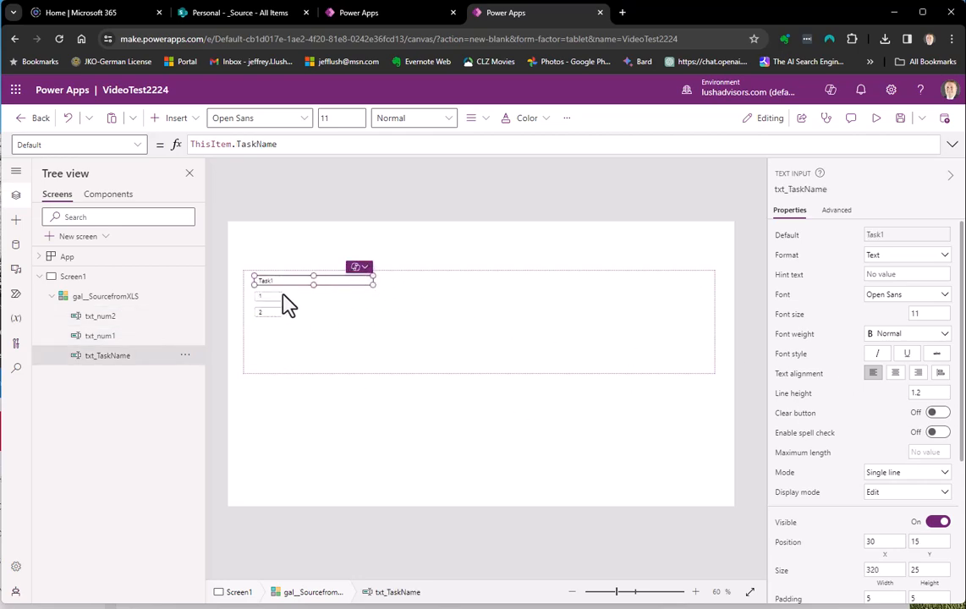
{"action": "scroll", "coordinate": [880, 435], "scroll_direction": "down", "scroll_amount": 5}
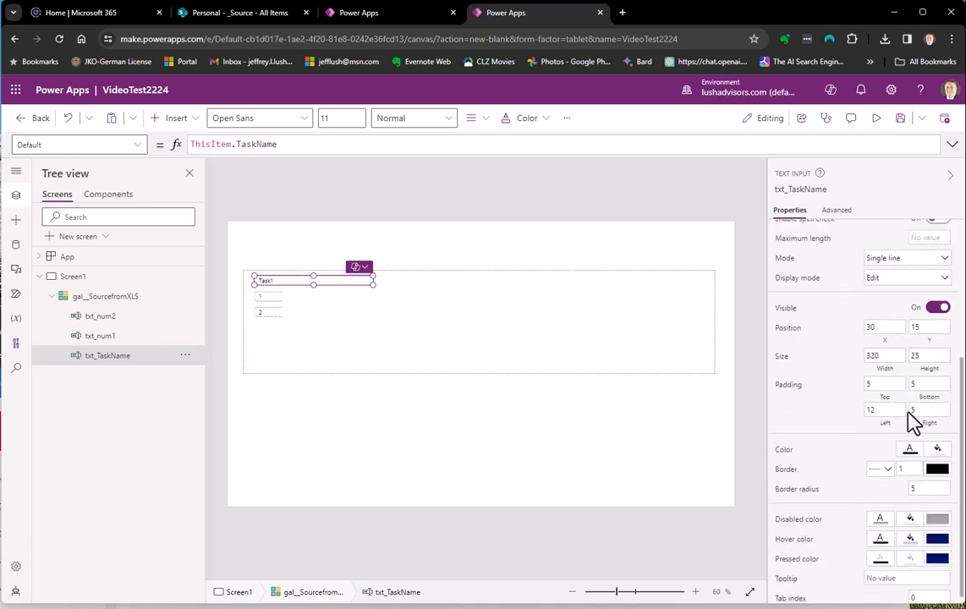
{"action": "left_click", "coordinate": [880, 350]}
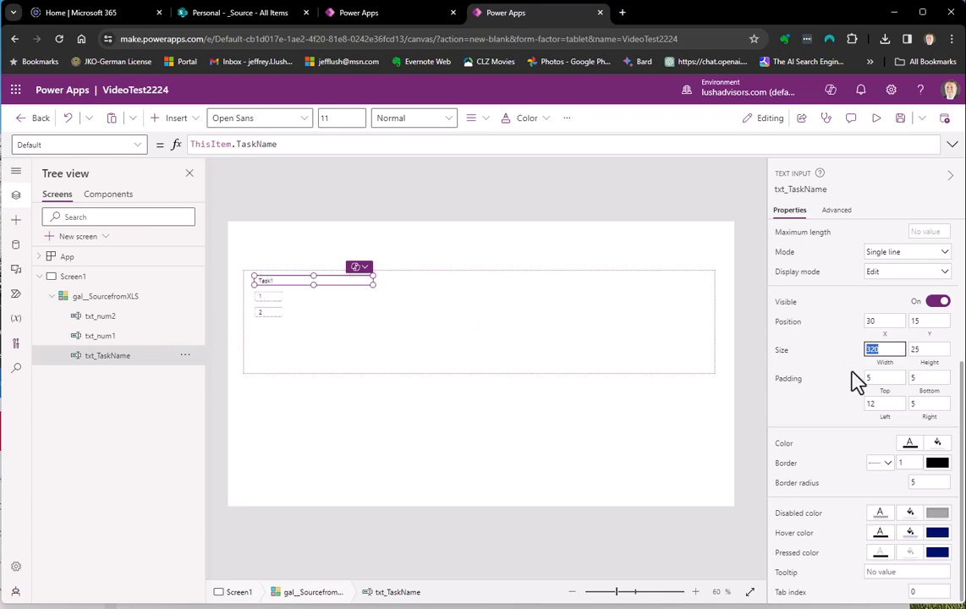
{"action": "type", "text": "40"}
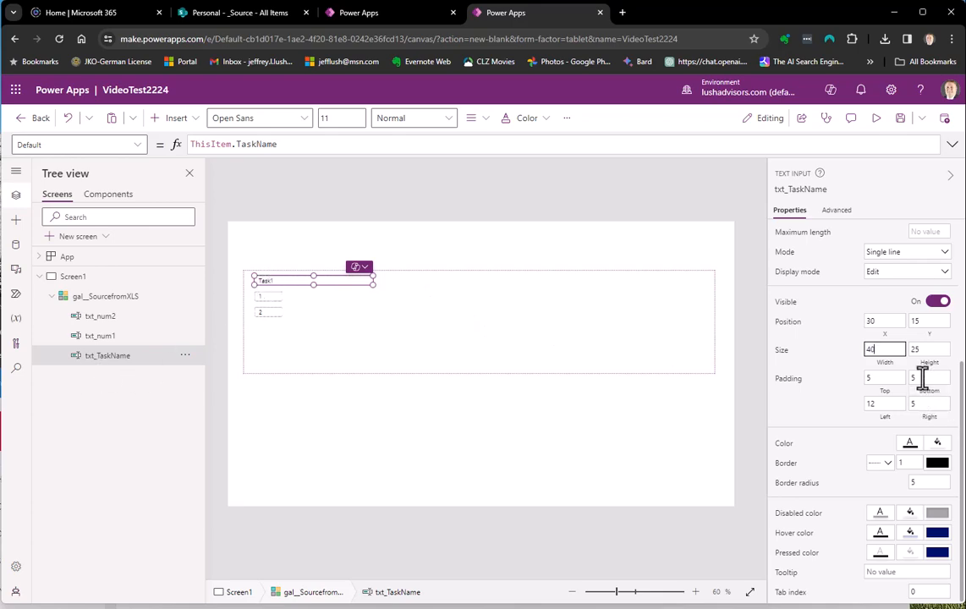
{"action": "type", "text": "0"}
{"action": "left_click", "coordinate": [931, 349]}
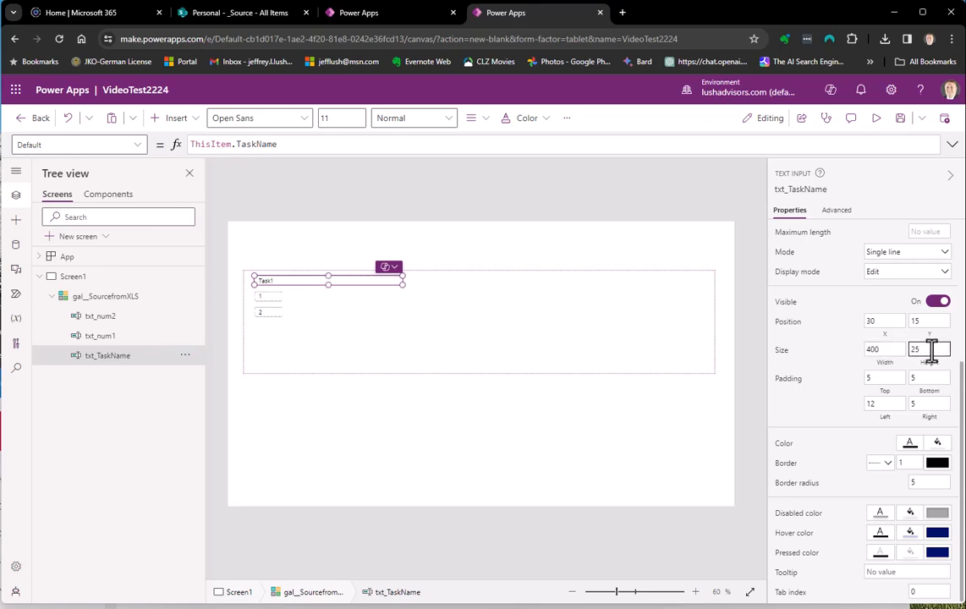
{"action": "left_click", "coordinate": [880, 350]}
{"action": "left_click", "coordinate": [403, 194]}
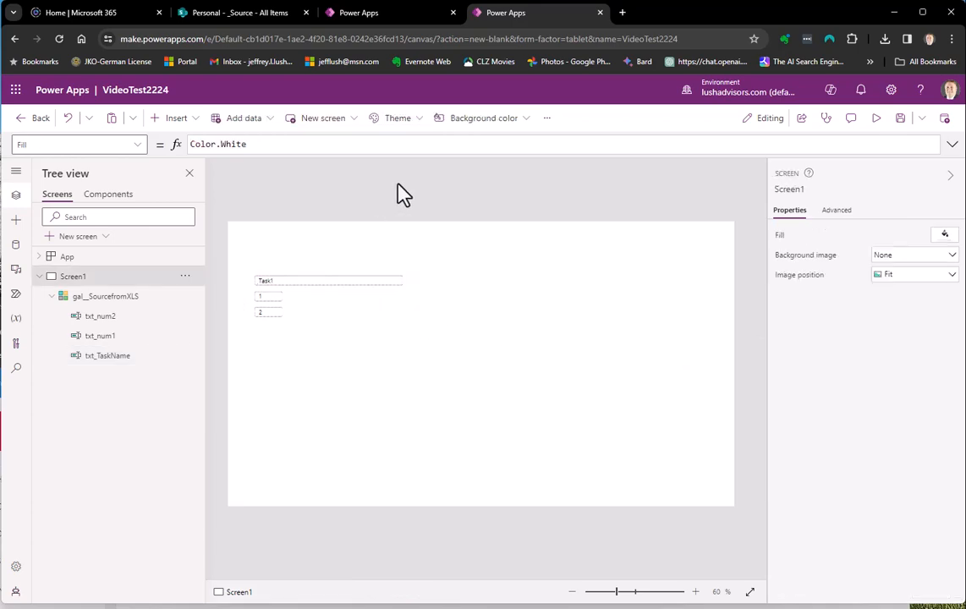
Move the txt_num2 text input beside txt_num1 in the gallery template, at about X 133, Y 58
{"action": "left_click", "coordinate": [330, 283]}
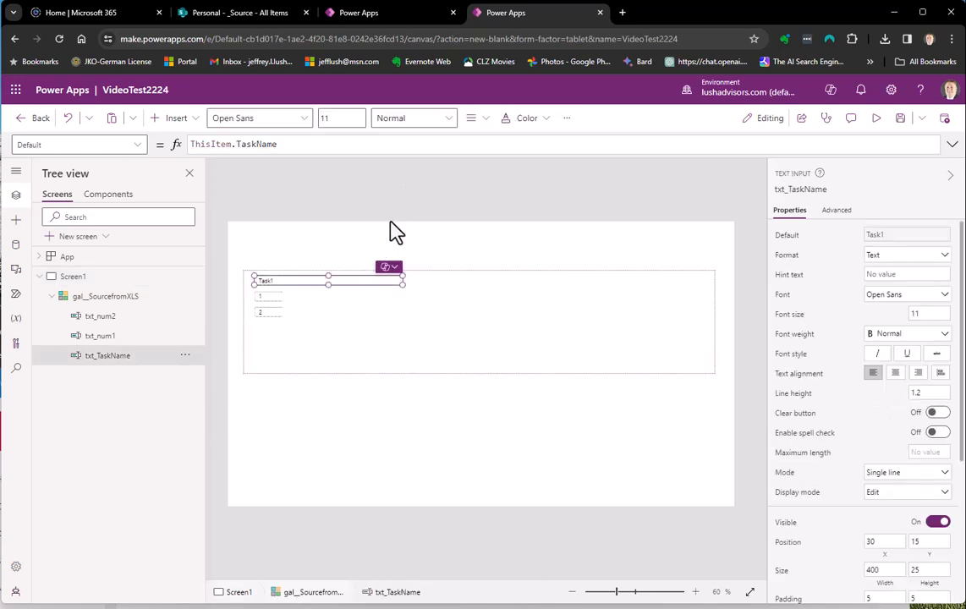
{"action": "left_click", "coordinate": [431, 201]}
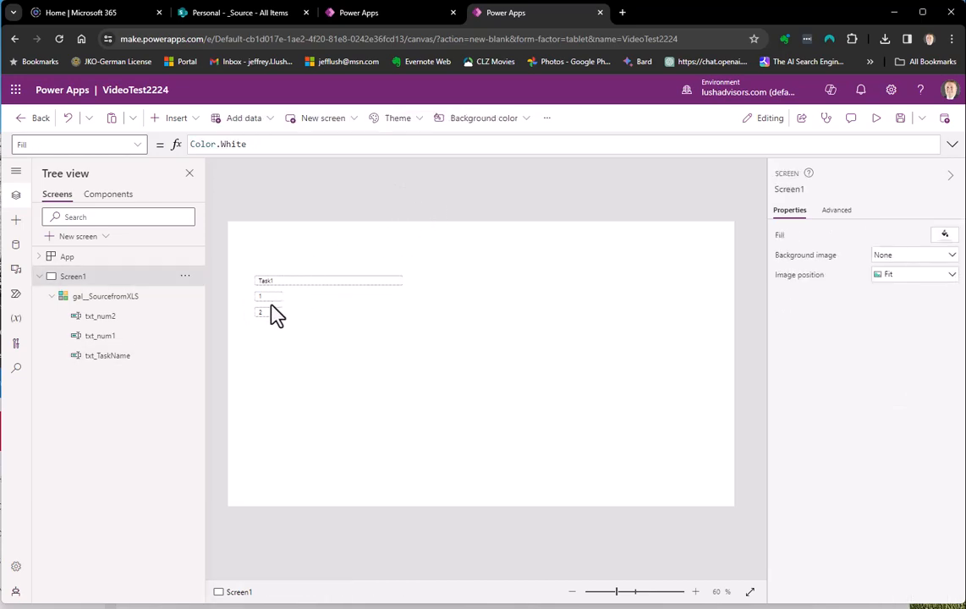
{"action": "left_click_drag", "start_coordinate": [271, 320], "coordinate": [309, 305]}
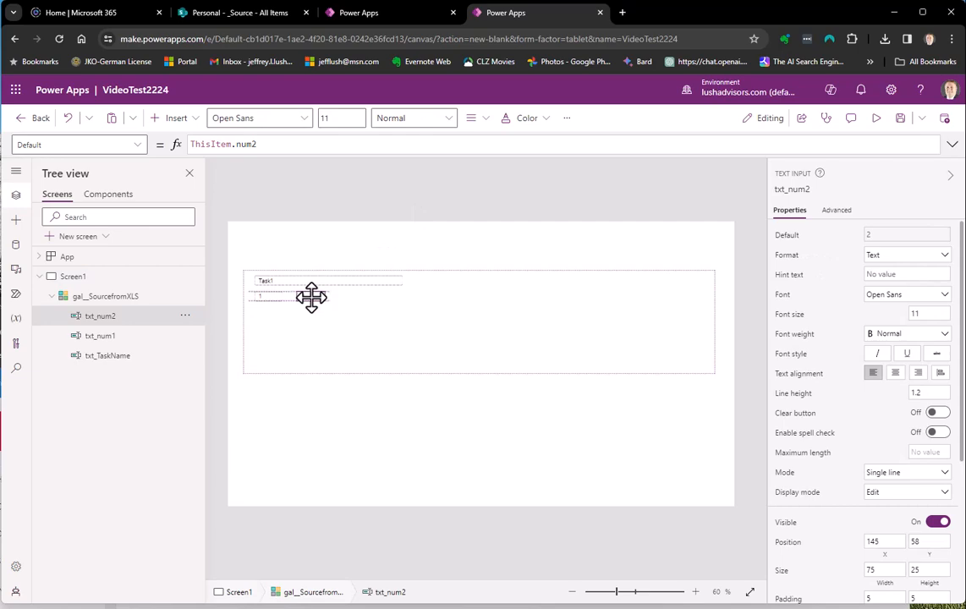
{"action": "left_click_drag", "start_coordinate": [310, 296], "coordinate": [305, 296]}
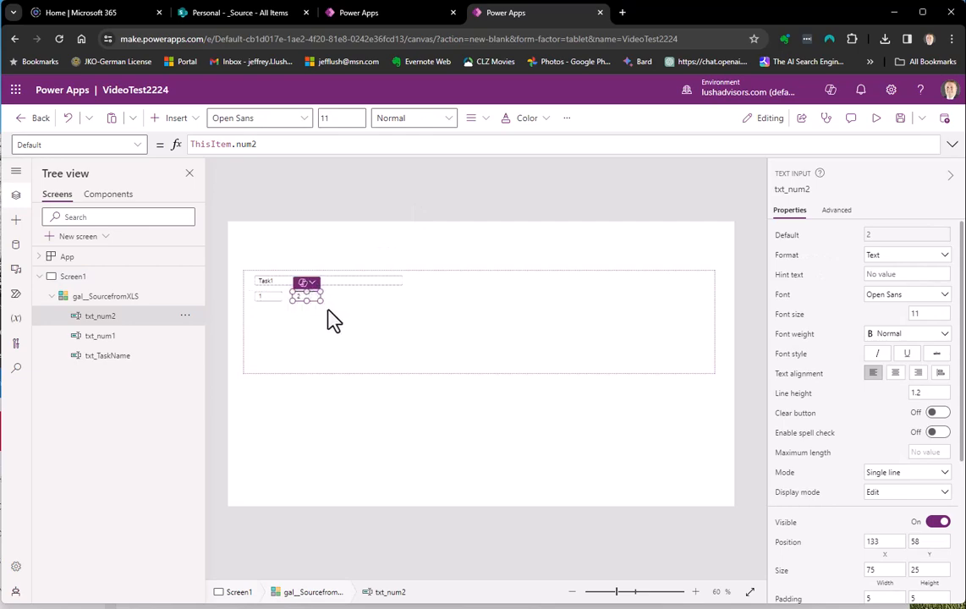
{"action": "right_click", "coordinate": [311, 296]}
{"action": "mouse_move", "coordinate": [351, 404]}
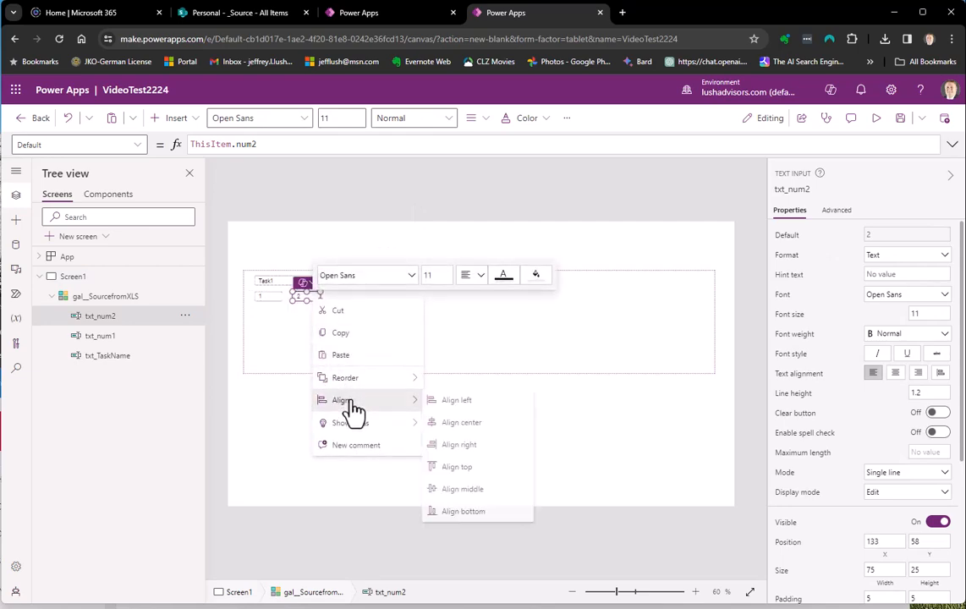
{"action": "left_click", "coordinate": [454, 201]}
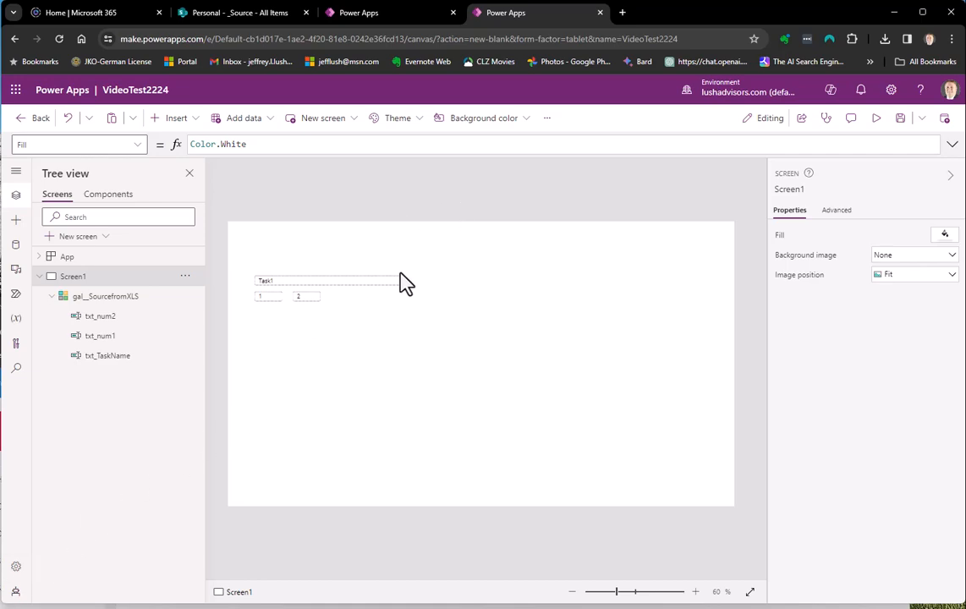
Check the columns of the _SourcefromXLS SharePoint list and copy the txt_TaskName text input in the app
{"action": "left_click", "coordinate": [305, 296]}
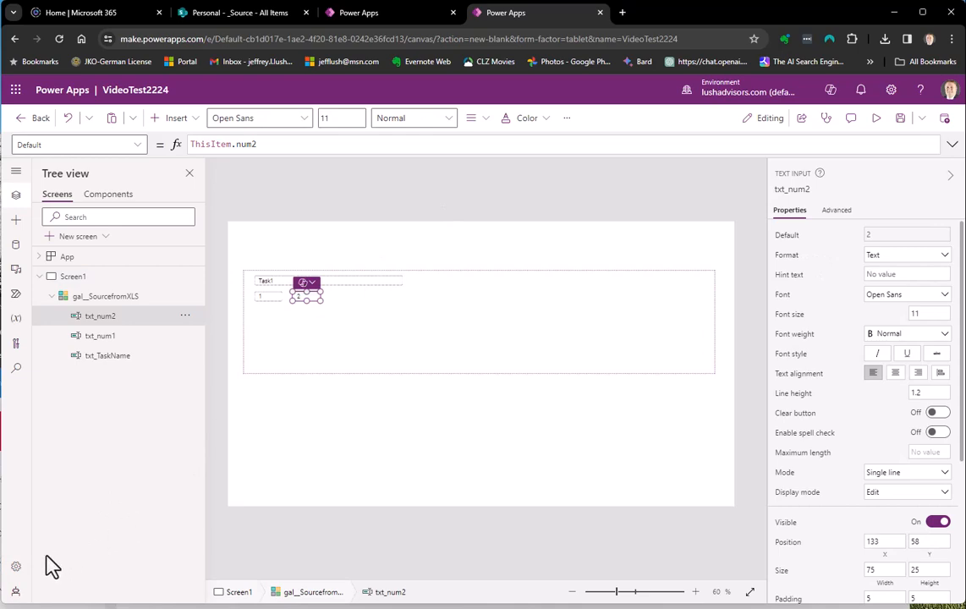
{"action": "key", "text": "alt+Tab"}
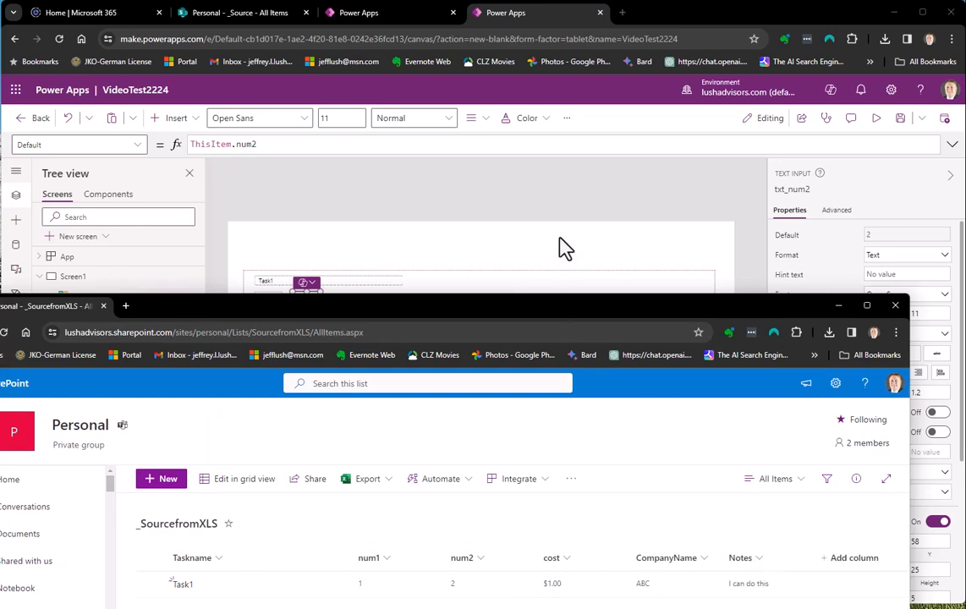
{"action": "left_click", "coordinate": [559, 212]}
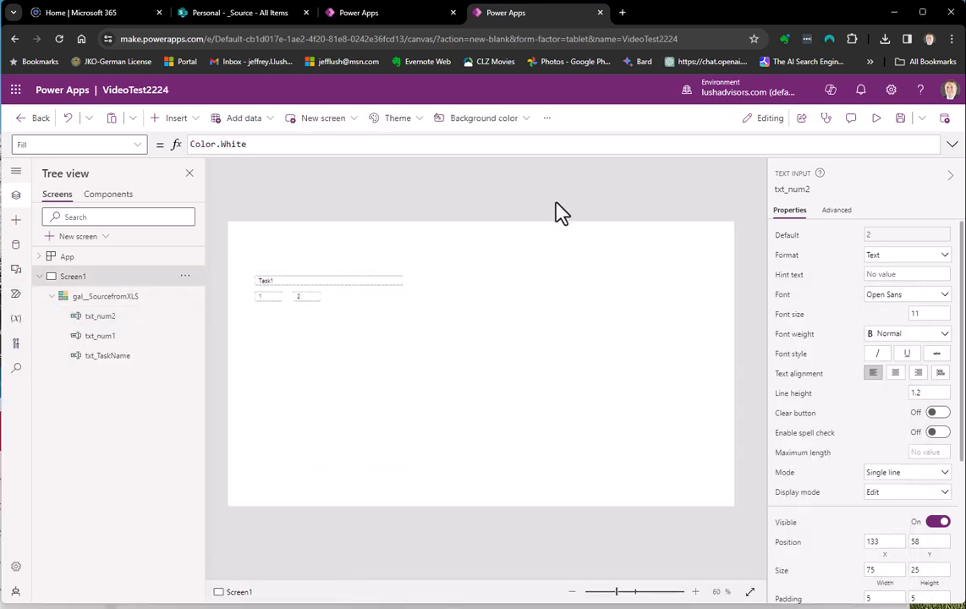
{"action": "left_click", "coordinate": [288, 283]}
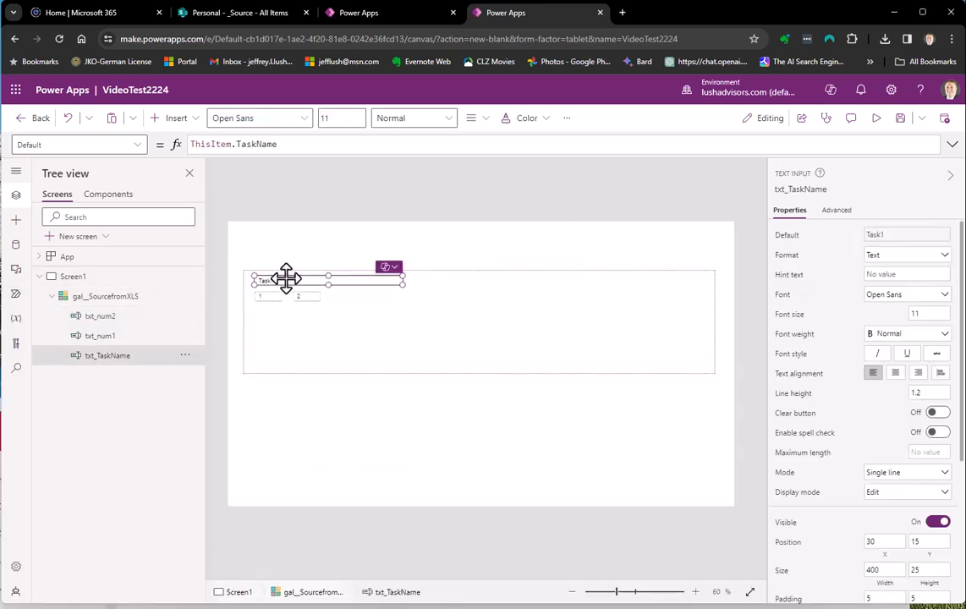
{"action": "left_click", "coordinate": [185, 357]}
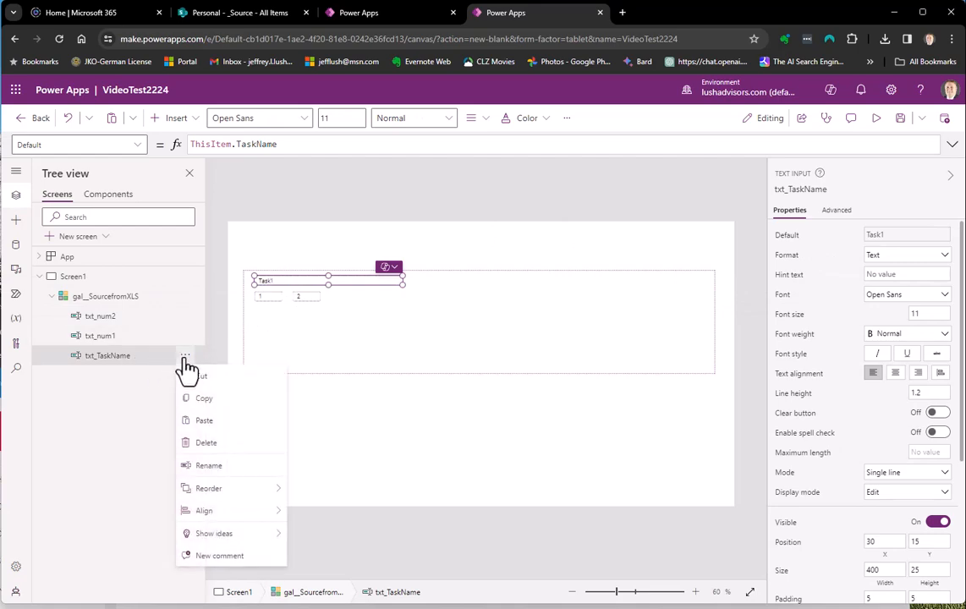
{"action": "left_click", "coordinate": [206, 399]}
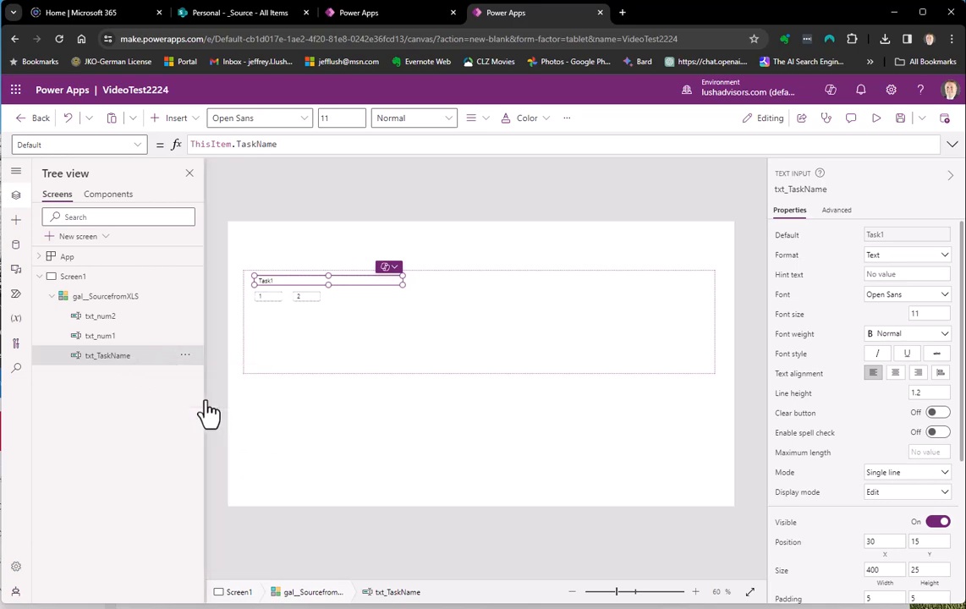
Paste the copied text input onto Screen1 outside the gallery, move it to about X 882, Y 444, and delete it
{"action": "left_click", "coordinate": [184, 296]}
{"action": "left_click", "coordinate": [205, 362]}
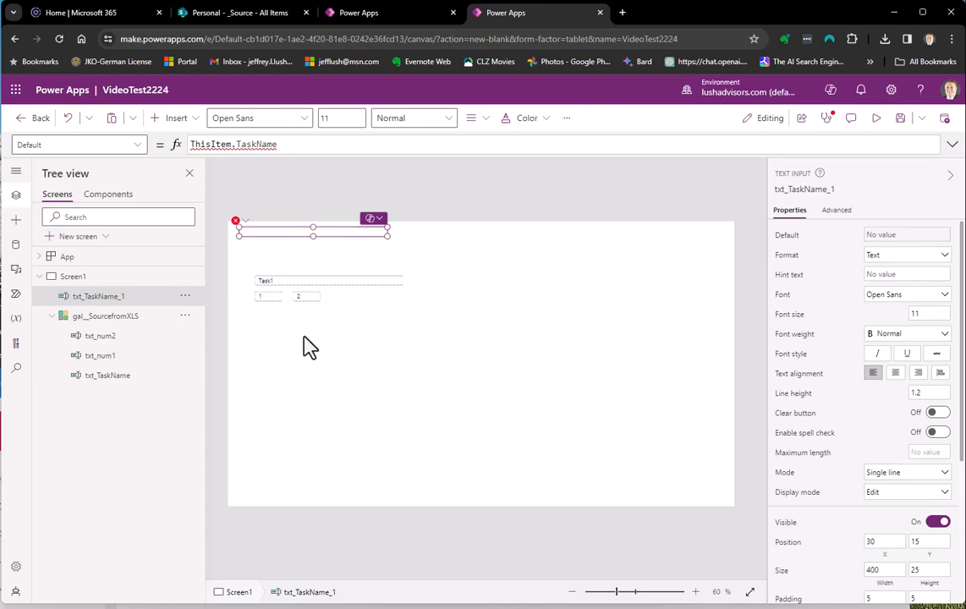
{"action": "left_click_drag", "start_coordinate": [287, 231], "coordinate": [603, 391]}
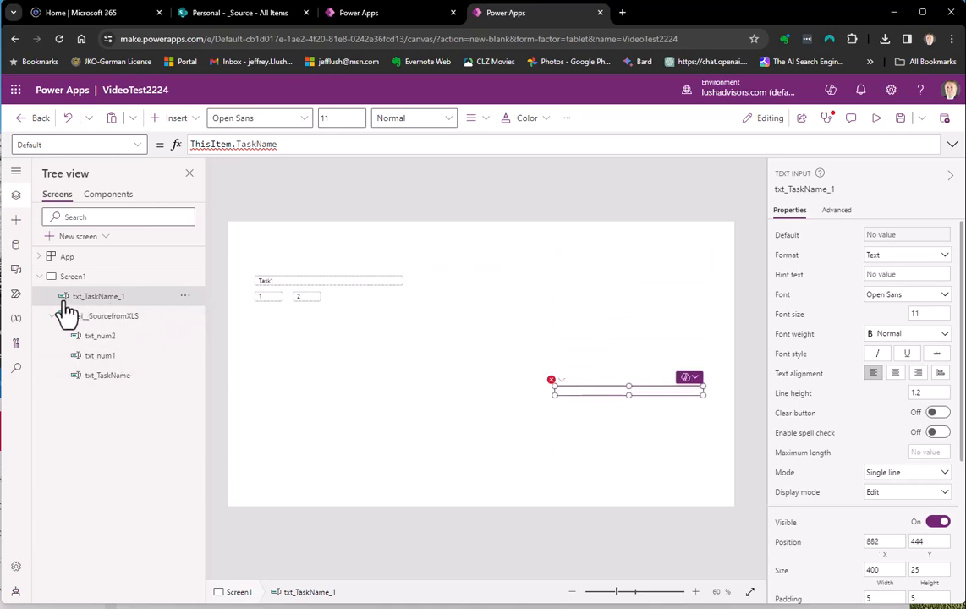
{"action": "left_click", "coordinate": [183, 297]}
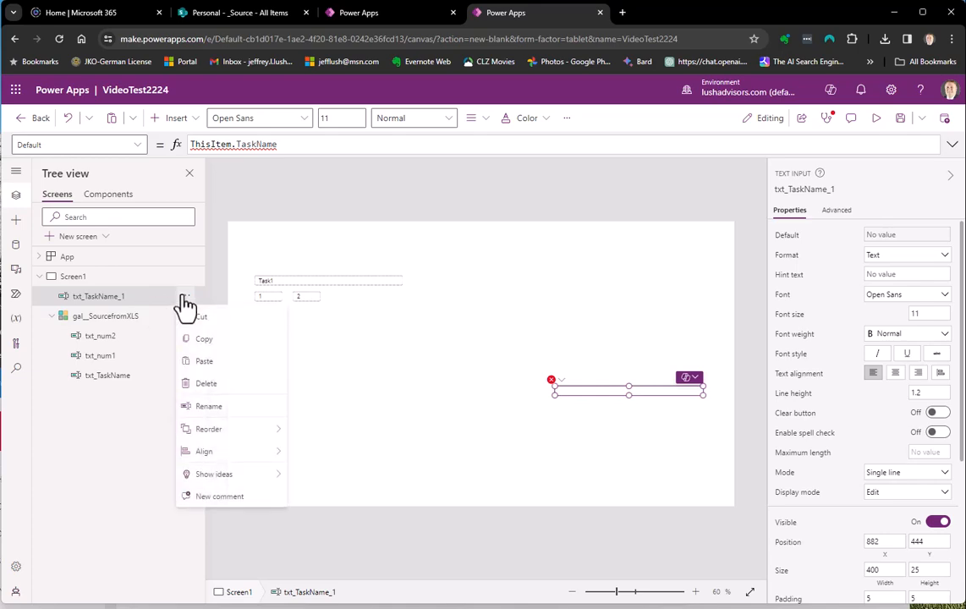
{"action": "left_click", "coordinate": [206, 384]}
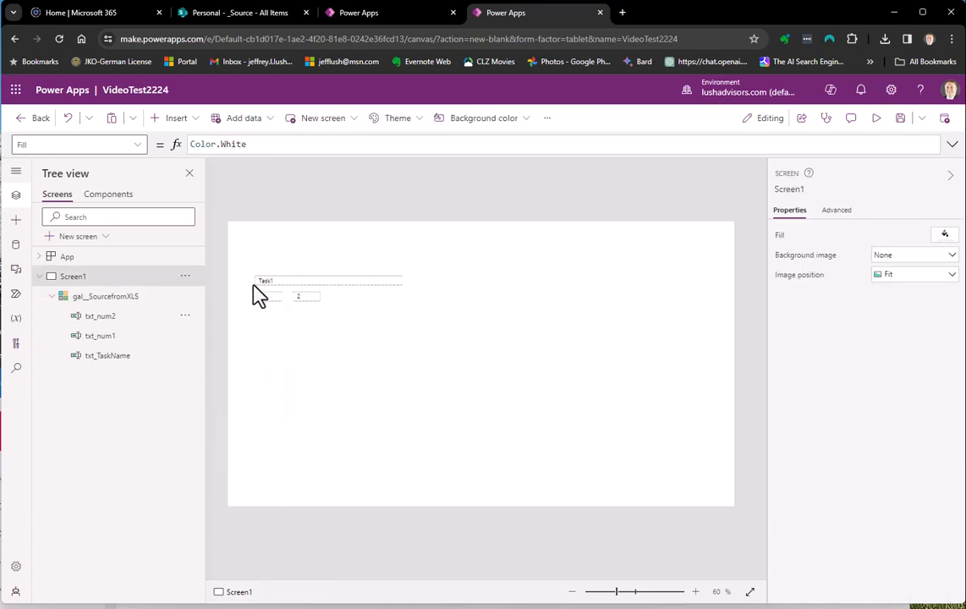
Paste the copied text input inside the gallery template and place it below txt_num1 at about X 30, Y 103
{"action": "left_click", "coordinate": [118, 357]}
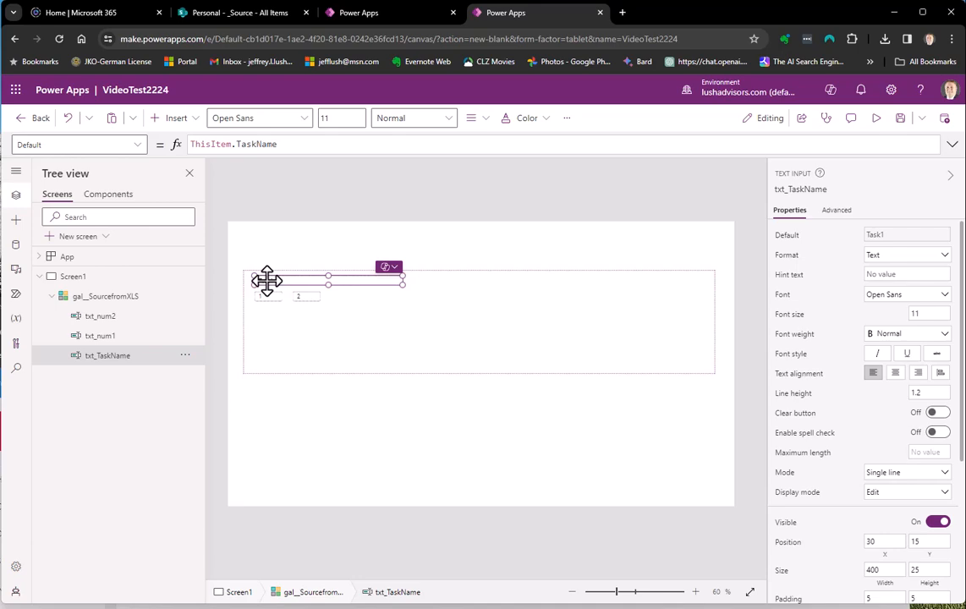
{"action": "key", "text": "ctrl+v"}
{"action": "left_click_drag", "start_coordinate": [293, 287], "coordinate": [267, 312]}
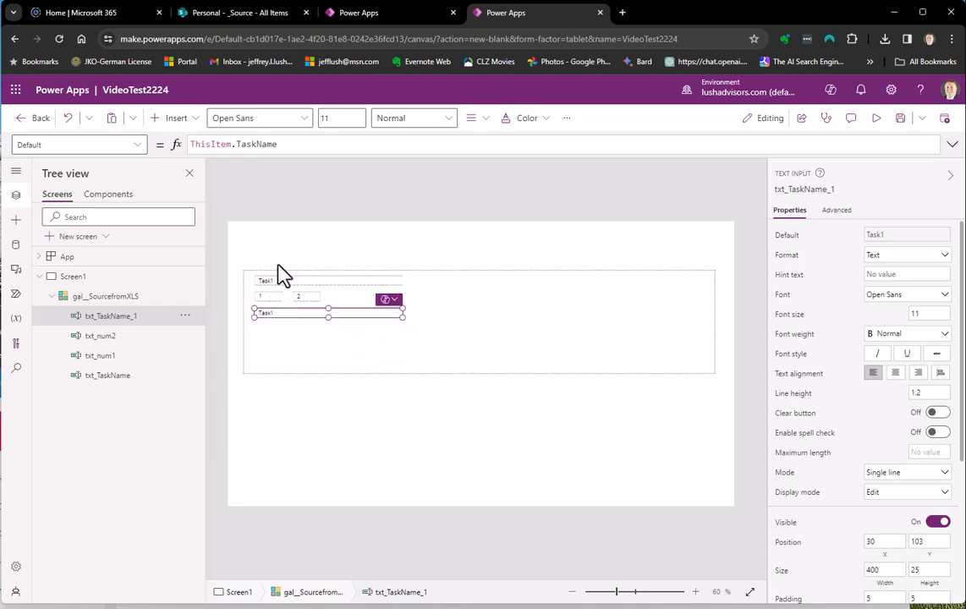
Check the column names in the _SourcefromXLS list and select TaskName in the Default formula of txt_TaskName_1 for replacement
{"action": "double_click", "coordinate": [255, 143]}
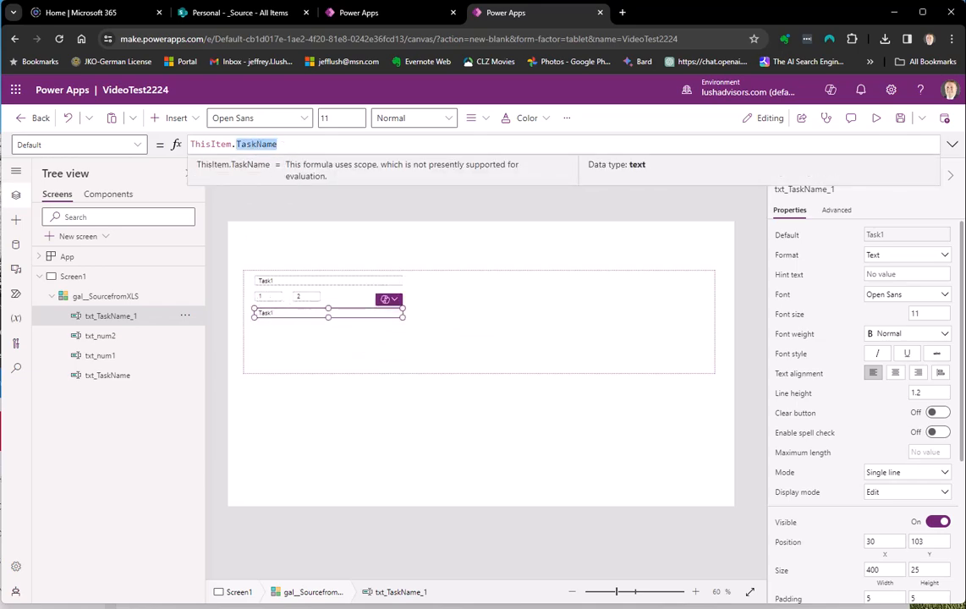
{"action": "key", "text": "alt+Tab"}
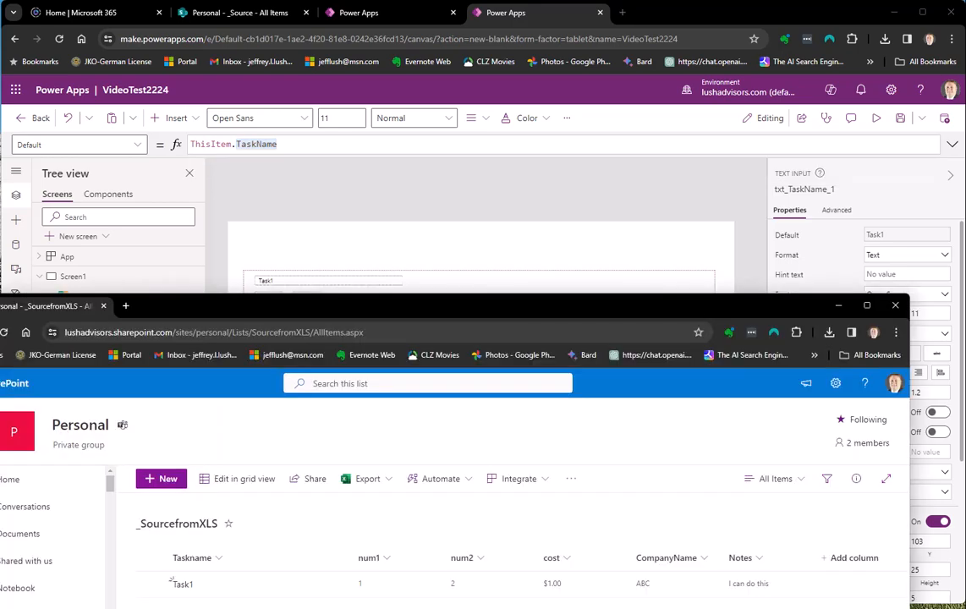
{"action": "double_click", "coordinate": [255, 145]}
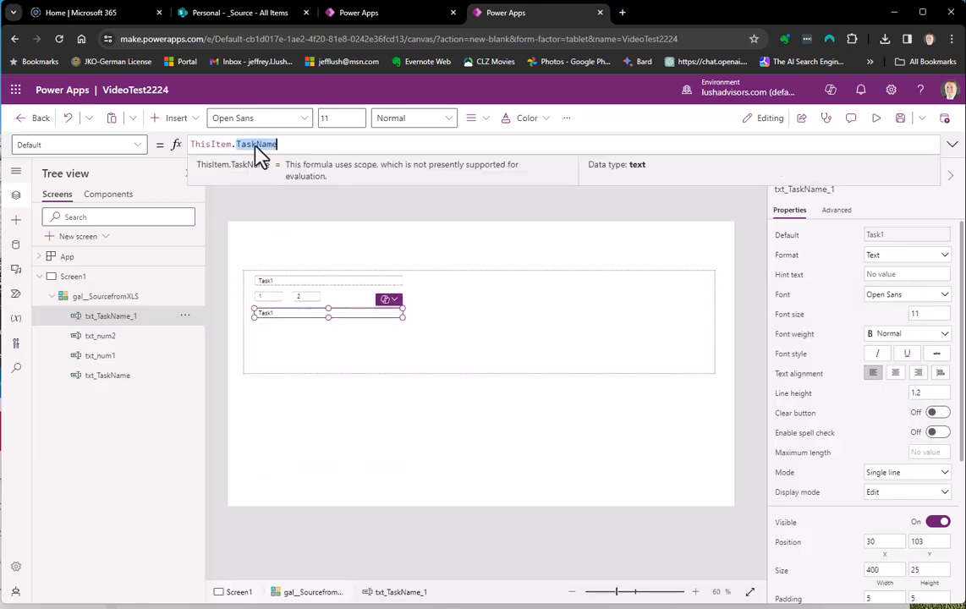
Set the duplicated task name text input's Default formula to ThisItem.CompanyName and rename the control txt_CompanyName
{"action": "type", "text": "Company "}
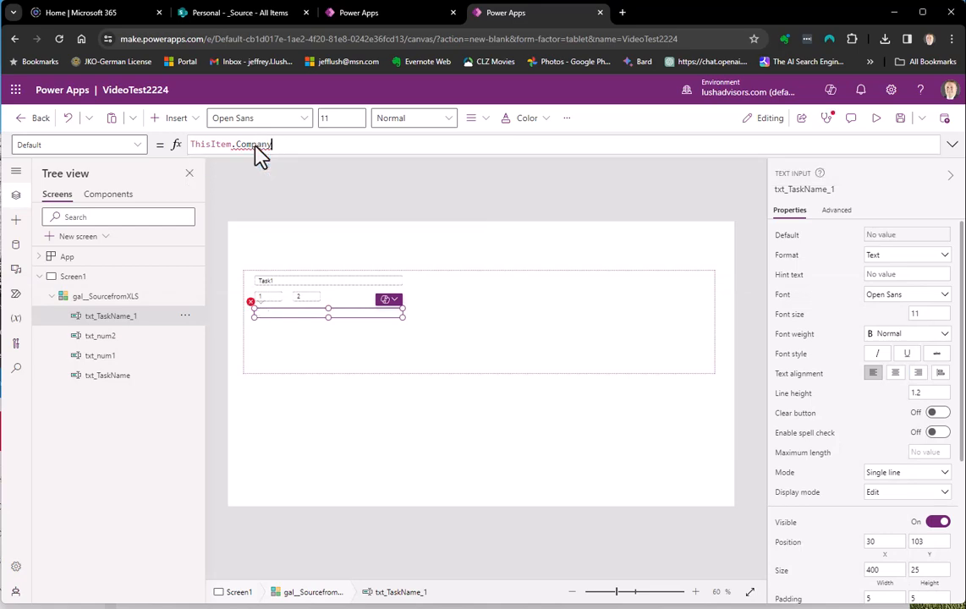
{"action": "type", "text": "Name"}
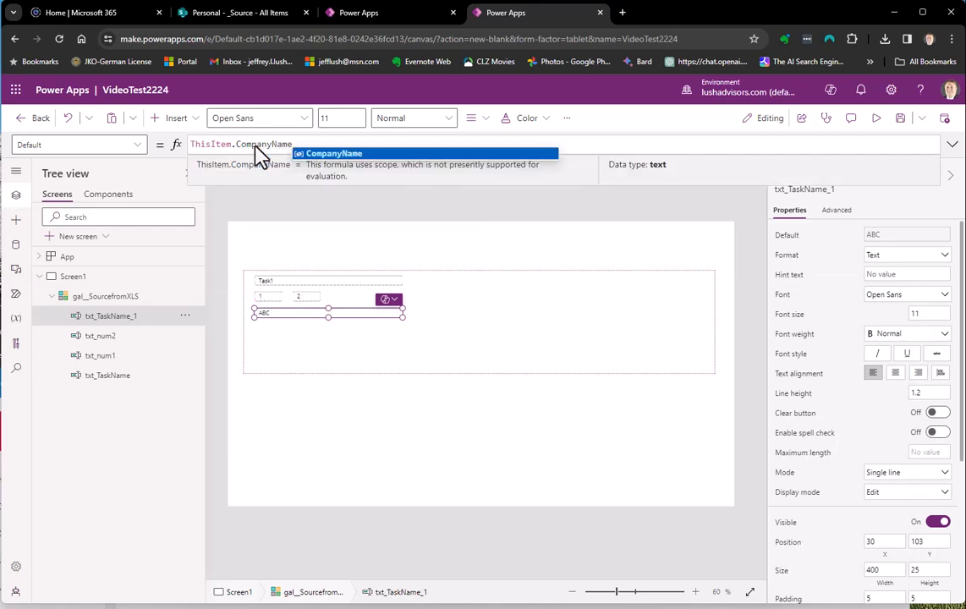
{"action": "key", "text": "Tab"}
{"action": "double_click", "coordinate": [257, 144]}
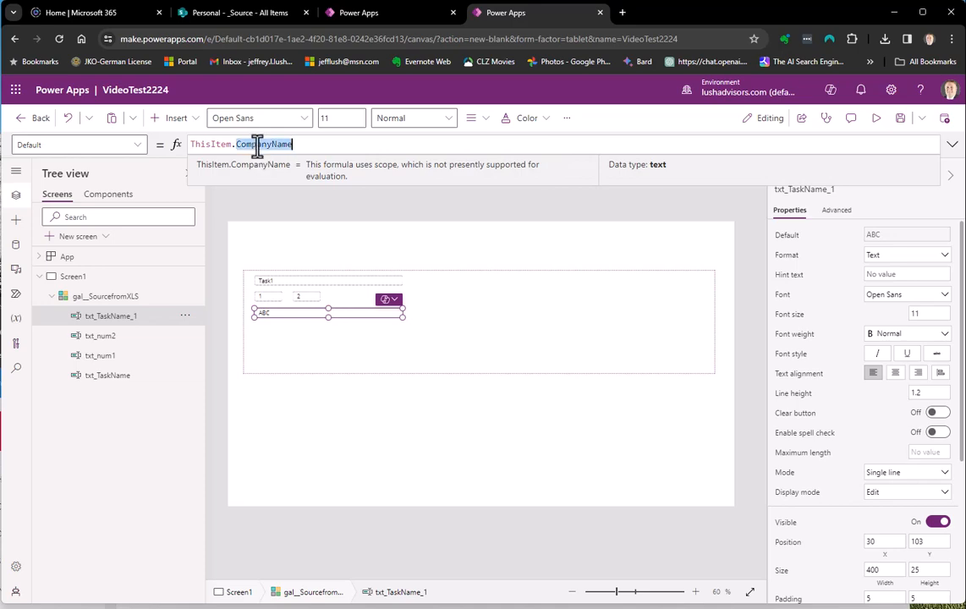
{"action": "double_click", "coordinate": [116, 316]}
{"action": "type", "text": "txt_"}
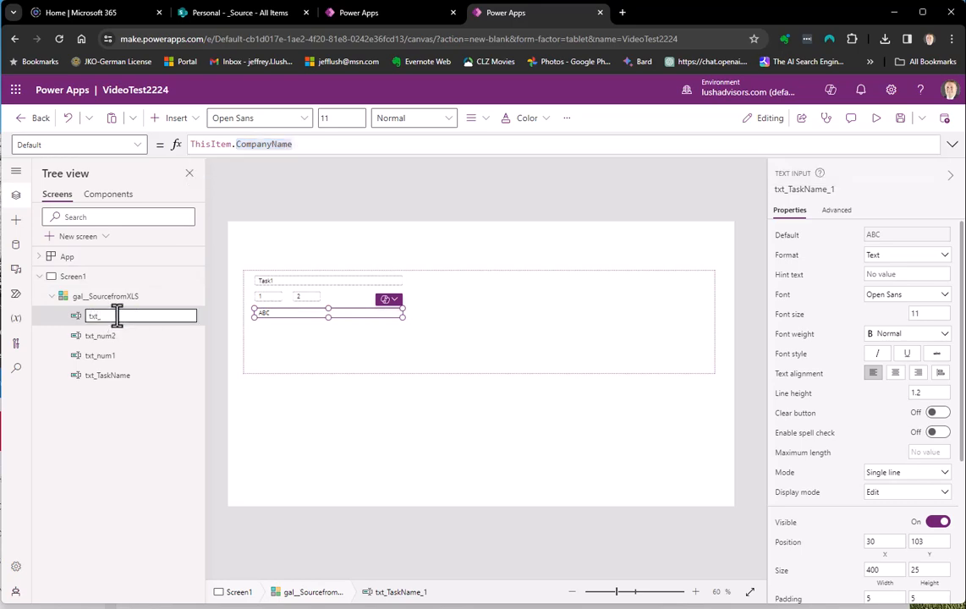
{"action": "type", "text": "CompanyName"}
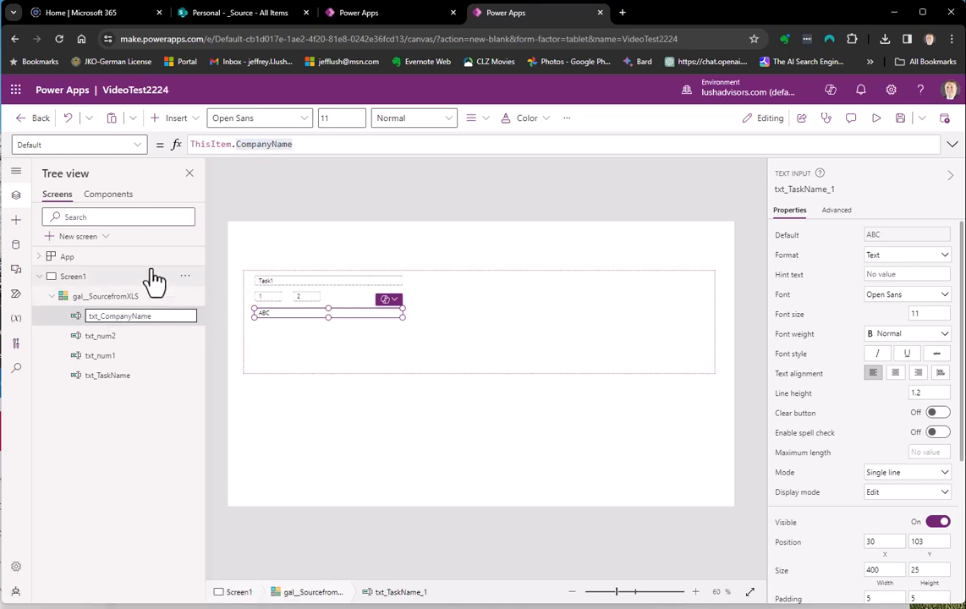
{"action": "key", "text": "Return"}
Duplicate the txt_CompanyName input inside the gallery and place the copy directly below the original, at X 30, Y 151
{"action": "left_click", "coordinate": [312, 314]}
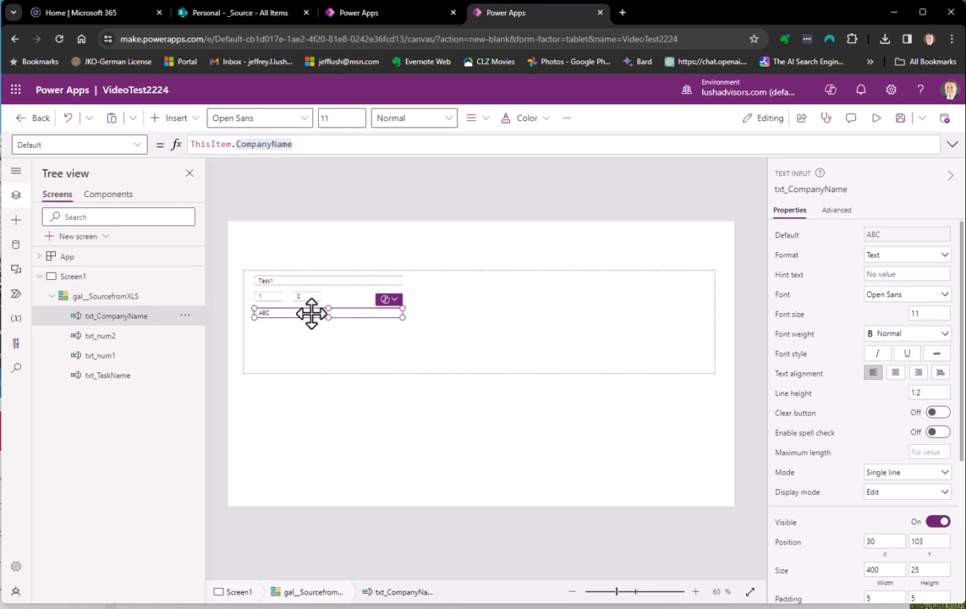
{"action": "key", "text": "ctrl+c"}
{"action": "key", "text": "ctrl+v"}
{"action": "left_click_drag", "start_coordinate": [308, 283], "coordinate": [302, 328]}
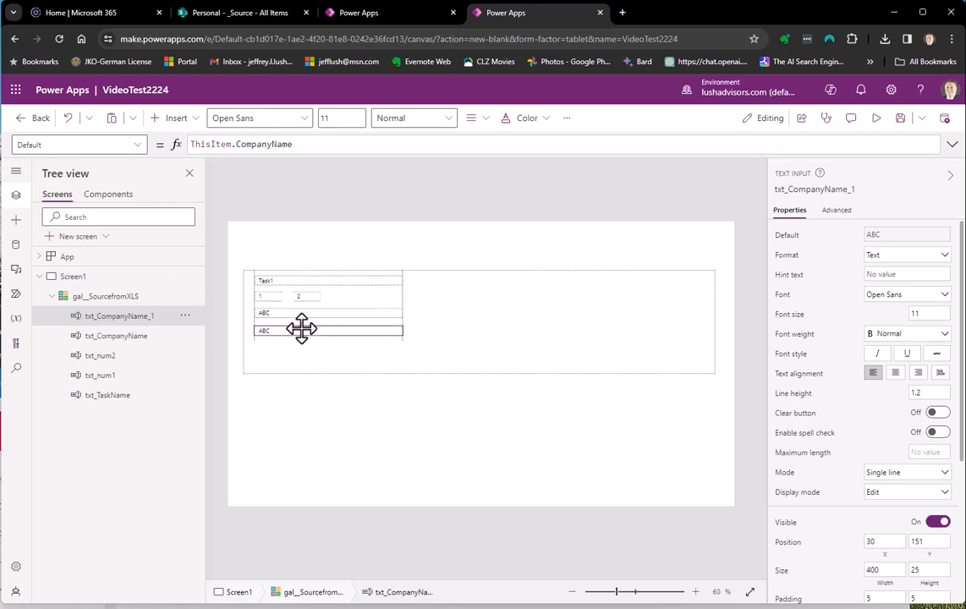
Set the new copy's Default formula to ThisItem.Notes and rename the control txt_notes
{"action": "double_click", "coordinate": [267, 144]}
{"action": "type", "text": "Not"}
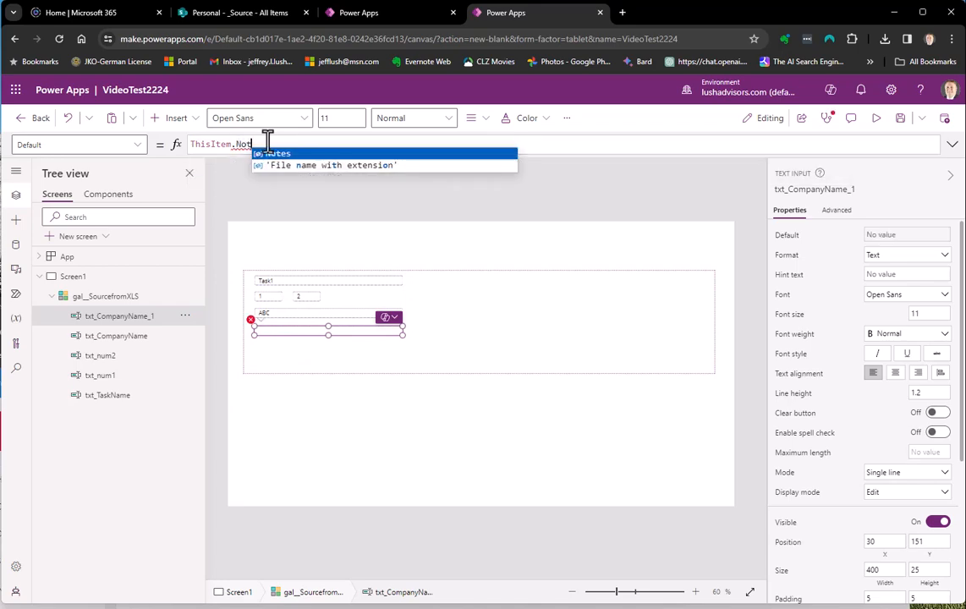
{"action": "key", "text": "Tab"}
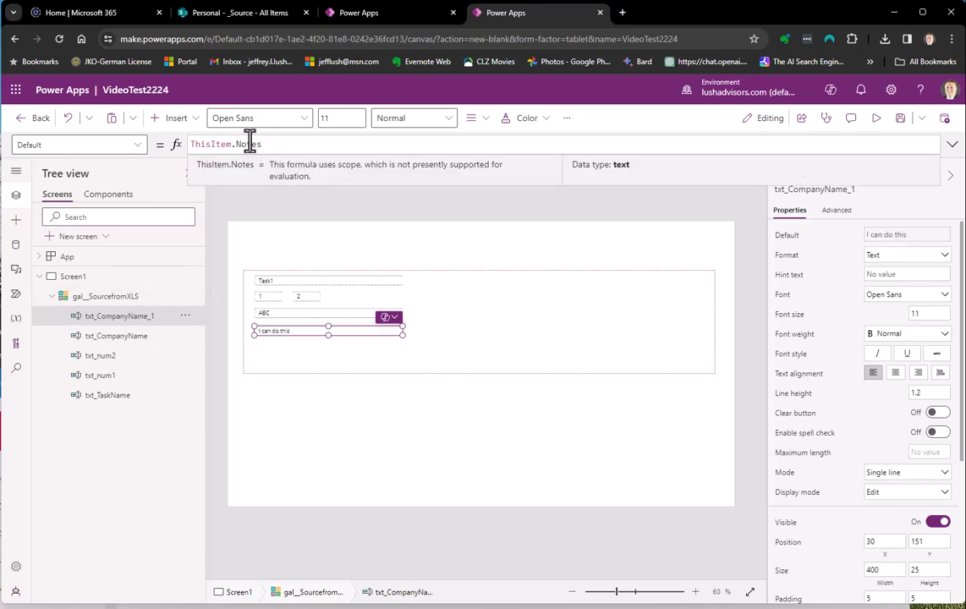
{"action": "double_click", "coordinate": [248, 144]}
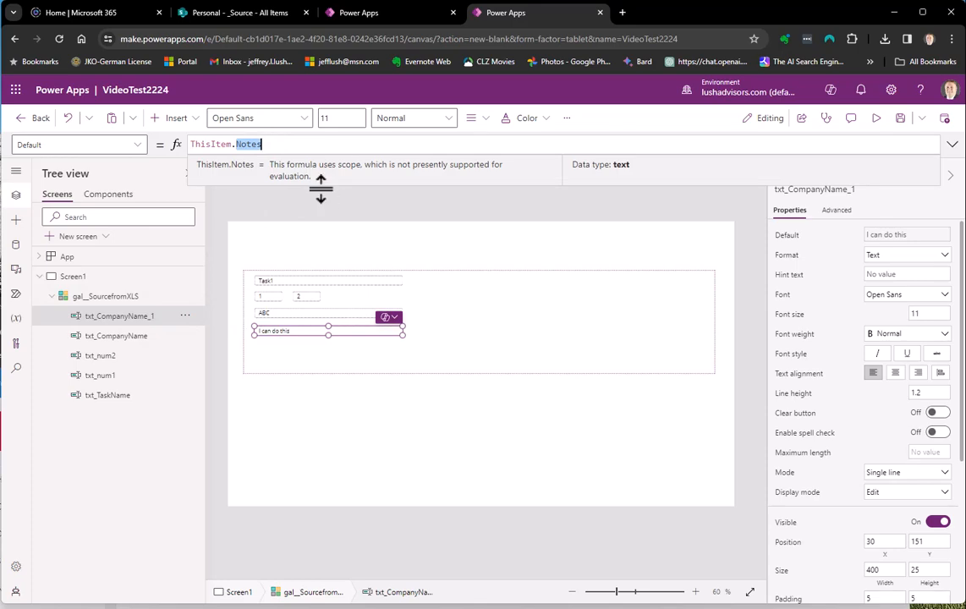
{"action": "double_click", "coordinate": [124, 318]}
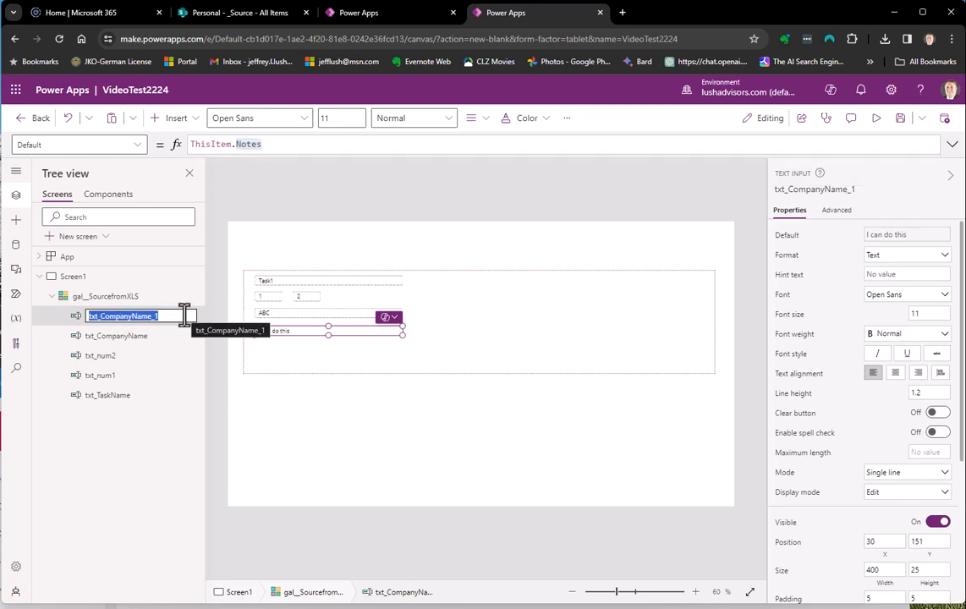
{"action": "type", "text": "txt_notes"}
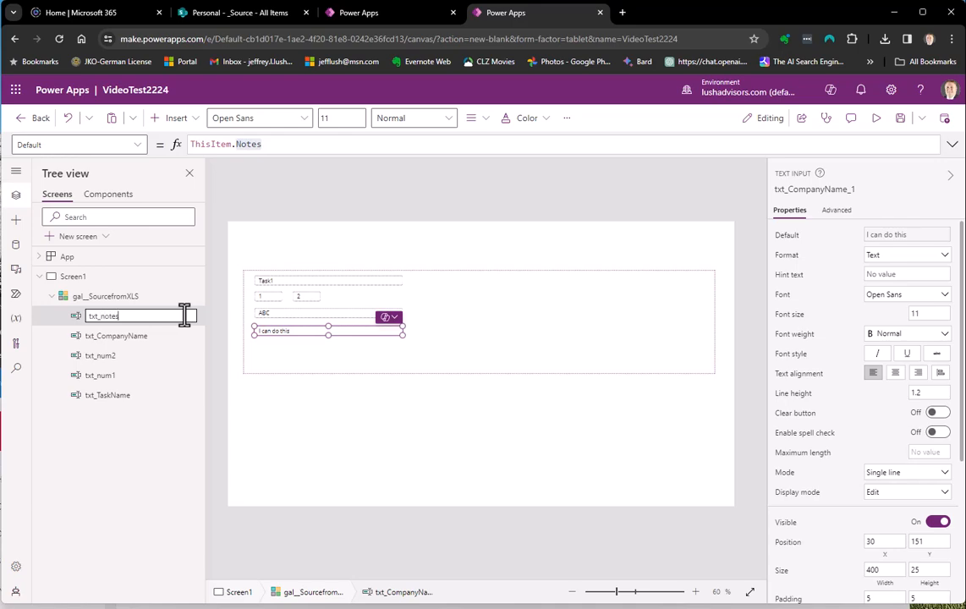
{"action": "key", "text": "Return"}
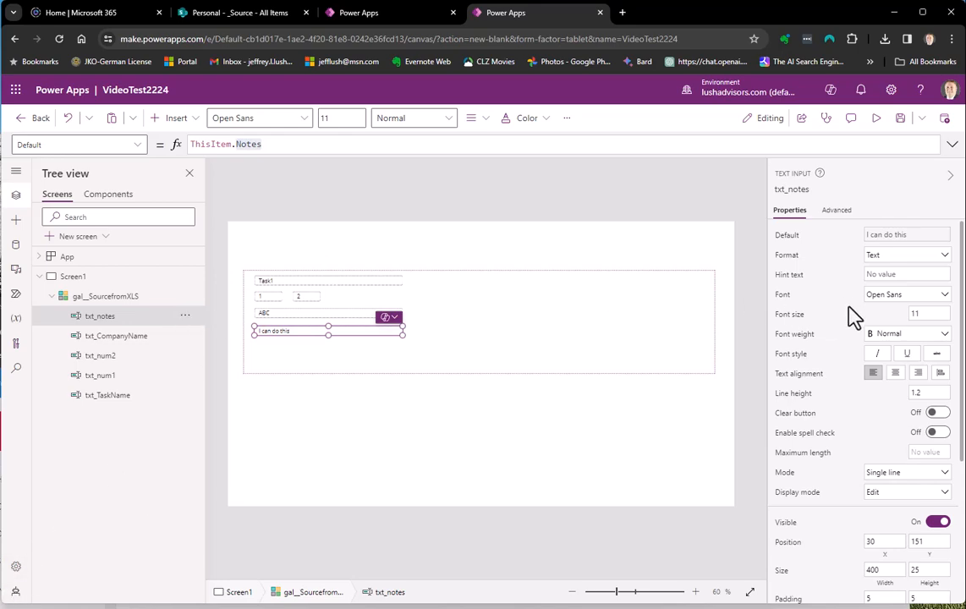
Compare the gallery's fields with the columns in the _SourcefromXLS Excel workbook and SharePoint list, and return to the app editor
{"action": "key", "text": "alt+Tab"}
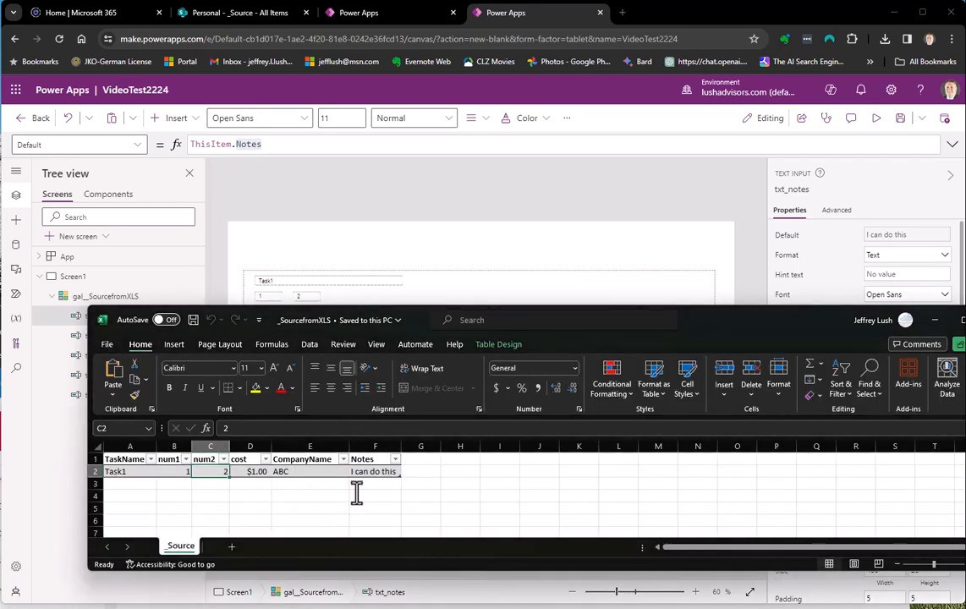
{"action": "key", "text": "alt+Tab"}
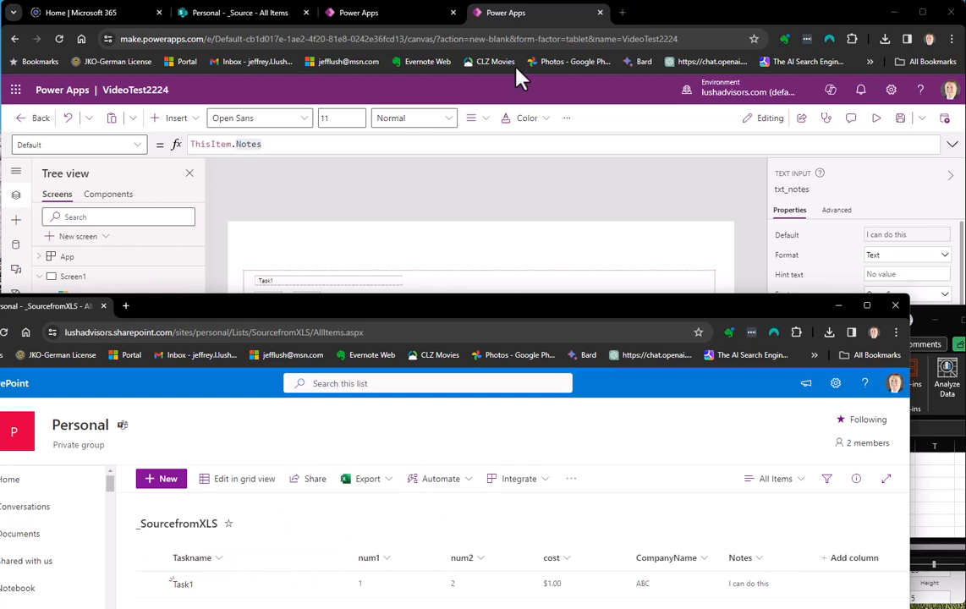
{"action": "left_click", "coordinate": [546, 17]}
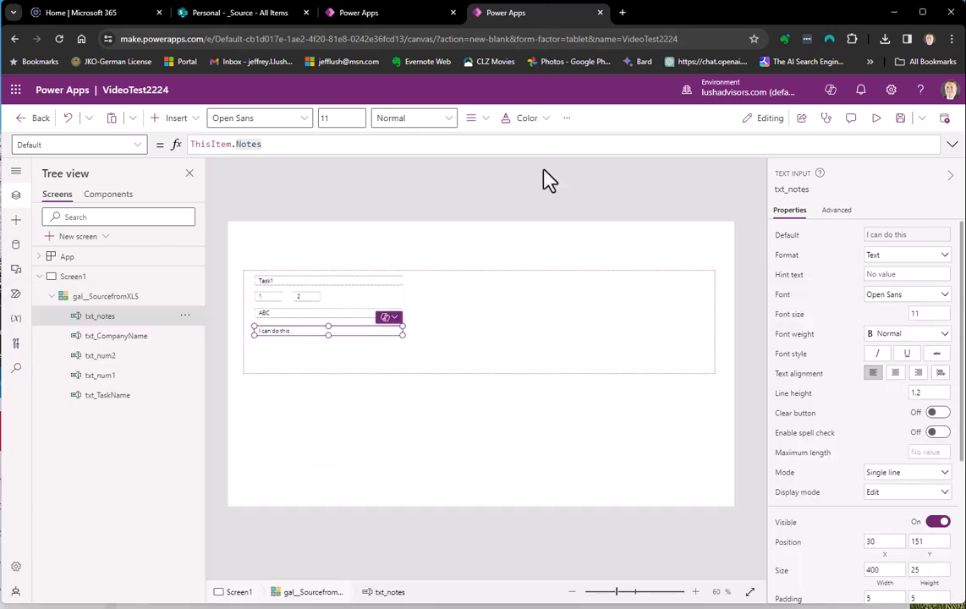
Shrink the height of the gal__SourcefromXLS gallery's item template to 195 so it ends just below the notes field
{"action": "left_click", "coordinate": [419, 201]}
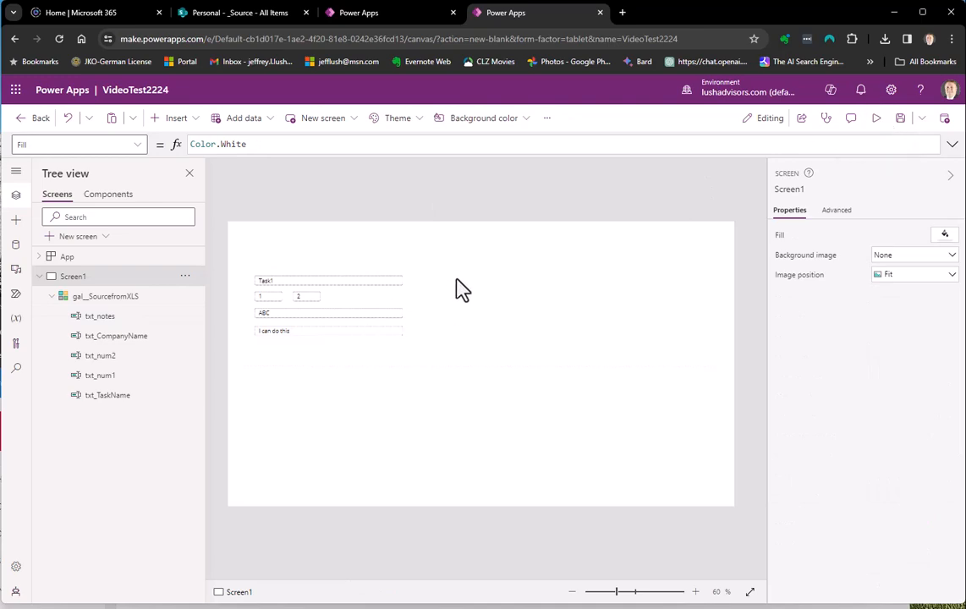
{"action": "left_click", "coordinate": [113, 299]}
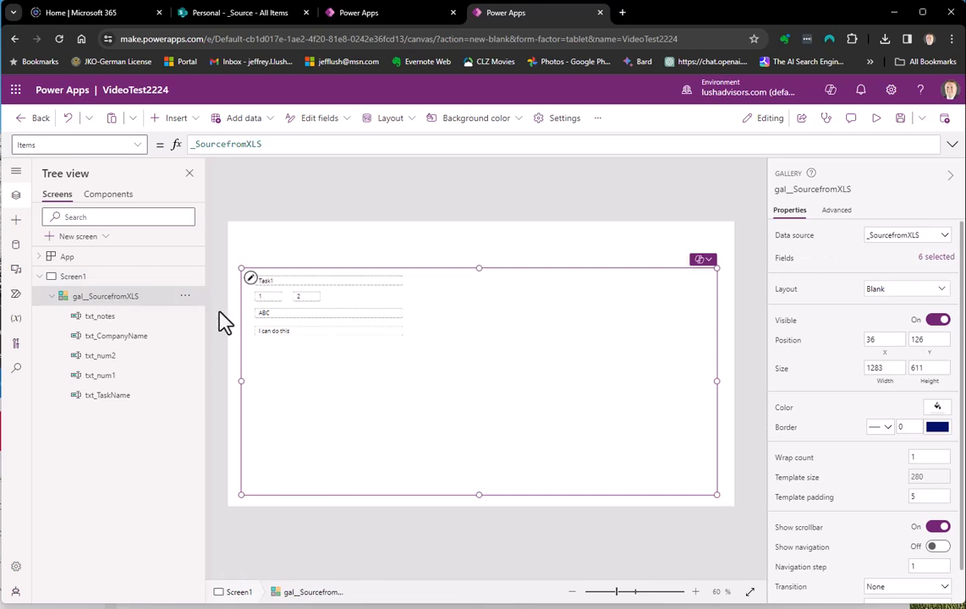
{"action": "left_click", "coordinate": [251, 281]}
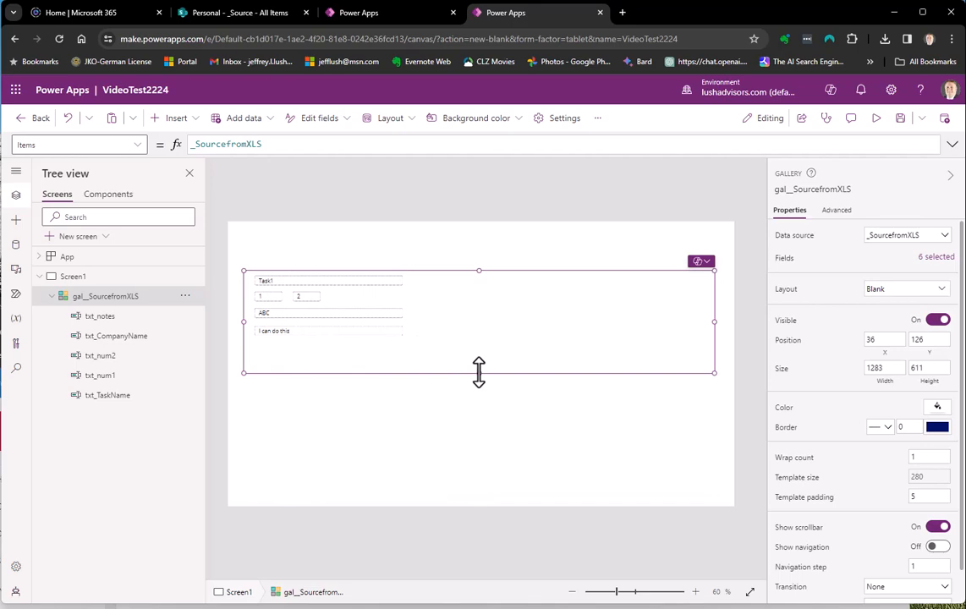
{"action": "left_click_drag", "start_coordinate": [479, 373], "coordinate": [484, 344]}
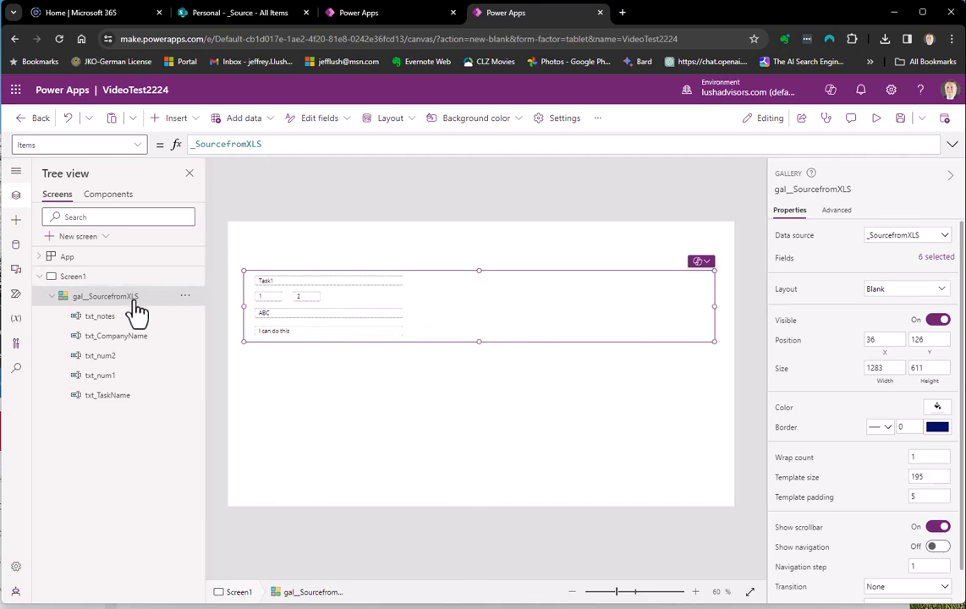
{"action": "left_click", "coordinate": [430, 187]}
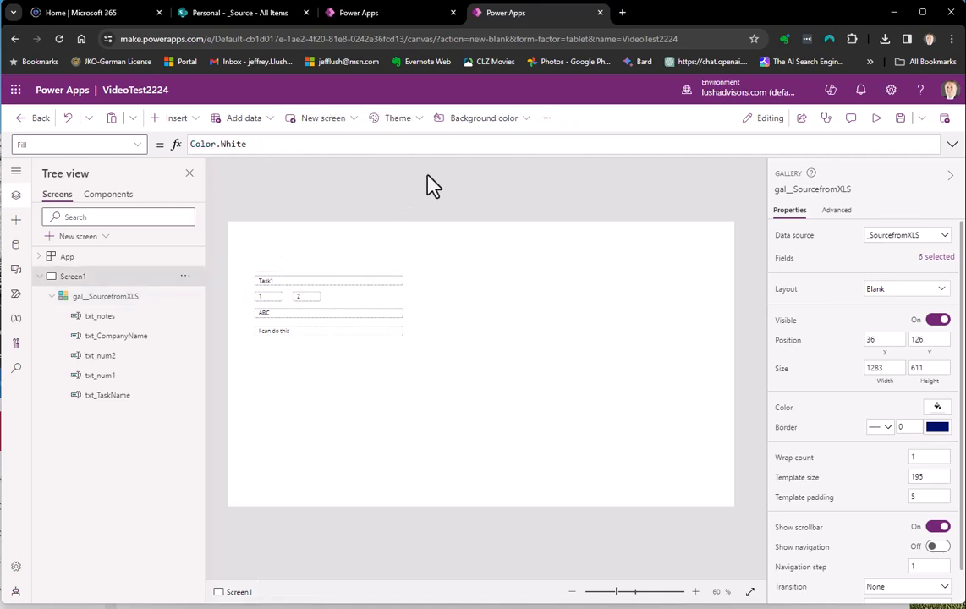
Check the SharePoint _Source list and close the separate browser window showing the _SourcefromXLS list
{"action": "left_click", "coordinate": [241, 14]}
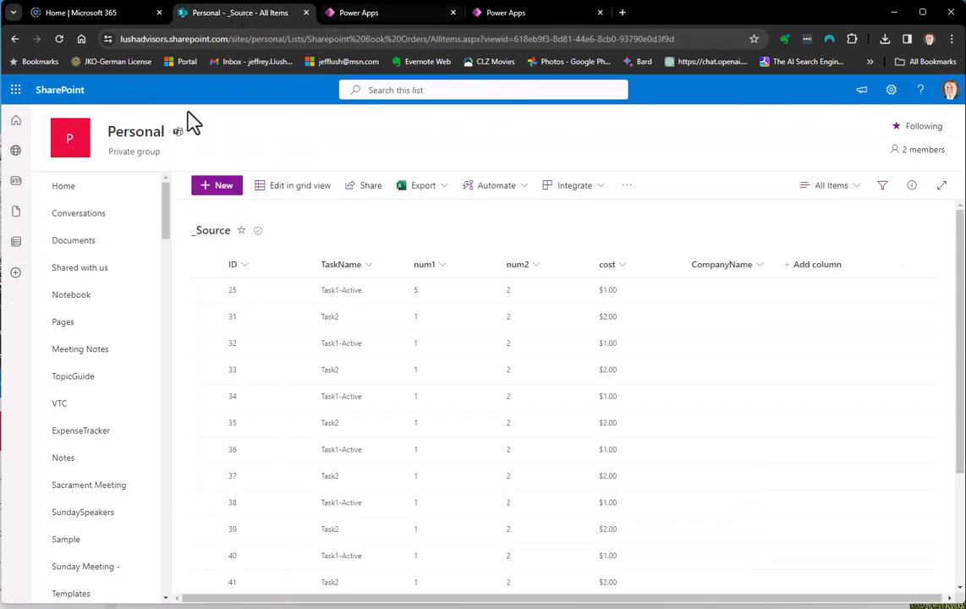
{"action": "left_click", "coordinate": [533, 15]}
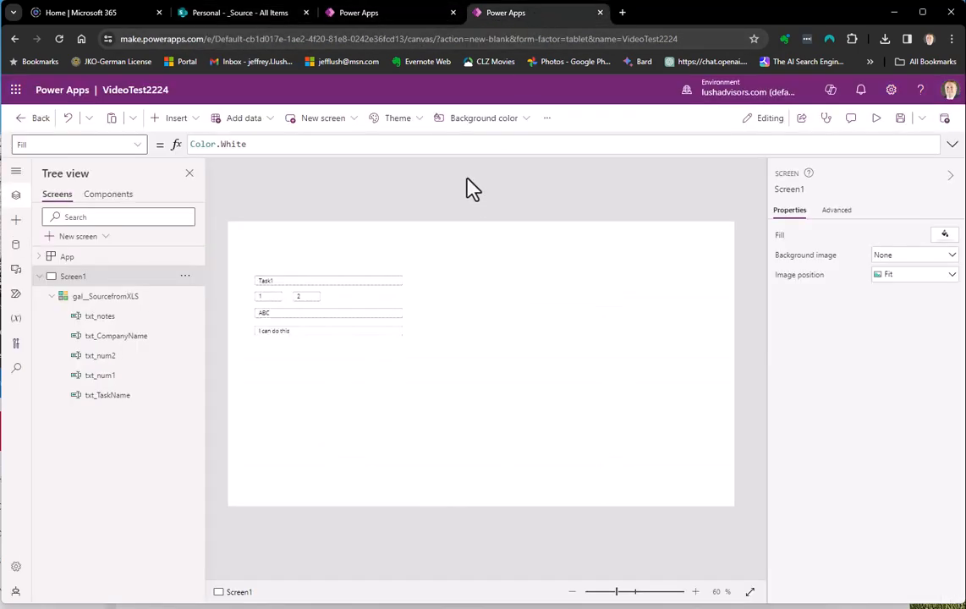
{"action": "left_click", "coordinate": [0, 513]}
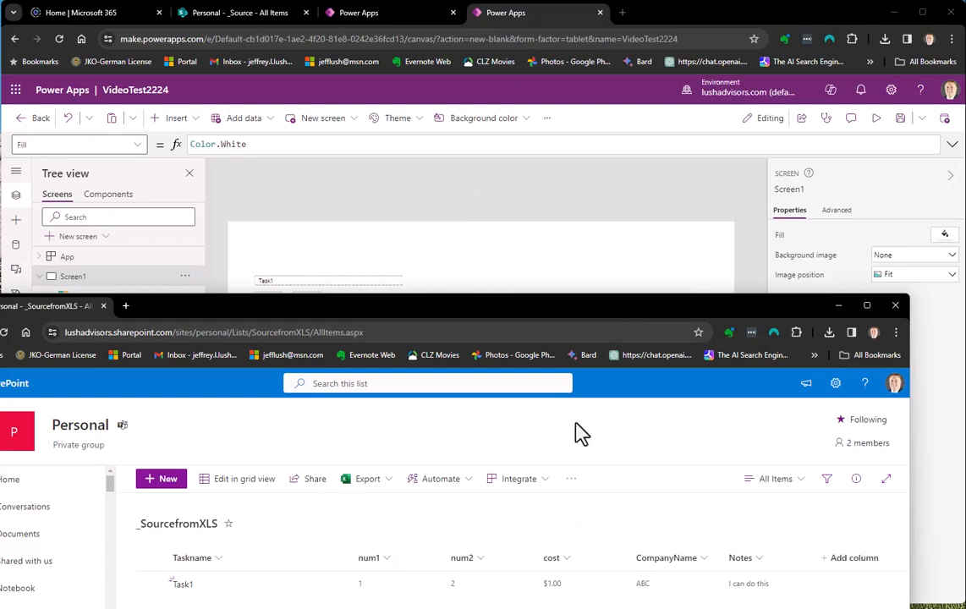
{"action": "left_click", "coordinate": [897, 305]}
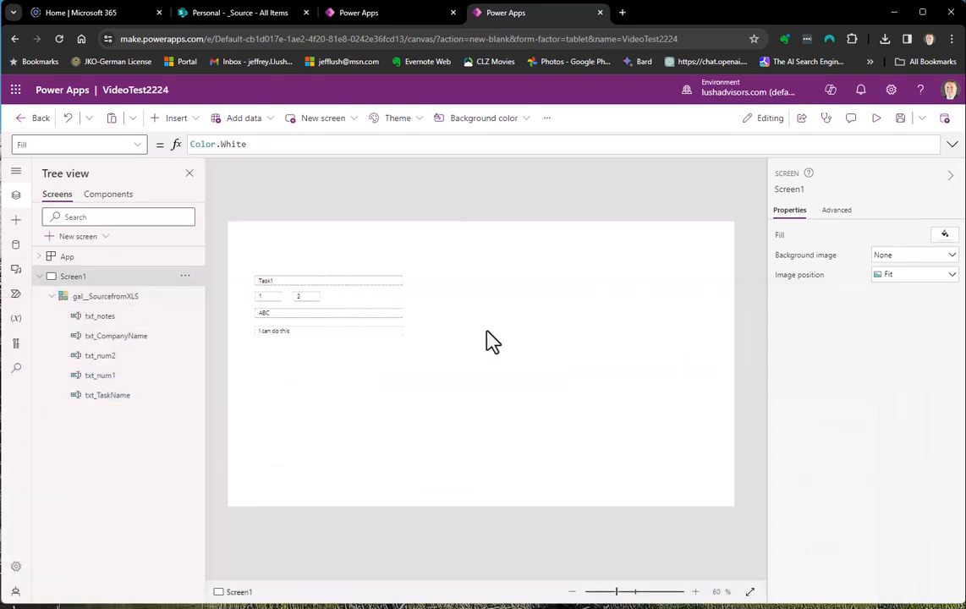
Open the _SourcefromXLS data source's SharePoint list from the app for editing and show it in grid view
{"action": "left_click", "coordinate": [16, 248]}
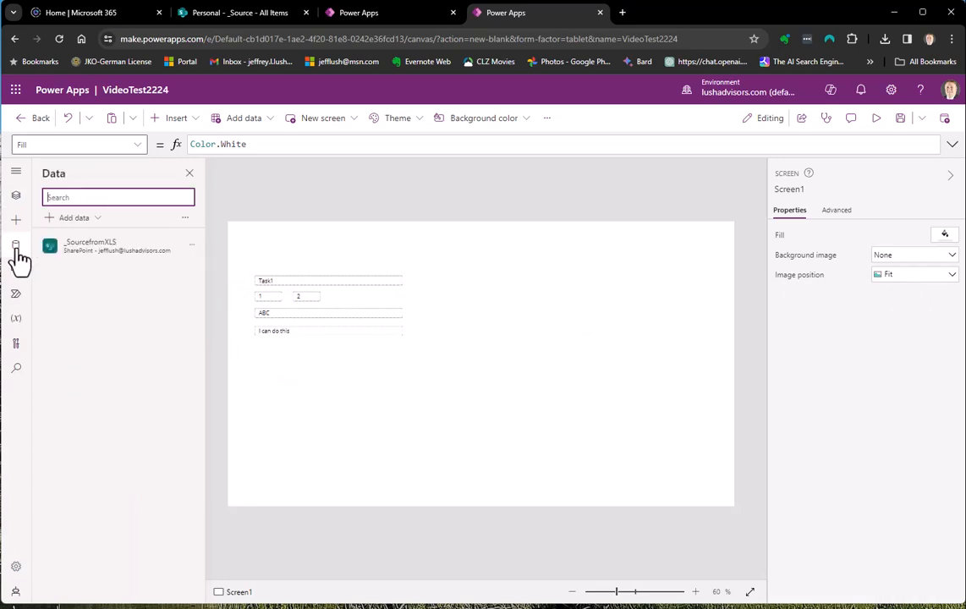
{"action": "left_click", "coordinate": [192, 248]}
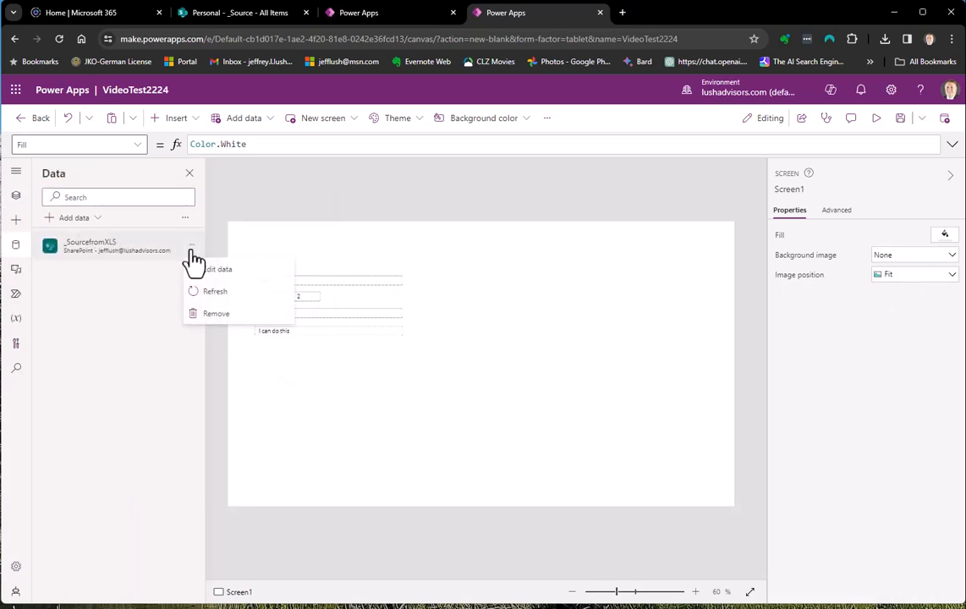
{"action": "left_click", "coordinate": [223, 271]}
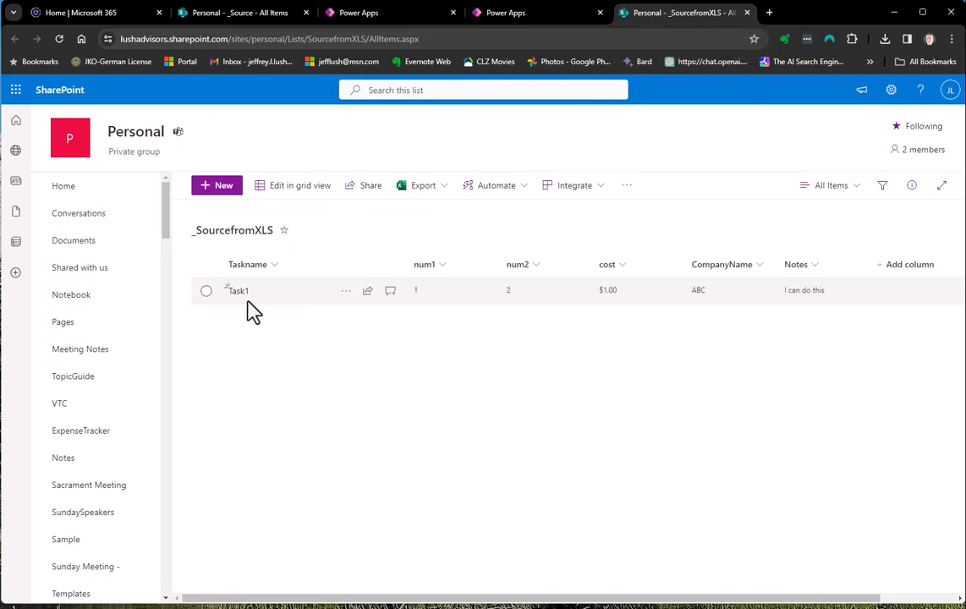
{"action": "left_click", "coordinate": [284, 194]}
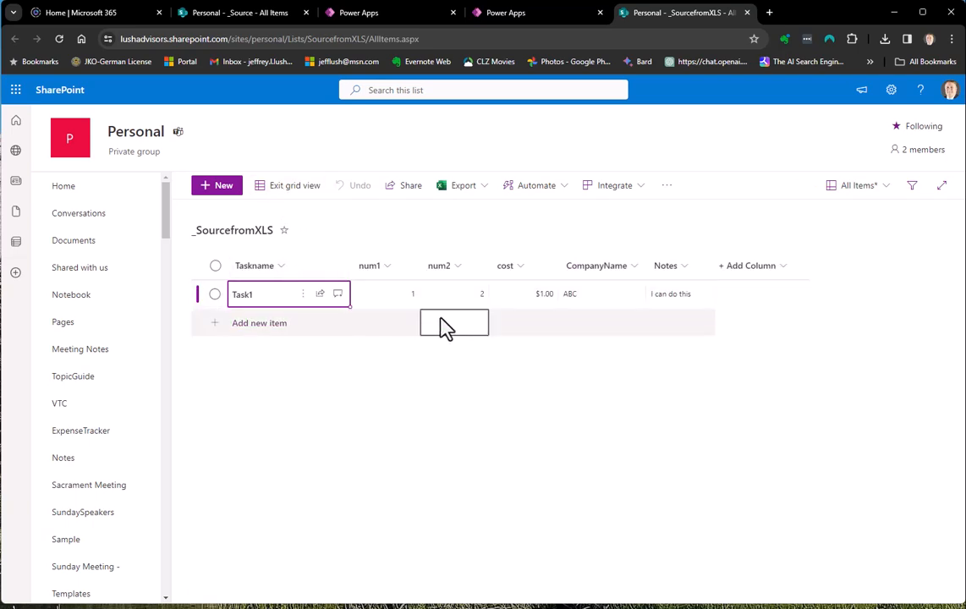
Copy all cells of the Task1 row into a new list item and change the copy's Taskname to Task2
{"action": "key", "text": "shift+Right"}
{"action": "key", "text": "shift+Right"}
{"action": "key", "text": "shift+Right"}
{"action": "key", "text": "shift+Right"}
{"action": "key", "text": "shift+Right"}
{"action": "key", "text": "ctrl+c"}
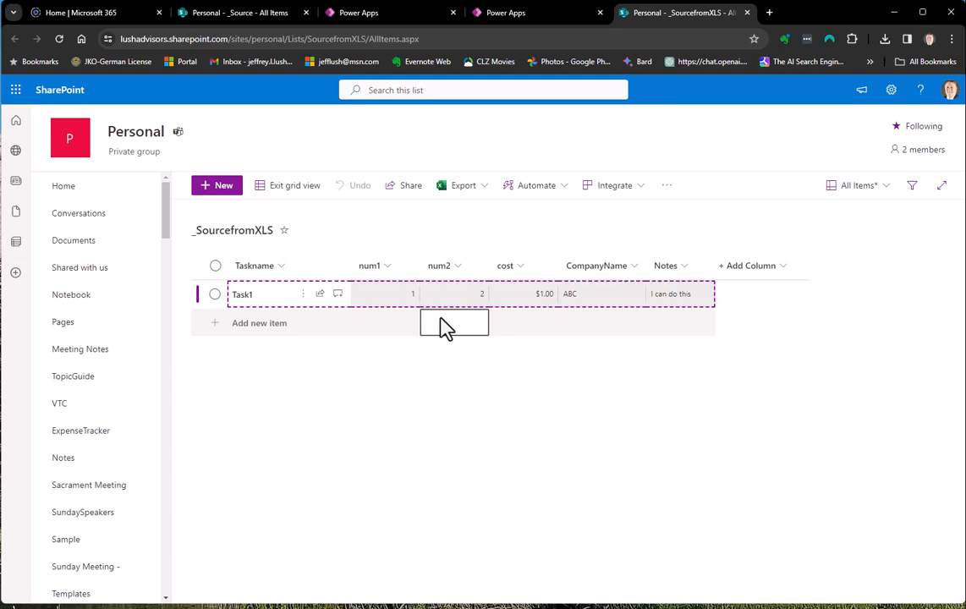
{"action": "left_click", "coordinate": [309, 330]}
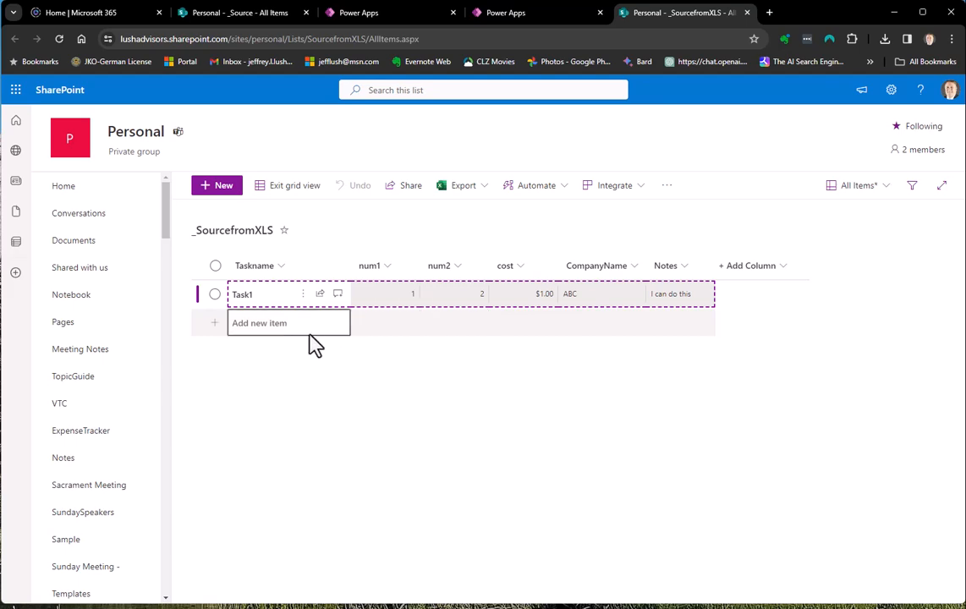
{"action": "left_click", "coordinate": [255, 329]}
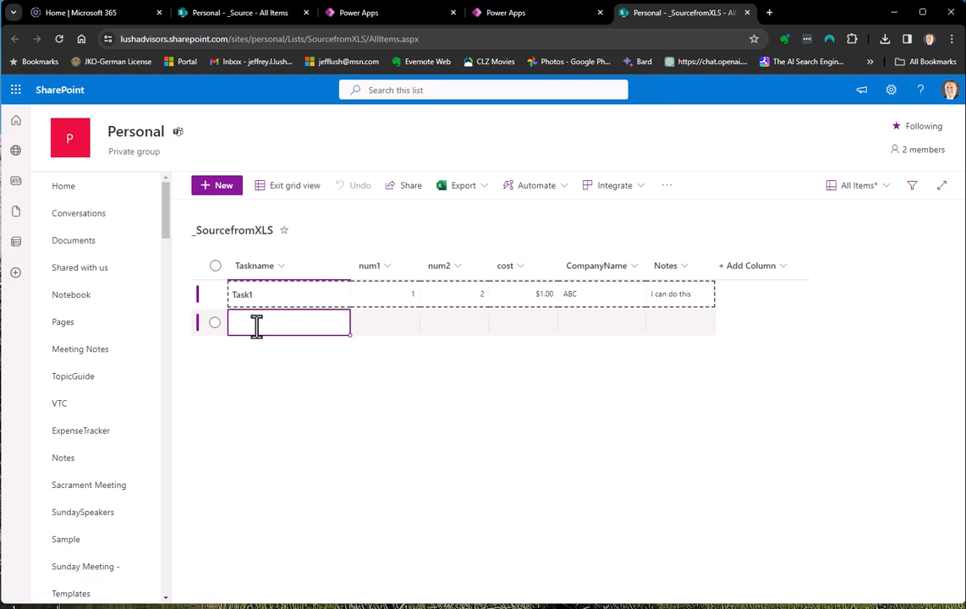
{"action": "key", "text": "ctrl+v"}
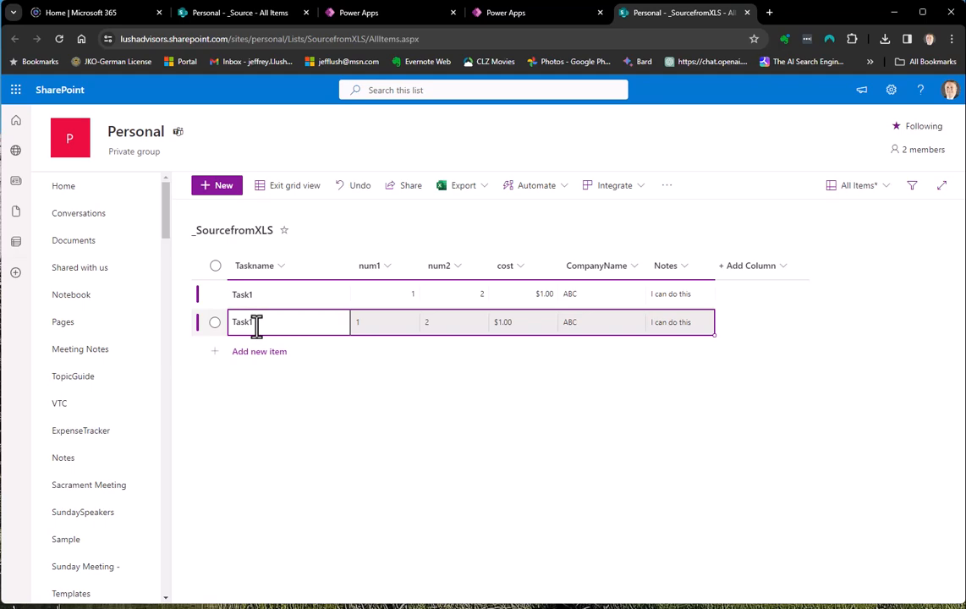
{"action": "left_click", "coordinate": [257, 324]}
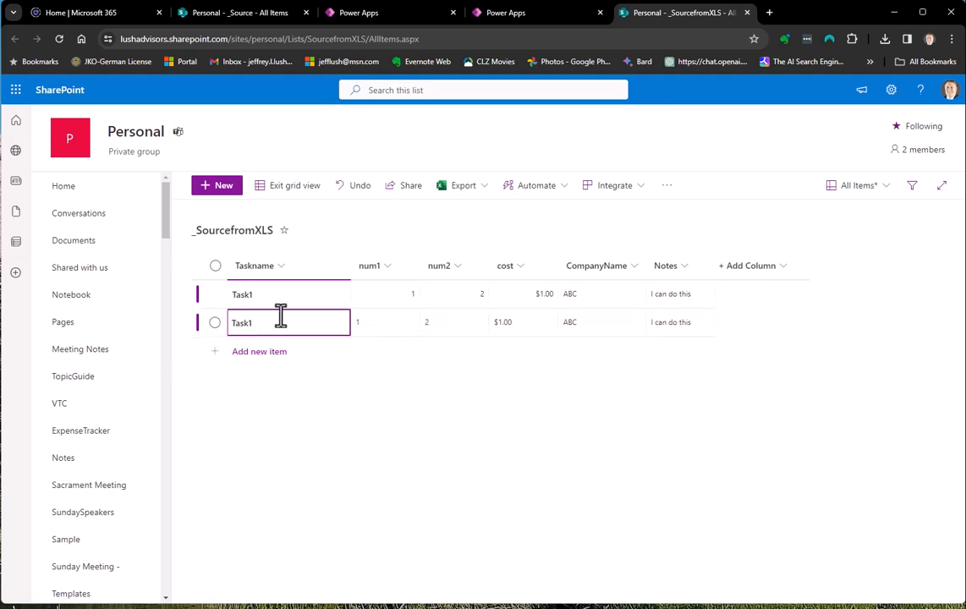
{"action": "key", "text": "Tab"}
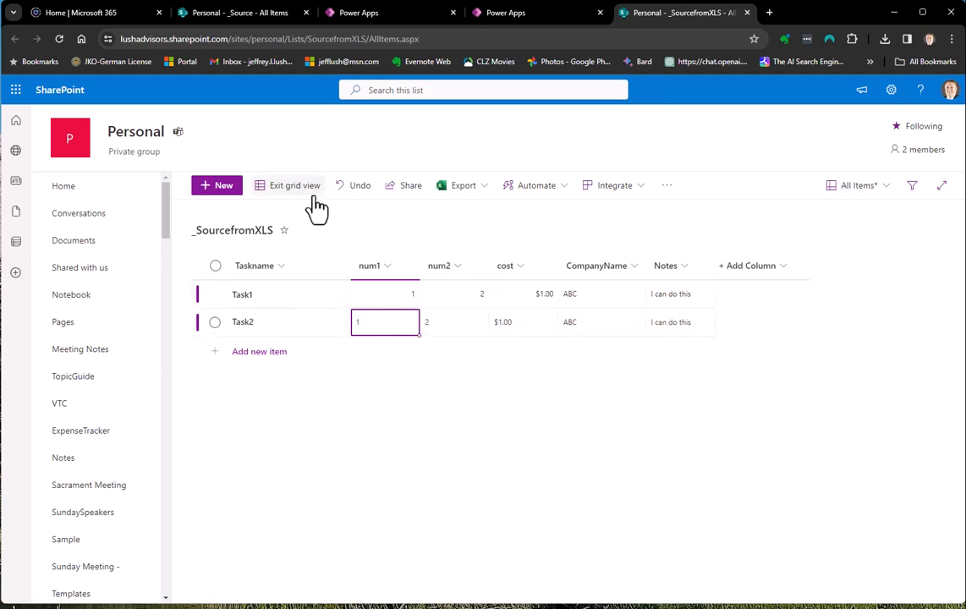
Exit the list's grid view, open the Task2 item and try to change its CompanyName to DEF
{"action": "left_click", "coordinate": [311, 191]}
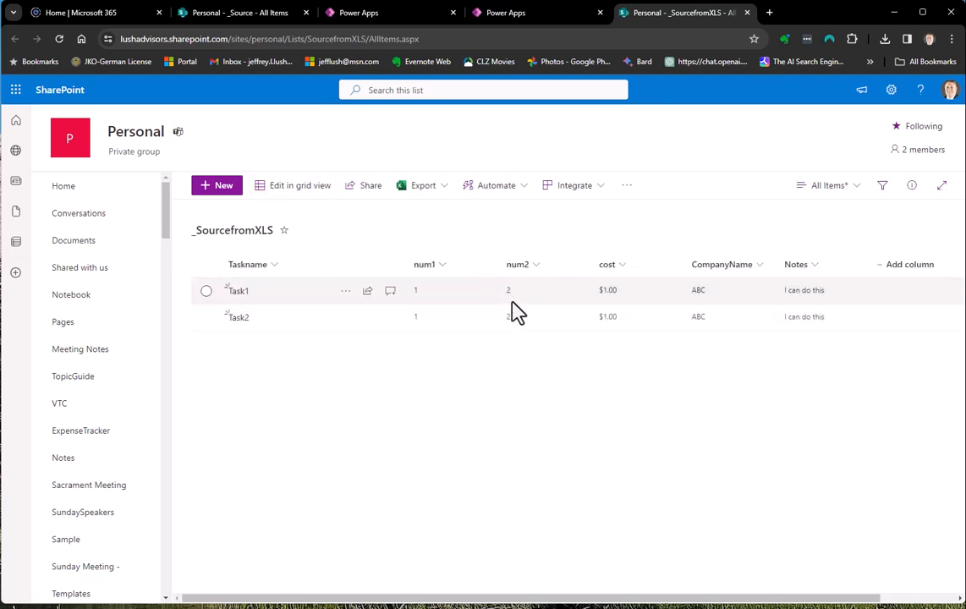
{"action": "left_click", "coordinate": [702, 319]}
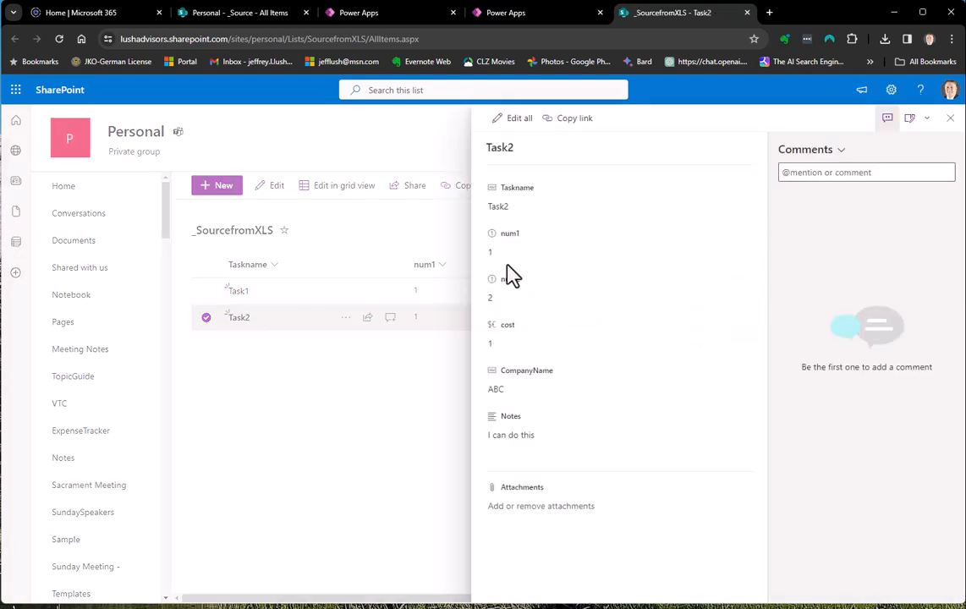
{"action": "left_click", "coordinate": [498, 390]}
{"action": "double_click", "coordinate": [498, 390]}
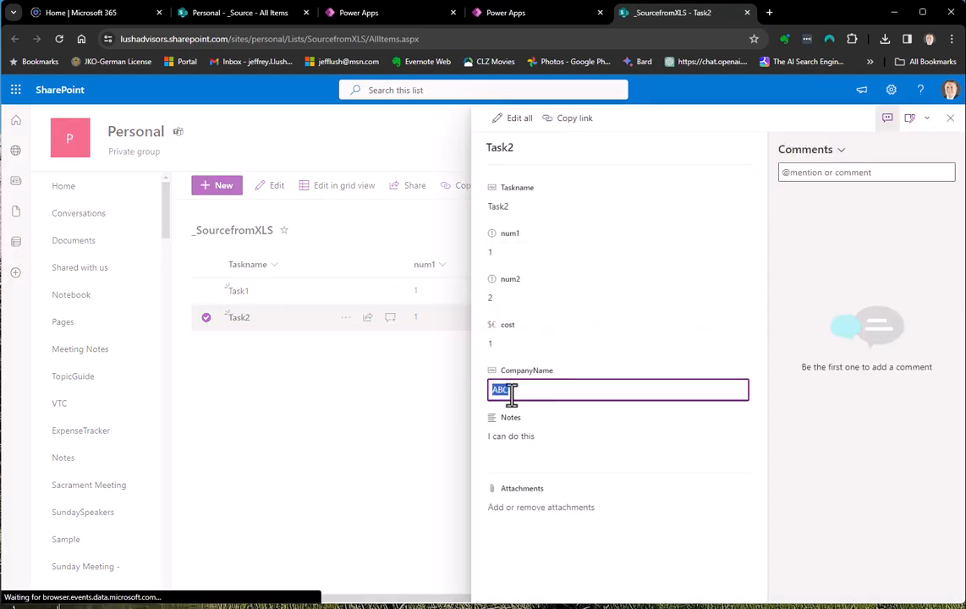
{"action": "type", "text": "DEF"}
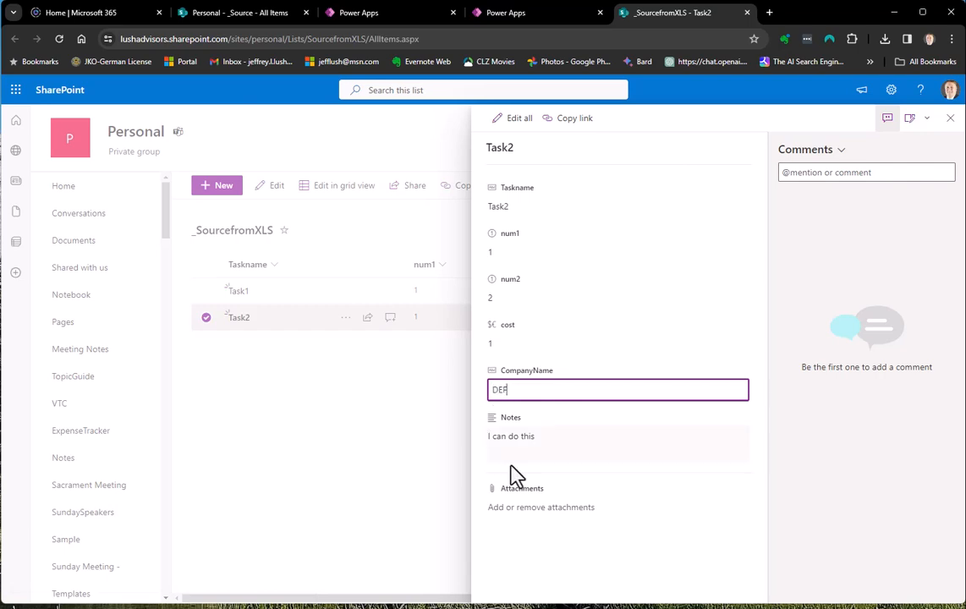
{"action": "left_click", "coordinate": [546, 443]}
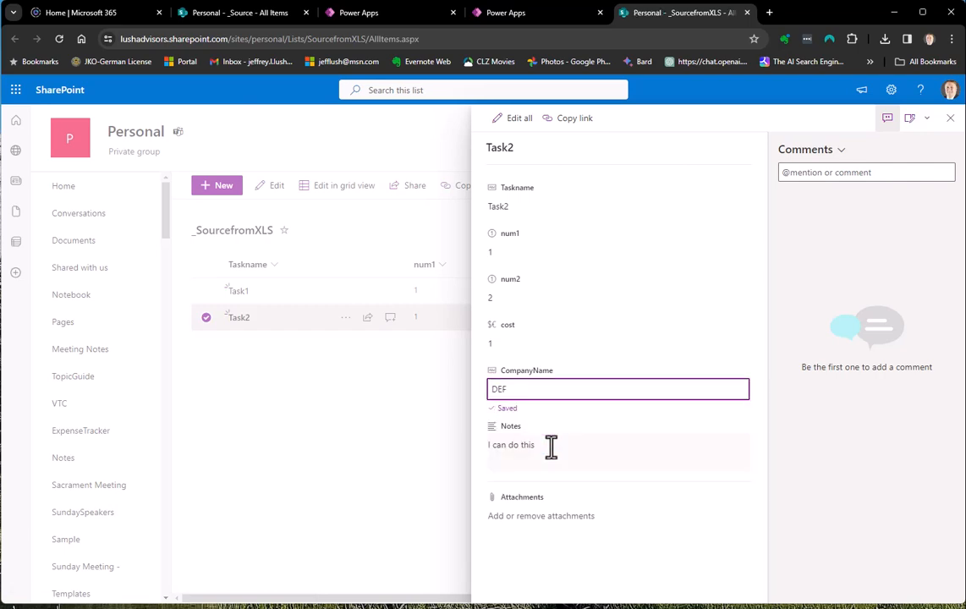
{"action": "key", "text": "ctrl+s"}
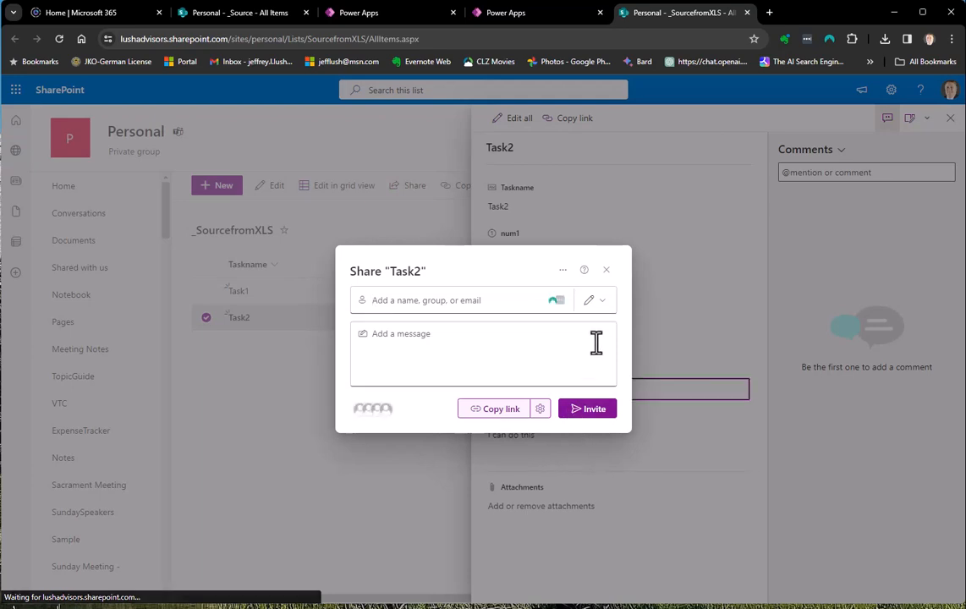
{"action": "left_click", "coordinate": [606, 271]}
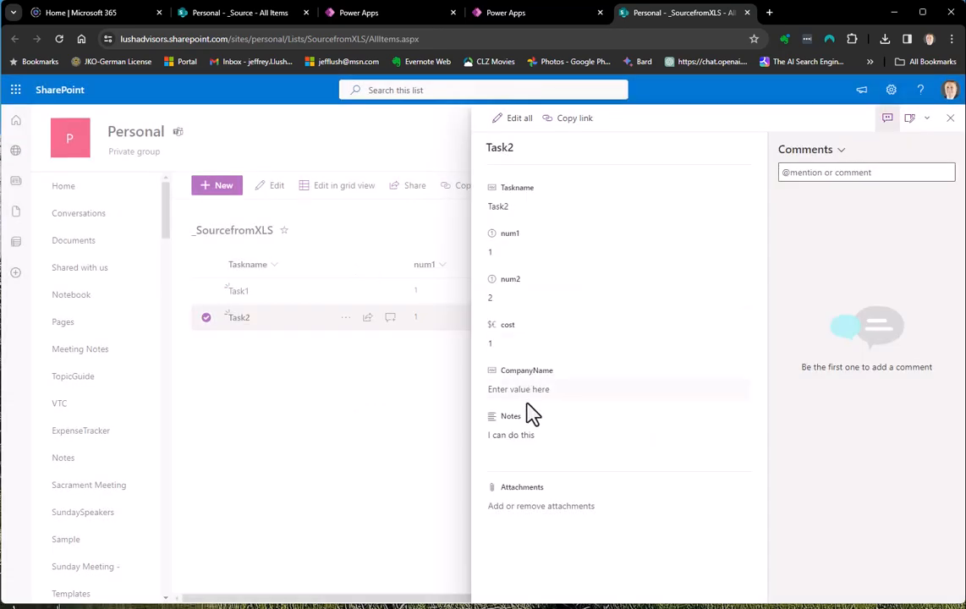
Replace the Task2 item's Notes with "Yes I can" and close its details
{"action": "left_click", "coordinate": [508, 439]}
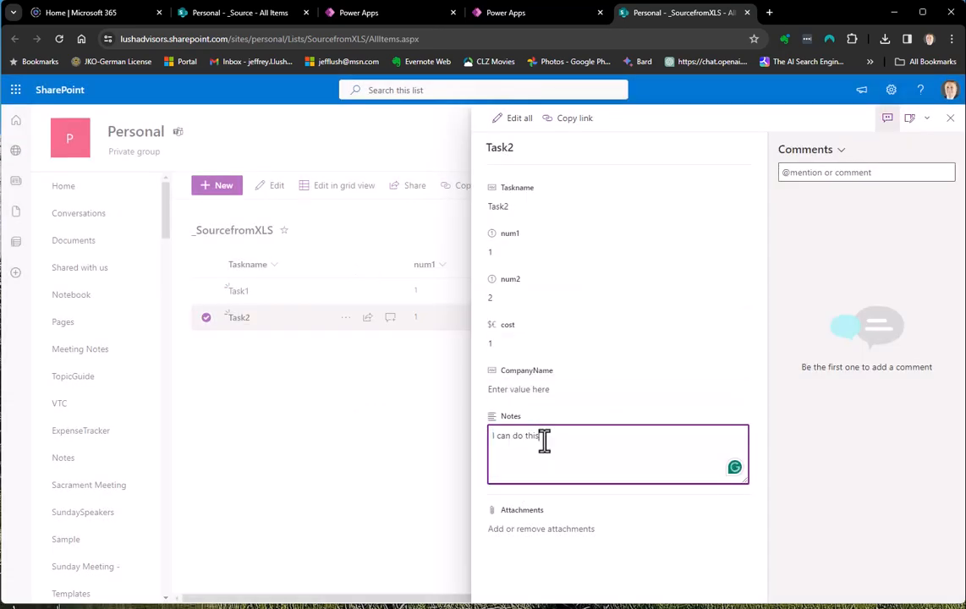
{"action": "left_click", "coordinate": [447, 440]}
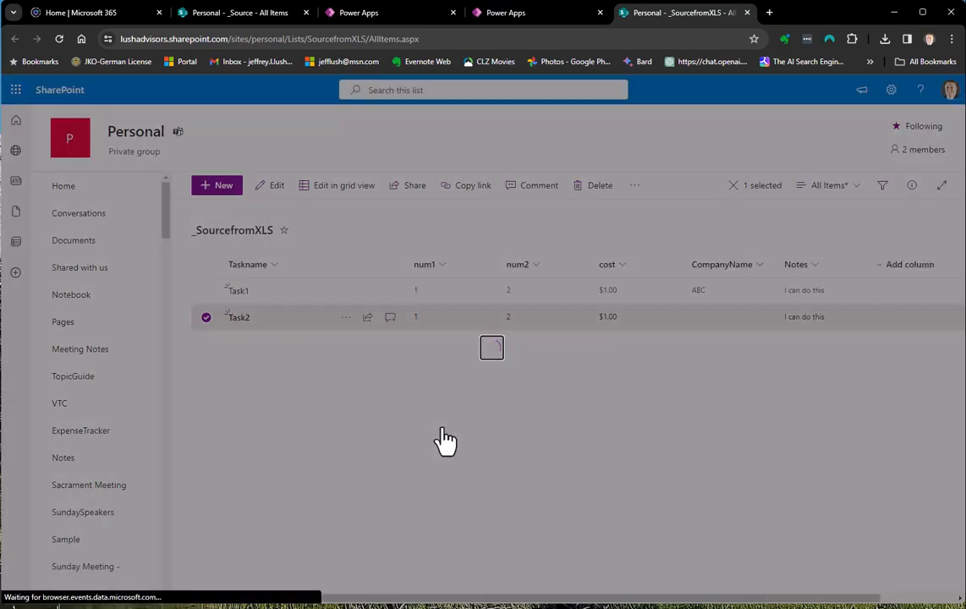
{"action": "left_click", "coordinate": [446, 440]}
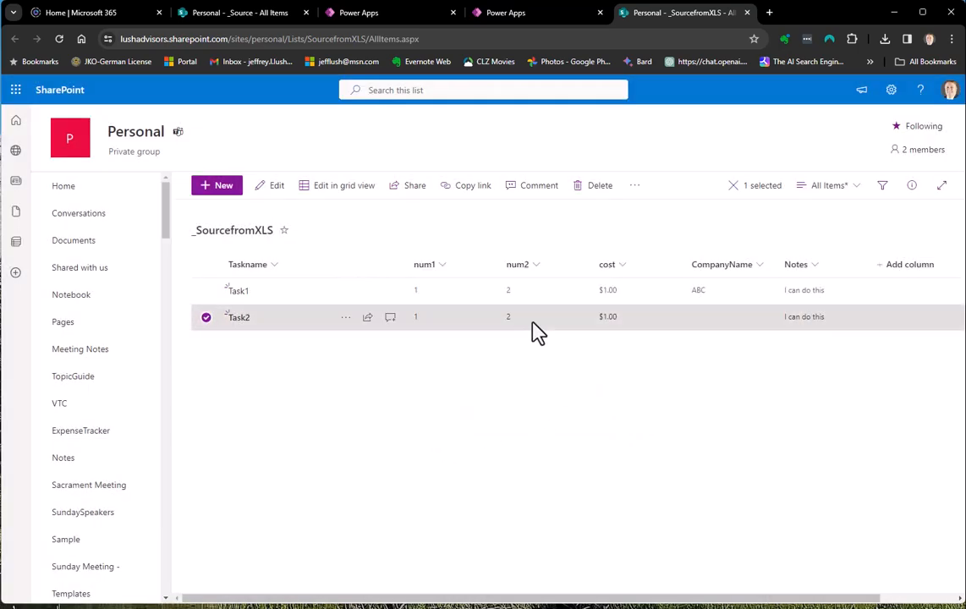
{"action": "left_click", "coordinate": [795, 330]}
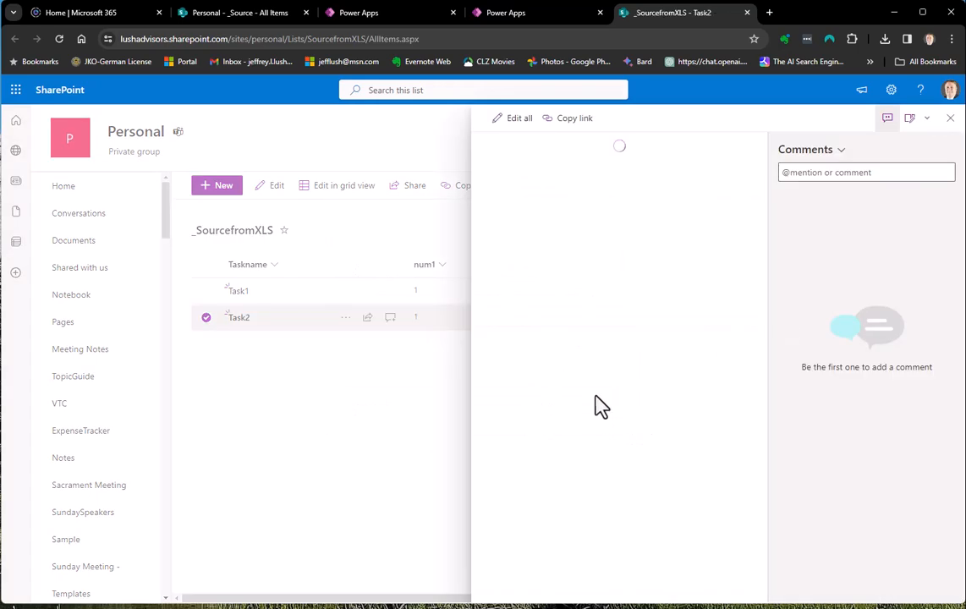
{"action": "left_click", "coordinate": [534, 436]}
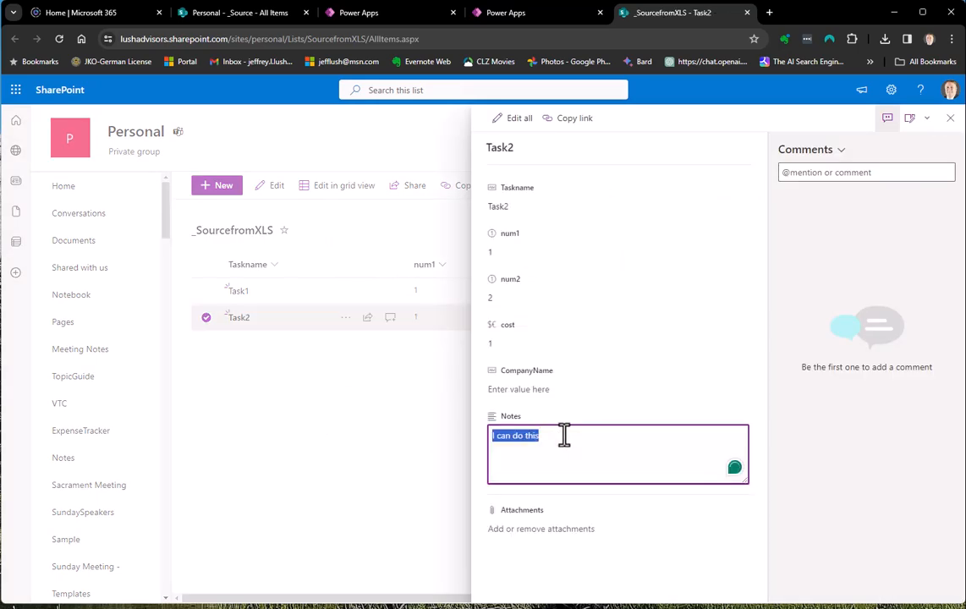
{"action": "type", "text": "y"}
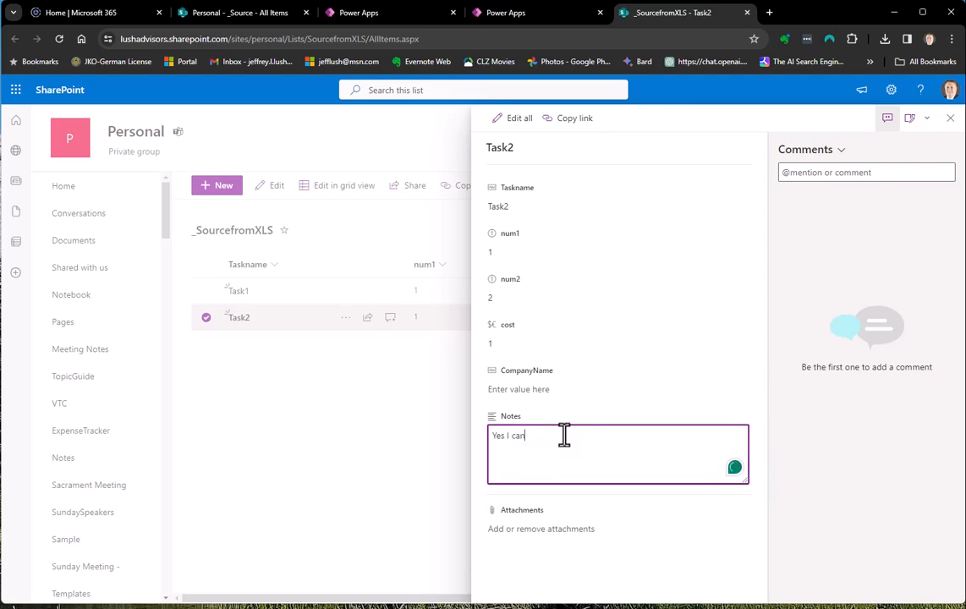
{"action": "key", "text": "Tab"}
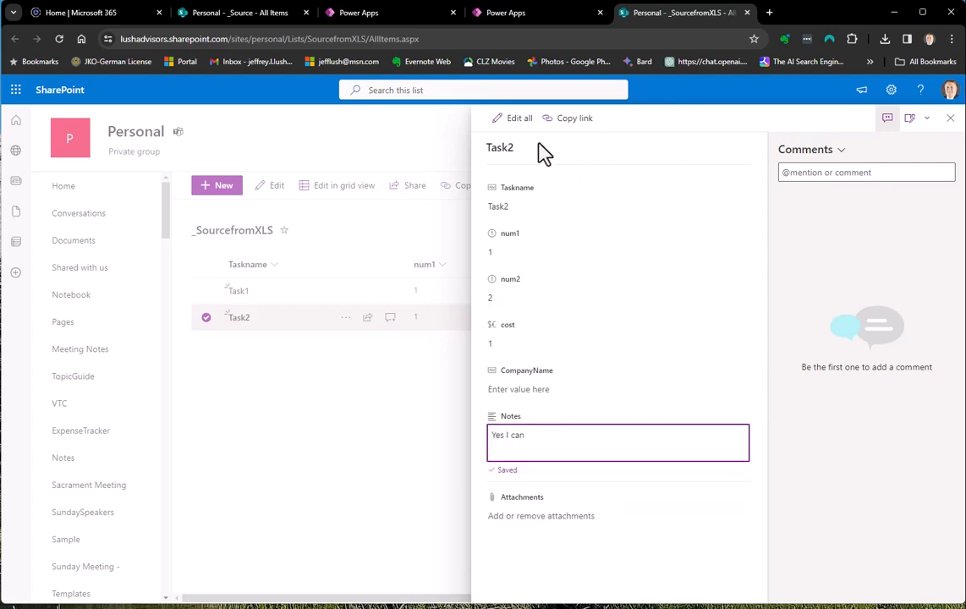
{"action": "left_click", "coordinate": [950, 118]}
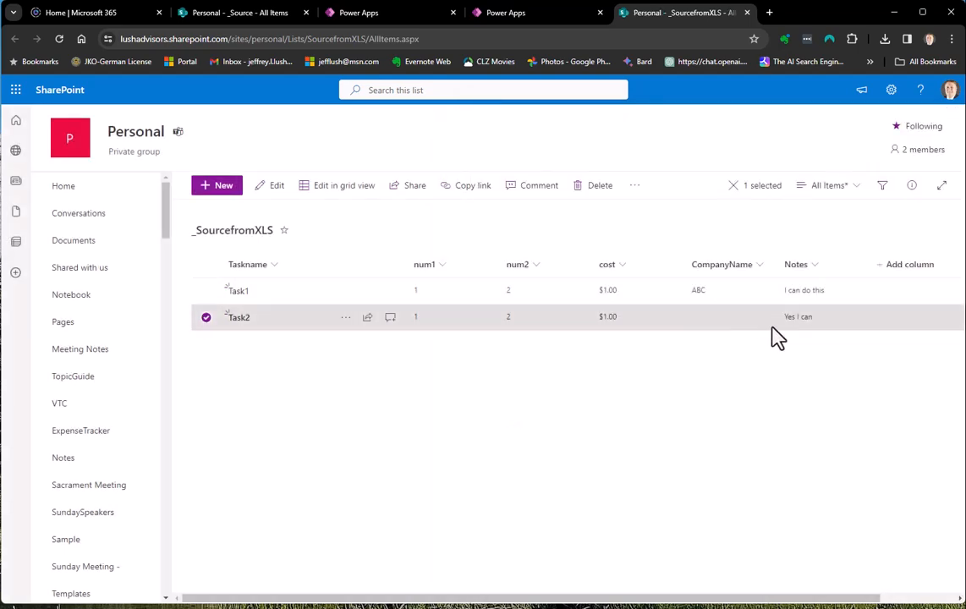
{"action": "left_click", "coordinate": [628, 370]}
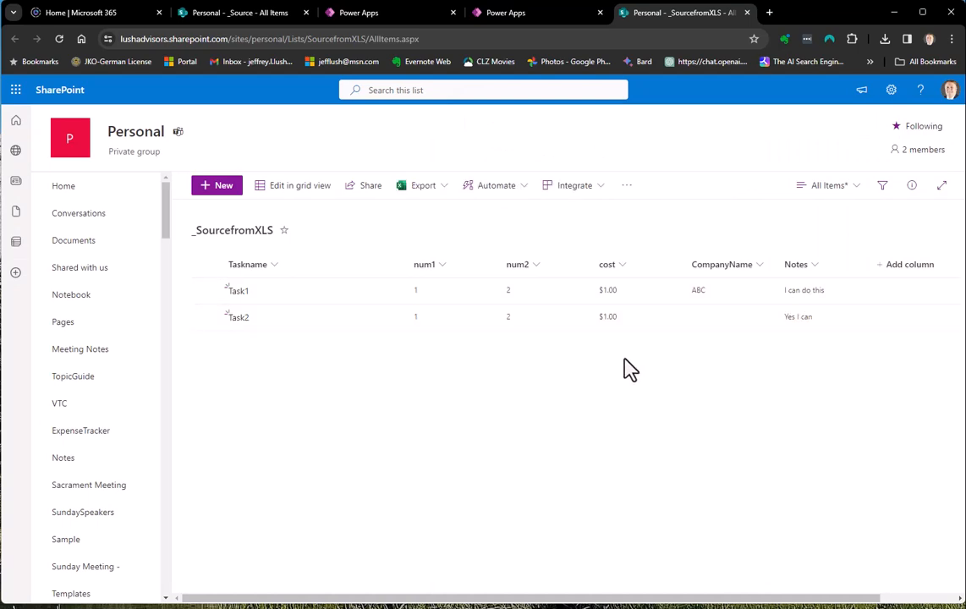
Switch to Power Apps, refresh the _SourcefromXLS data source and show the tree of screens and controls
{"action": "left_click", "coordinate": [538, 16]}
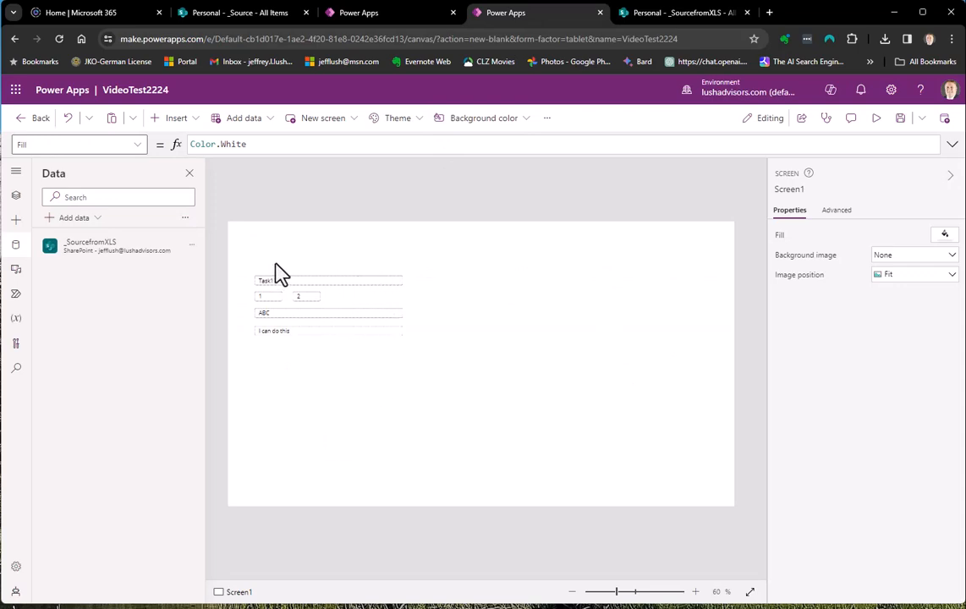
{"action": "left_click", "coordinate": [190, 247]}
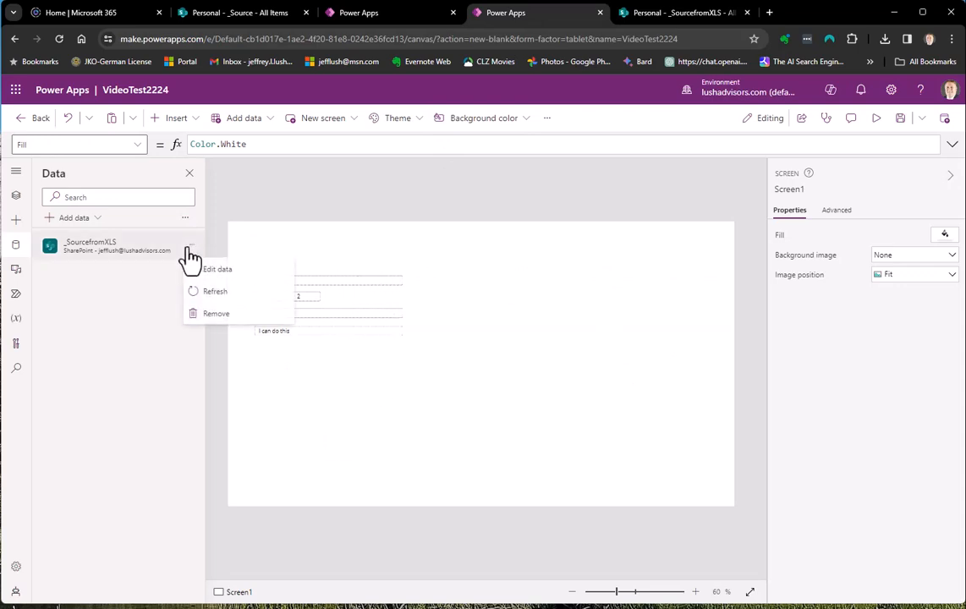
{"action": "left_click", "coordinate": [217, 292]}
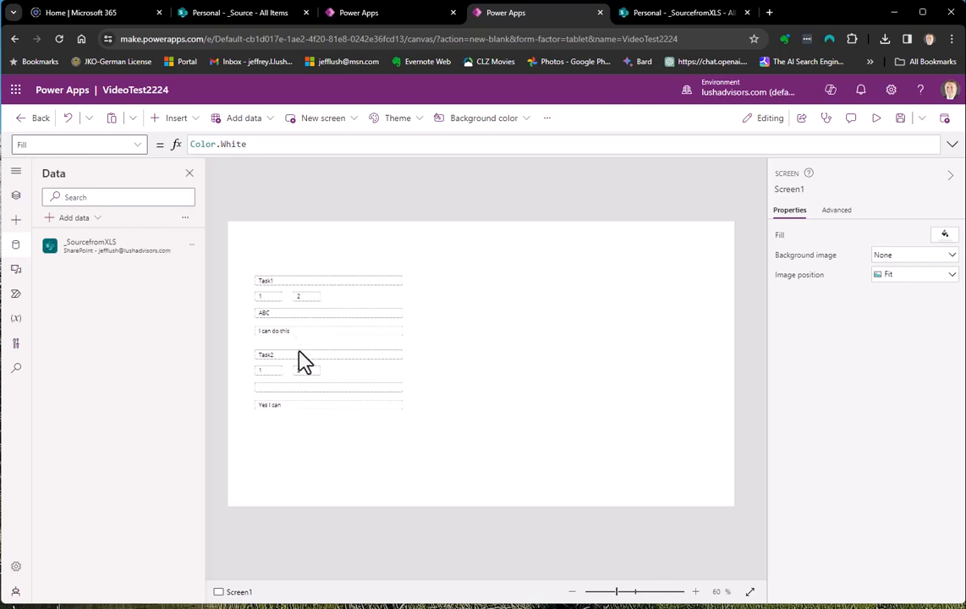
{"action": "left_click", "coordinate": [16, 196]}
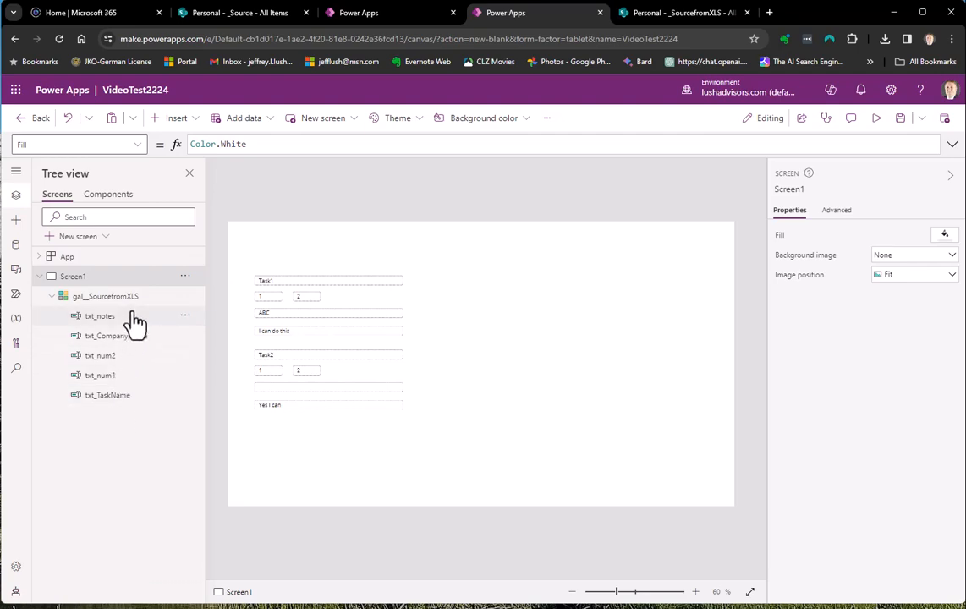
Preview the app, change Task2's notes input to "Yes I Can", try the number inputs and leave the preview
{"action": "left_click", "coordinate": [878, 127]}
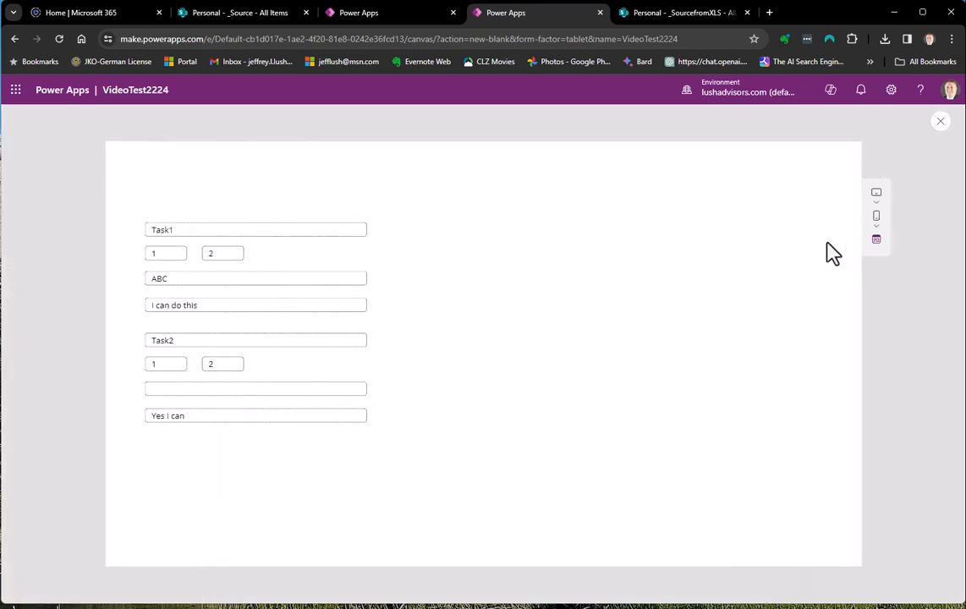
{"action": "left_click", "coordinate": [197, 411]}
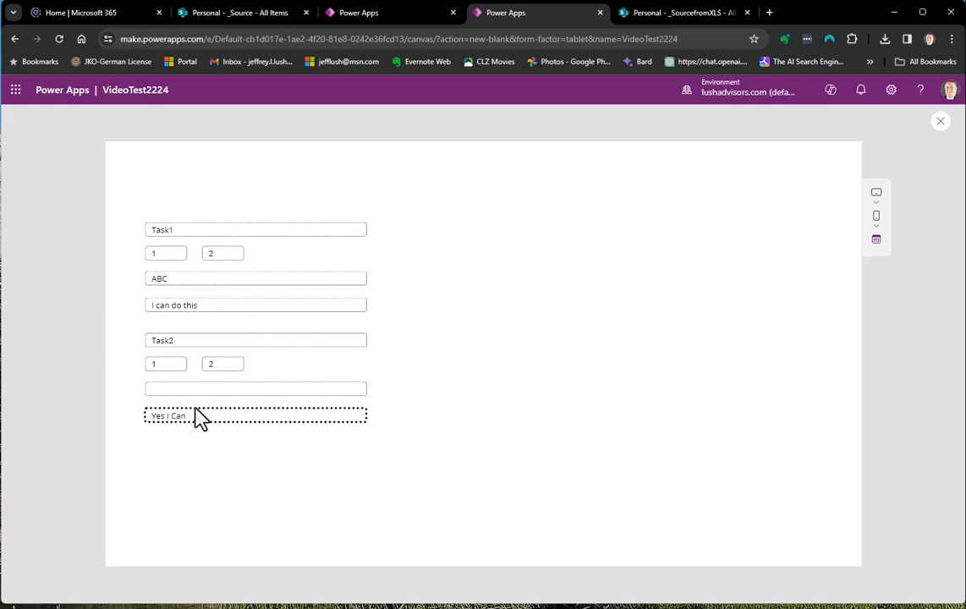
{"action": "left_click", "coordinate": [255, 188]}
{"action": "left_click", "coordinate": [240, 252]}
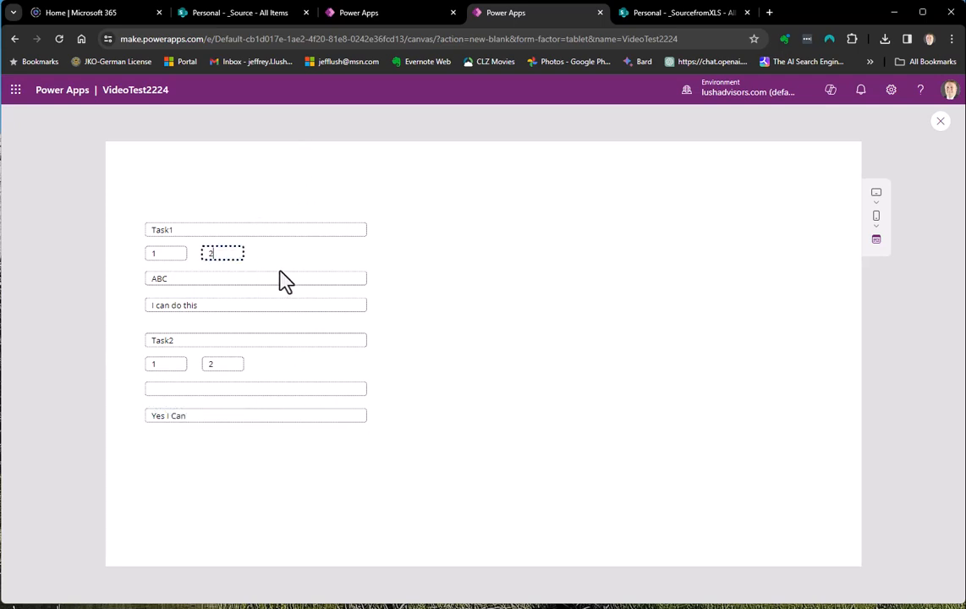
{"action": "left_click", "coordinate": [150, 254]}
{"action": "left_click", "coordinate": [160, 365]}
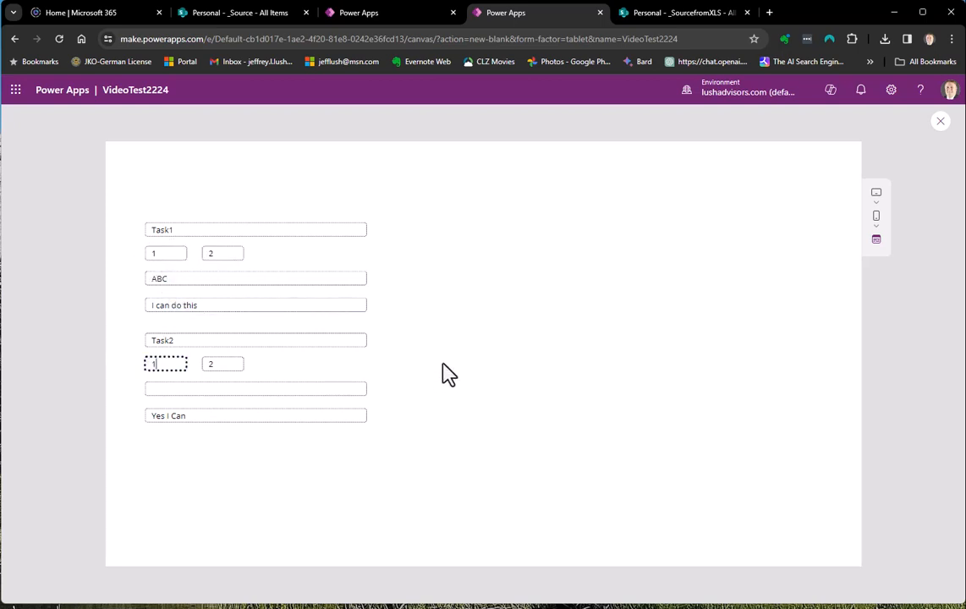
{"action": "left_click", "coordinate": [246, 203]}
{"action": "left_click", "coordinate": [940, 121]}
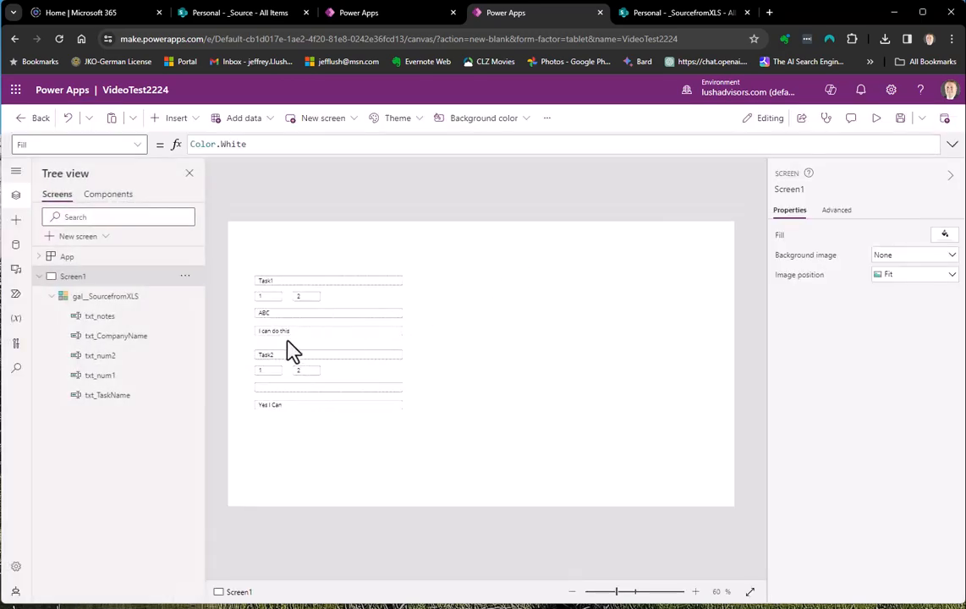
Shrink the gal__SourcefromXLS gallery to a height of about 199 so it fits a single item
{"action": "left_click", "coordinate": [296, 351]}
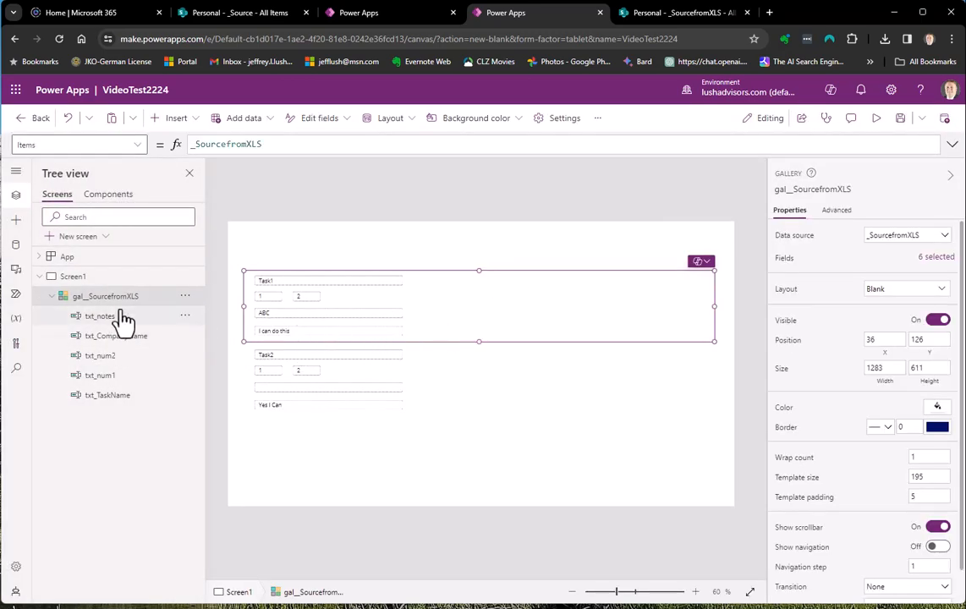
{"action": "left_click", "coordinate": [253, 281]}
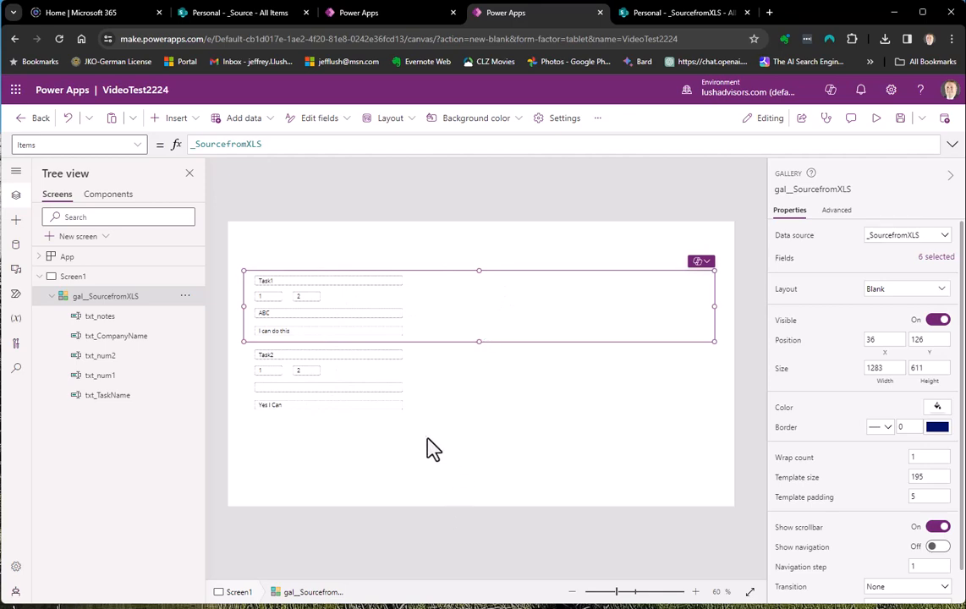
{"action": "left_click", "coordinate": [124, 297]}
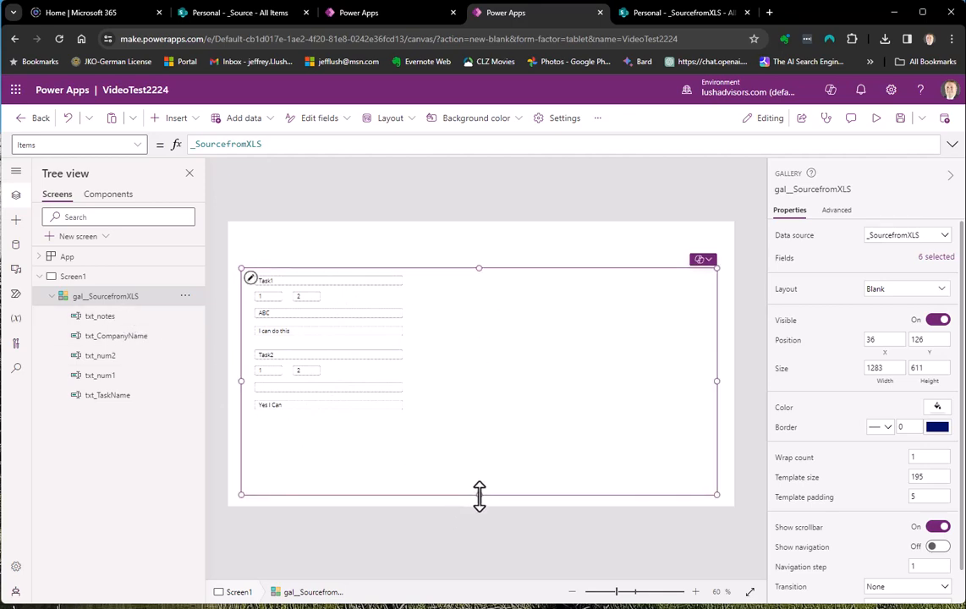
{"action": "left_click_drag", "start_coordinate": [479, 496], "coordinate": [509, 341]}
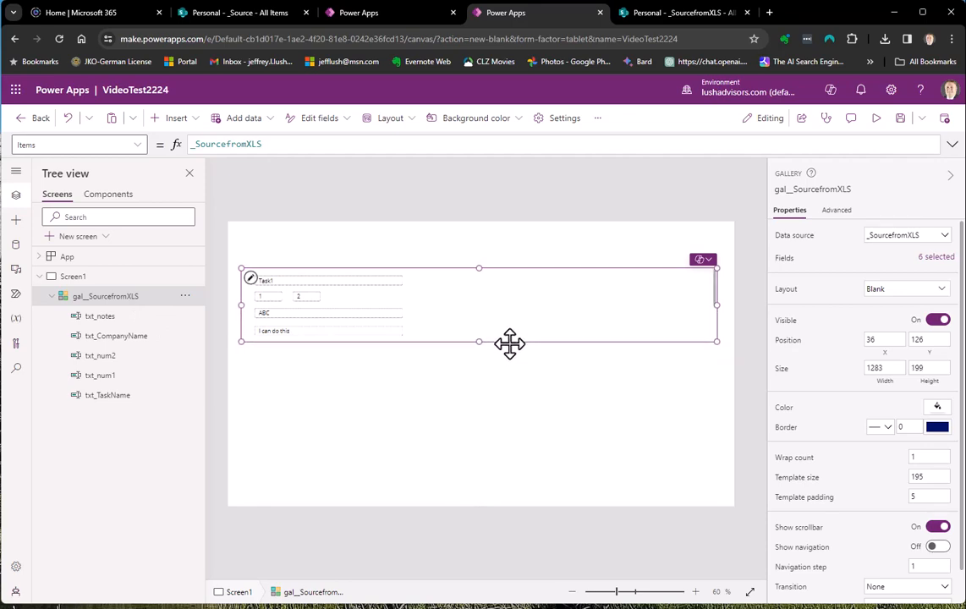
{"action": "left_click", "coordinate": [308, 261]}
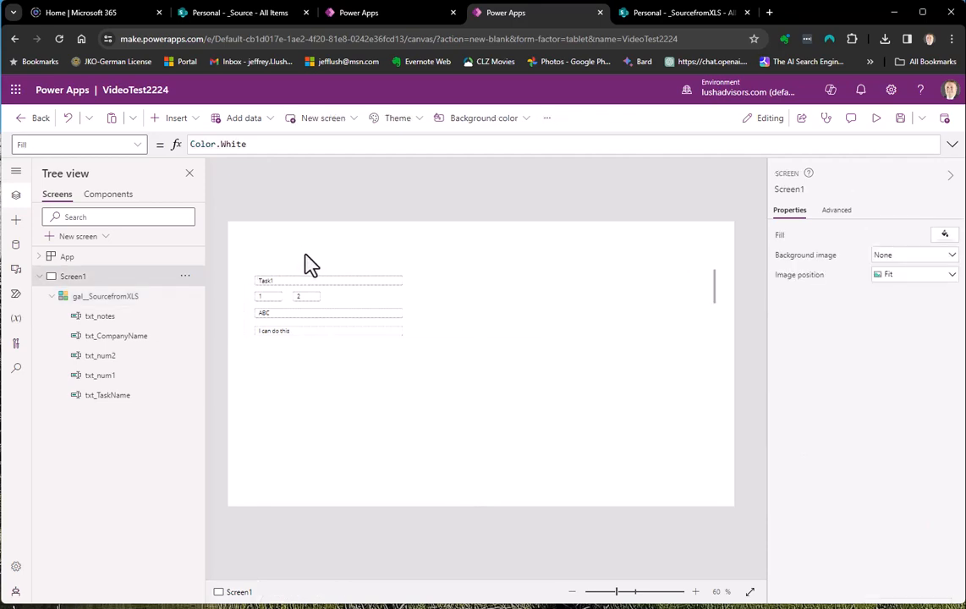
Preview the app to test scrolling through the shortened gallery, then return to editing
{"action": "left_click", "coordinate": [879, 121]}
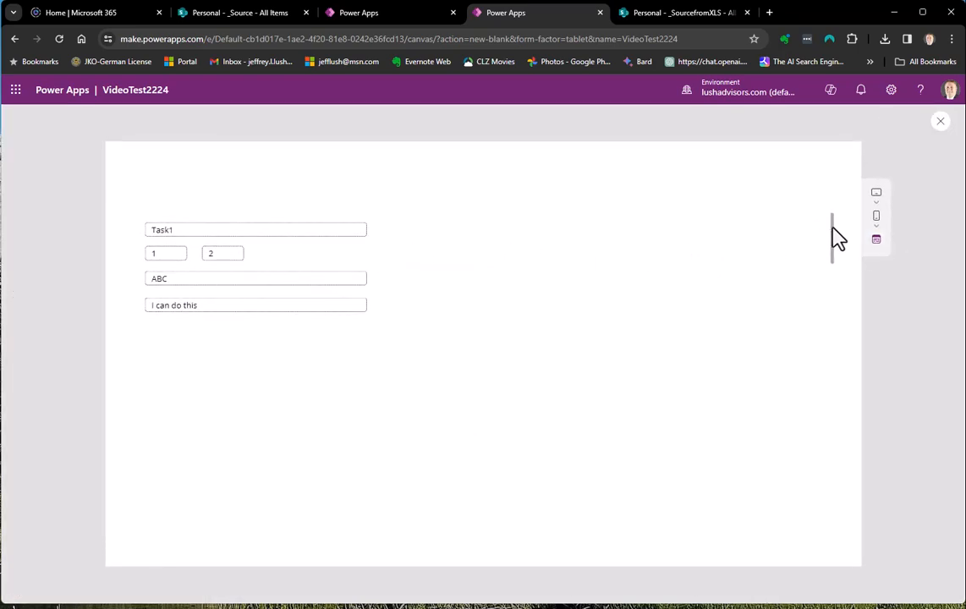
{"action": "left_click_drag", "start_coordinate": [837, 237], "coordinate": [843, 214]}
{"action": "left_click", "coordinate": [939, 122]}
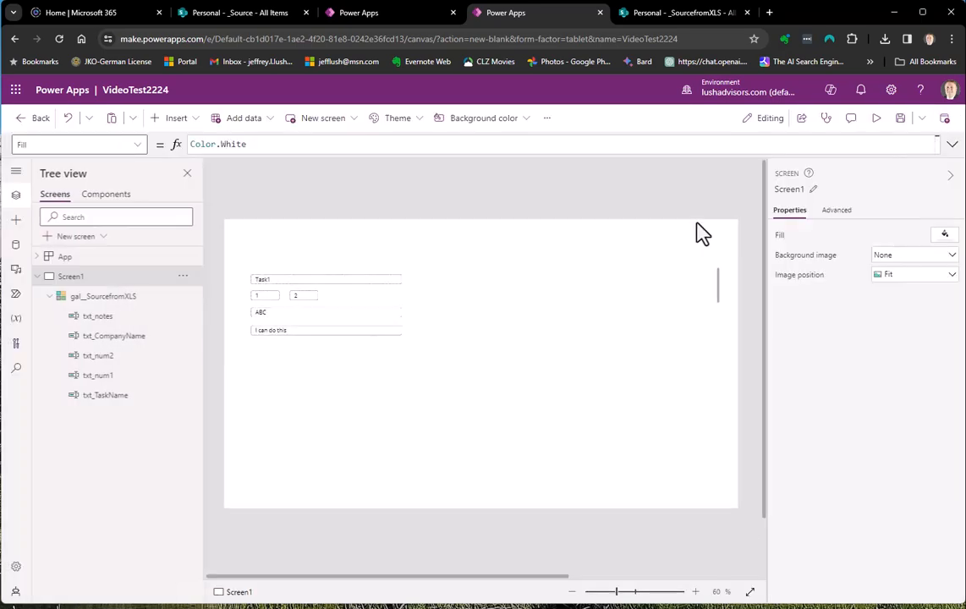
Check the SharePoint list, return to Power Apps and insert a toggle into the gal__SourcefromXLS gallery at about X 525, Y 30
{"action": "left_click", "coordinate": [681, 12]}
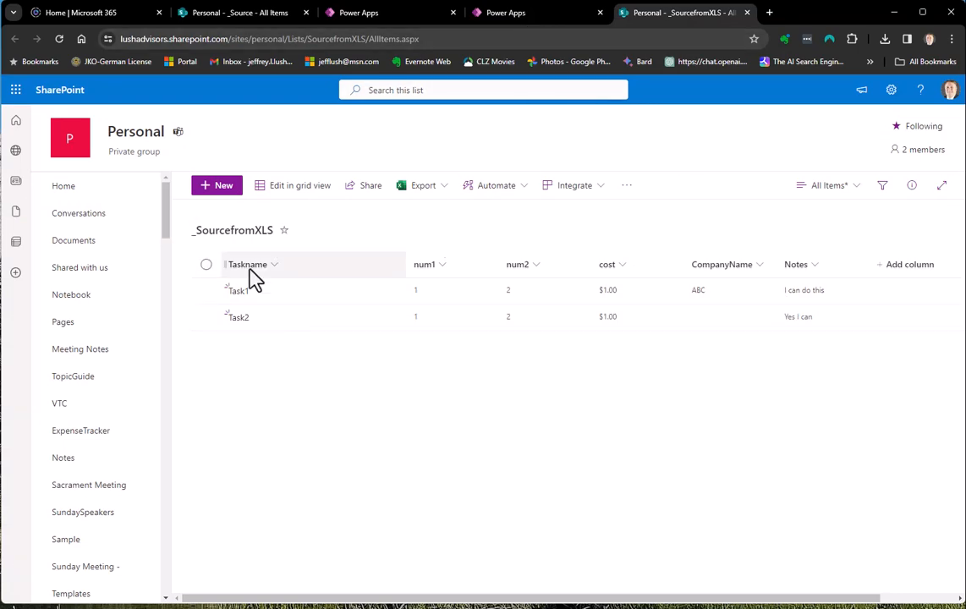
{"action": "left_click", "coordinate": [541, 13]}
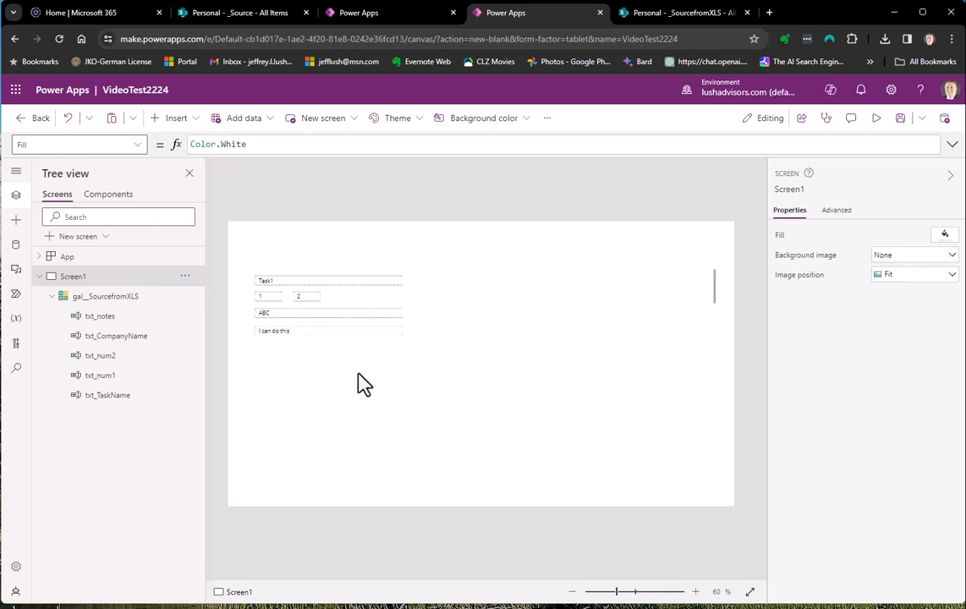
{"action": "left_click", "coordinate": [118, 309]}
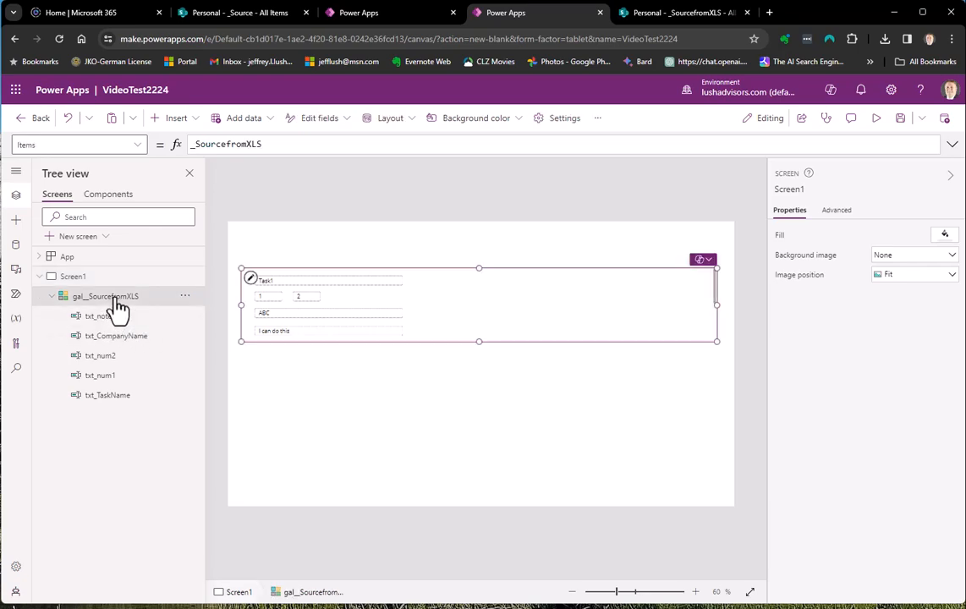
{"action": "left_click", "coordinate": [250, 280]}
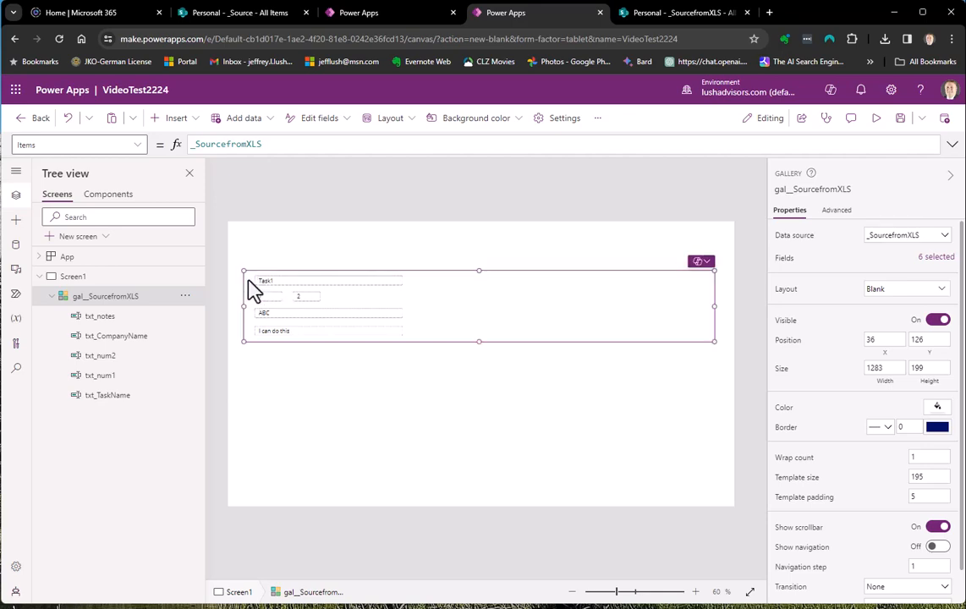
{"action": "left_click", "coordinate": [176, 118]}
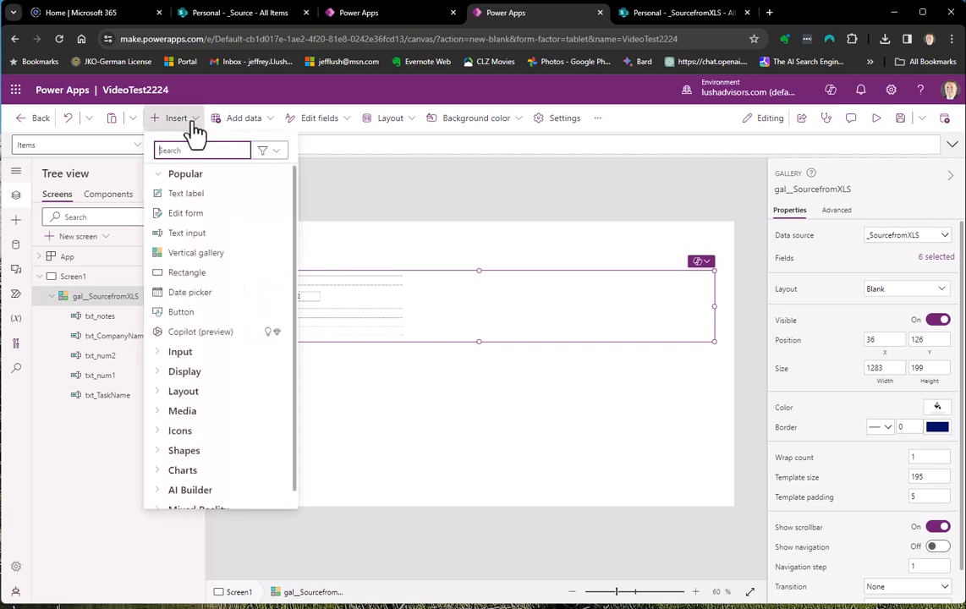
{"action": "type", "text": "togg"}
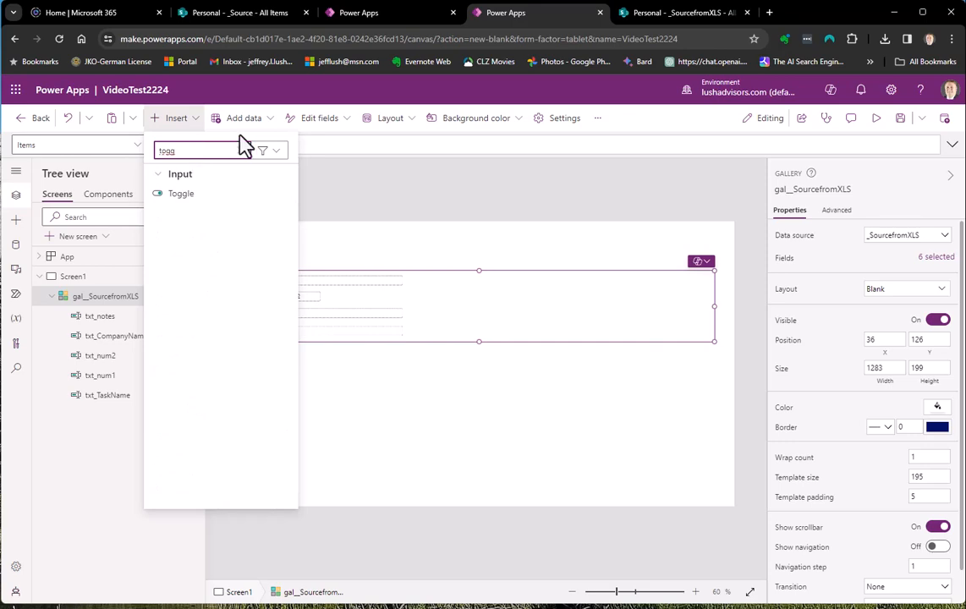
{"action": "left_click", "coordinate": [180, 197]}
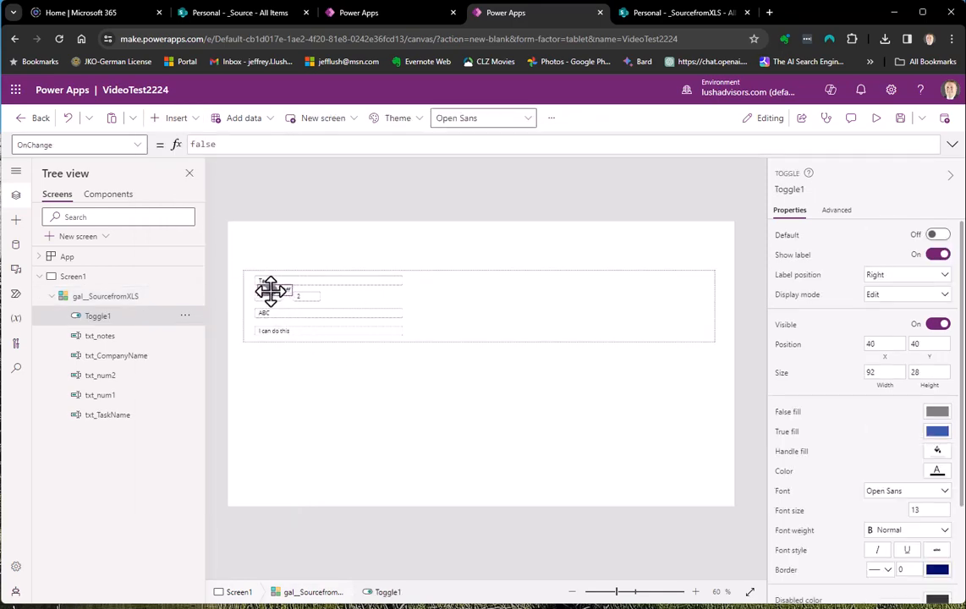
{"action": "left_click_drag", "start_coordinate": [266, 291], "coordinate": [451, 288]}
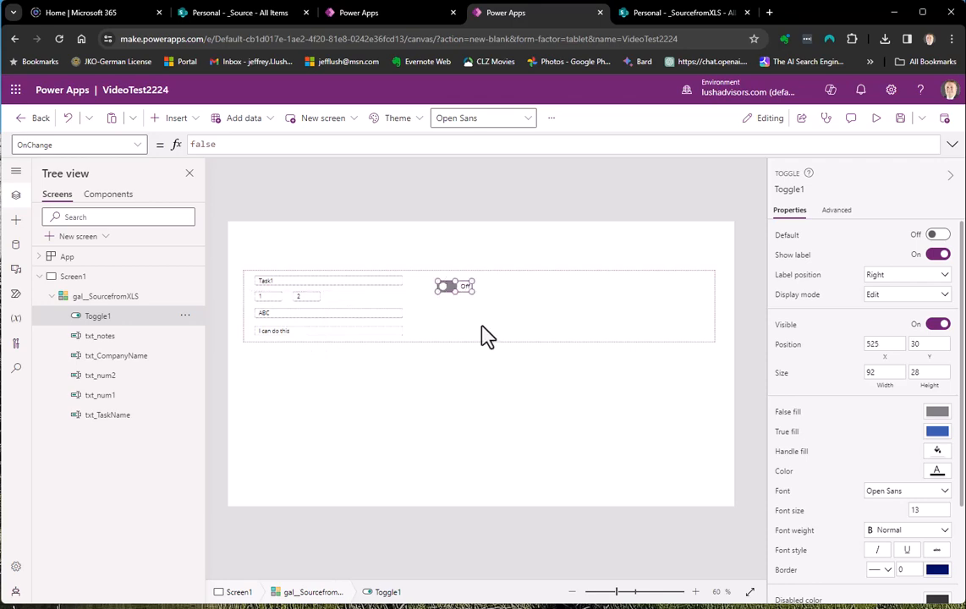
Hide the new toggle and compare the gallery's fields with the _SourcefromXLS list in SharePoint, returning to Power Apps
{"action": "left_click", "coordinate": [937, 326]}
{"action": "left_click", "coordinate": [462, 191]}
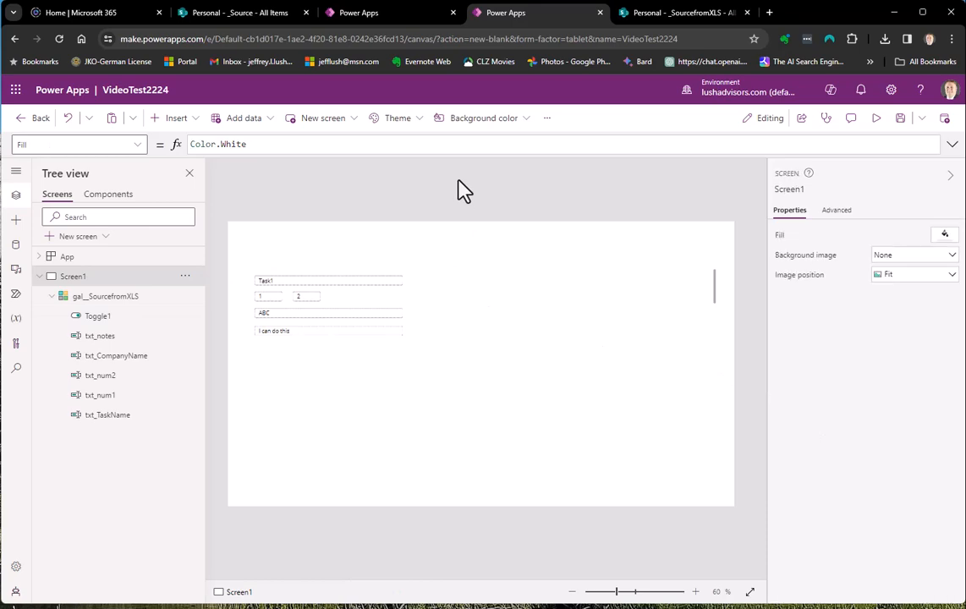
{"action": "left_click", "coordinate": [451, 305]}
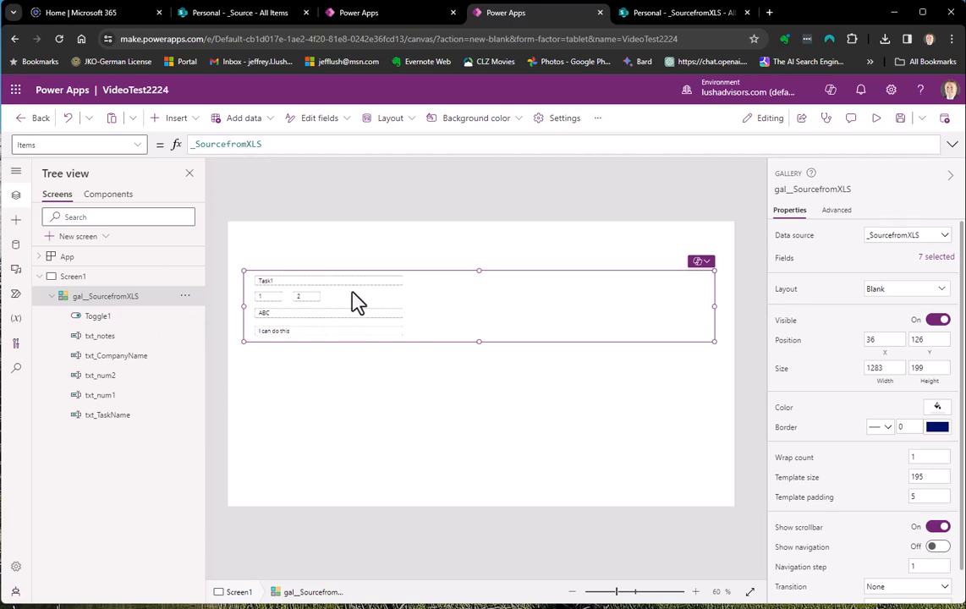
{"action": "scroll", "coordinate": [377, 352], "scroll_direction": "up", "scroll_amount": 4}
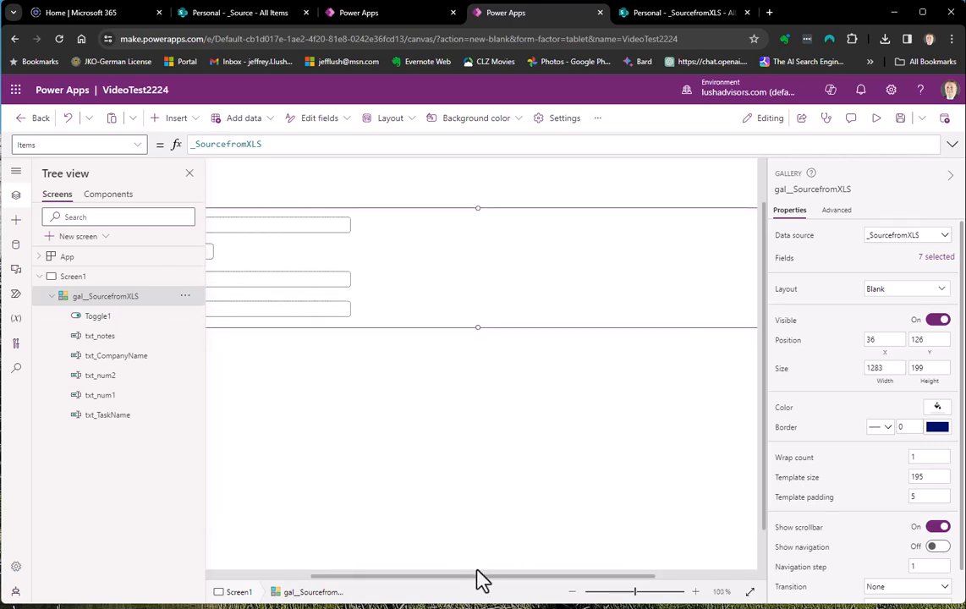
{"action": "left_click_drag", "start_coordinate": [484, 584], "coordinate": [372, 584]}
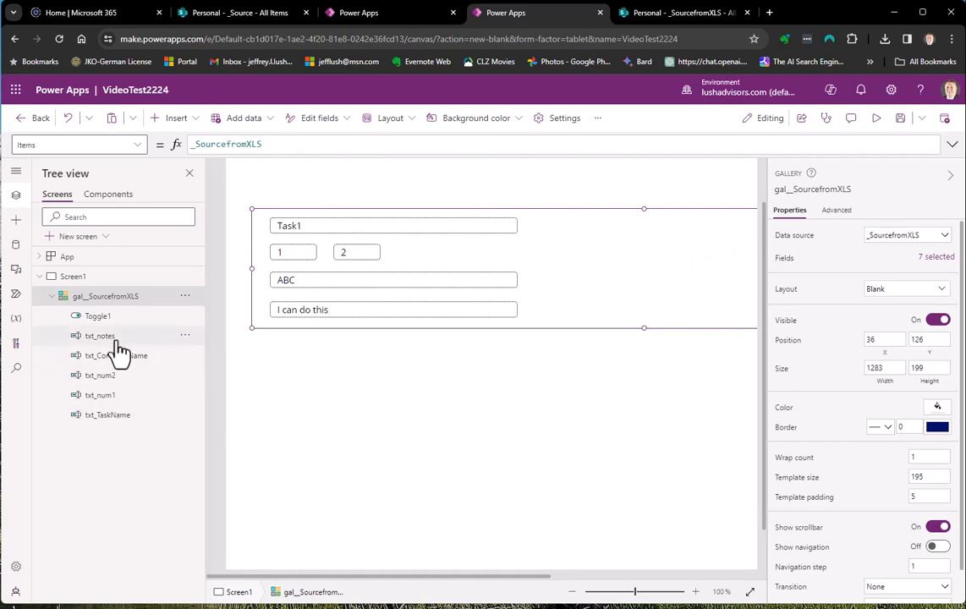
{"action": "left_click", "coordinate": [681, 13]}
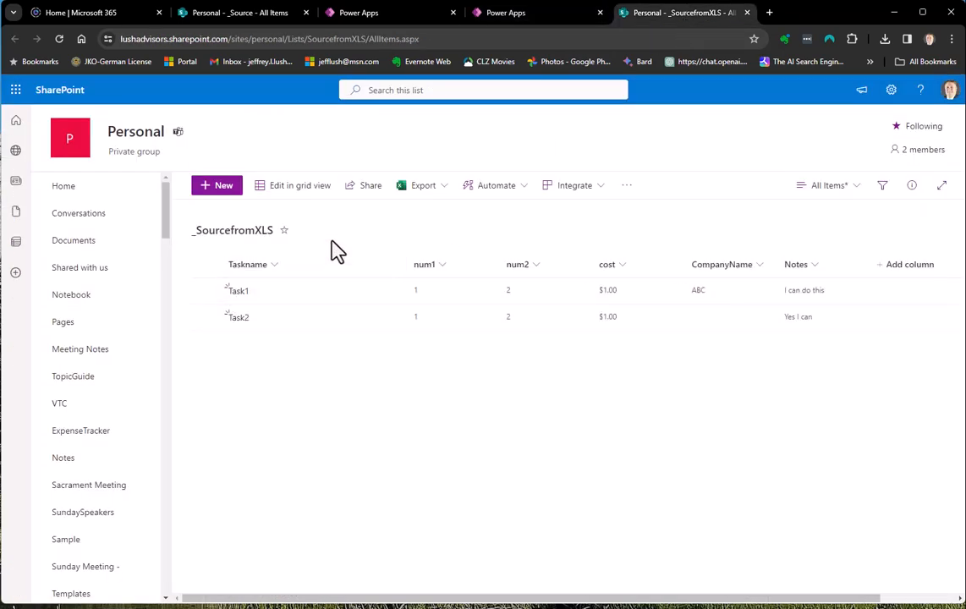
{"action": "left_click", "coordinate": [523, 13]}
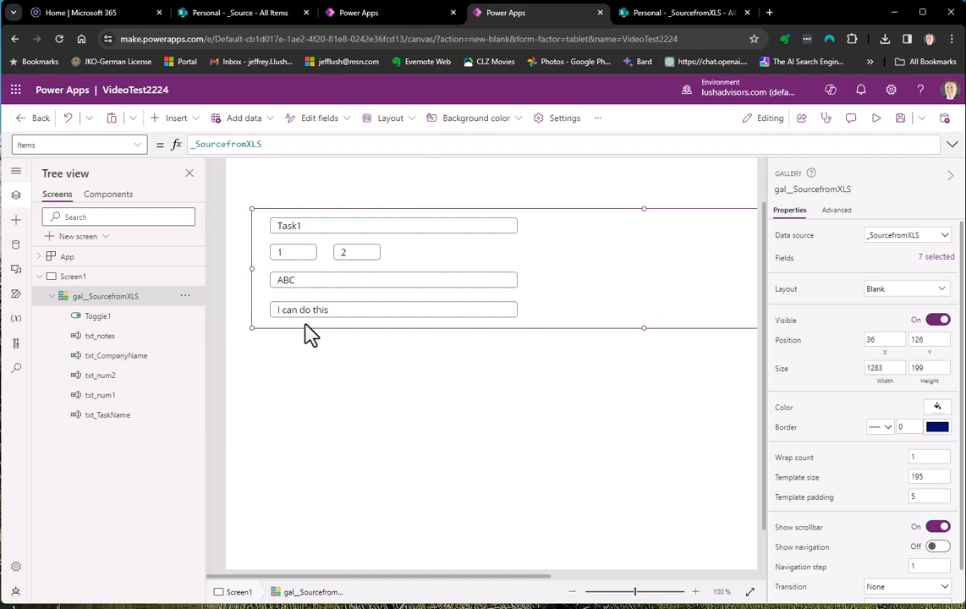
Replace Toggle1's Default formula with ThisItem.Notes
{"action": "left_click", "coordinate": [102, 316]}
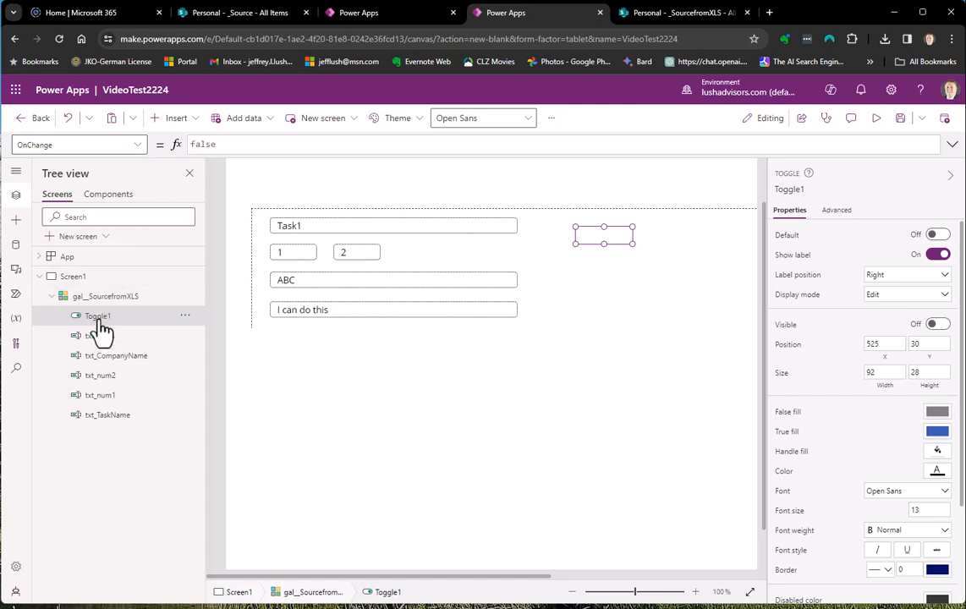
{"action": "left_click", "coordinate": [138, 146]}
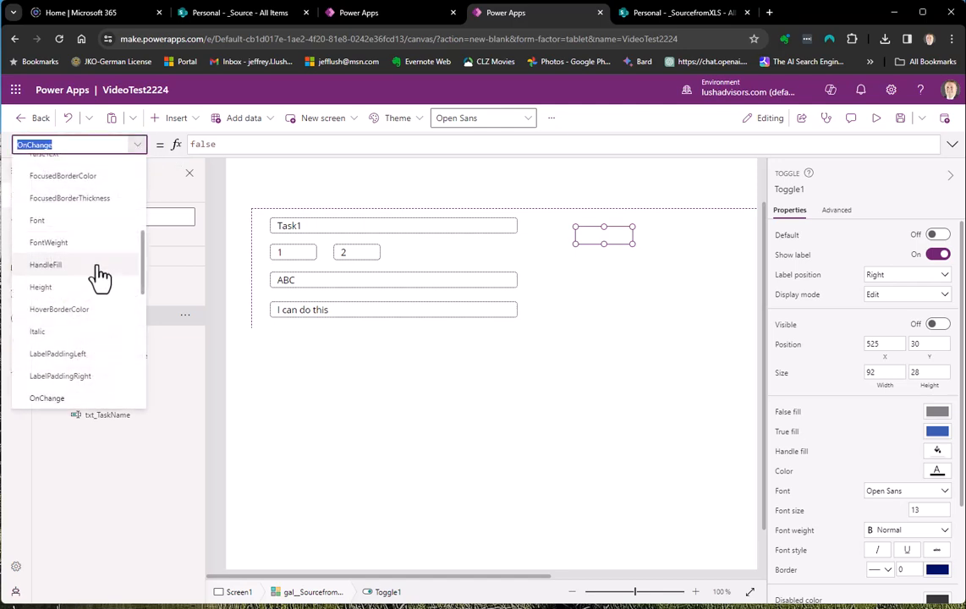
{"action": "scroll", "coordinate": [97, 272], "scroll_direction": "up", "scroll_amount": 3}
{"action": "scroll", "coordinate": [110, 229], "scroll_direction": "up", "scroll_amount": 3}
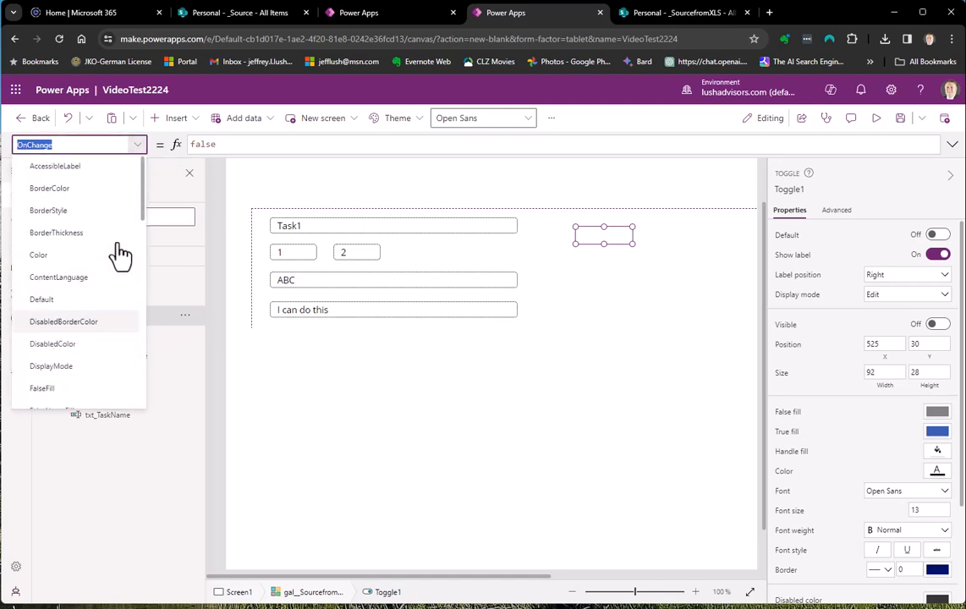
{"action": "left_click", "coordinate": [42, 300]}
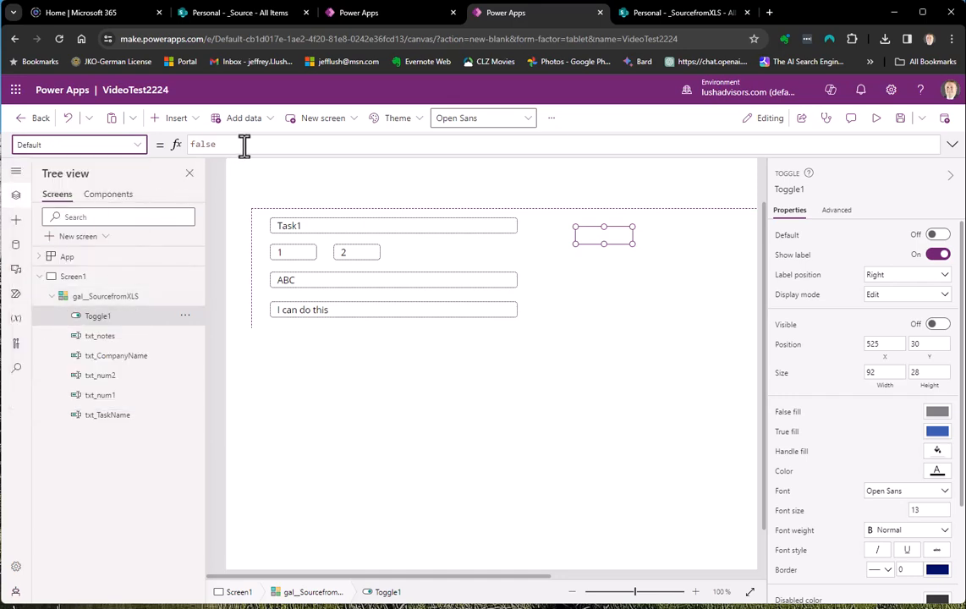
{"action": "left_click_drag", "start_coordinate": [243, 144], "coordinate": [153, 143]}
{"action": "type", "text": "th"}
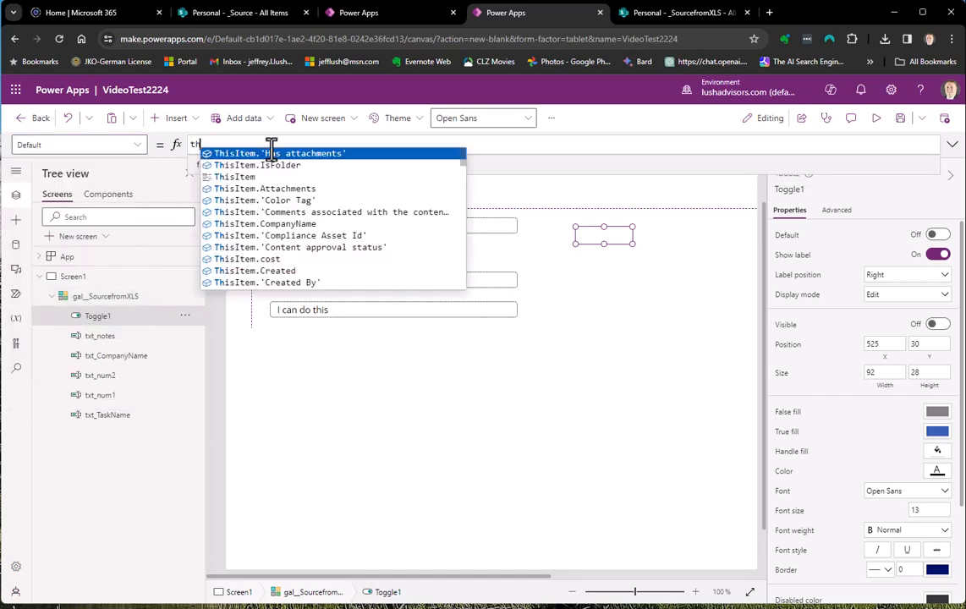
{"action": "type", "text": "isi"}
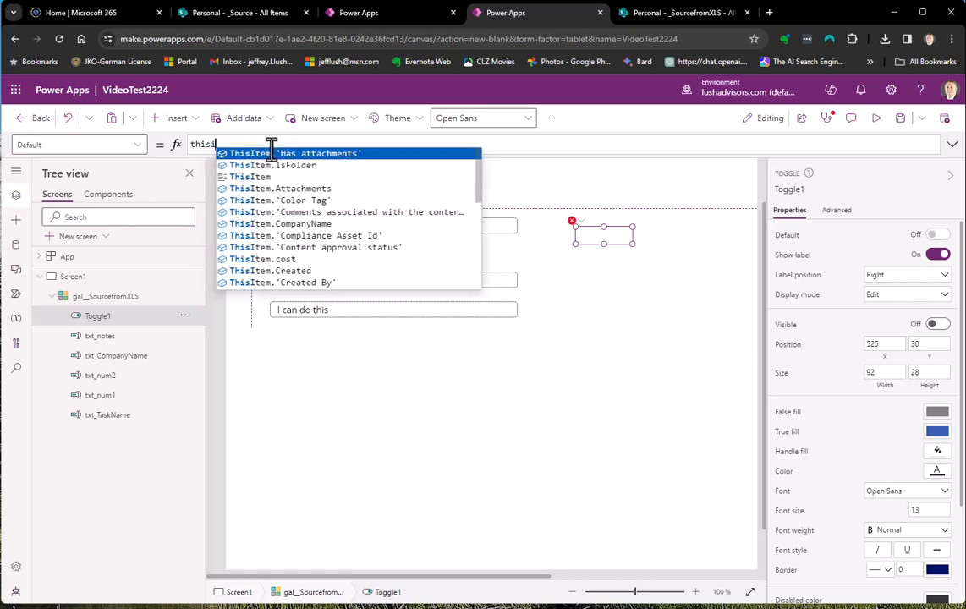
{"action": "type", "text": "tem."}
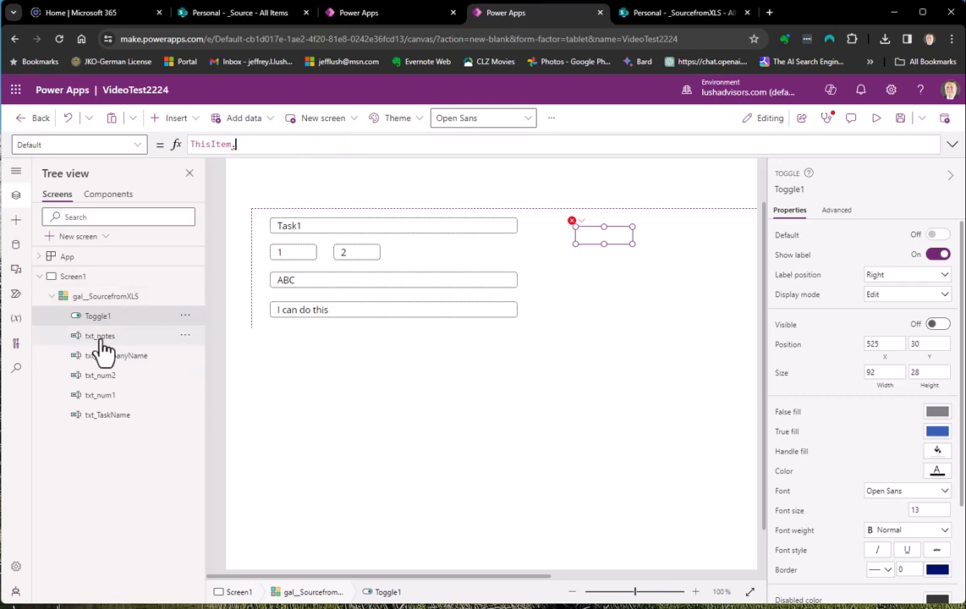
{"action": "type", "text": "notes"}
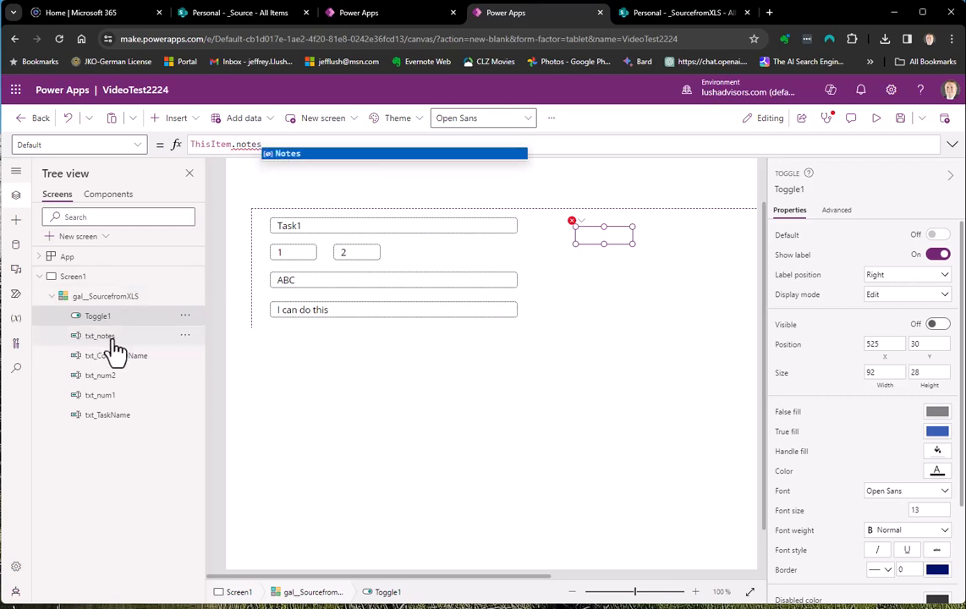
{"action": "left_click", "coordinate": [285, 154]}
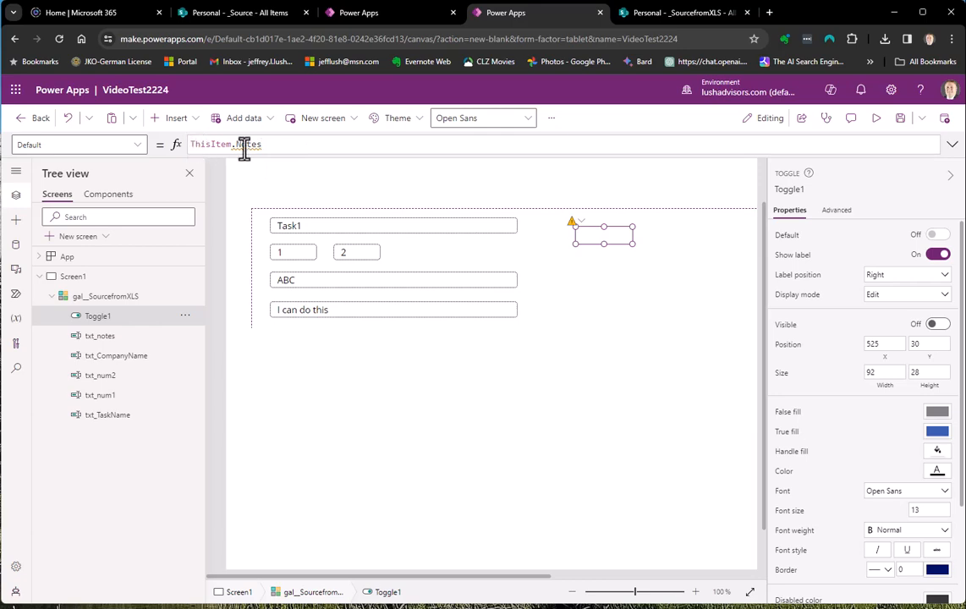
Check the SharePoint list, extend Toggle1's Default formula to ThisItem.Notes<>txt_notes.Text and make the toggle visible
{"action": "left_click", "coordinate": [669, 14]}
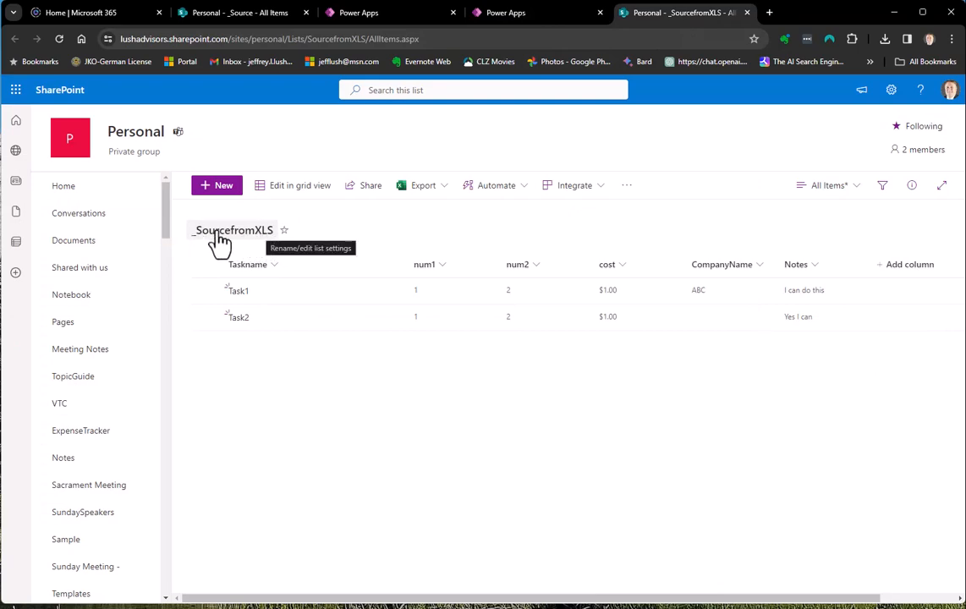
{"action": "left_click", "coordinate": [523, 14]}
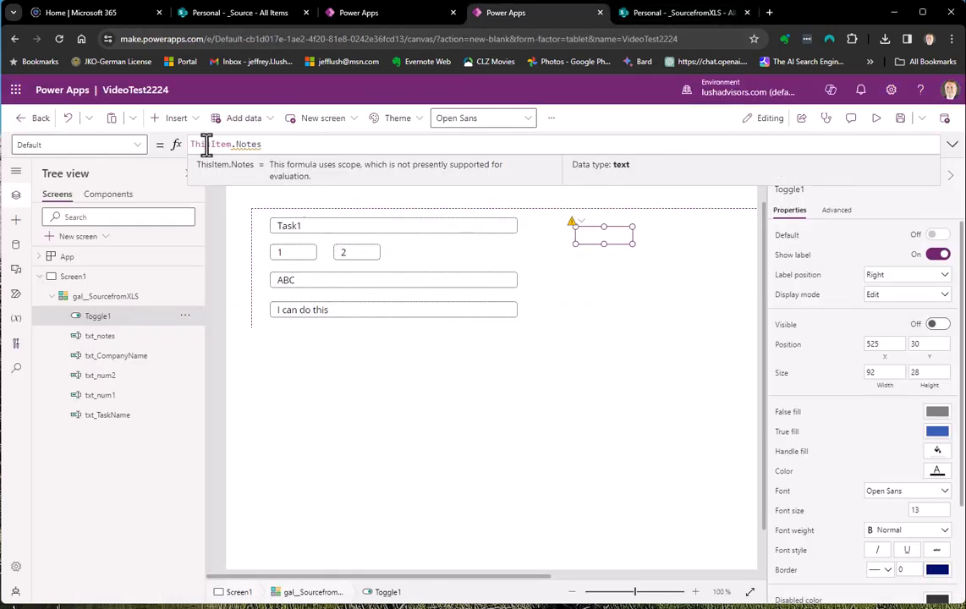
{"action": "mouse_move", "coordinate": [262, 146]}
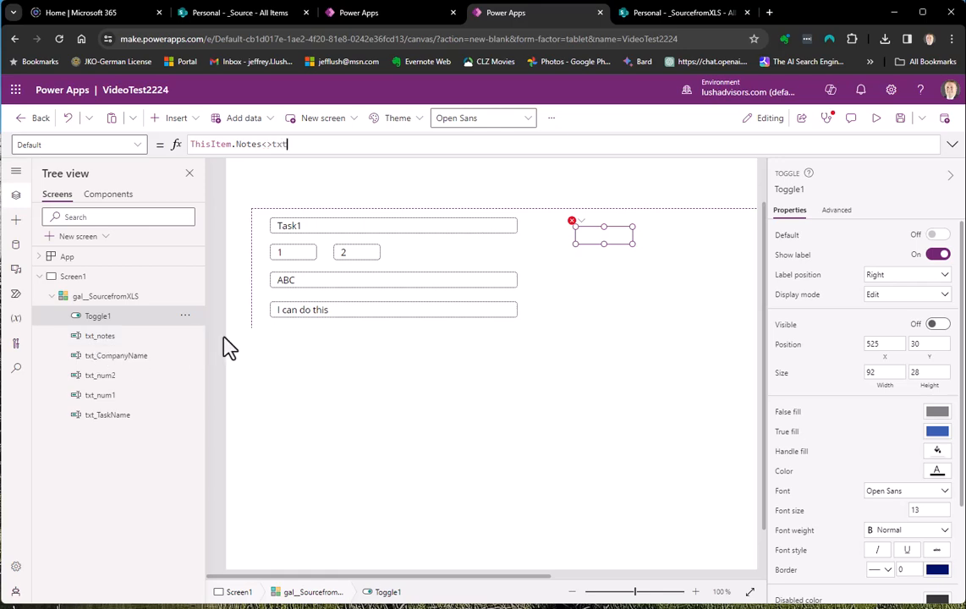
{"action": "type", "text": "_"}
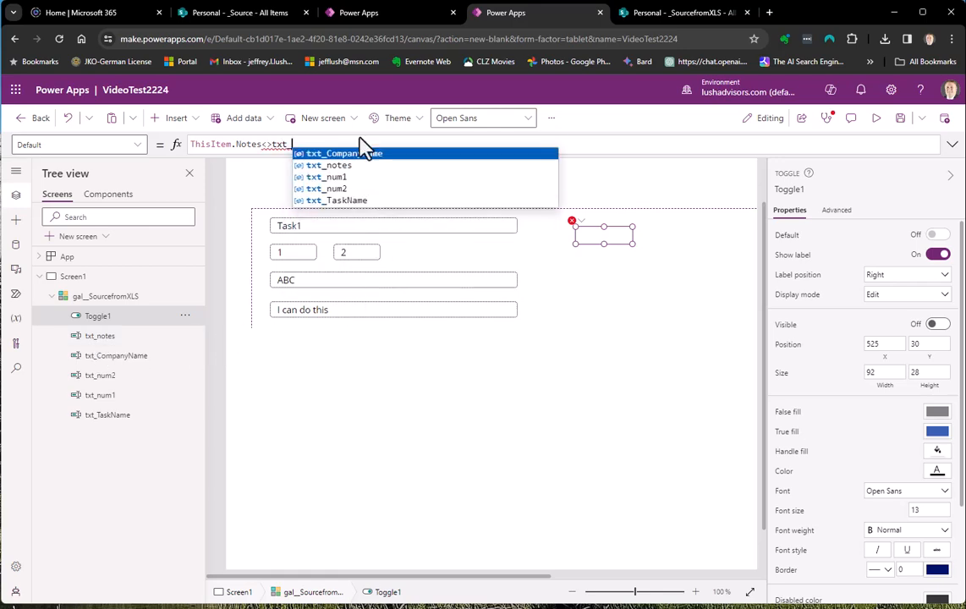
{"action": "left_click", "coordinate": [359, 167]}
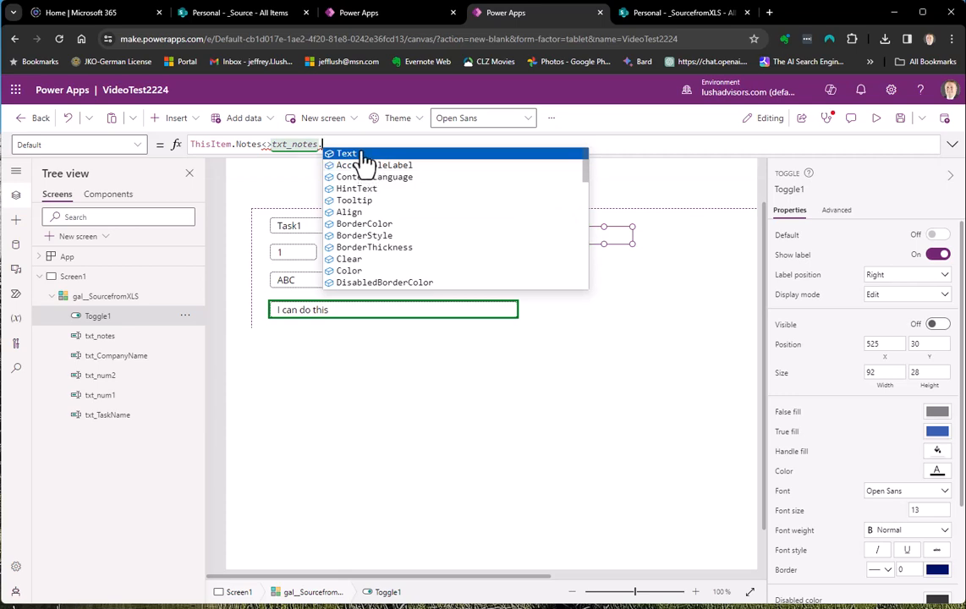
{"action": "left_click", "coordinate": [362, 155]}
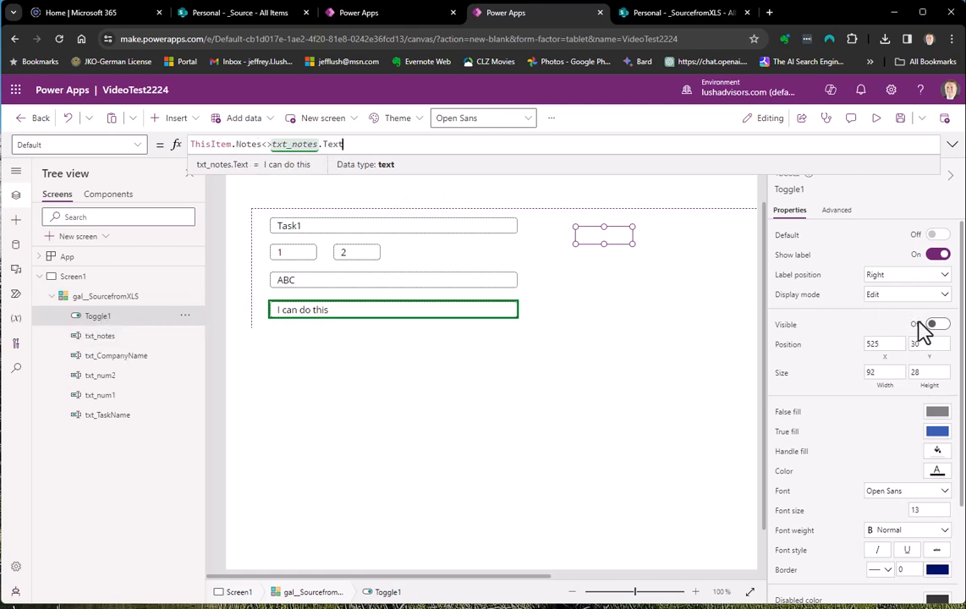
{"action": "left_click", "coordinate": [853, 334]}
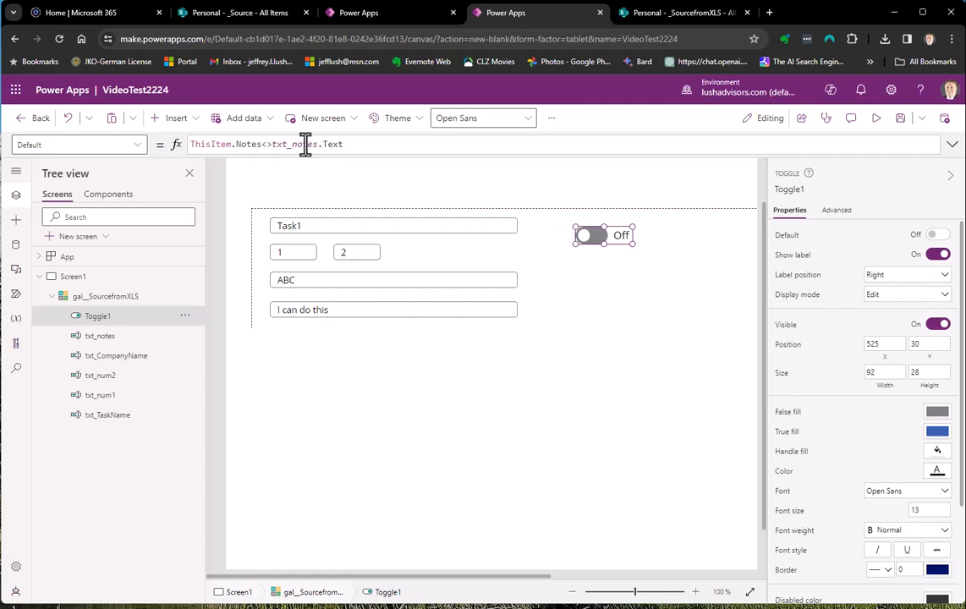
Preview the app and test the toggle by changing the task name to Task, then back to Task1
{"action": "left_click", "coordinate": [880, 131]}
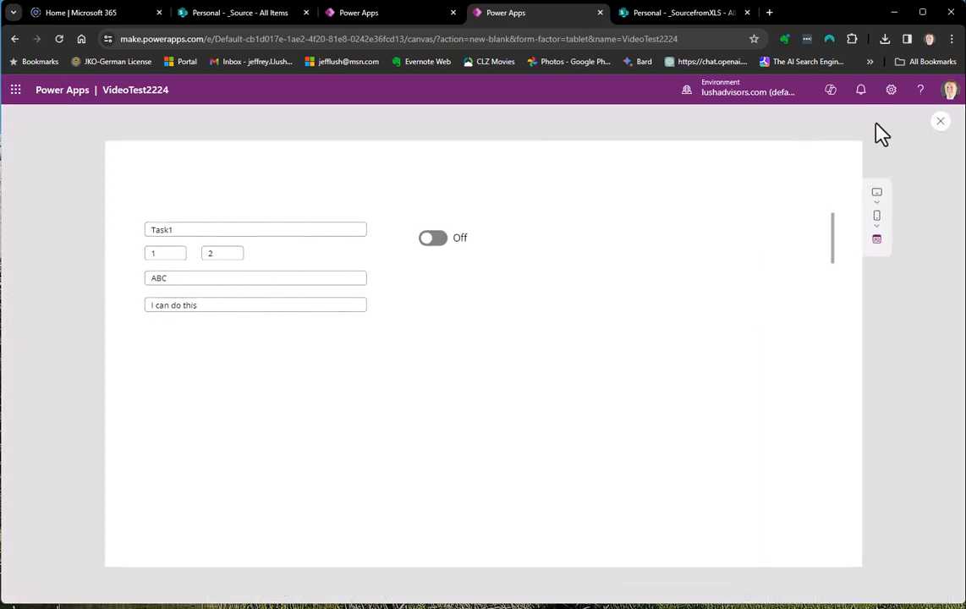
{"action": "left_click", "coordinate": [197, 231]}
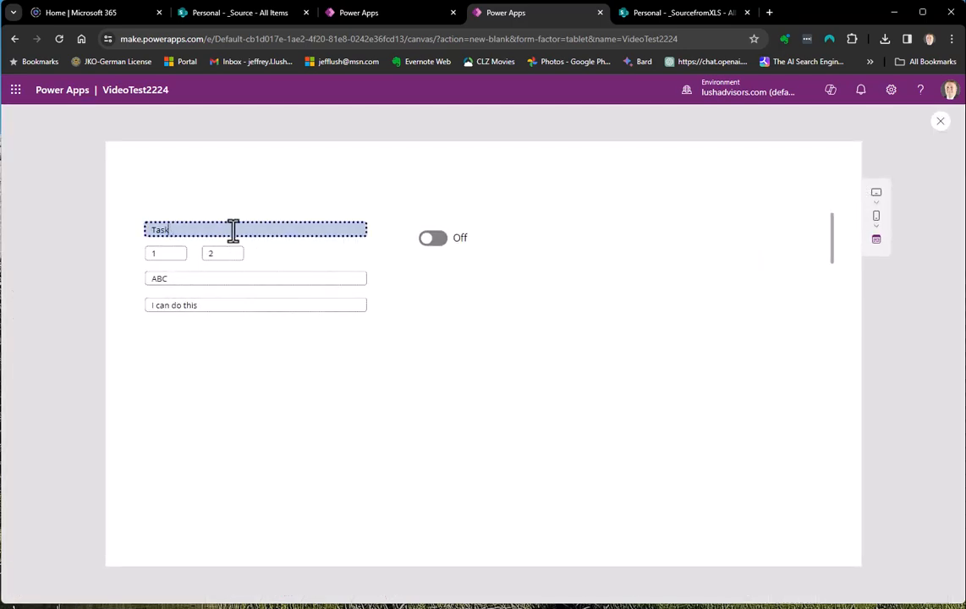
{"action": "key", "text": "Tab"}
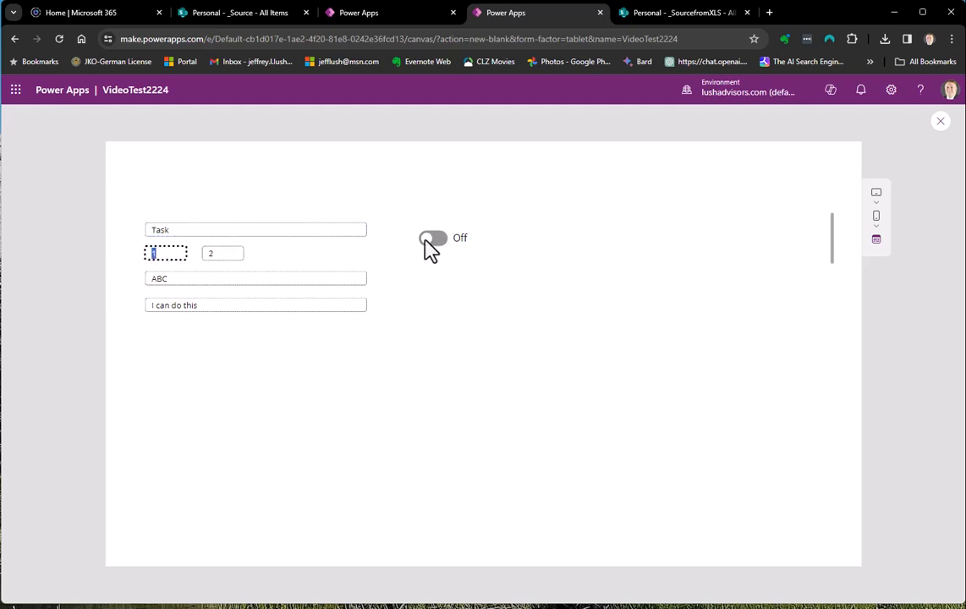
{"action": "left_click", "coordinate": [178, 230]}
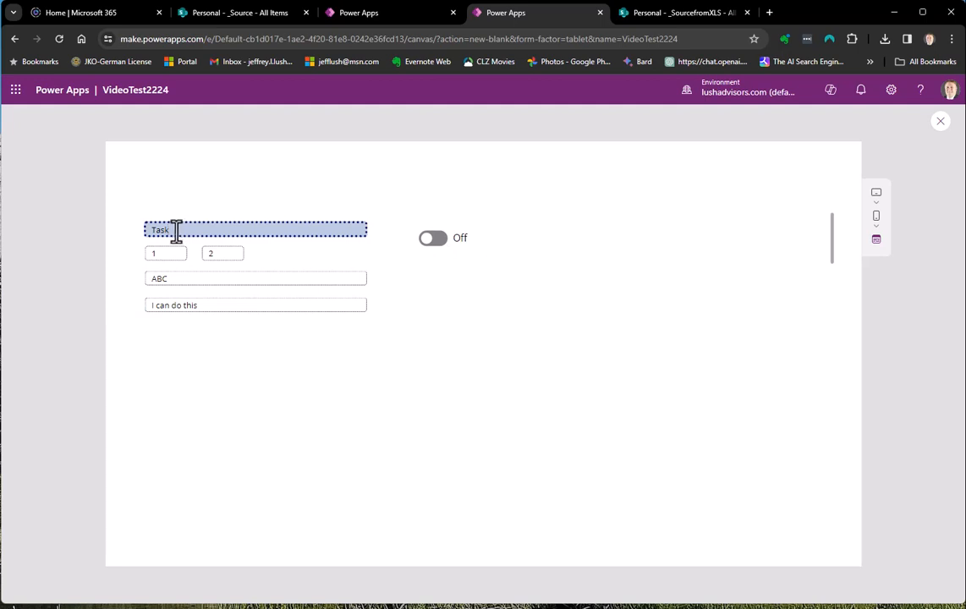
{"action": "type", "text": "1"}
Test the toggle by shortening the notes to "I can do thi", compare with the SharePoint list, restore "I can do this" and close the preview
{"action": "left_click", "coordinate": [232, 307]}
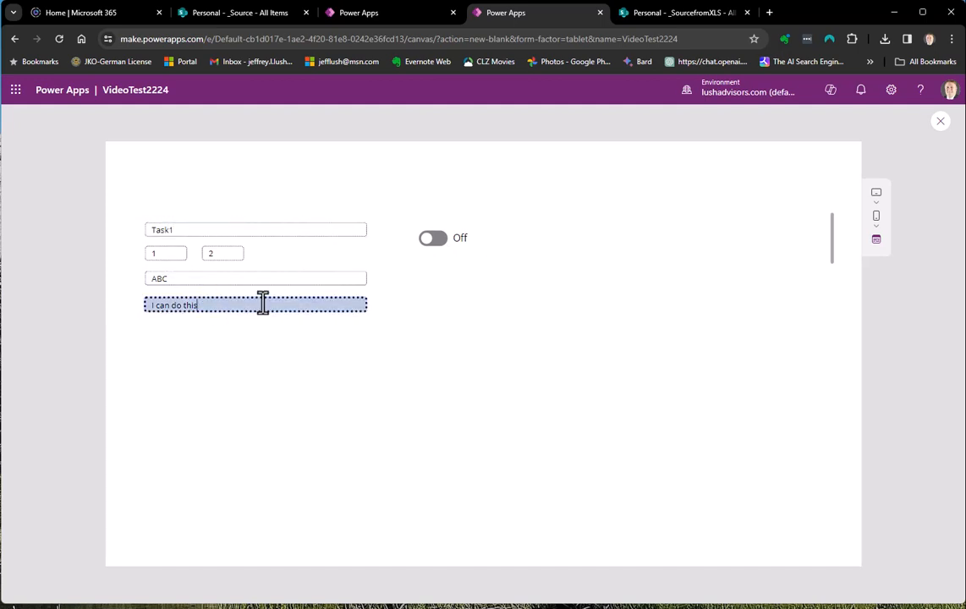
{"action": "key", "text": "BackSpace"}
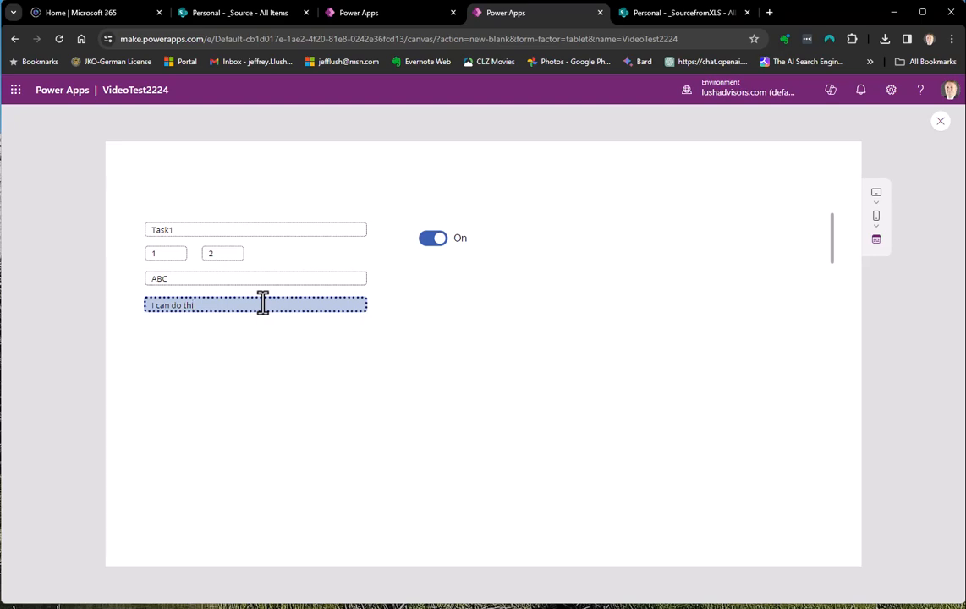
{"action": "left_click", "coordinate": [647, 13]}
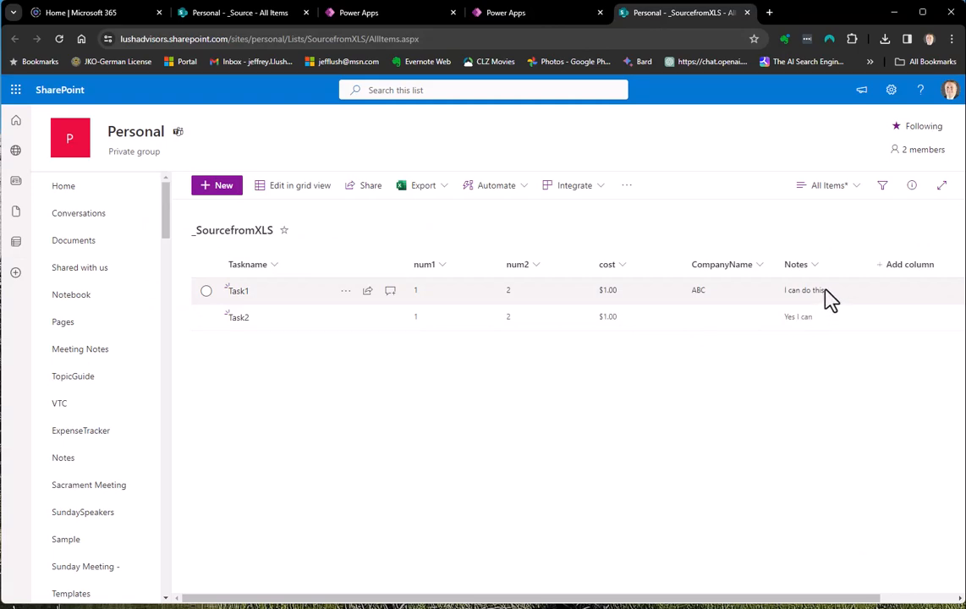
{"action": "left_click", "coordinate": [500, 14]}
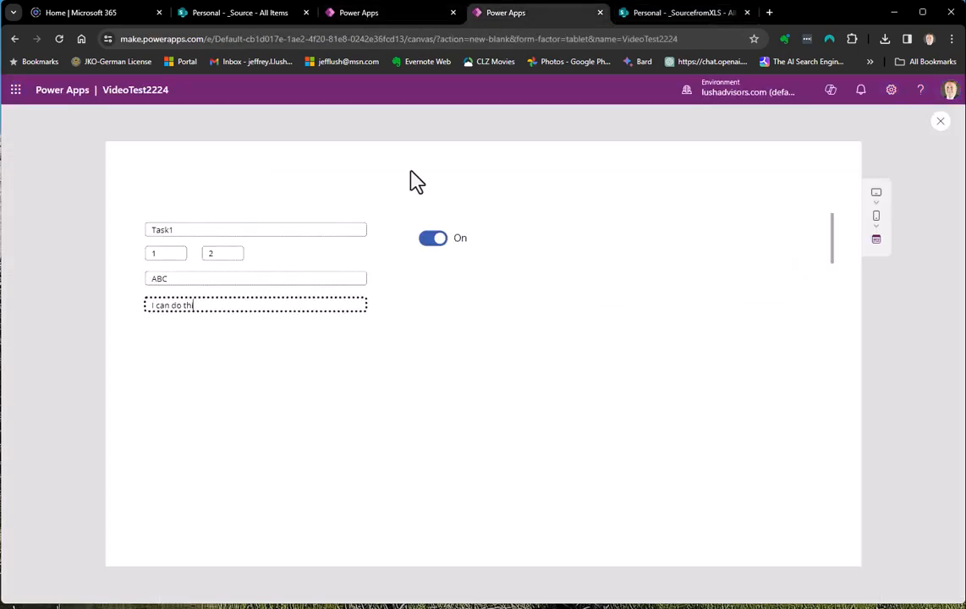
{"action": "type", "text": "s"}
{"action": "left_click", "coordinate": [432, 240]}
{"action": "left_click", "coordinate": [941, 125]}
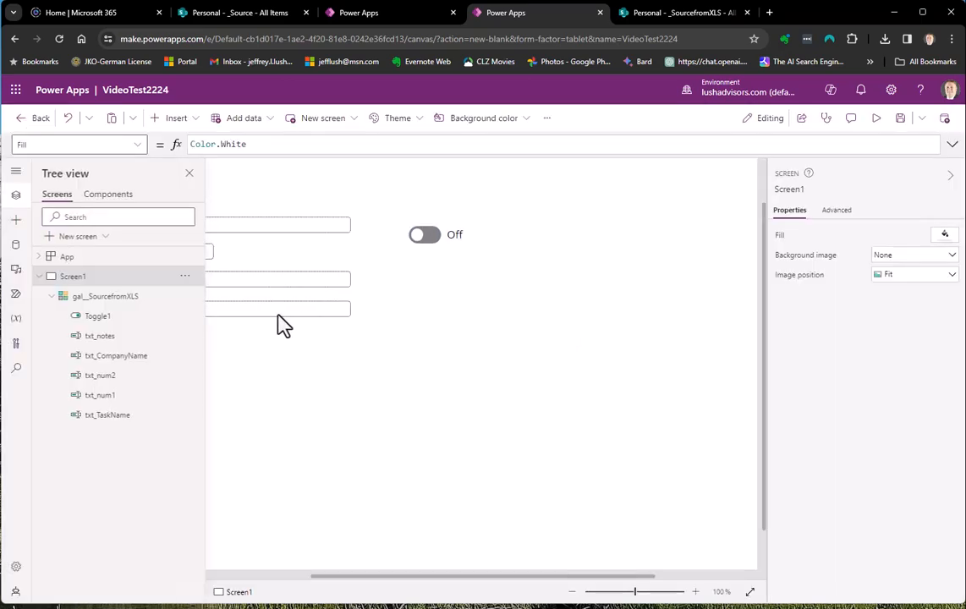
Extend Toggle1's Default formula with Or ThisItem.CompanyName<>txt_CompanyName.Text, ending it with another Or
{"action": "left_click_drag", "start_coordinate": [343, 582], "coordinate": [270, 582]}
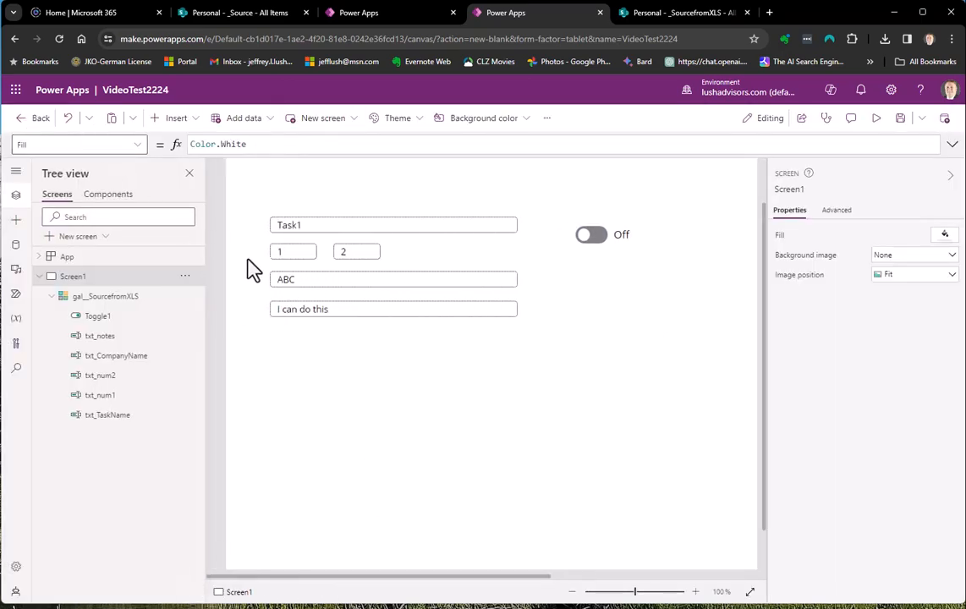
{"action": "left_click", "coordinate": [98, 325]}
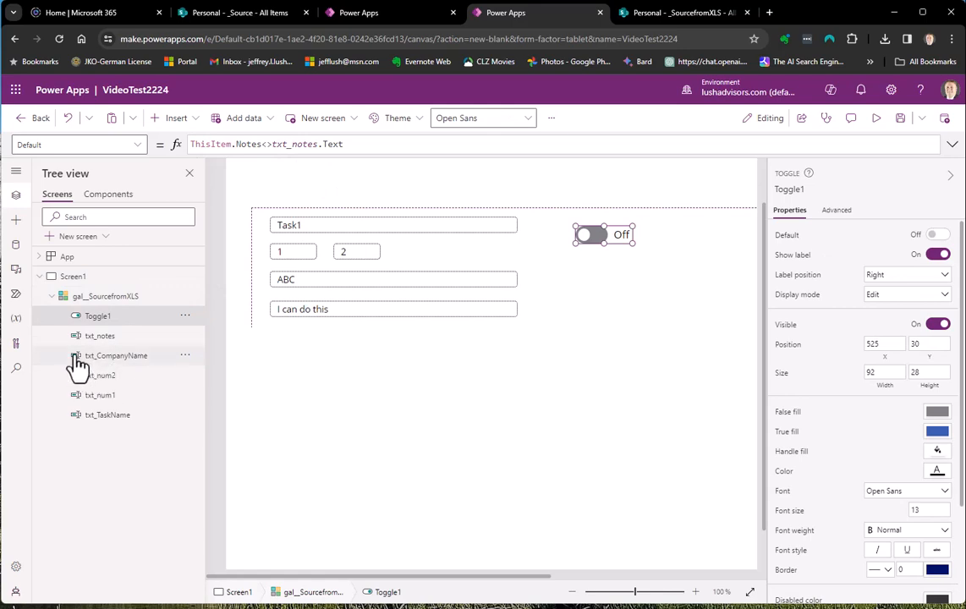
{"action": "left_click", "coordinate": [344, 144]}
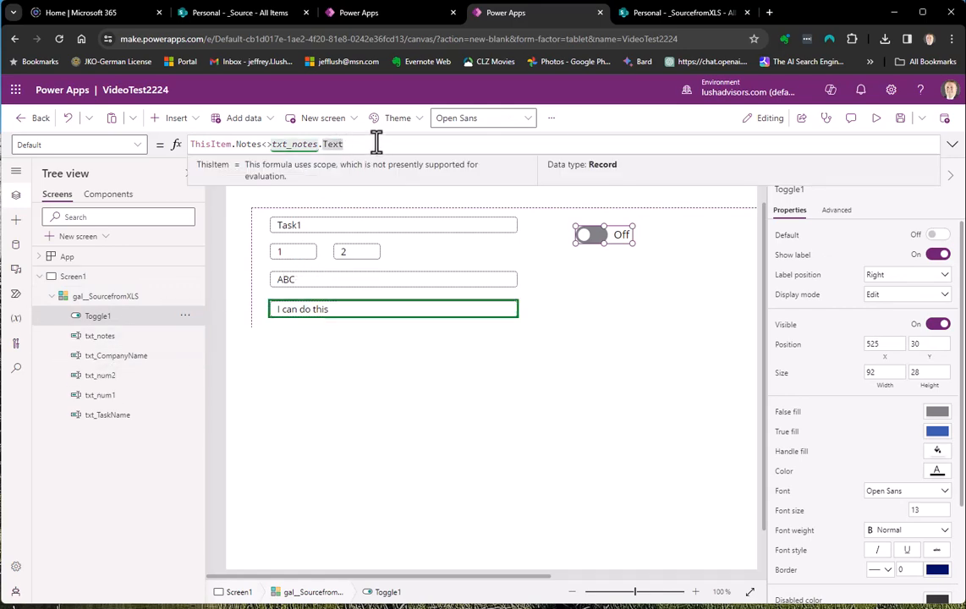
{"action": "type", "text": "Or"}
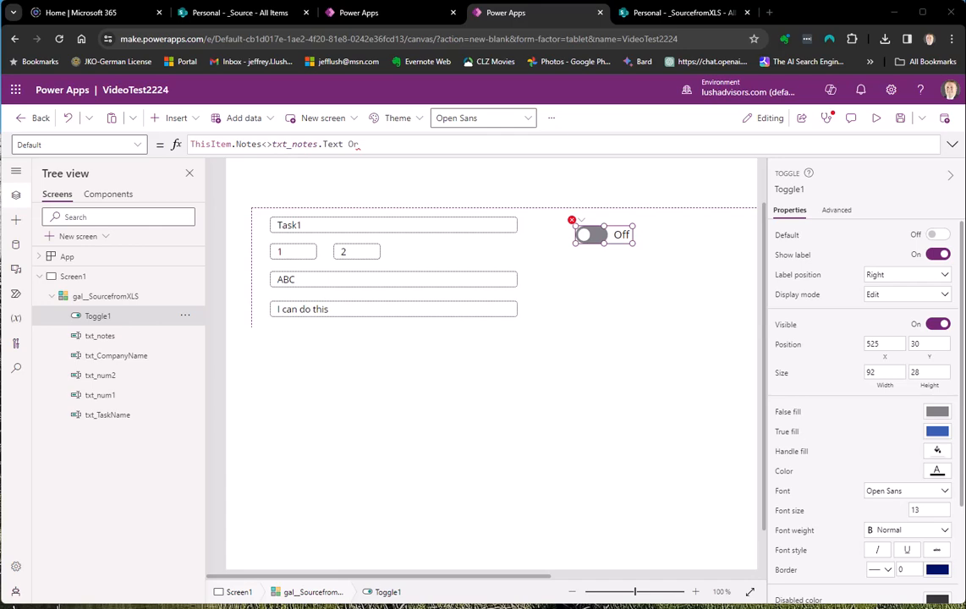
{"action": "left_click", "coordinate": [383, 148]}
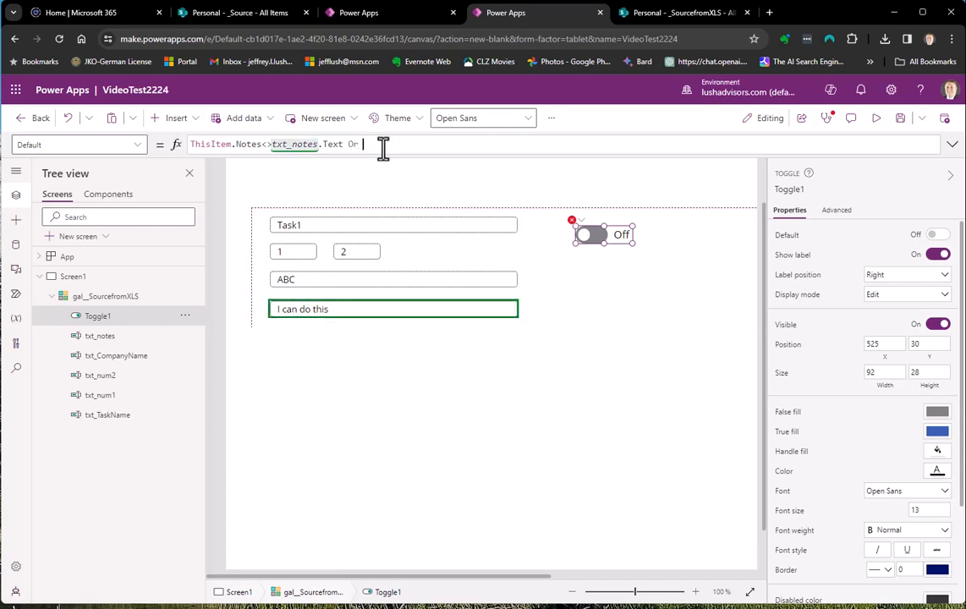
{"action": "type", "text": "isItem"}
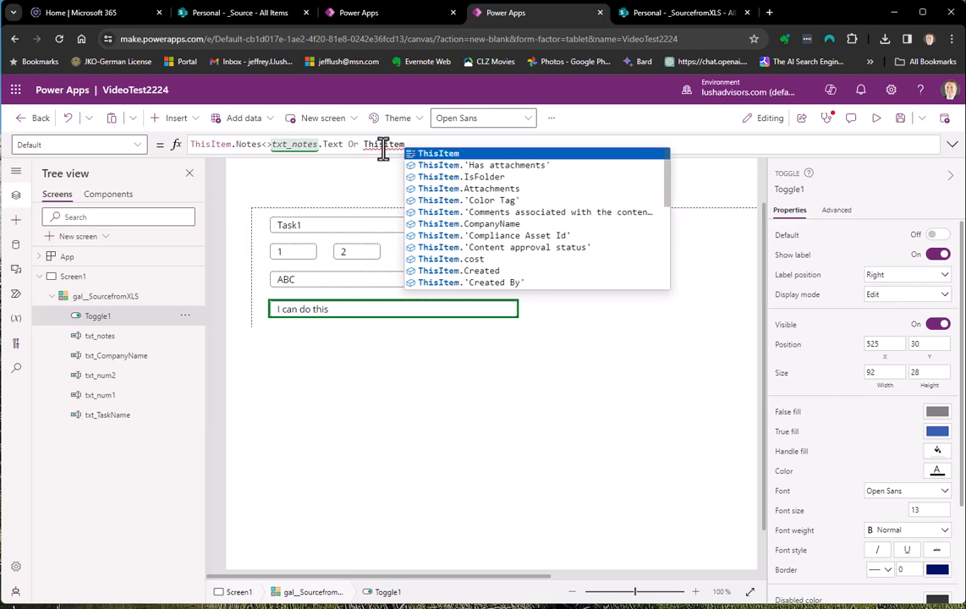
{"action": "type", "text": ".com"}
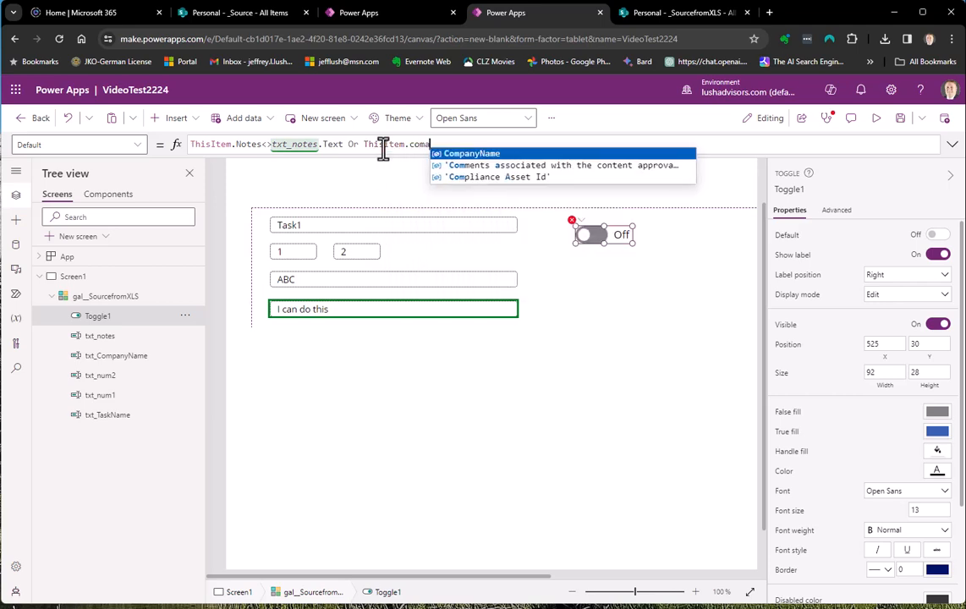
{"action": "key", "text": "Tab"}
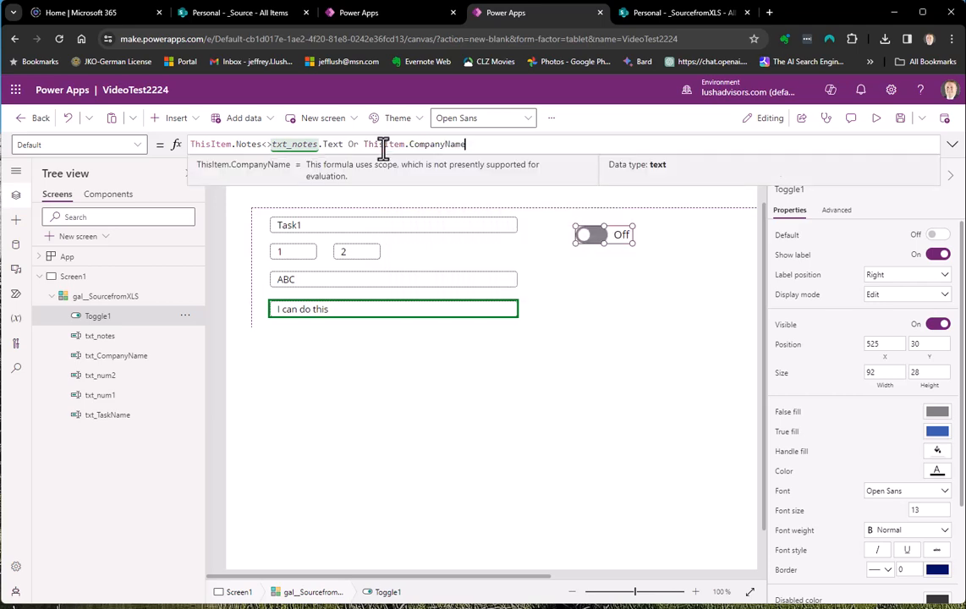
{"action": "type", "text": "<>txt_coma"}
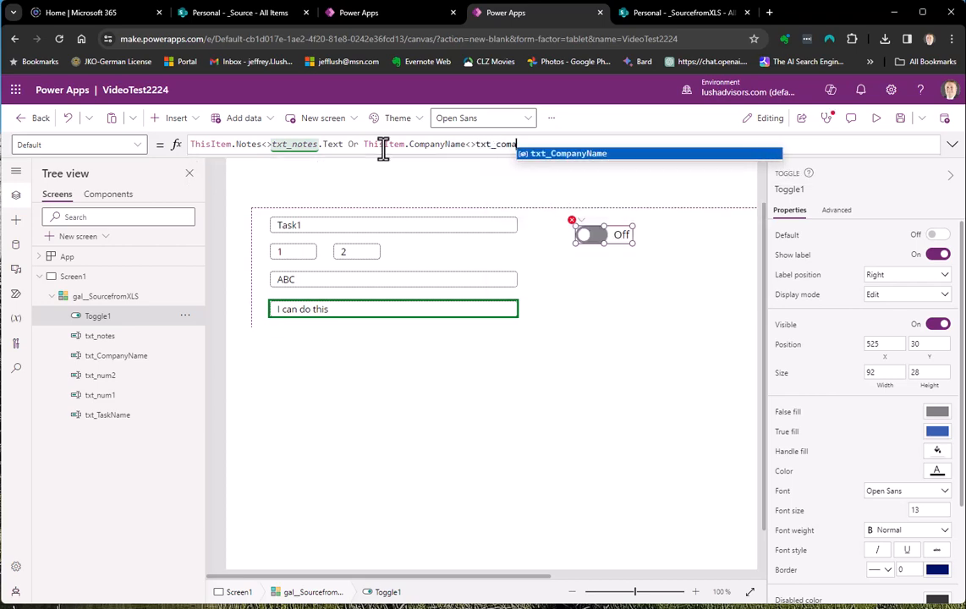
{"action": "key", "text": "Tab"}
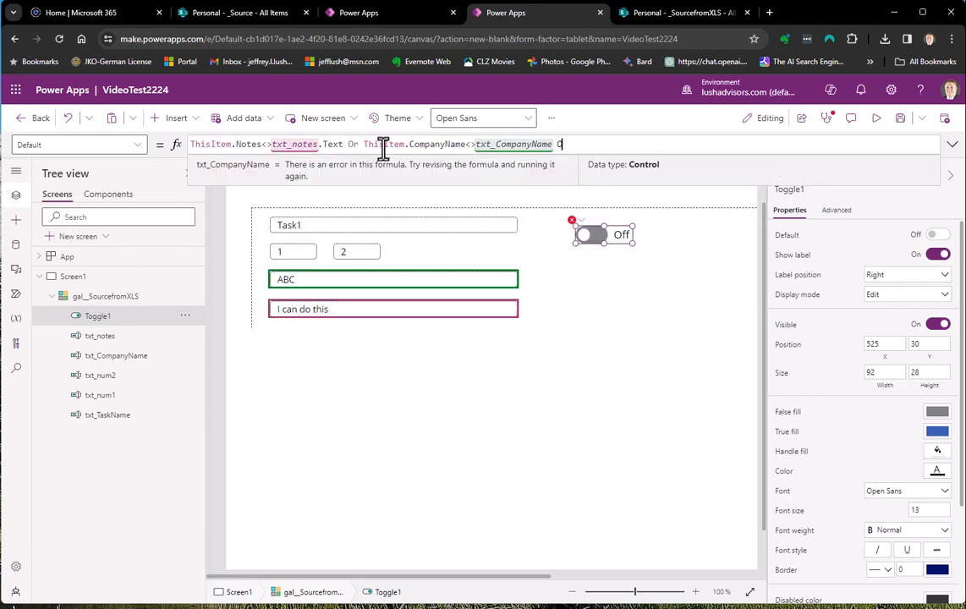
{"action": "type", "text": "Or"}
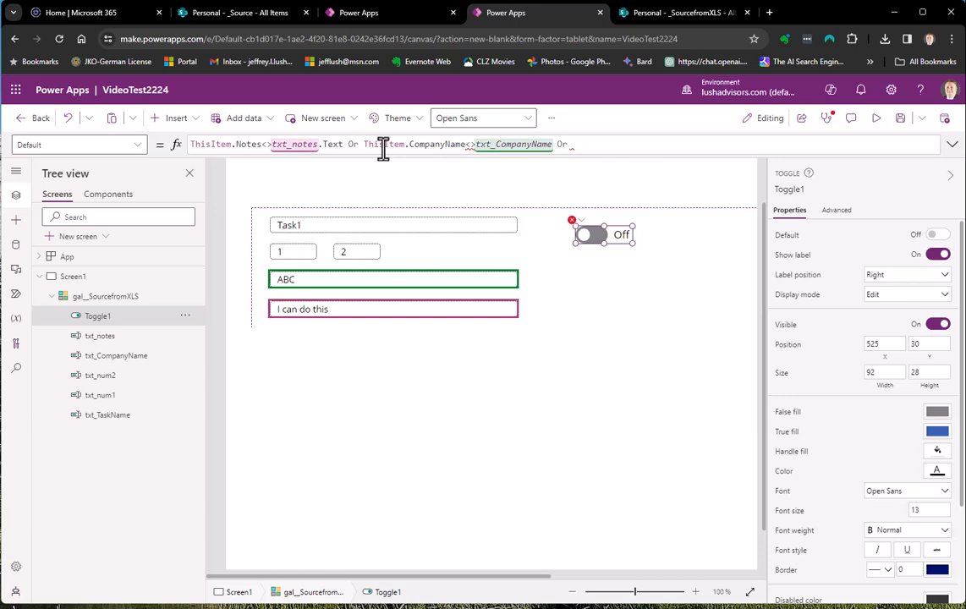
{"action": "type", "text": ".text"}
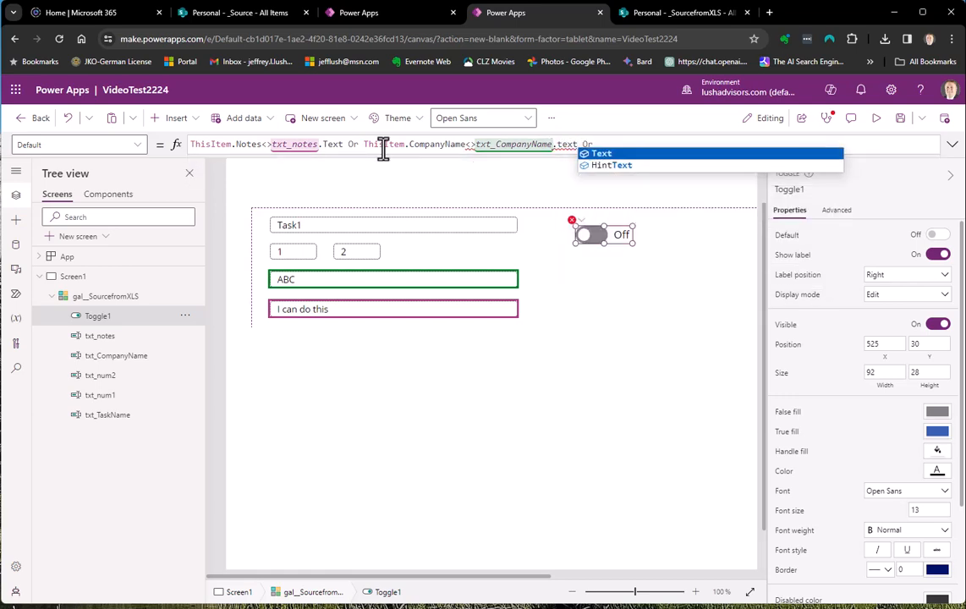
{"action": "key", "text": "Tab"}
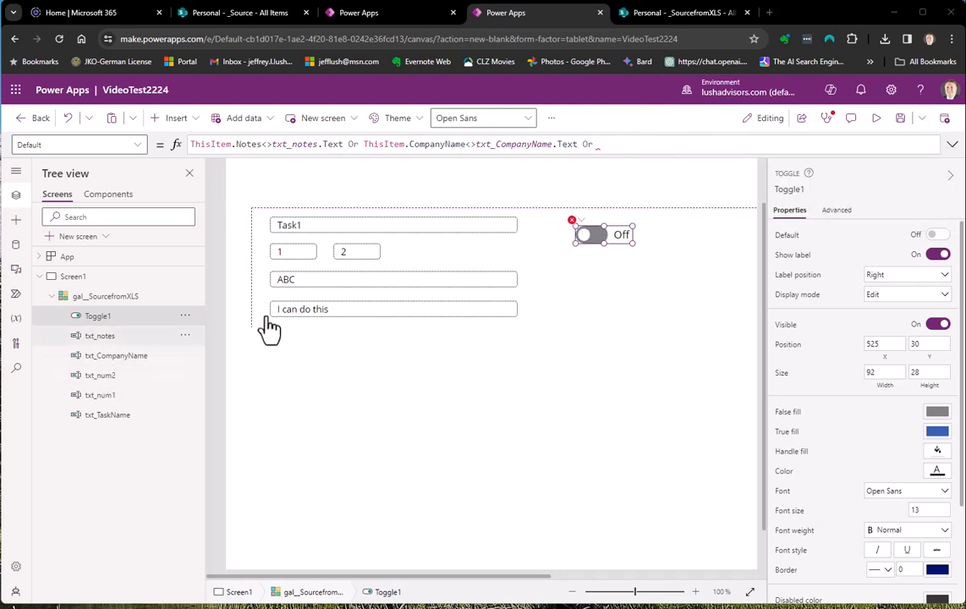
Add the condition ThisItem.num2<>txt_num2.Text to Toggle1's Default formula and check the num2 column in the SharePoint list, returning to Power Apps
{"action": "left_click", "coordinate": [601, 145]}
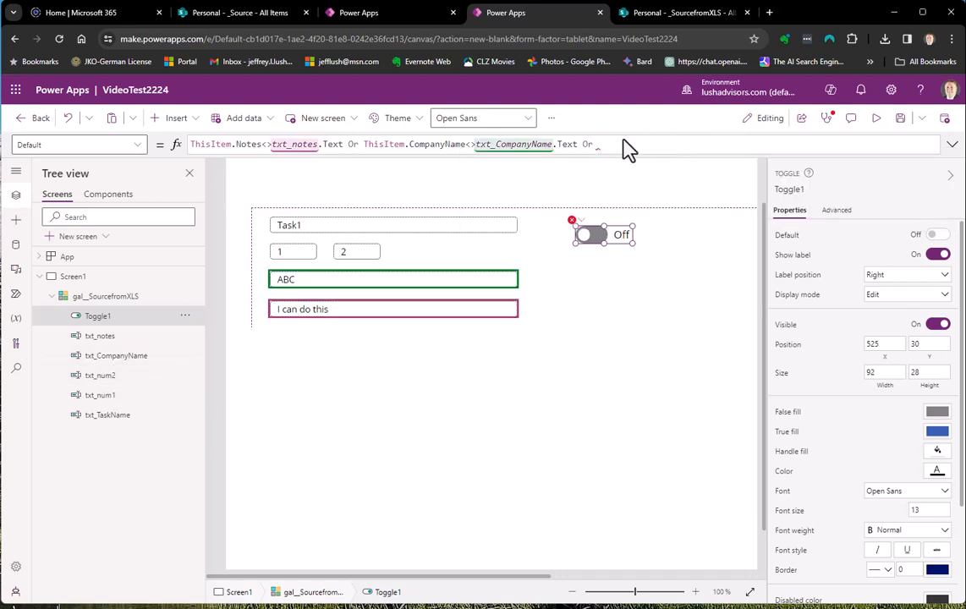
{"action": "type", "text": "t Or ThisItem.num"}
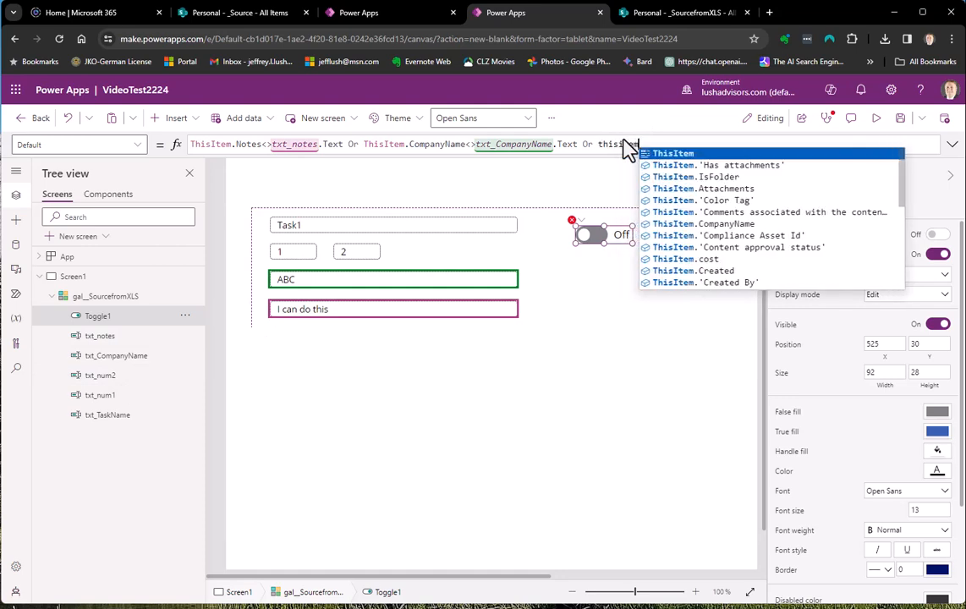
{"action": "type", "text": "2<>"}
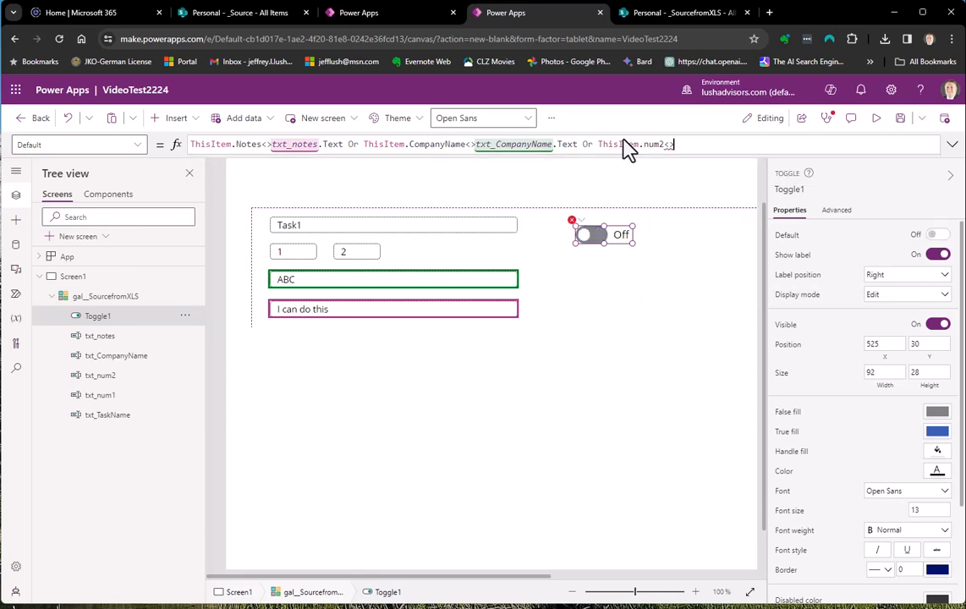
{"action": "type", "text": "txt"}
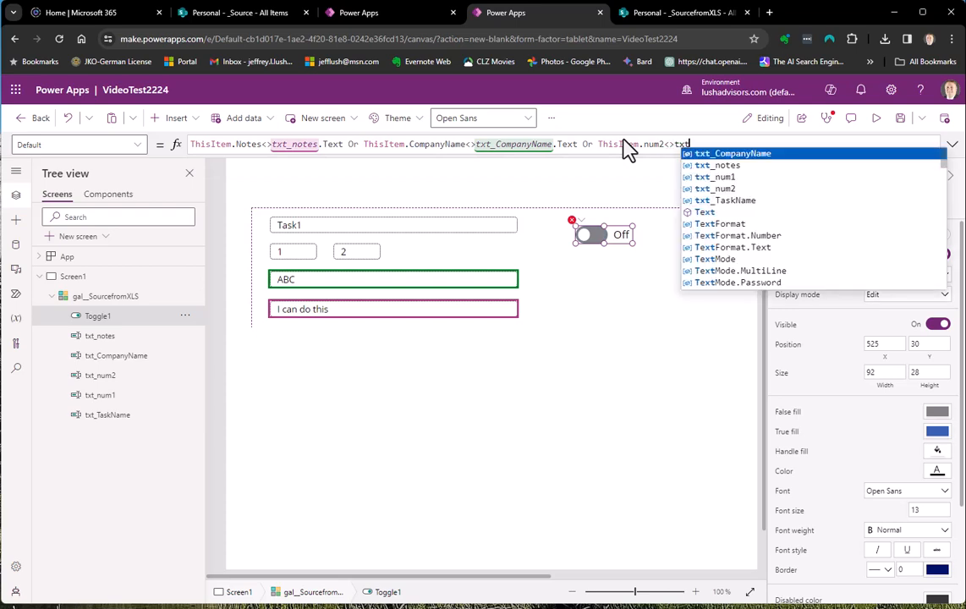
{"action": "type", "text": "_num2"}
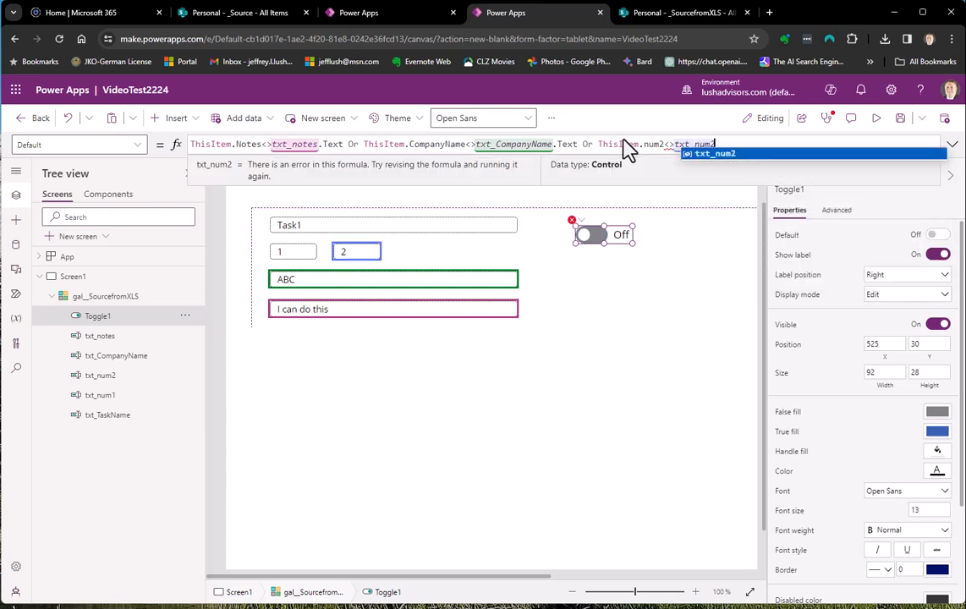
{"action": "type", "text": "."}
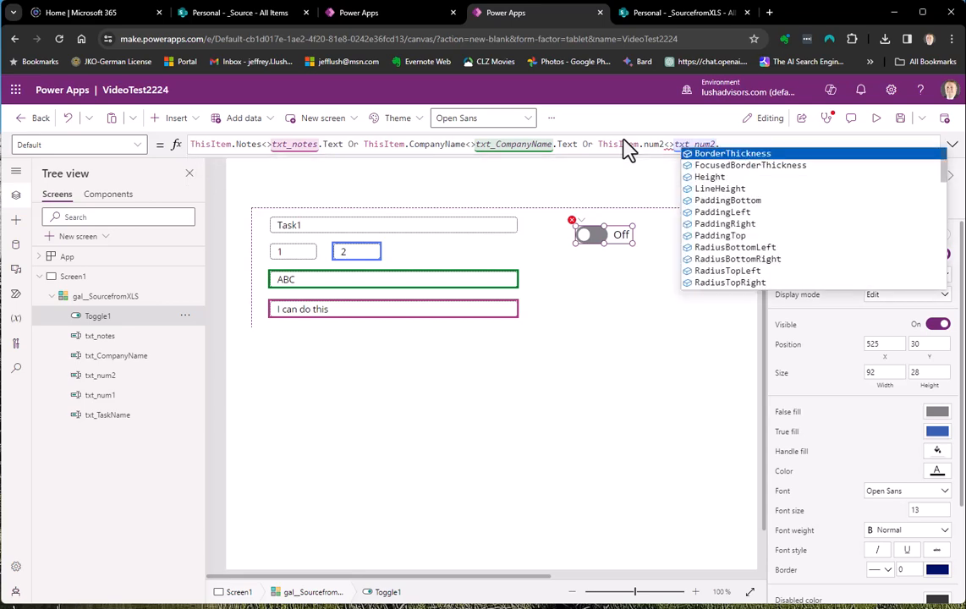
{"action": "type", "text": "Text"}
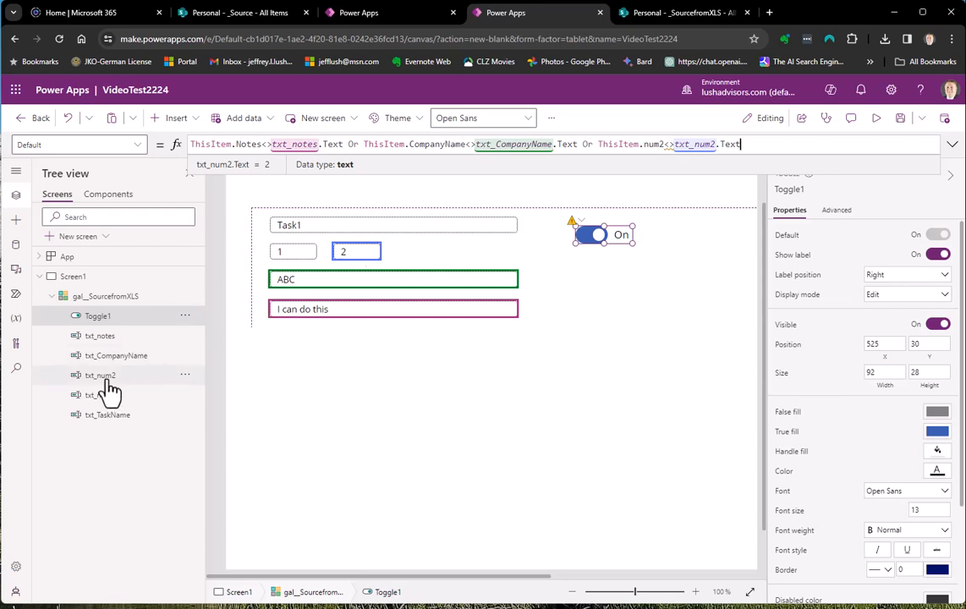
{"action": "left_click", "coordinate": [681, 14]}
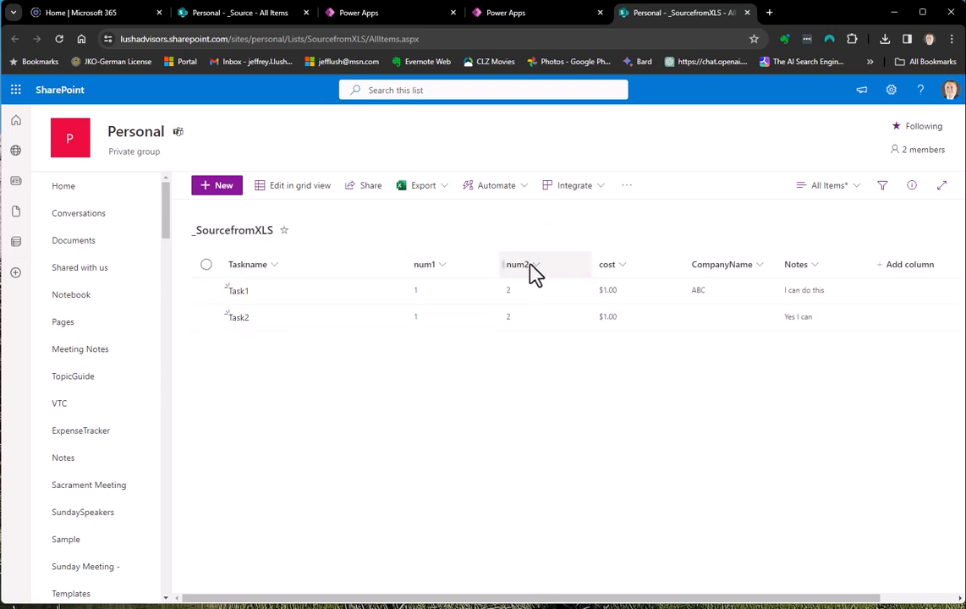
{"action": "left_click", "coordinate": [512, 14]}
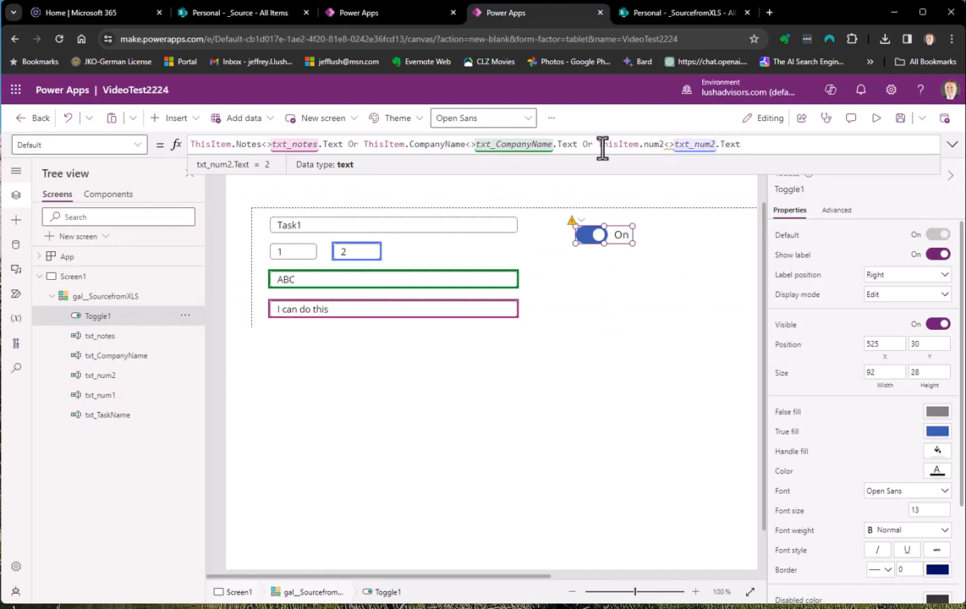
Wrap txt_num2.Text in Value(), append Or ThisItem.num1<>Value(txt_num1.Text) Or ThisItem.TaskName<>txt_notes.Text to Toggle1's Default formula, and format the formula text
{"action": "double_click", "coordinate": [677, 144]}
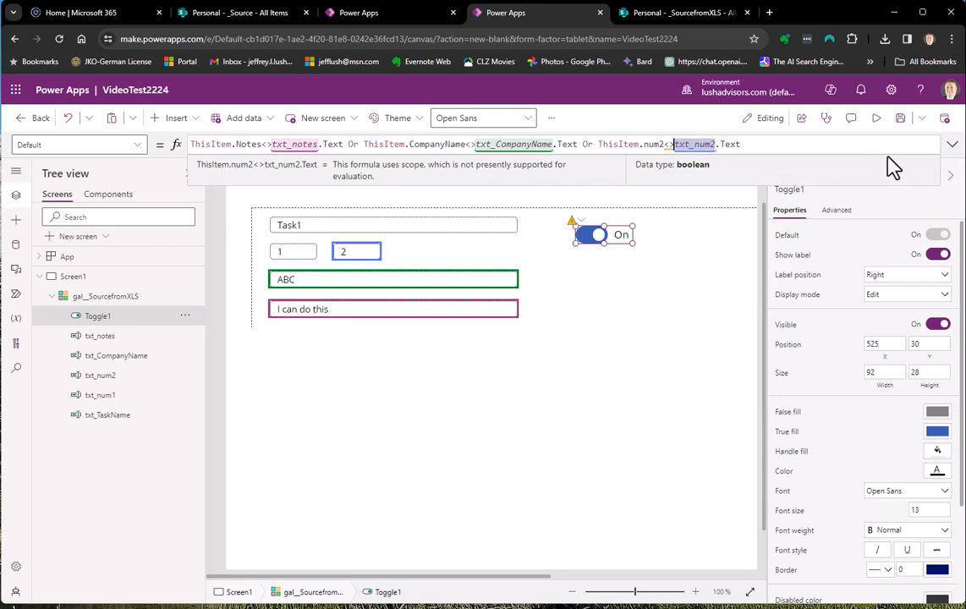
{"action": "type", "text": "Value("}
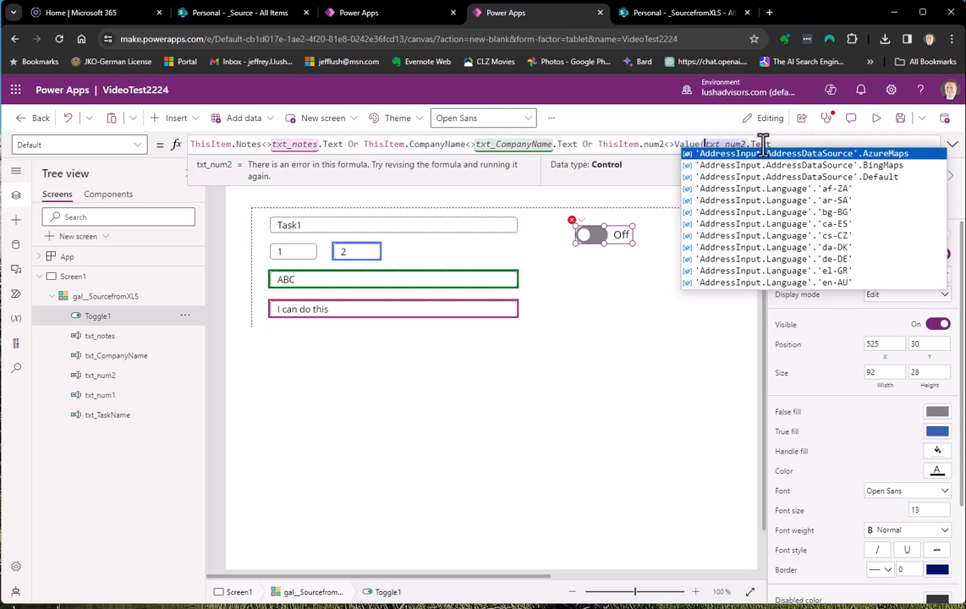
{"action": "left_click", "coordinate": [790, 144]}
{"action": "type", "text": ")"}
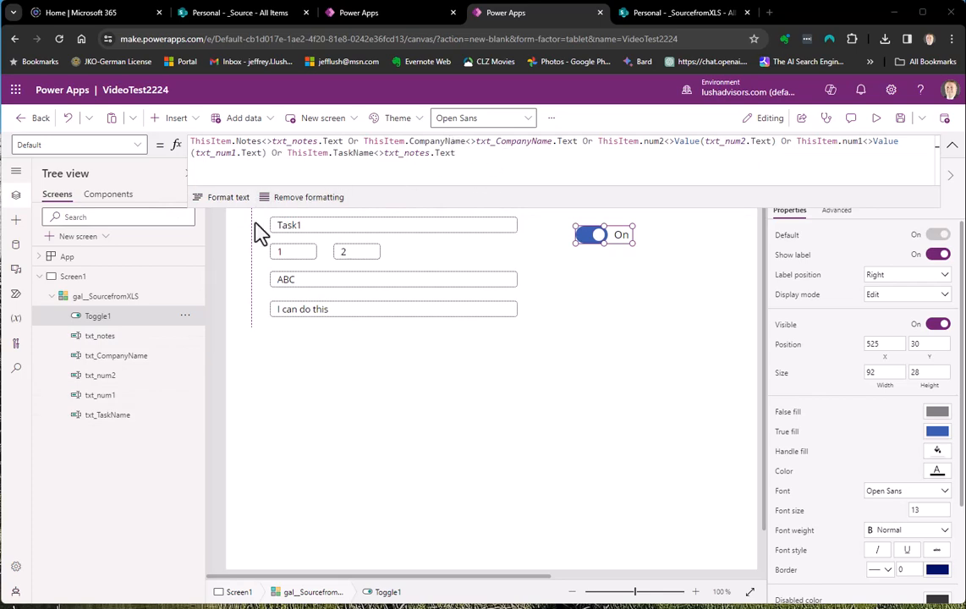
{"action": "left_click", "coordinate": [232, 215]}
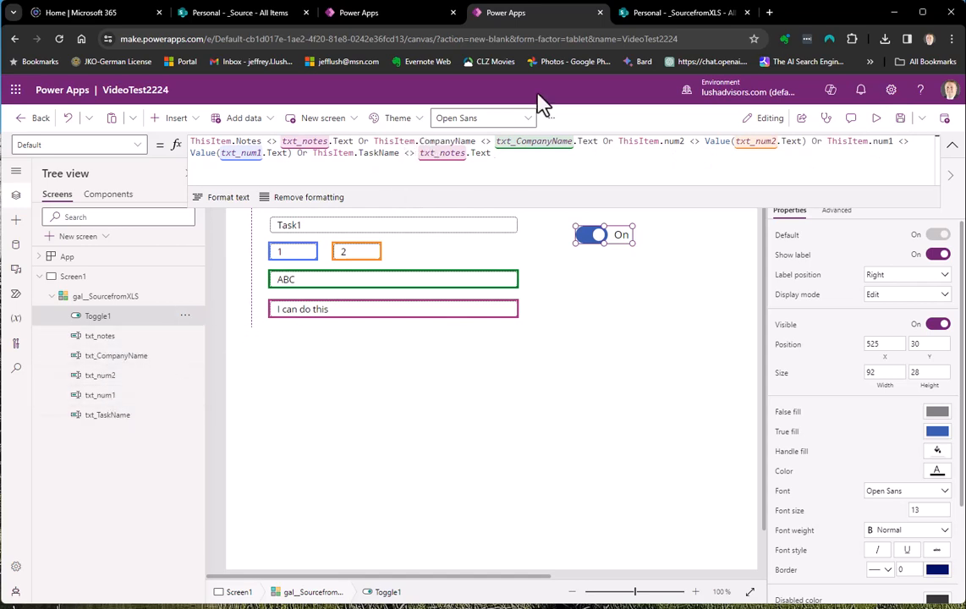
Replace txt_notes with txt_TaskName in the ThisItem.TaskName condition of Toggle1's Default formula and adjust the formula bar height
{"action": "left_click_drag", "start_coordinate": [465, 155], "coordinate": [451, 155]}
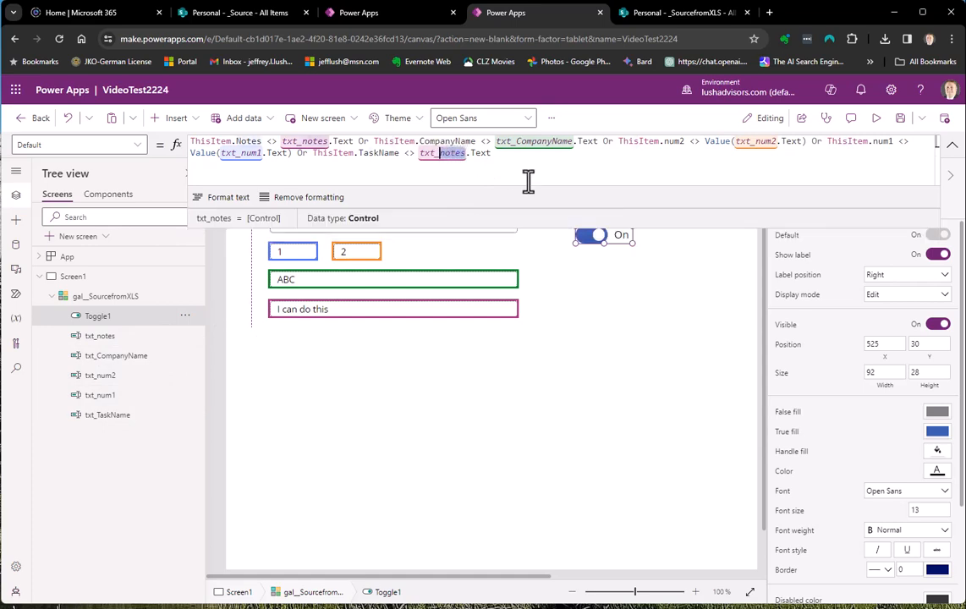
{"action": "type", "text": "task"}
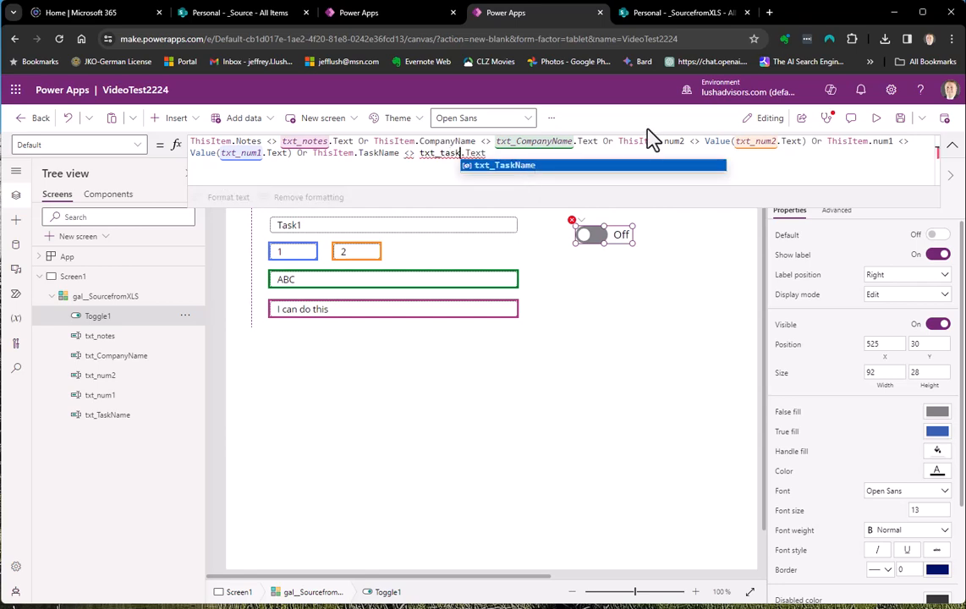
{"action": "left_click", "coordinate": [507, 165]}
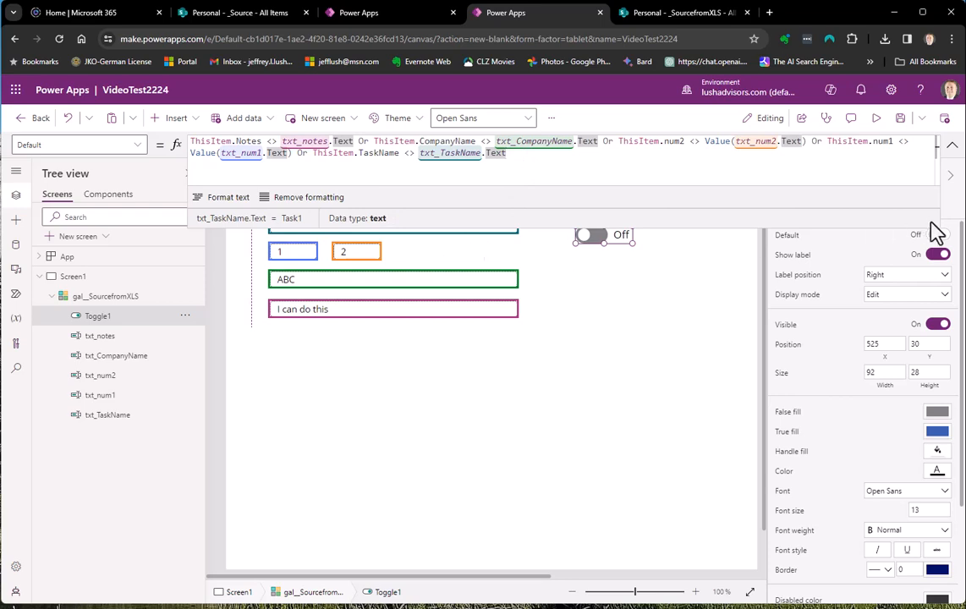
{"action": "left_click_drag", "start_coordinate": [904, 225], "coordinate": [898, 181]}
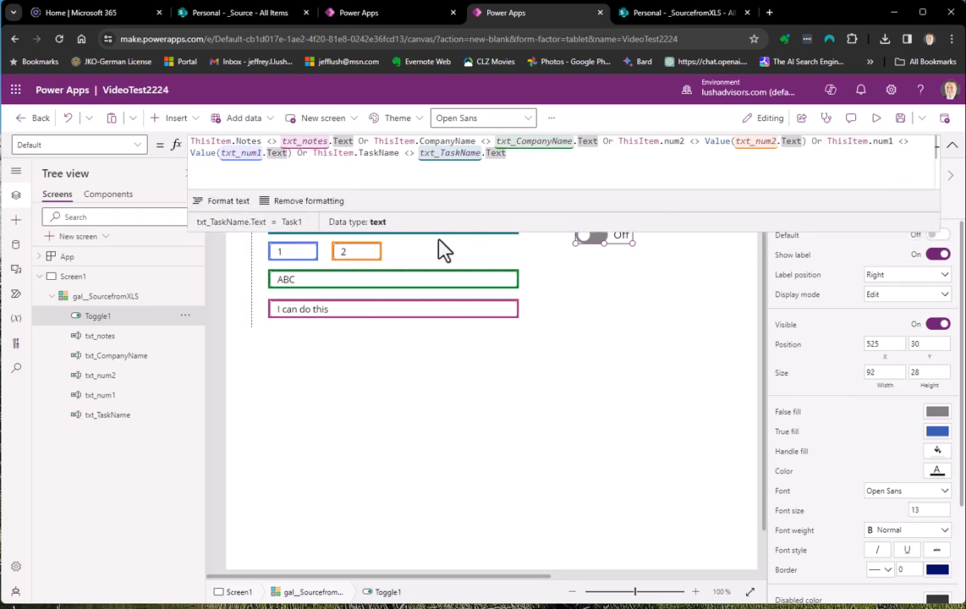
{"action": "left_click_drag", "start_coordinate": [440, 231], "coordinate": [437, 187]}
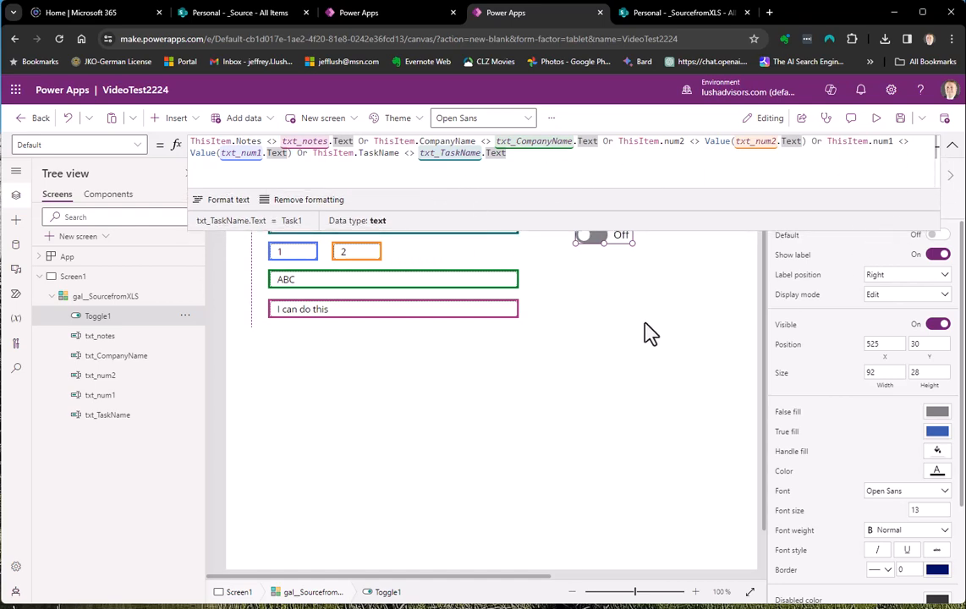
Preview the app and test the toggle by altering the first item's task name, num1 to 11 and num2 to 21, restoring each value
{"action": "scroll", "coordinate": [645, 325], "scroll_direction": "up", "scroll_amount": 1}
{"action": "scroll", "coordinate": [648, 338], "scroll_direction": "up", "scroll_amount": 2}
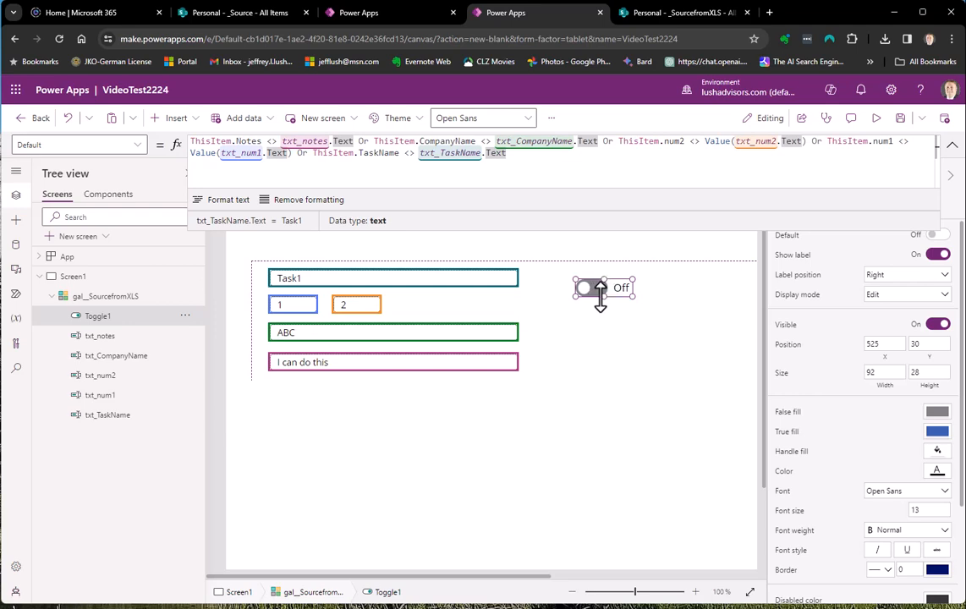
{"action": "left_click", "coordinate": [876, 120]}
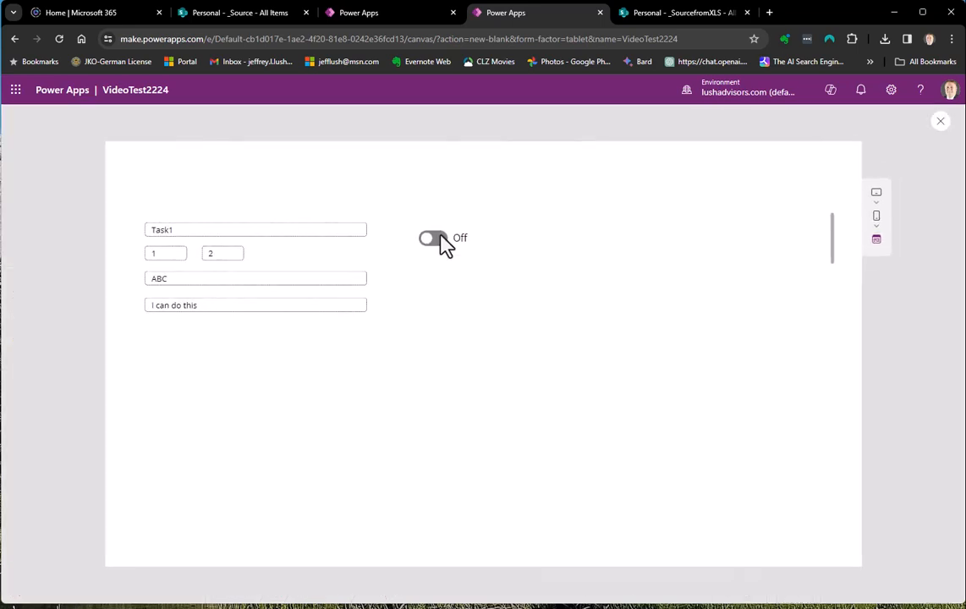
{"action": "left_click", "coordinate": [178, 228]}
{"action": "key", "text": "BackSpace"}
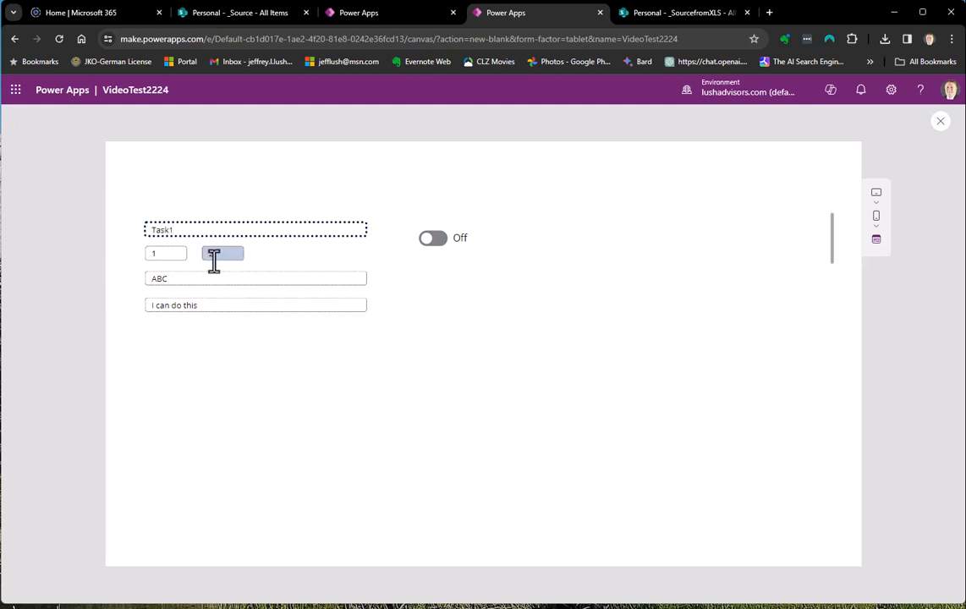
{"action": "left_click", "coordinate": [157, 254]}
{"action": "type", "text": "1"}
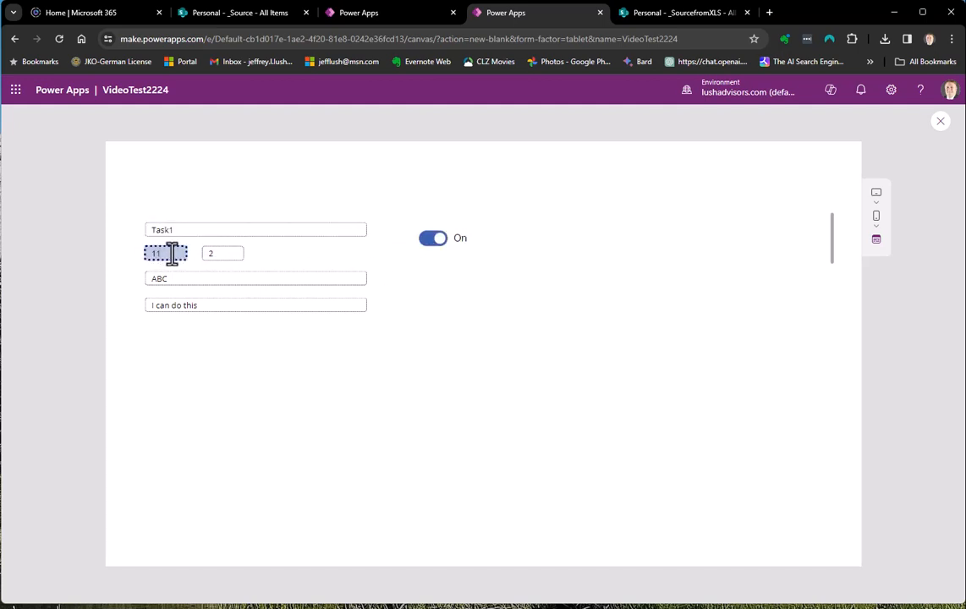
{"action": "key", "text": "BackSpace"}
{"action": "left_click", "coordinate": [238, 254]}
{"action": "type", "text": "1"}
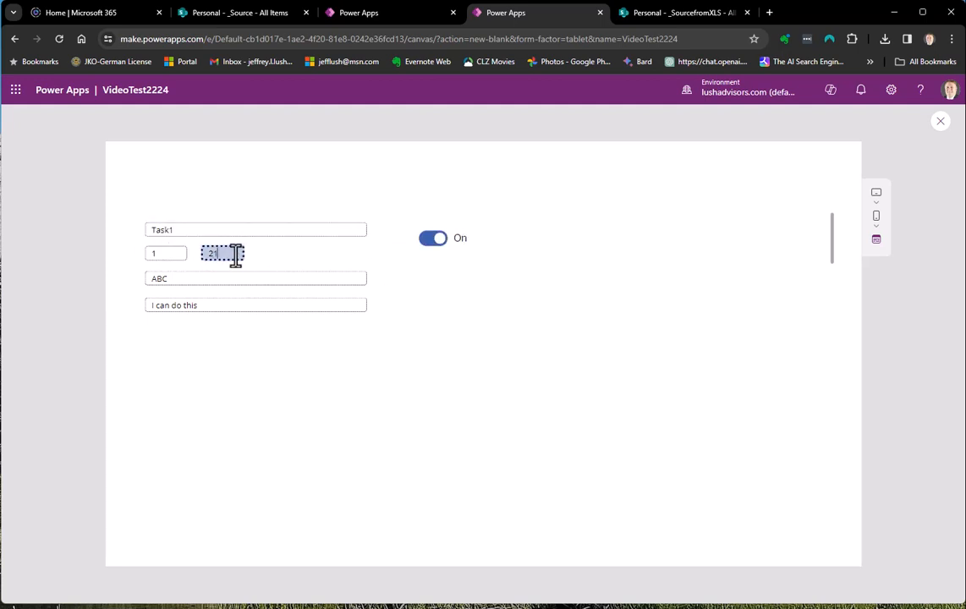
{"action": "key", "text": "BackSpace"}
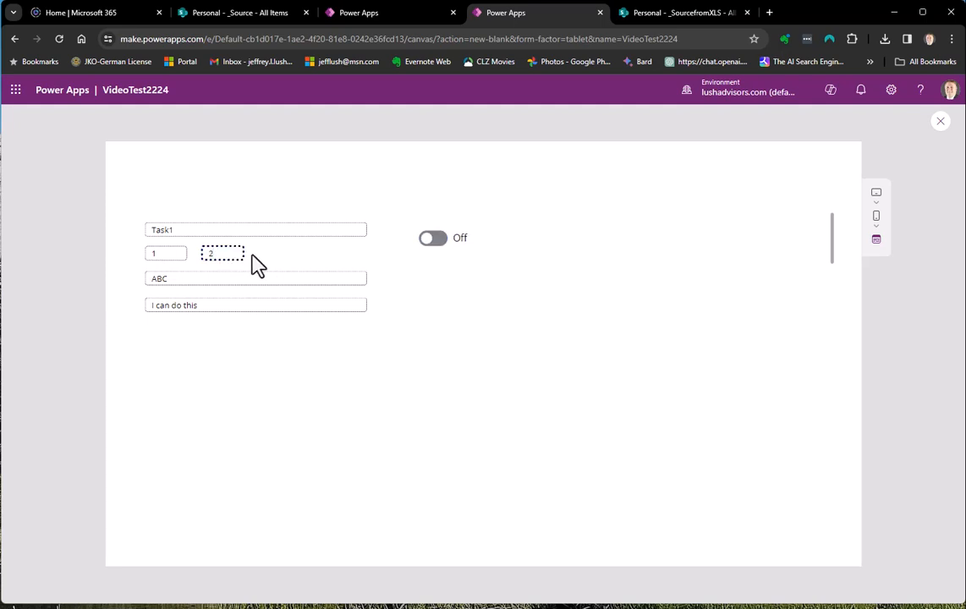
Test the toggle by appending 1 to company name ABC and shortening the notes to "I can do thi", restoring both values
{"action": "left_click", "coordinate": [216, 280]}
{"action": "type", "text": "1"}
{"action": "key", "text": "BackSpace"}
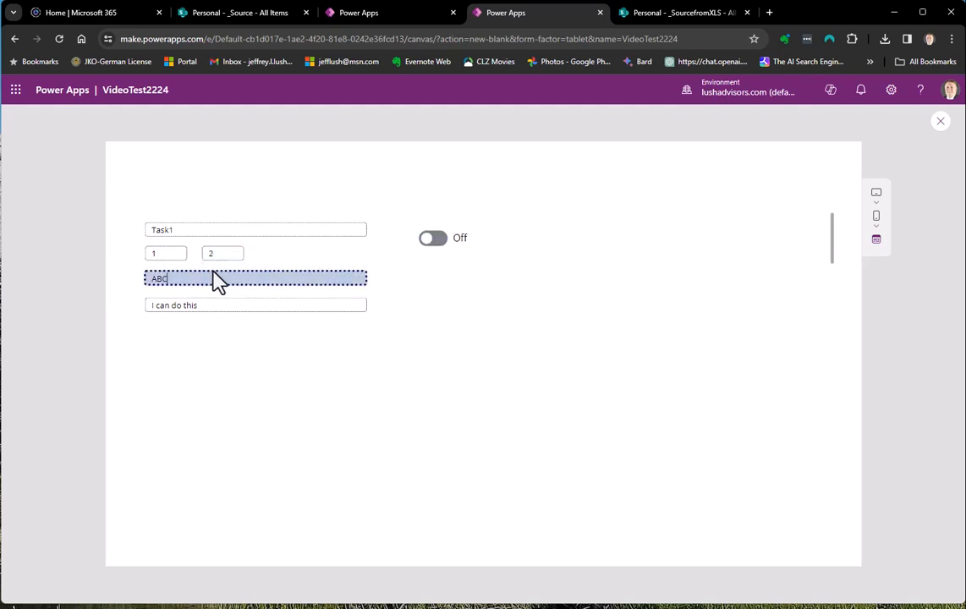
{"action": "left_click", "coordinate": [259, 310]}
{"action": "key", "text": "BackSpace"}
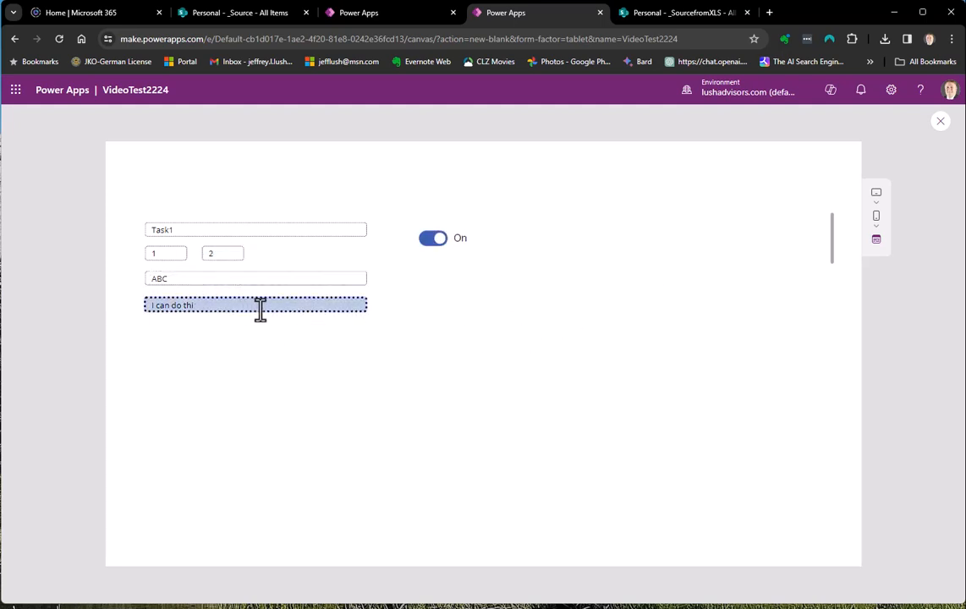
{"action": "type", "text": "s"}
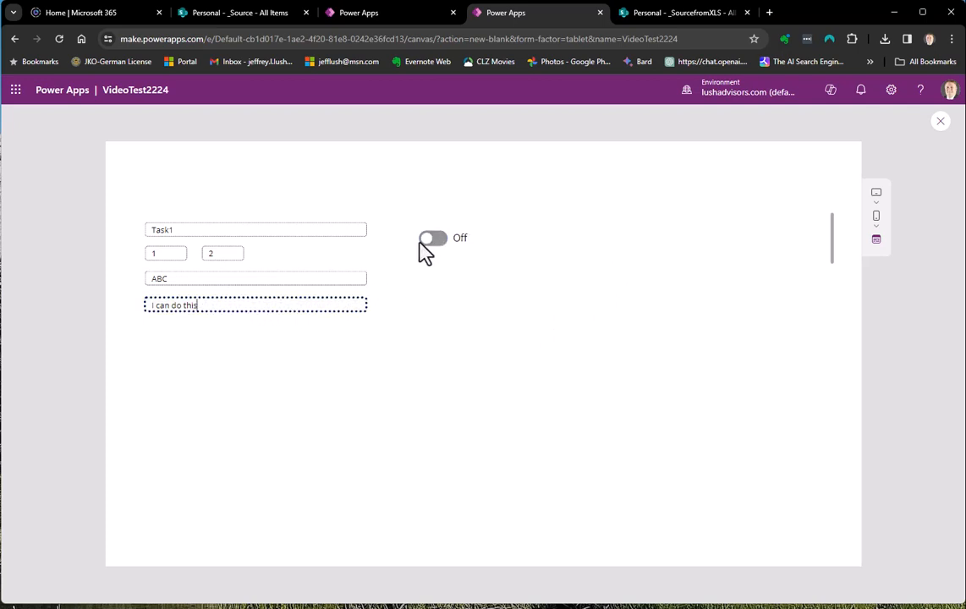
Test the toggle on the second item by changing Task2 to Task1, restore Task2 and close the preview
{"action": "scroll", "coordinate": [406, 264], "scroll_direction": "down", "scroll_amount": 1}
{"action": "scroll", "coordinate": [406, 264], "scroll_direction": "down", "scroll_amount": 1}
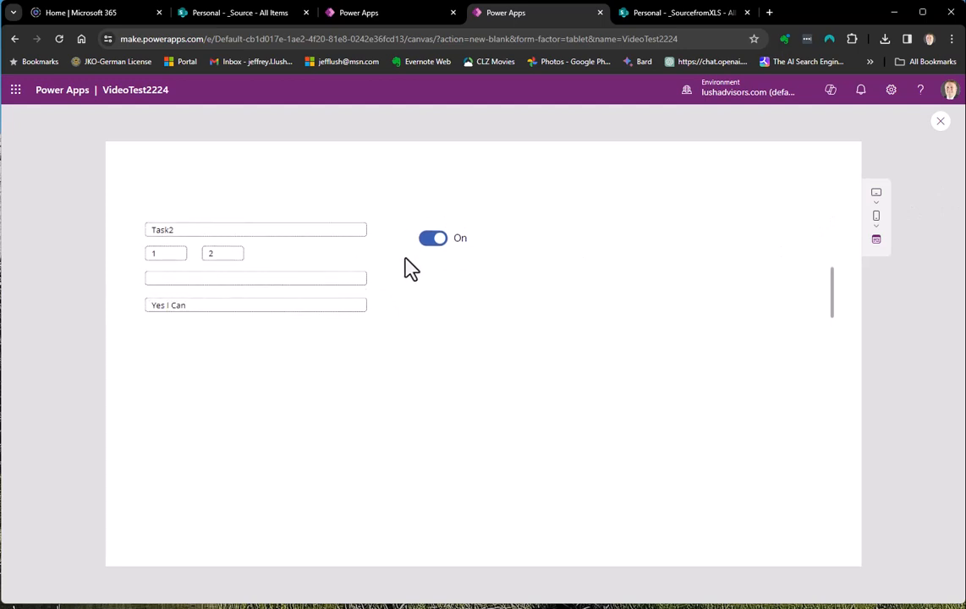
{"action": "left_click", "coordinate": [198, 229]}
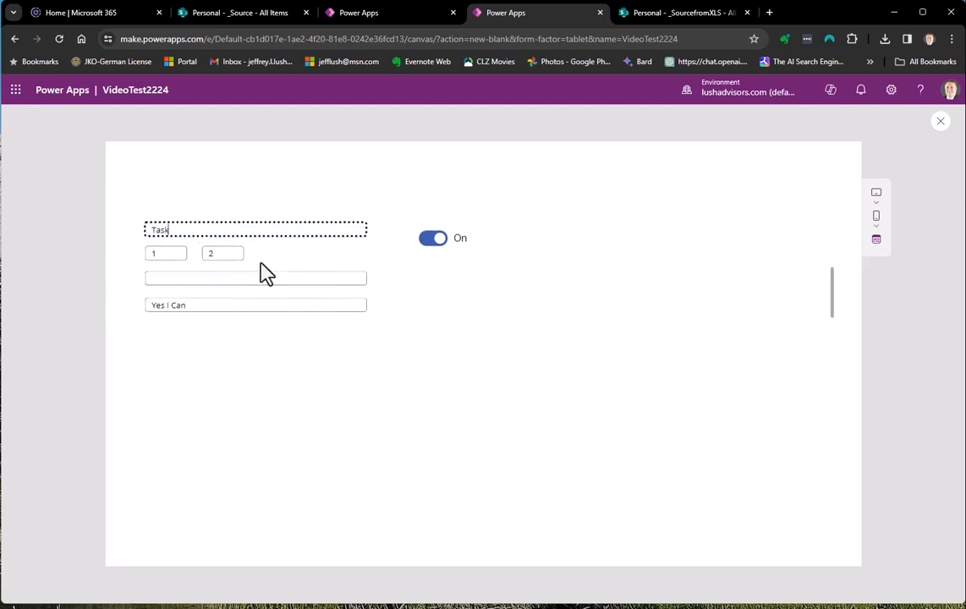
{"action": "left_click", "coordinate": [173, 252]}
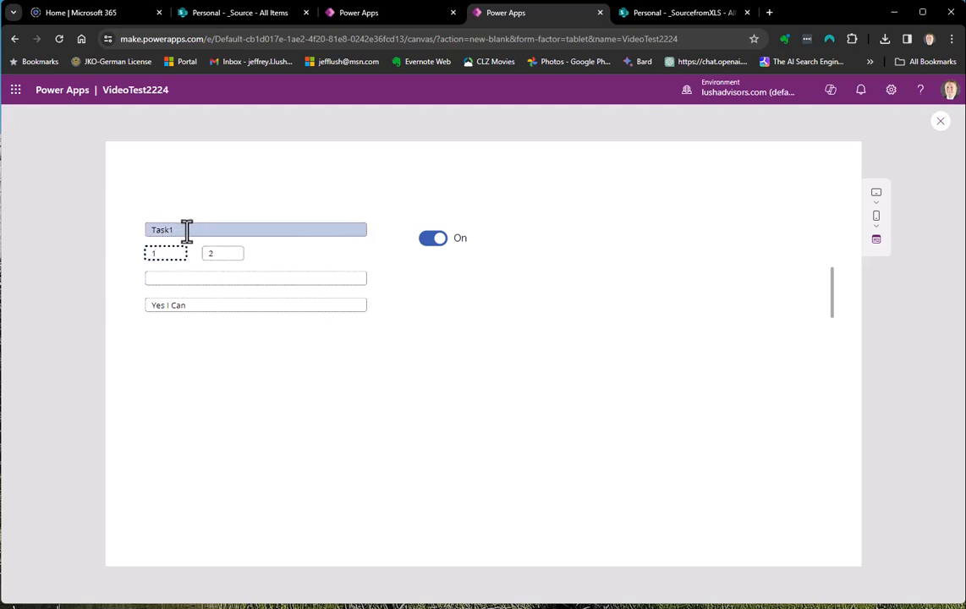
{"action": "left_click", "coordinate": [187, 230]}
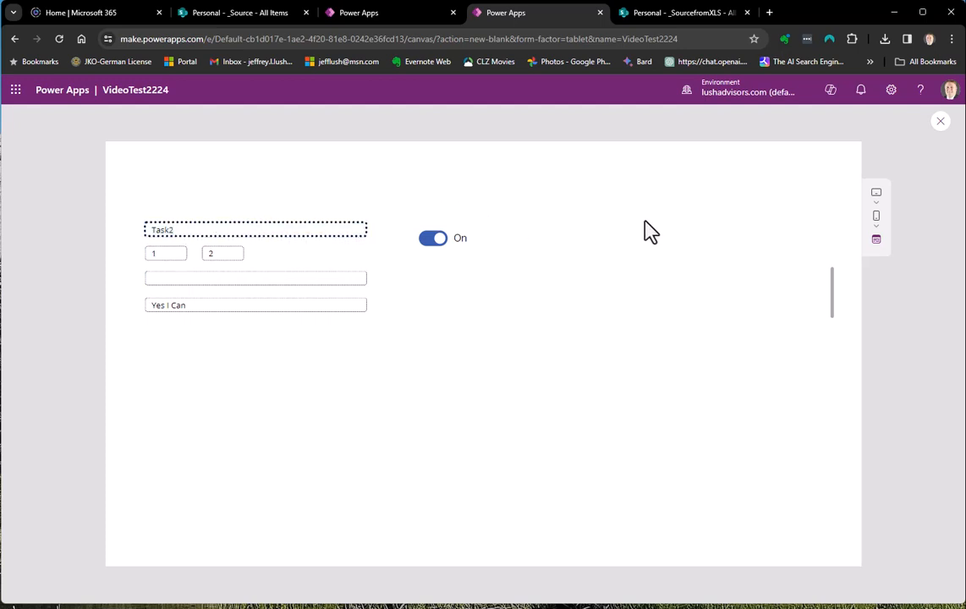
{"action": "scroll", "coordinate": [385, 296], "scroll_direction": "up", "scroll_amount": 3}
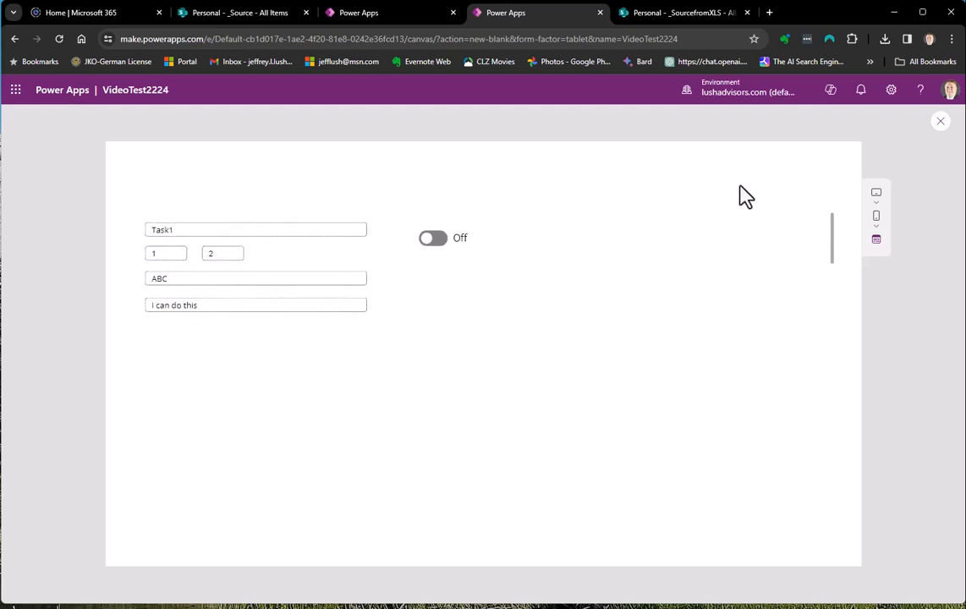
{"action": "left_click", "coordinate": [940, 122]}
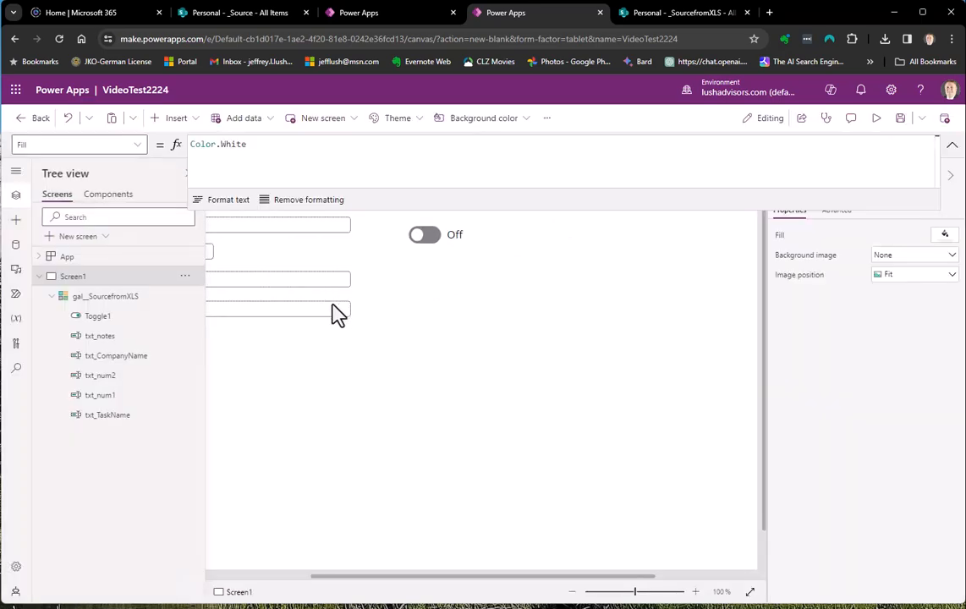
Review the gallery's Items source, the task name input's Default and Toggle1's full Default formula in the editor
{"action": "left_click_drag", "start_coordinate": [524, 582], "coordinate": [306, 582]}
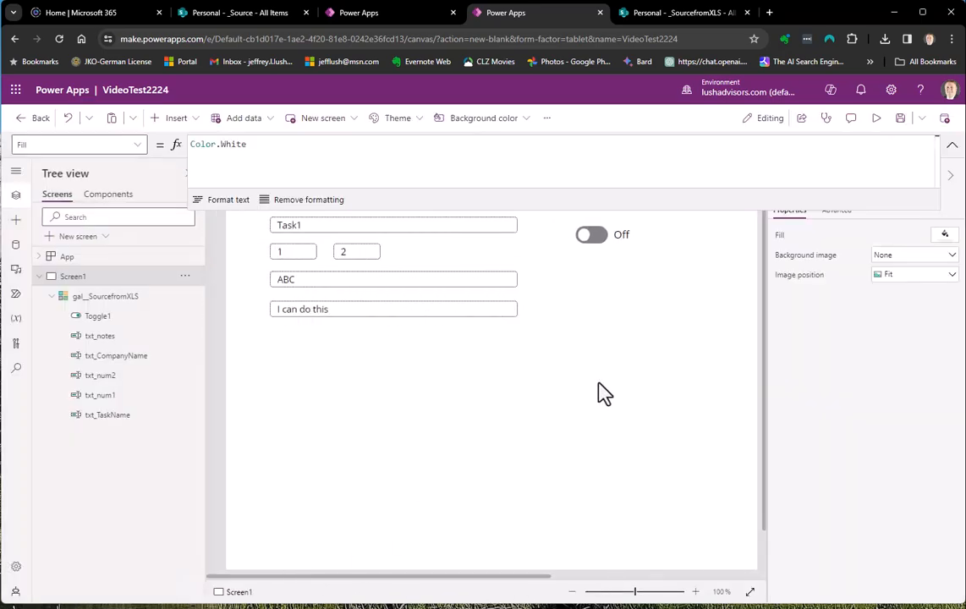
{"action": "scroll", "coordinate": [592, 398], "scroll_direction": "up", "scroll_amount": 1}
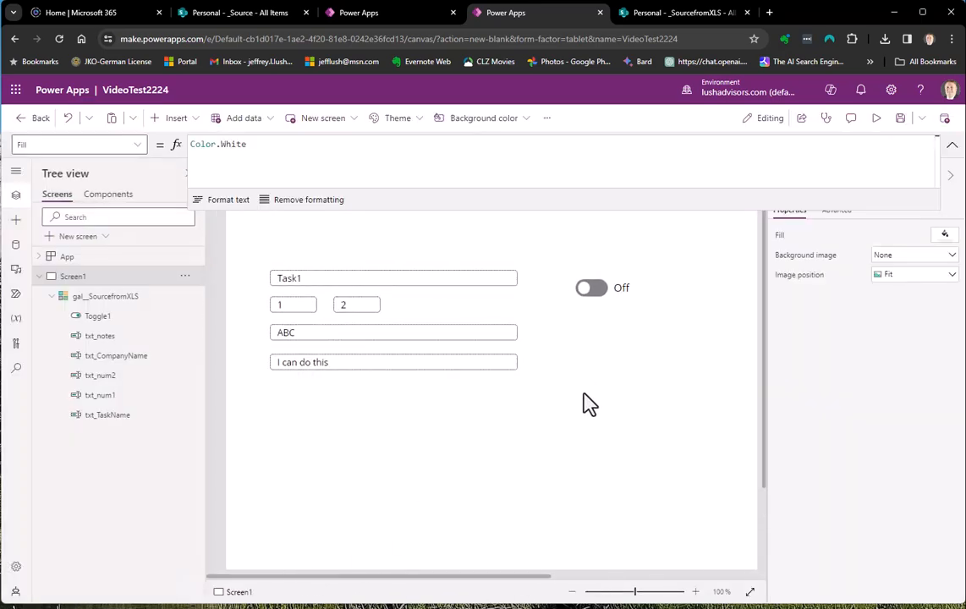
{"action": "left_click", "coordinate": [950, 146]}
{"action": "scroll", "coordinate": [401, 296], "scroll_direction": "down", "scroll_amount": 3}
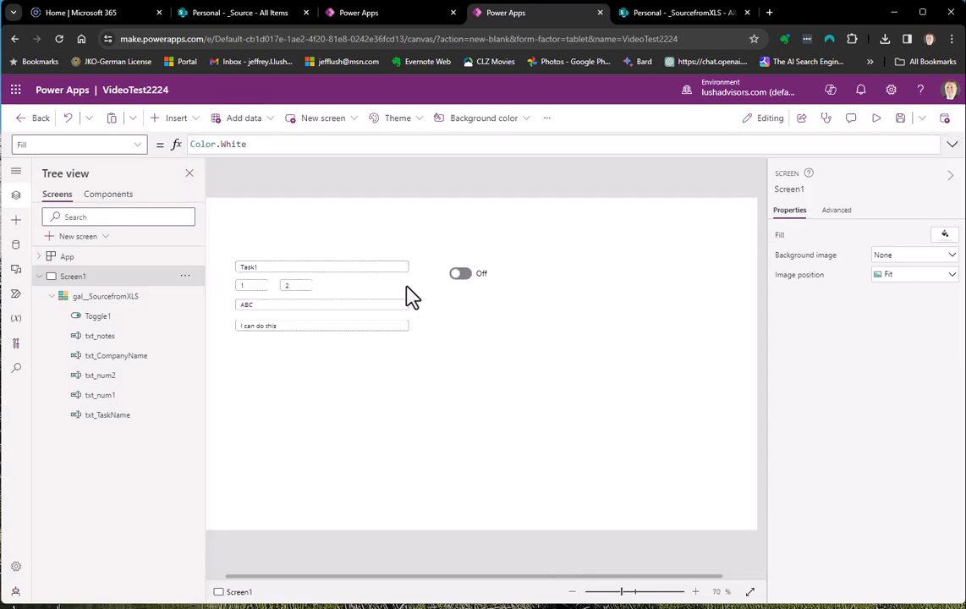
{"action": "left_click", "coordinate": [345, 297]}
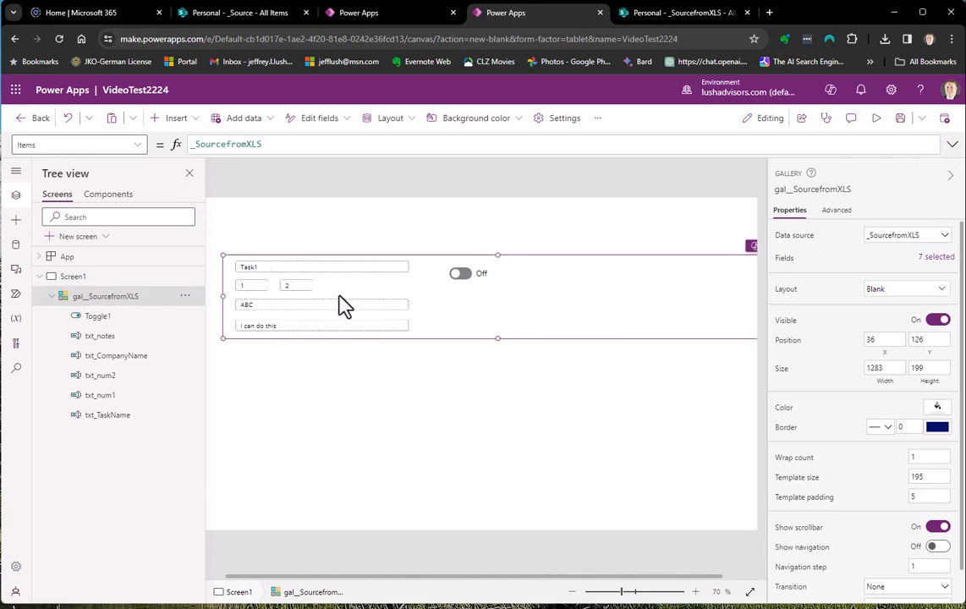
{"action": "left_click", "coordinate": [369, 242]}
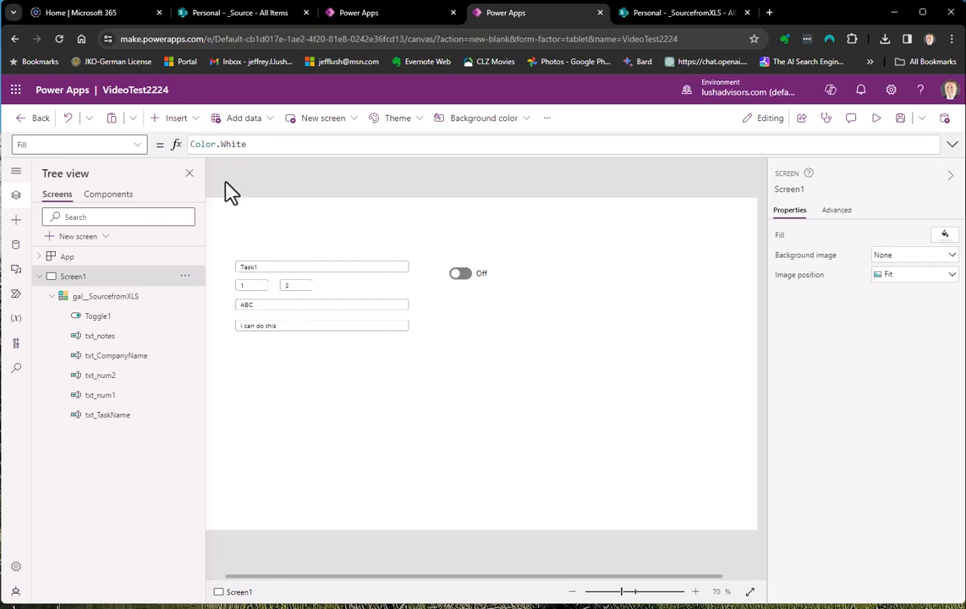
{"action": "left_click", "coordinate": [194, 126]}
{"action": "left_click", "coordinate": [451, 263]}
{"action": "left_click", "coordinate": [280, 269]}
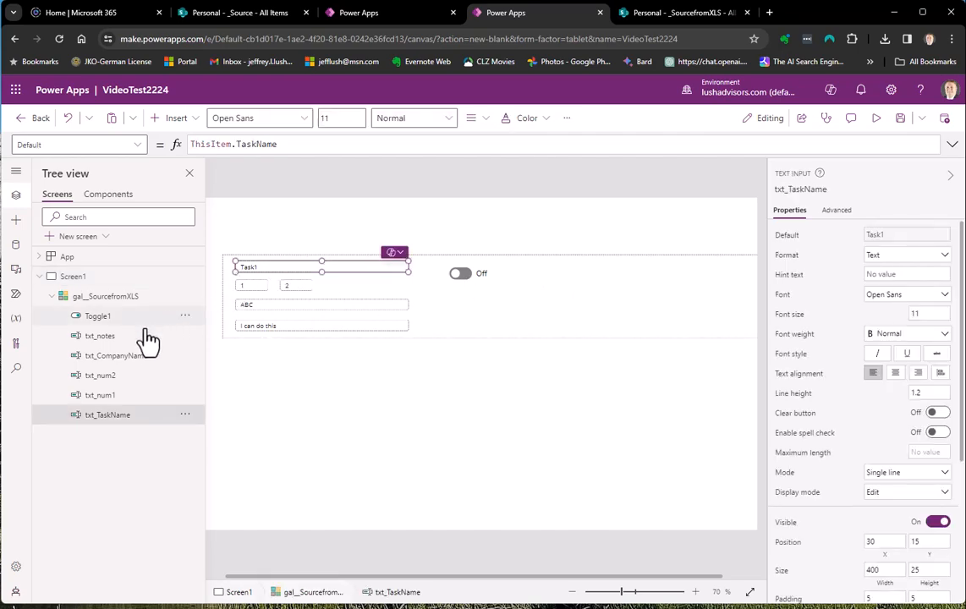
{"action": "left_click", "coordinate": [101, 317]}
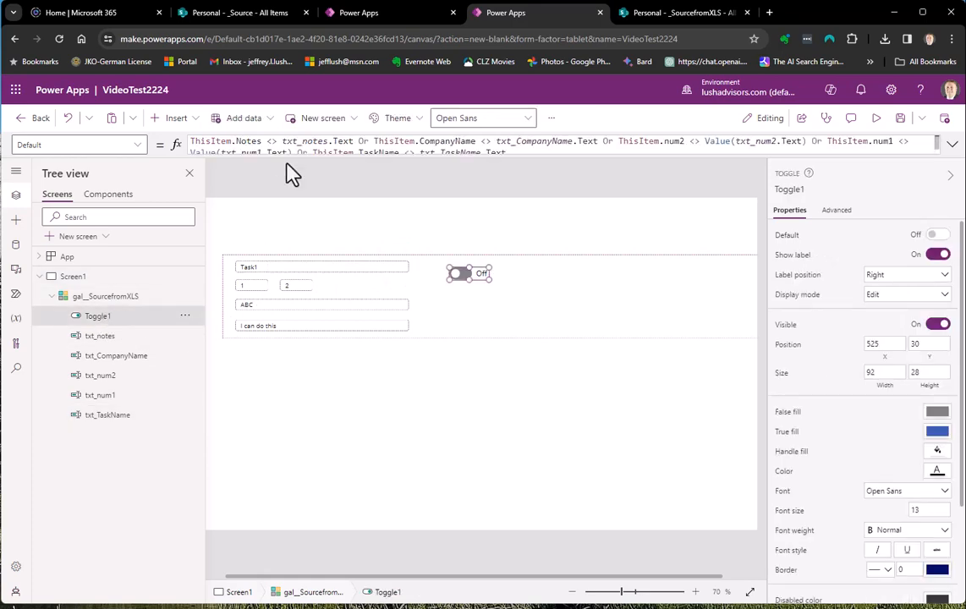
{"action": "left_click", "coordinate": [219, 152]}
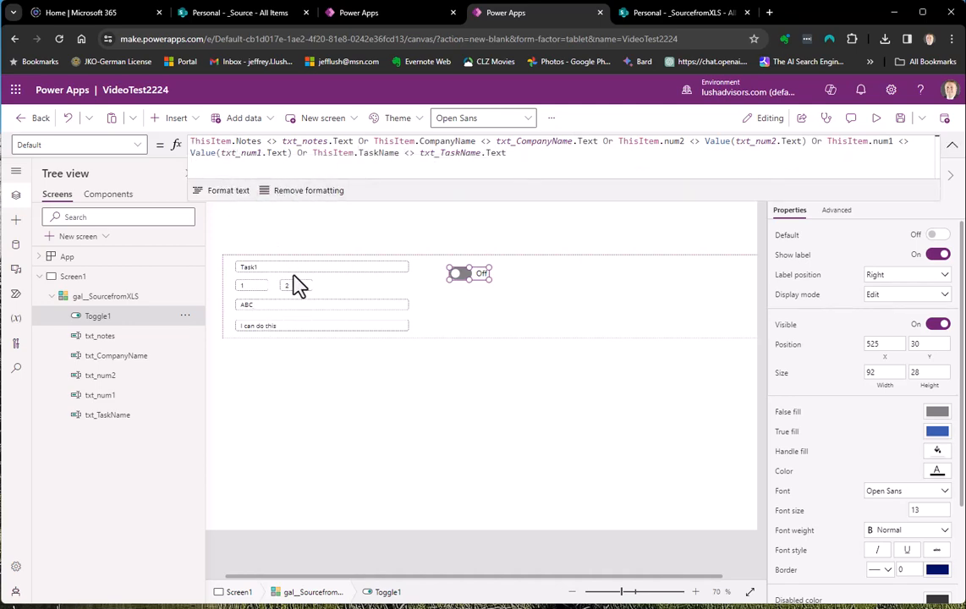
{"action": "left_click", "coordinate": [144, 297]}
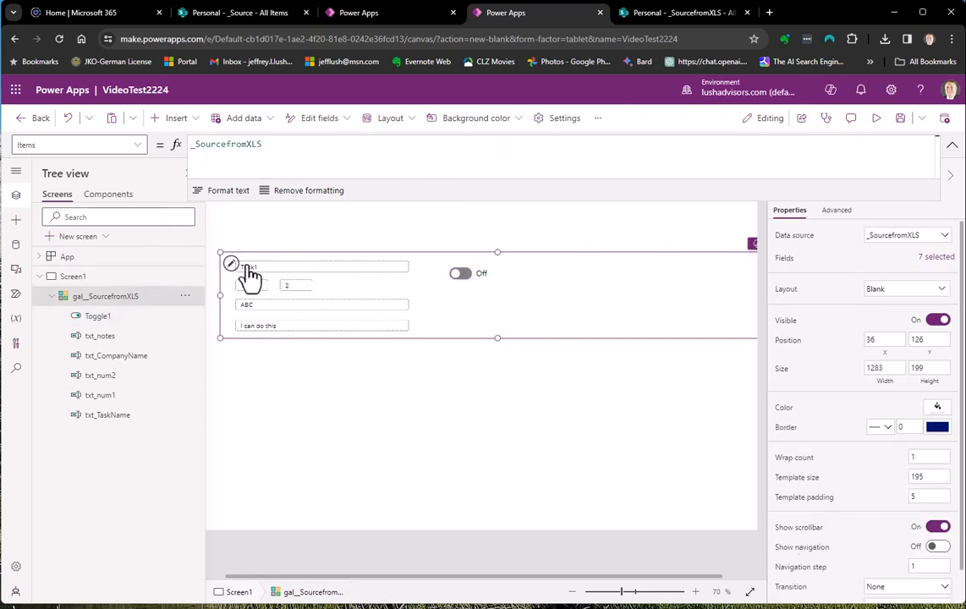
Insert a button on Screen1, place it above the gallery at about X 152, Y 44, and collapse the formula bar
{"action": "left_click", "coordinate": [114, 280]}
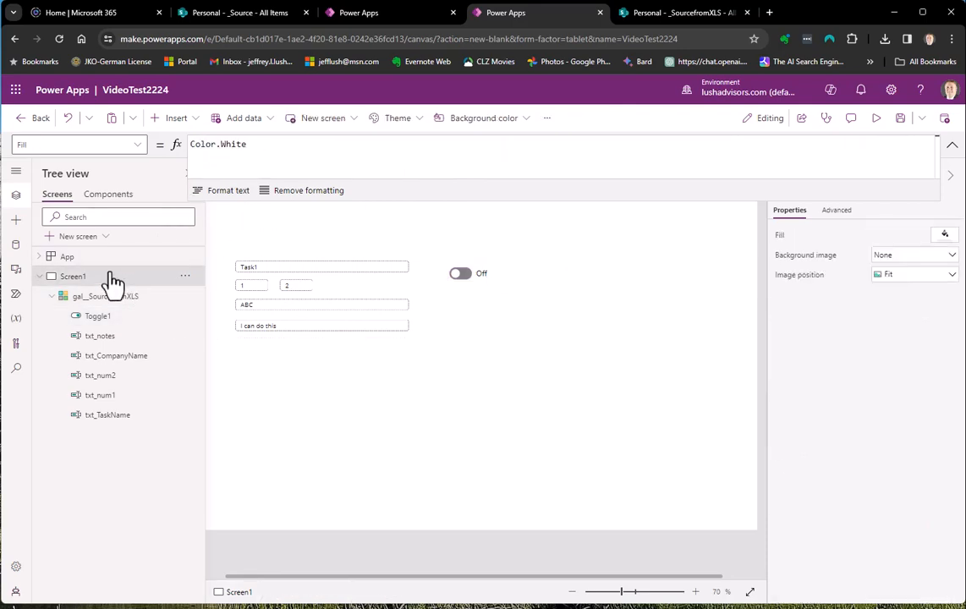
{"action": "left_click", "coordinate": [179, 123]}
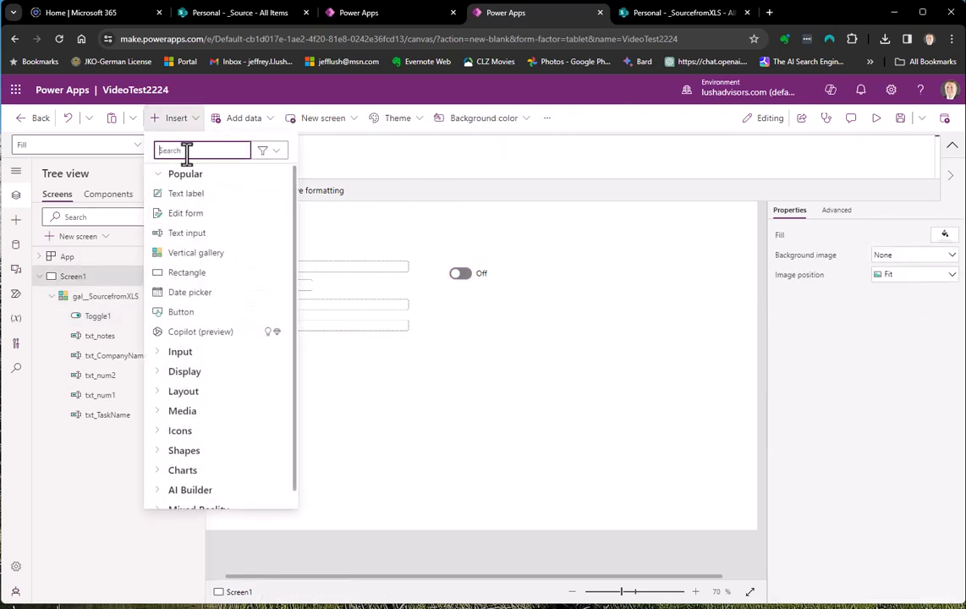
{"action": "type", "text": "bu"}
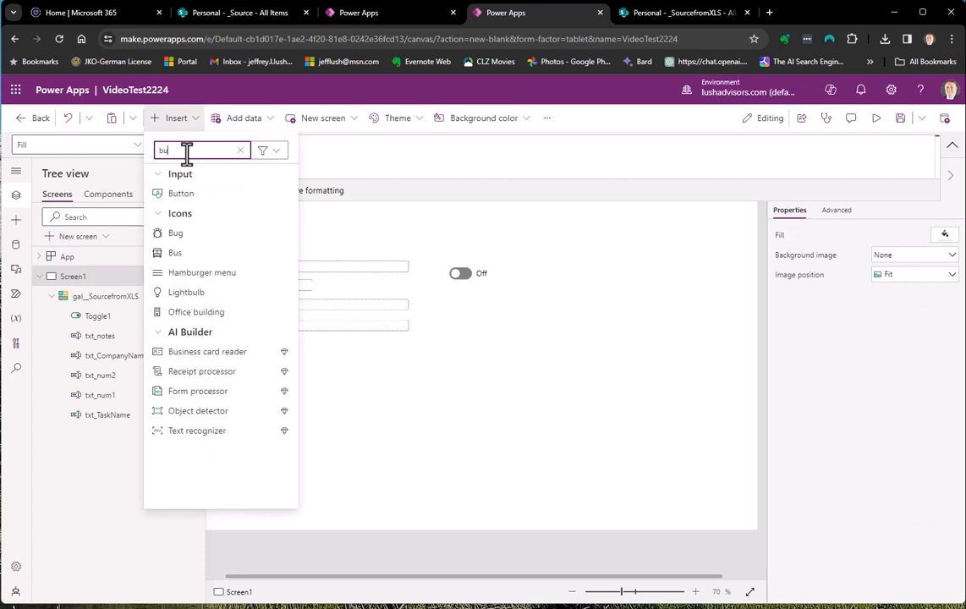
{"action": "left_click", "coordinate": [188, 195]}
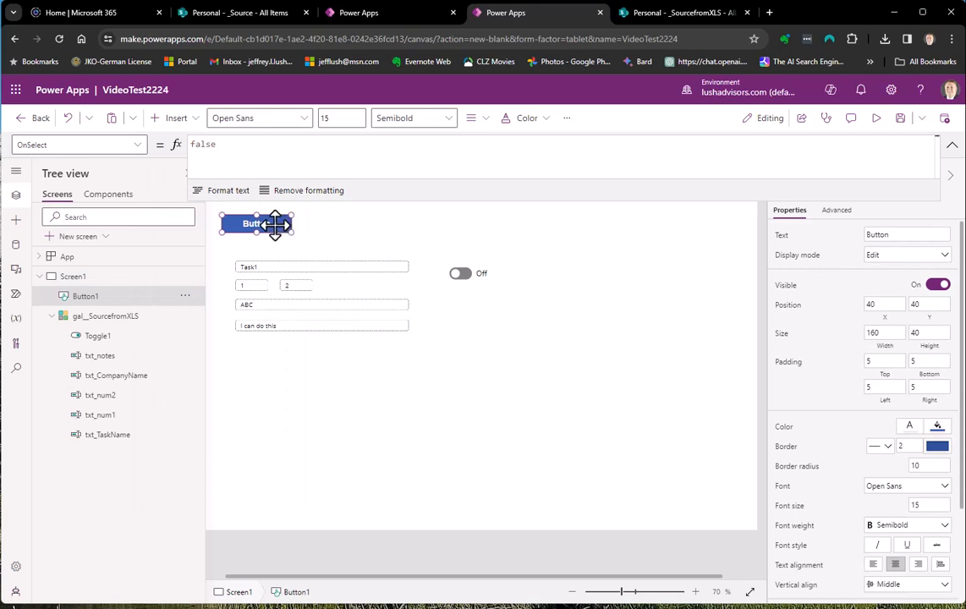
{"action": "left_click_drag", "start_coordinate": [274, 225], "coordinate": [324, 228]}
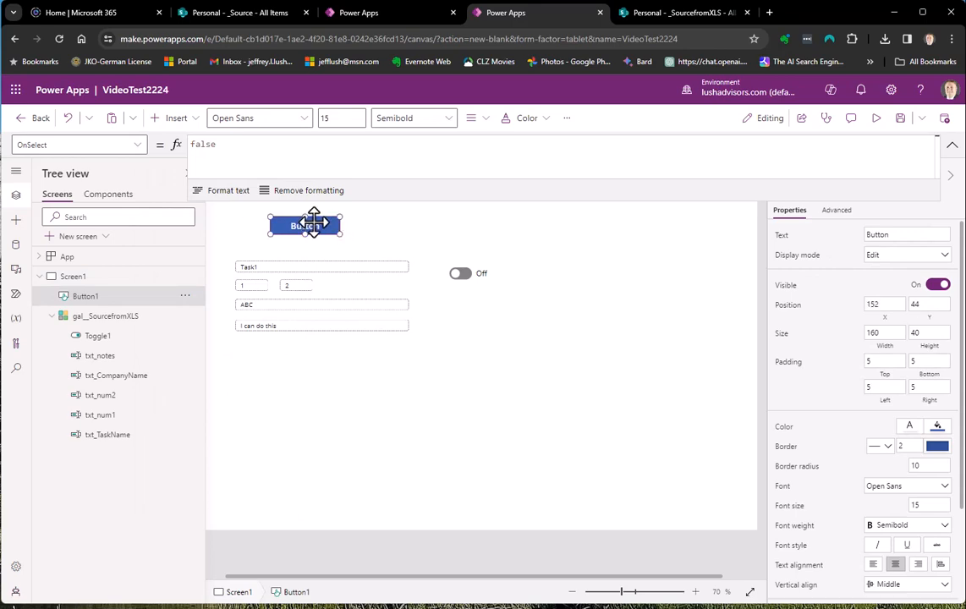
{"action": "left_click", "coordinate": [954, 145]}
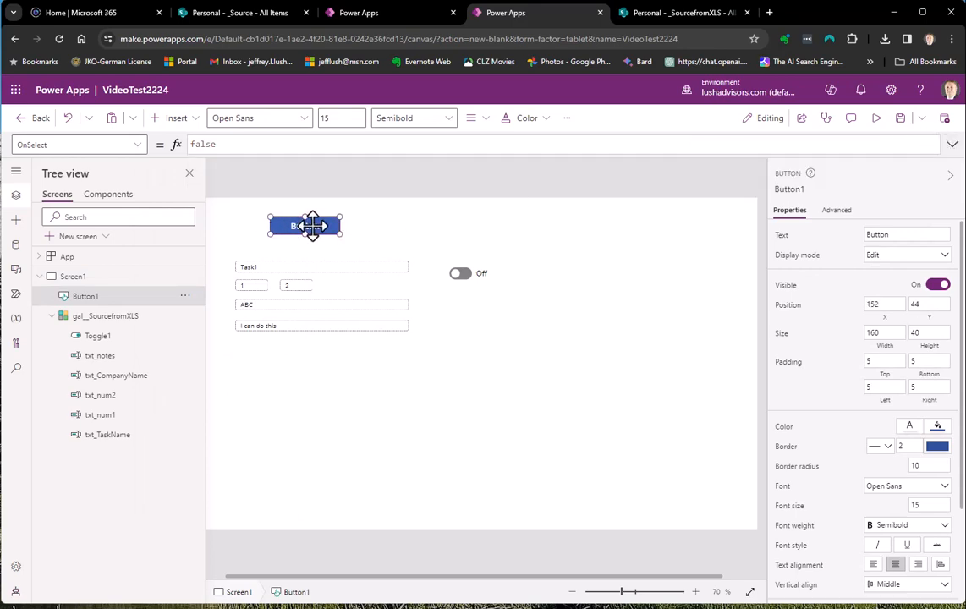
Label the new button Save and move it over the gallery's input column at about X 72, Y 60
{"action": "double_click", "coordinate": [876, 235]}
{"action": "key", "text": "Tab"}
{"action": "left_click", "coordinate": [410, 196]}
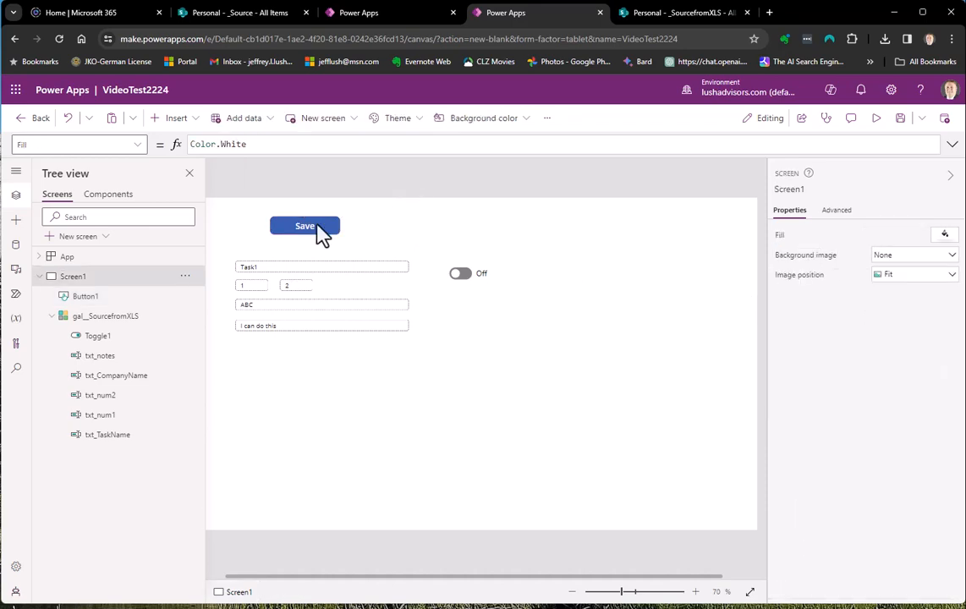
{"action": "left_click", "coordinate": [317, 222]}
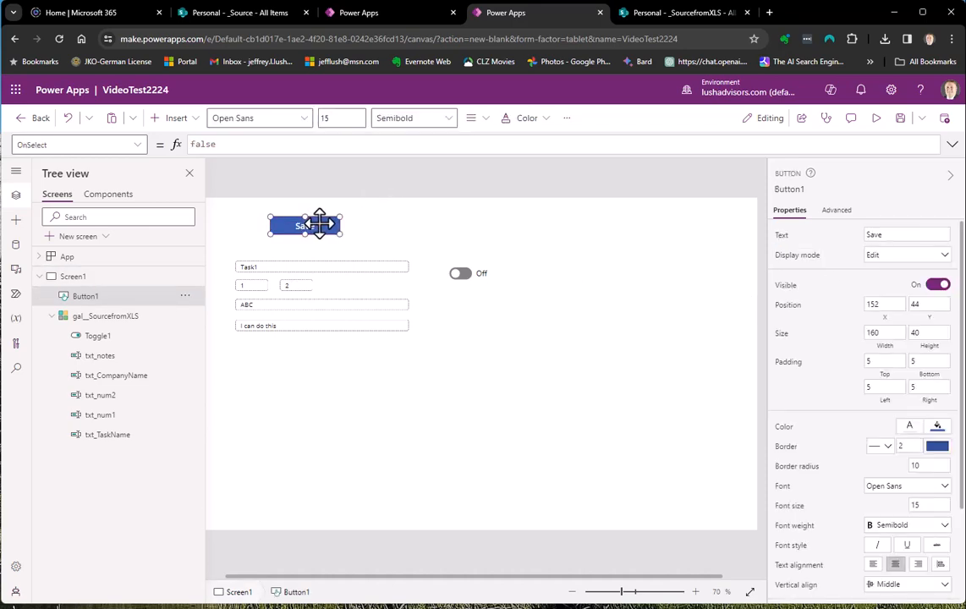
{"action": "left_click_drag", "start_coordinate": [320, 223], "coordinate": [279, 238]}
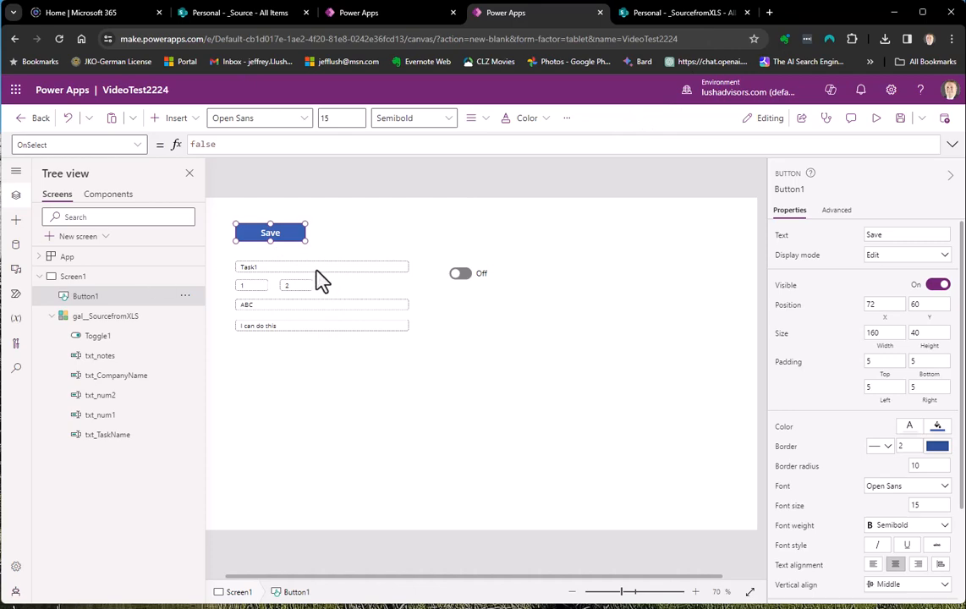
Stretch the gallery downward to a height of about 519 and check the properties of the first item's toggle
{"action": "left_click", "coordinate": [106, 315]}
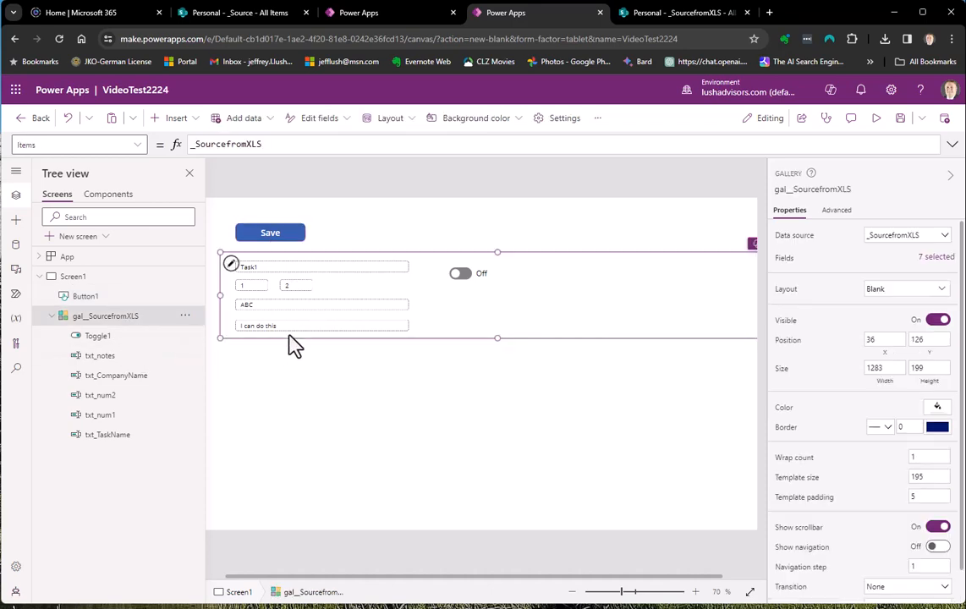
{"action": "left_click_drag", "start_coordinate": [501, 340], "coordinate": [483, 472]}
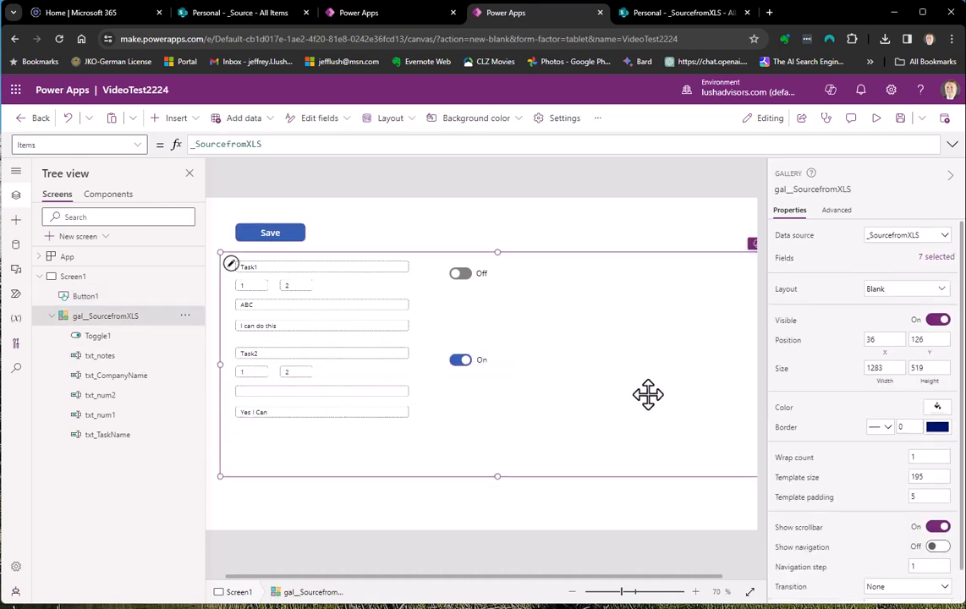
{"action": "left_click", "coordinate": [470, 276]}
{"action": "left_click", "coordinate": [937, 325]}
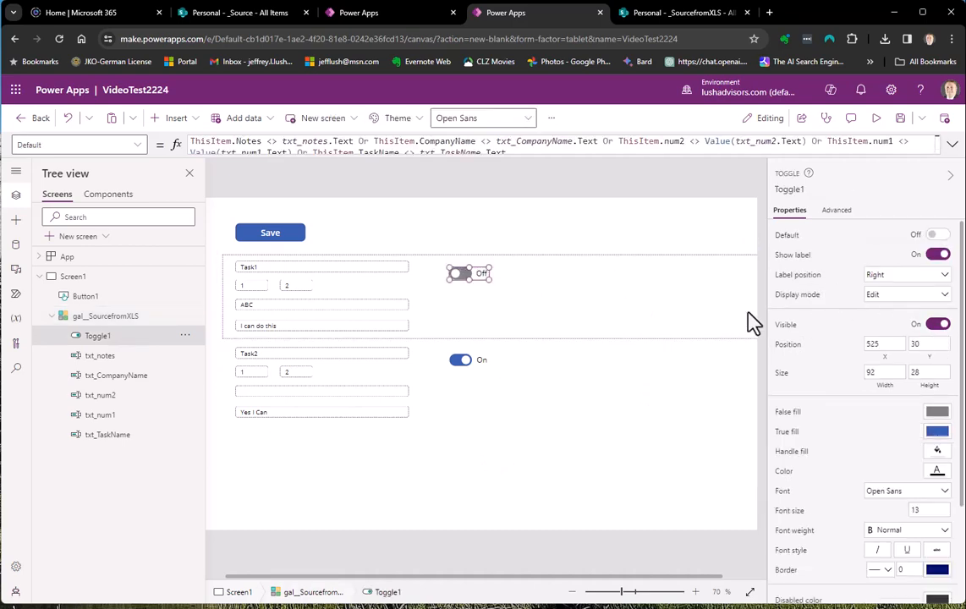
{"action": "left_click", "coordinate": [456, 196]}
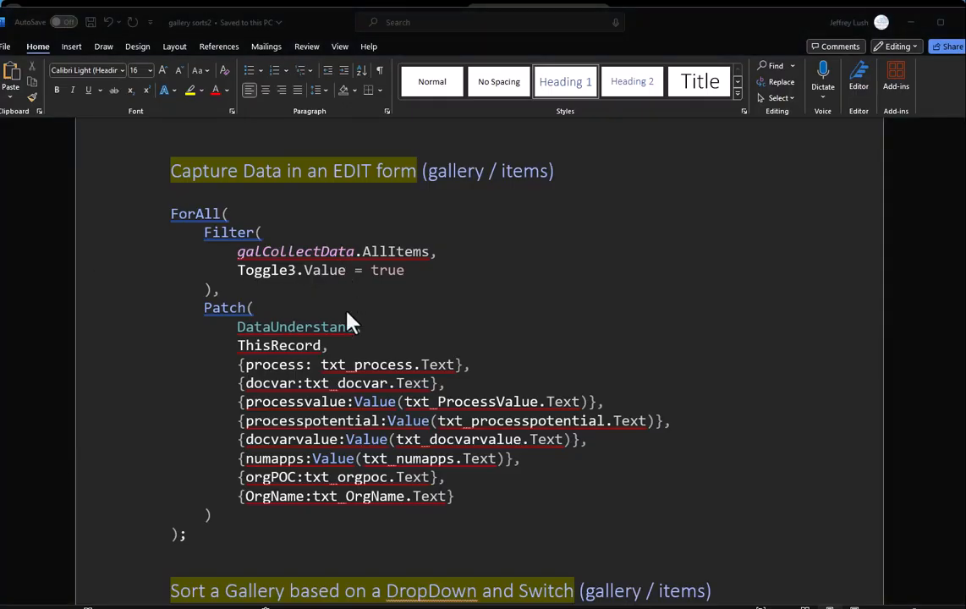
Switch to the gallery sorts2 Word document and duplicate the ForAll block under "Capture Data in an EDIT form" directly below the original, leaving a blank line
{"action": "left_click", "coordinate": [326, 399]}
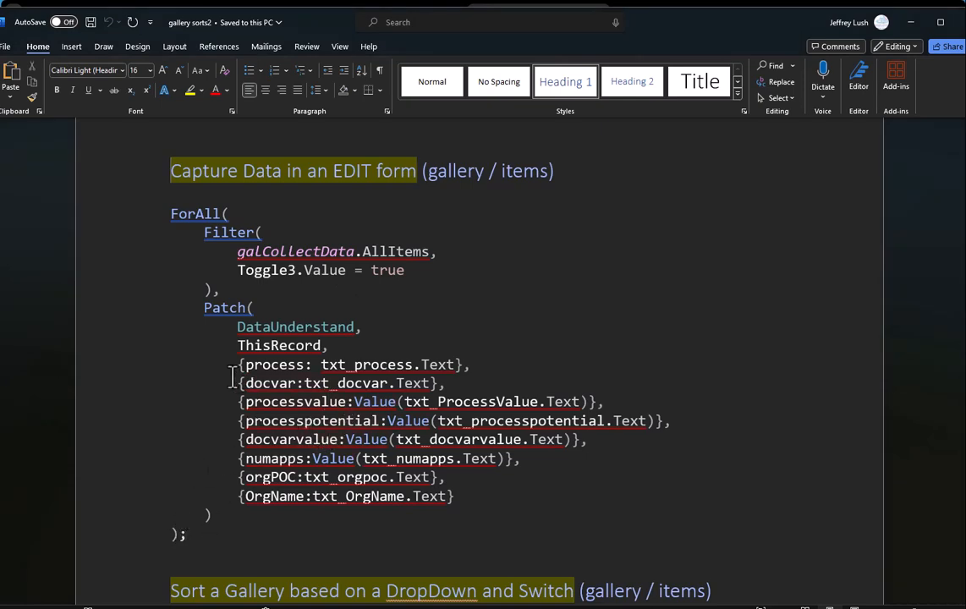
{"action": "scroll", "coordinate": [237, 381], "scroll_direction": "down", "scroll_amount": 3}
{"action": "scroll", "coordinate": [247, 390], "scroll_direction": "up", "scroll_amount": 5}
{"action": "scroll", "coordinate": [256, 400], "scroll_direction": "down", "scroll_amount": 1}
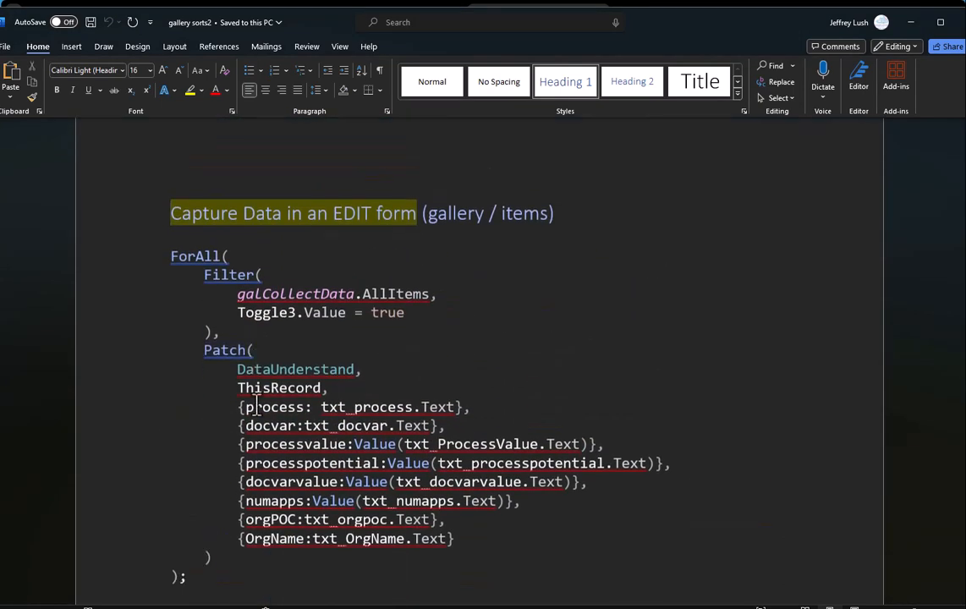
{"action": "scroll", "coordinate": [256, 404], "scroll_direction": "down", "scroll_amount": 1}
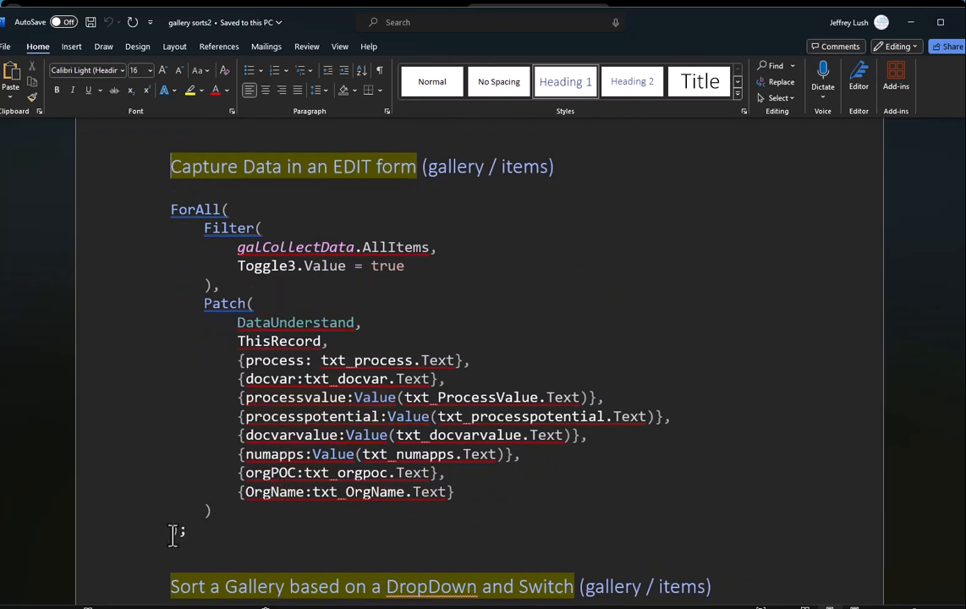
{"action": "left_click_drag", "start_coordinate": [196, 533], "coordinate": [188, 221]}
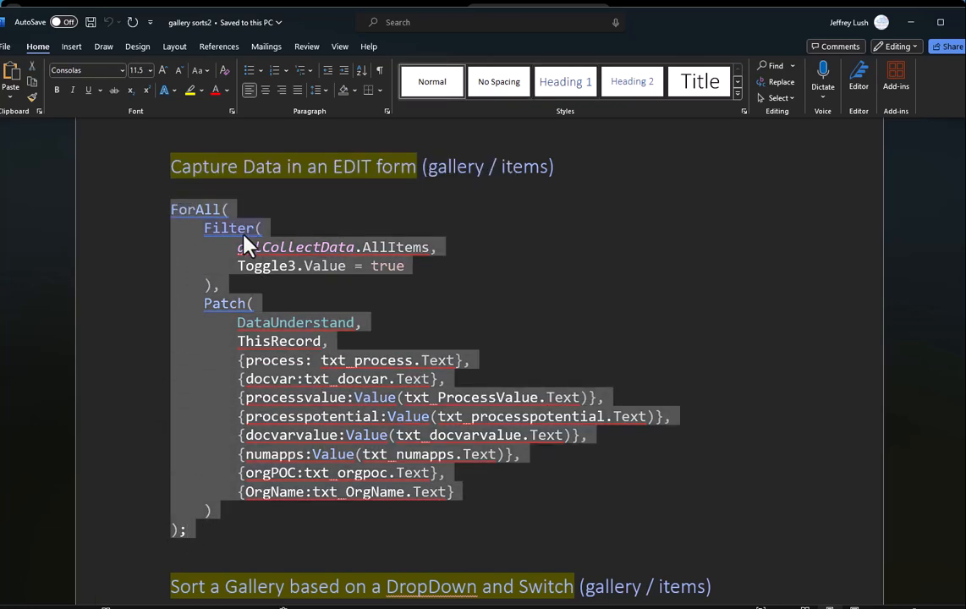
{"action": "right_click", "coordinate": [250, 267]}
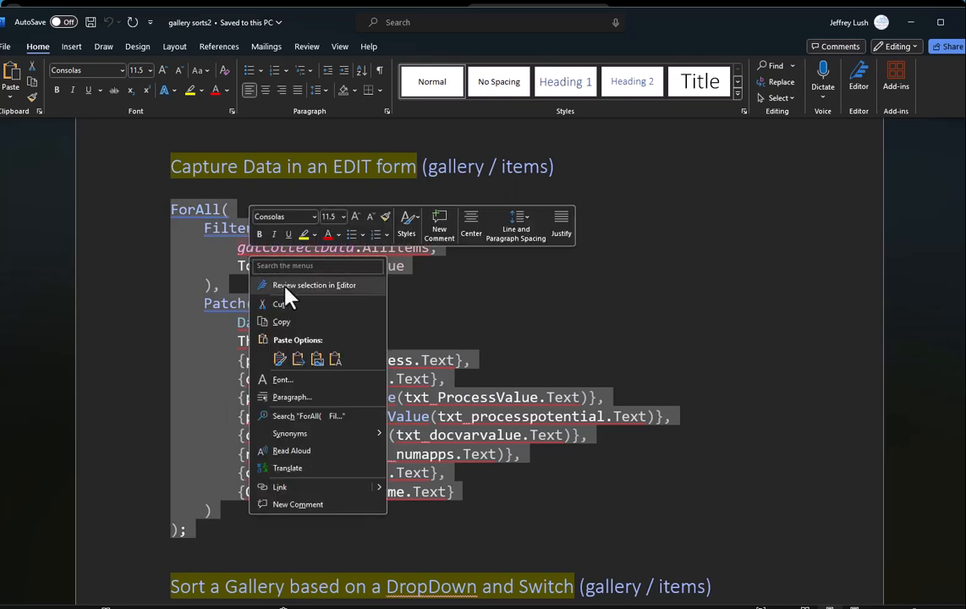
{"action": "left_click", "coordinate": [259, 286]}
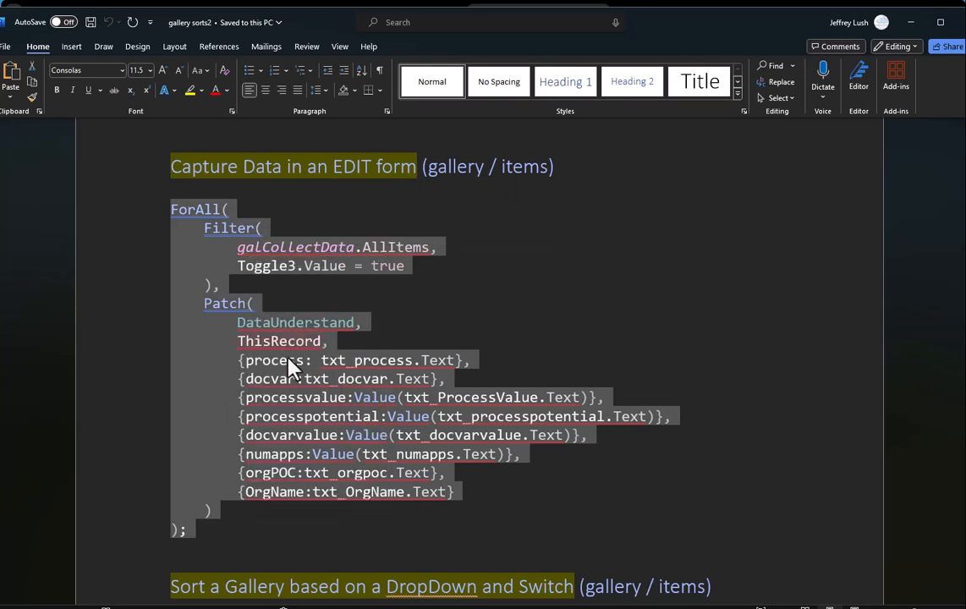
{"action": "left_click", "coordinate": [201, 536]}
{"action": "key", "text": "Return"}
{"action": "key", "text": "Return"}
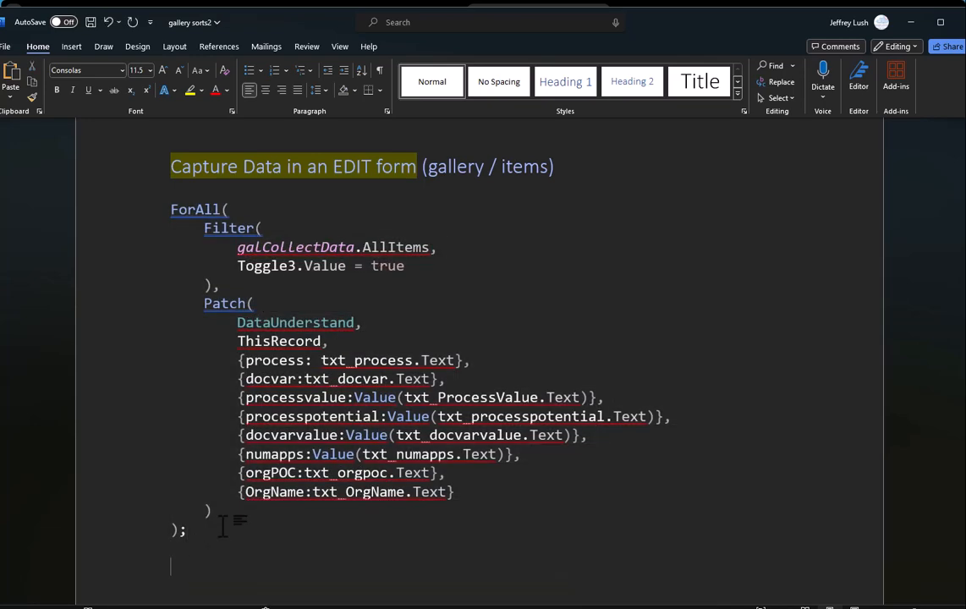
{"action": "key", "text": "ctrl+v"}
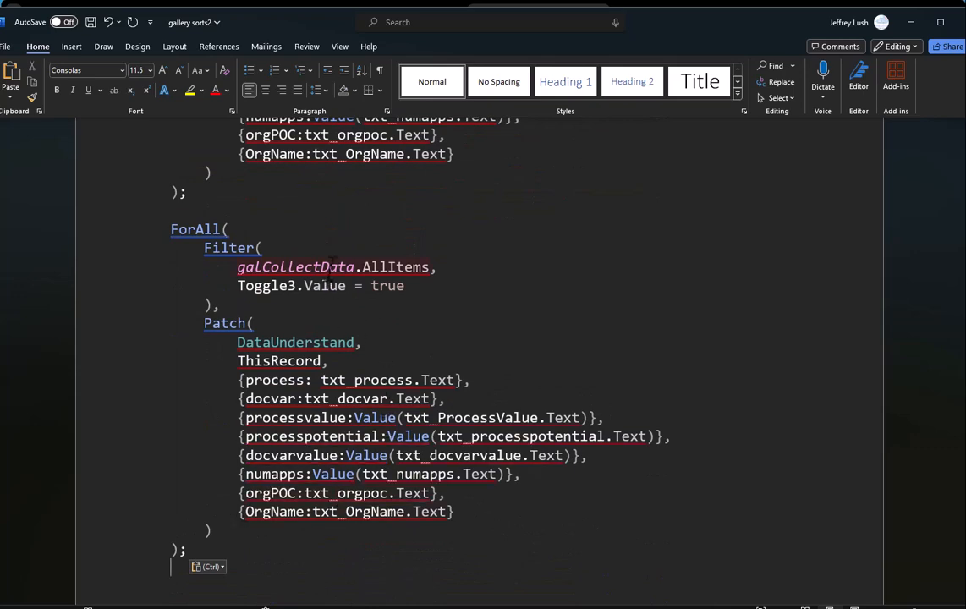
Replace galCollectData with SourcefromXLS in the duplicated block's Filter
{"action": "left_click", "coordinate": [332, 265]}
{"action": "left_click", "coordinate": [567, 290]}
{"action": "left_click_drag", "start_coordinate": [357, 265], "coordinate": [213, 267]}
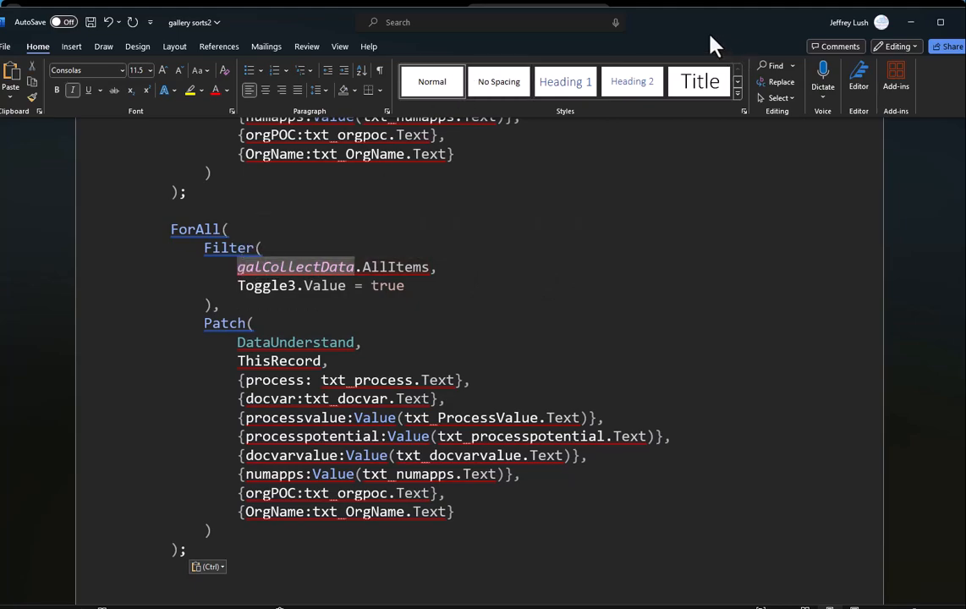
{"action": "left_click_drag", "start_coordinate": [702, 31], "coordinate": [713, 51]}
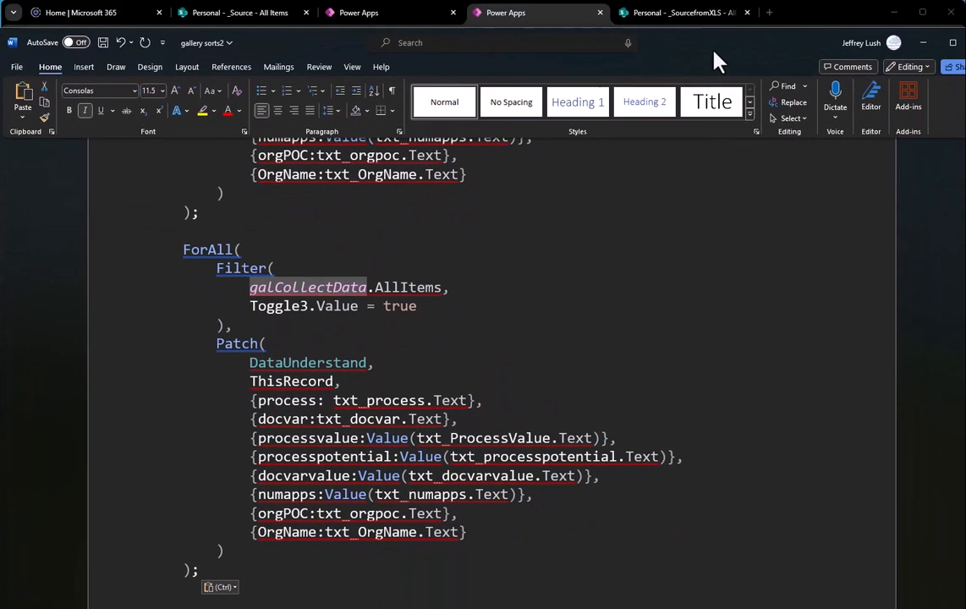
{"action": "left_click", "coordinate": [307, 292]}
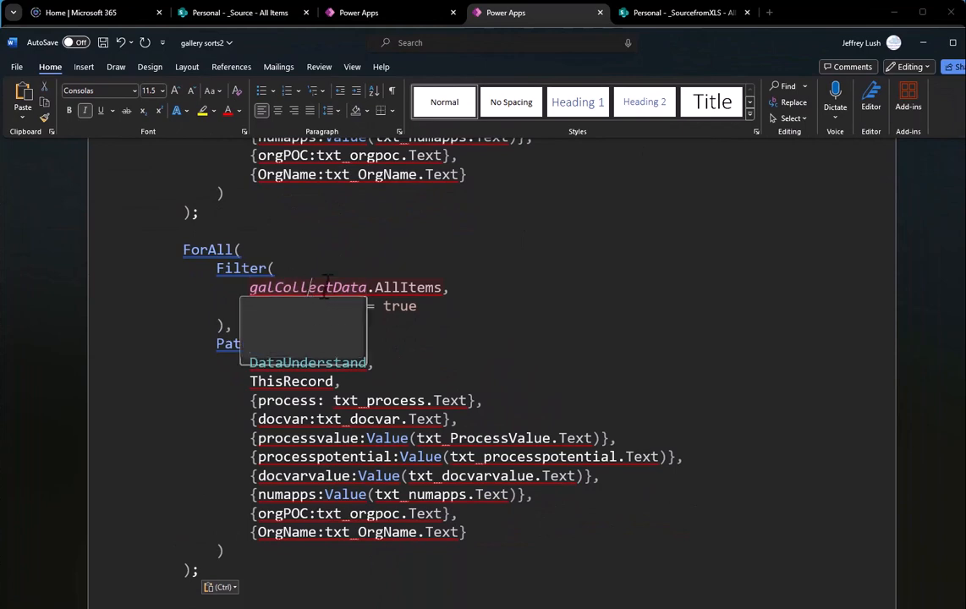
{"action": "double_click", "coordinate": [367, 284]}
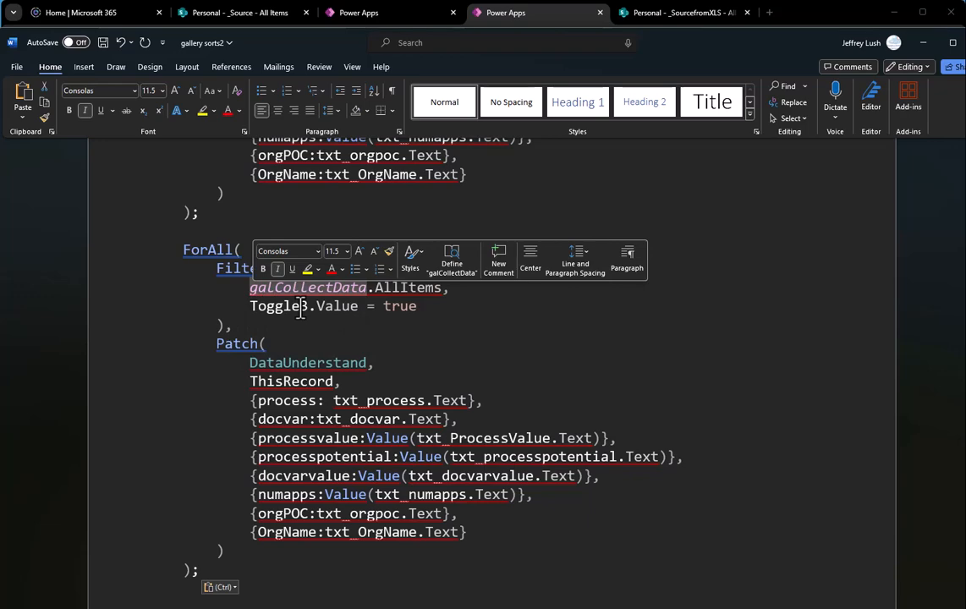
{"action": "type", "text": "Sourcefrom"}
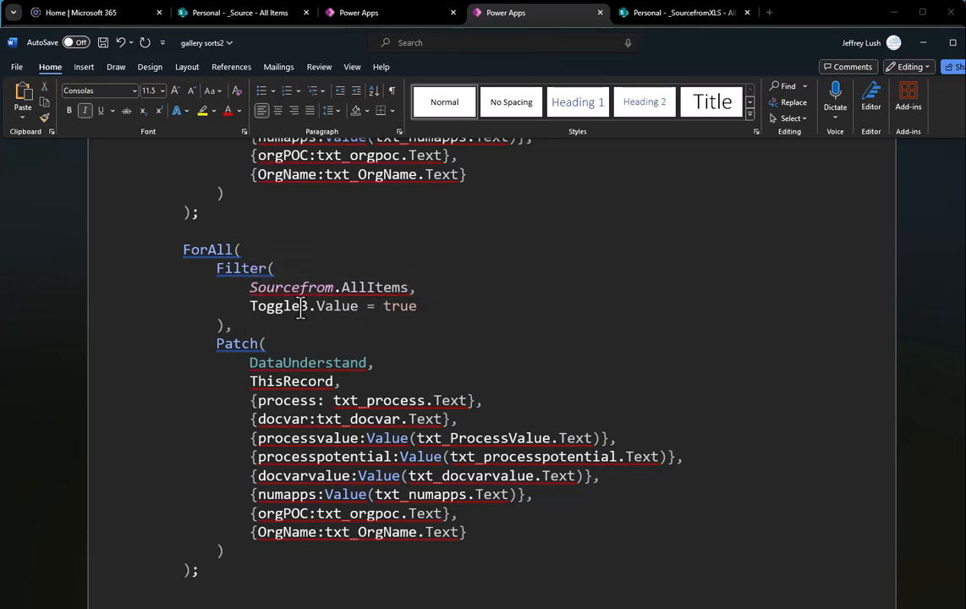
{"action": "type", "text": "XLS"}
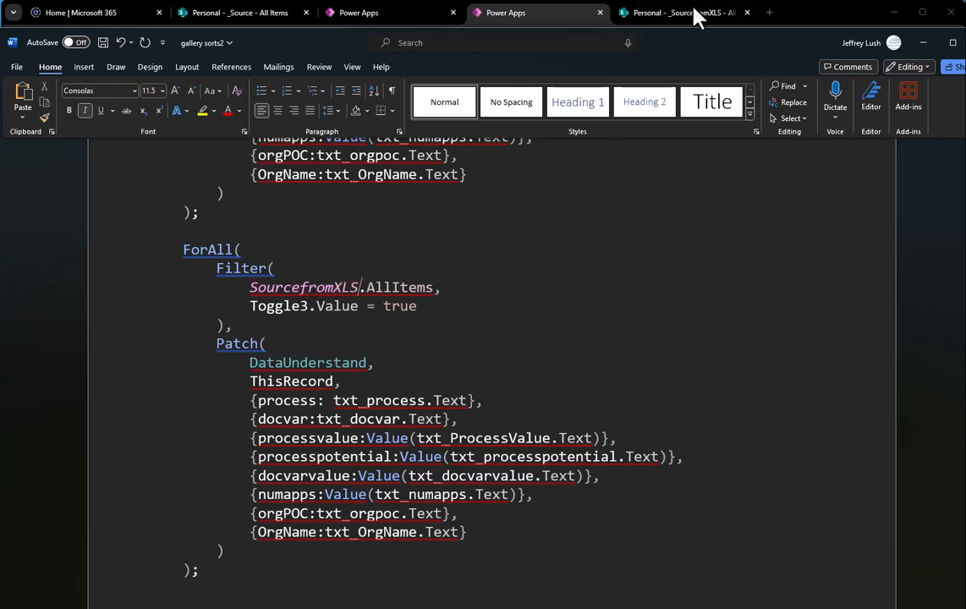
Compare the Filter source name with the original block and move the document window aside to uncover the app's tree view
{"action": "scroll", "coordinate": [554, 305], "scroll_direction": "up", "scroll_amount": 5}
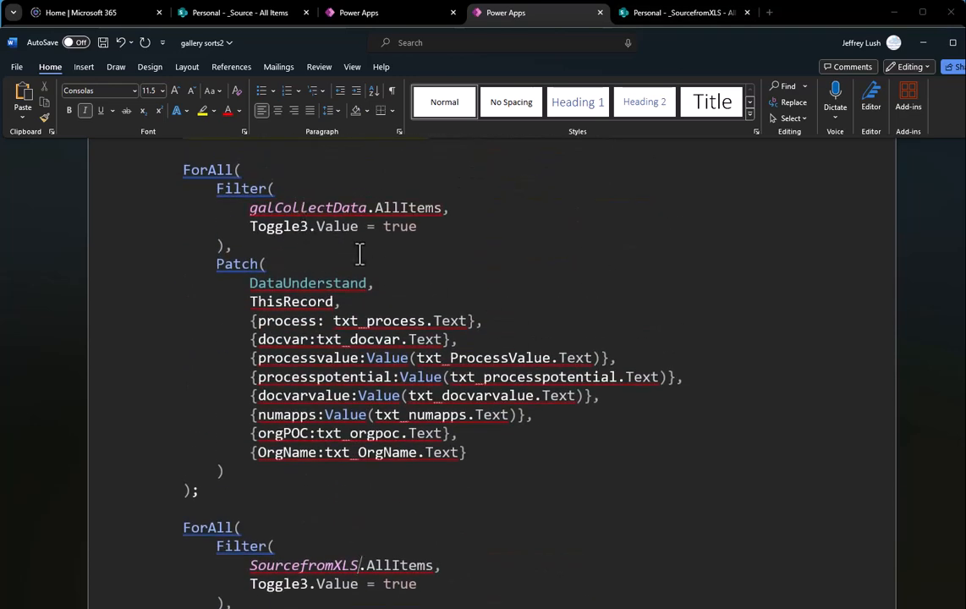
{"action": "scroll", "coordinate": [526, 339], "scroll_direction": "down", "scroll_amount": 4}
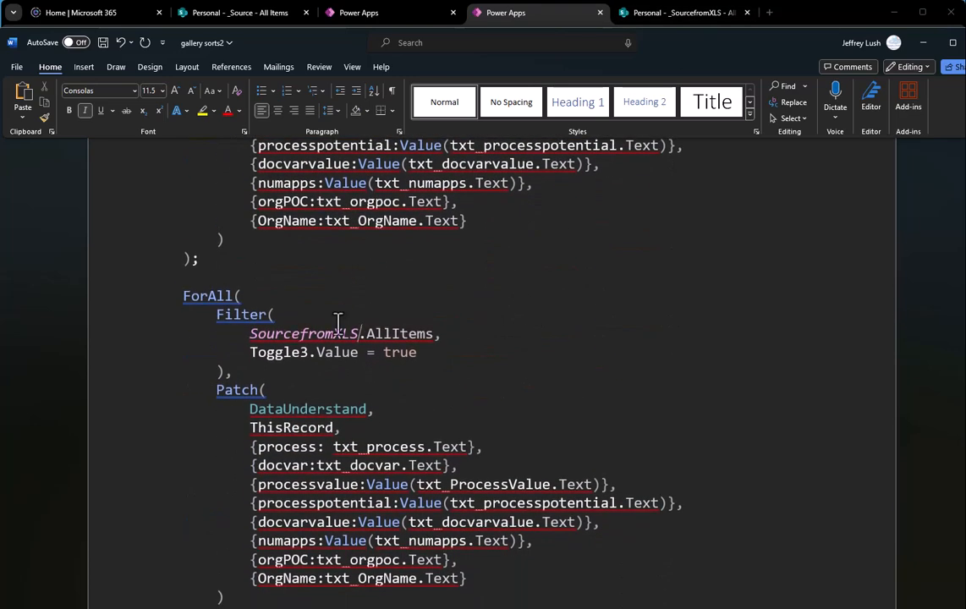
{"action": "double_click", "coordinate": [355, 330]}
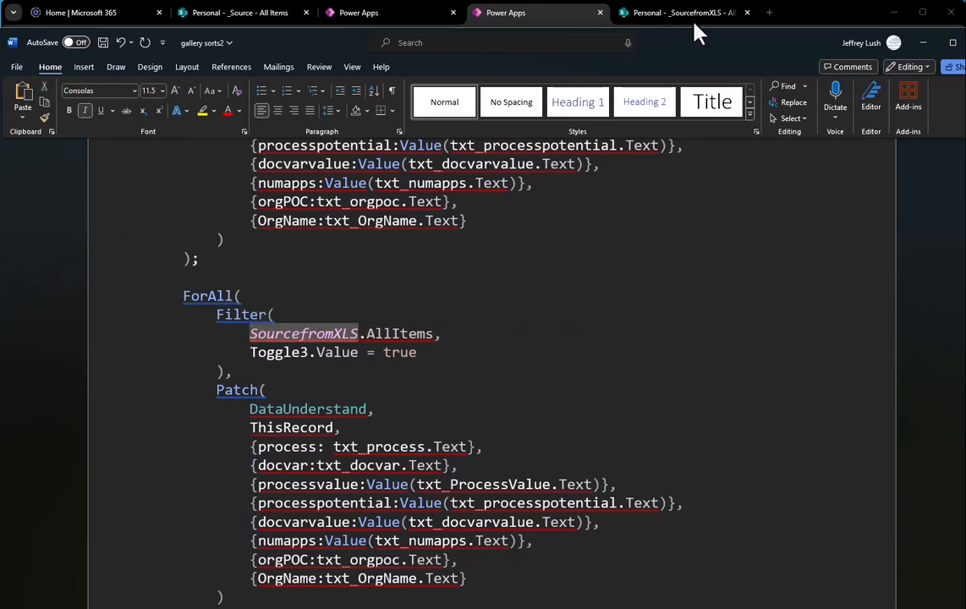
{"action": "left_click_drag", "start_coordinate": [767, 49], "coordinate": [942, 53]}
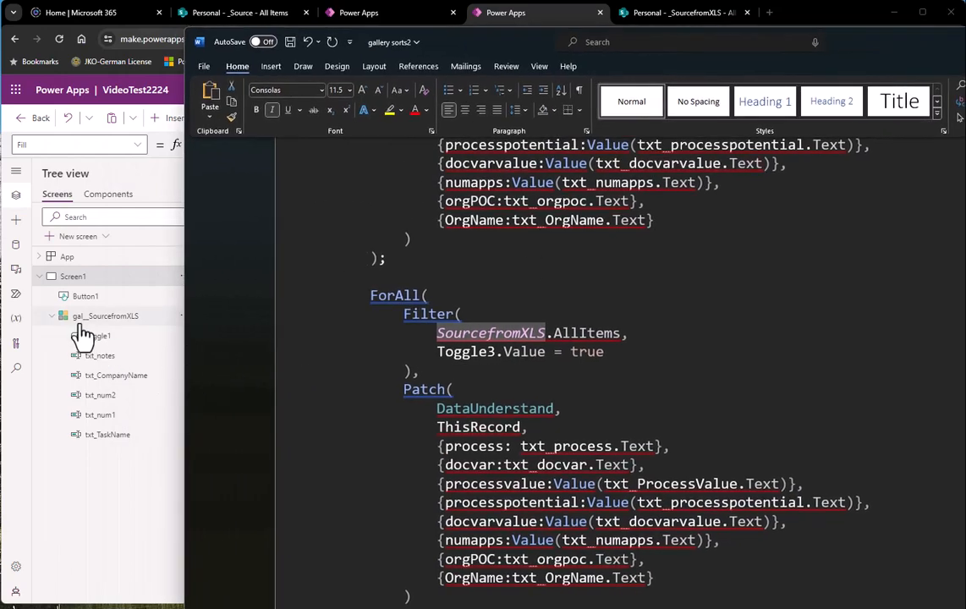
Prefix the Filter source with lowercase gal_ so that it reads gal_SourcefromXLS.AllItems
{"action": "right_click", "coordinate": [437, 335]}
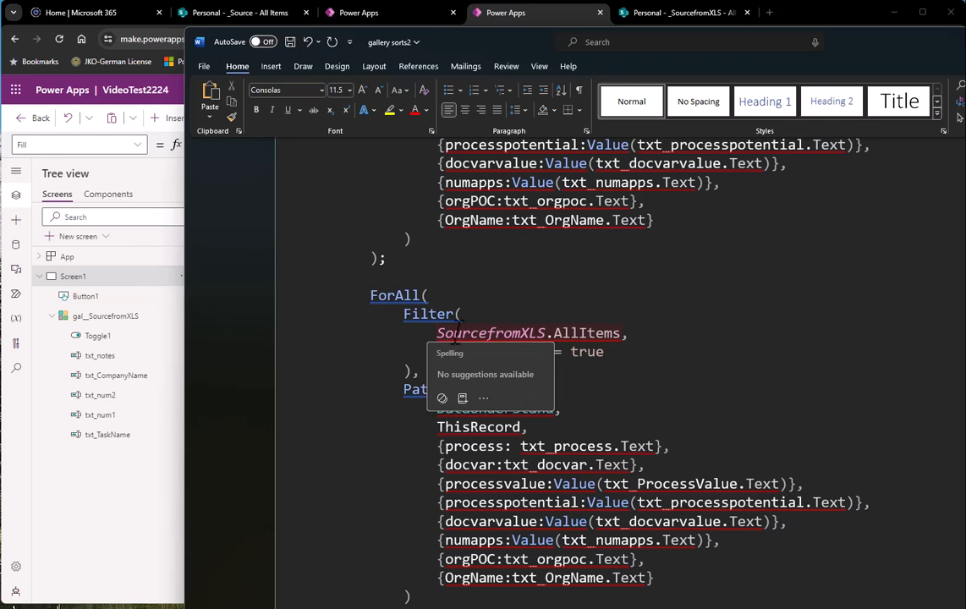
{"action": "left_click", "coordinate": [436, 335]}
{"action": "type", "text": "gal"}
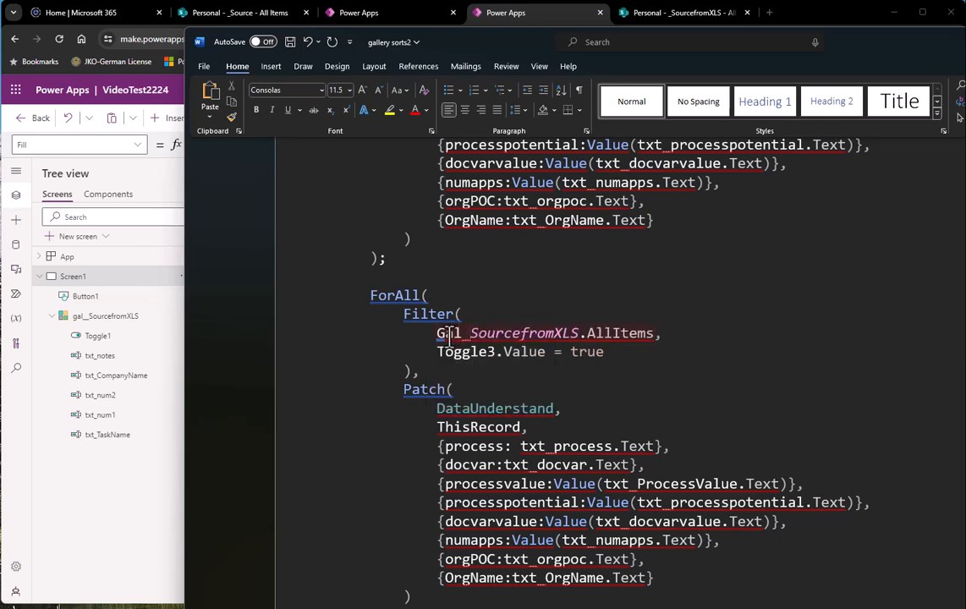
{"action": "right_click", "coordinate": [446, 333]}
{"action": "left_click", "coordinate": [447, 333]}
{"action": "key", "text": "BackSpace"}
{"action": "type", "text": "g"}
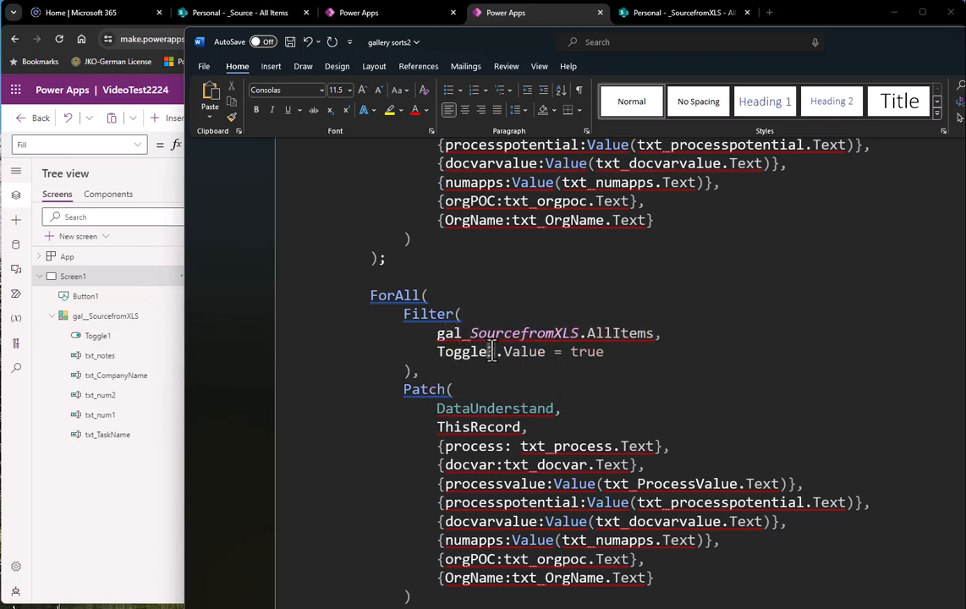
Change the Filter condition to Toggle1.Value and replace DataUnderstand with a copy of SourcefromXLS as the Patch data source
{"action": "left_click_drag", "start_coordinate": [490, 352], "coordinate": [499, 352]}
{"action": "type", "text": "1"}
{"action": "left_click_drag", "start_coordinate": [537, 409], "coordinate": [439, 410]}
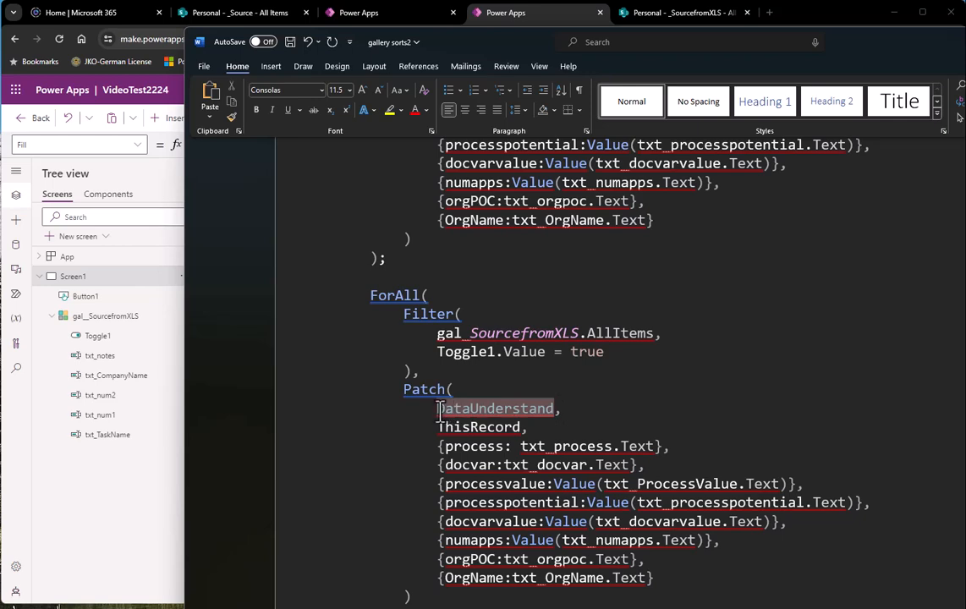
{"action": "left_click_drag", "start_coordinate": [471, 333], "coordinate": [580, 337]}
{"action": "key", "text": "ctrl+c"}
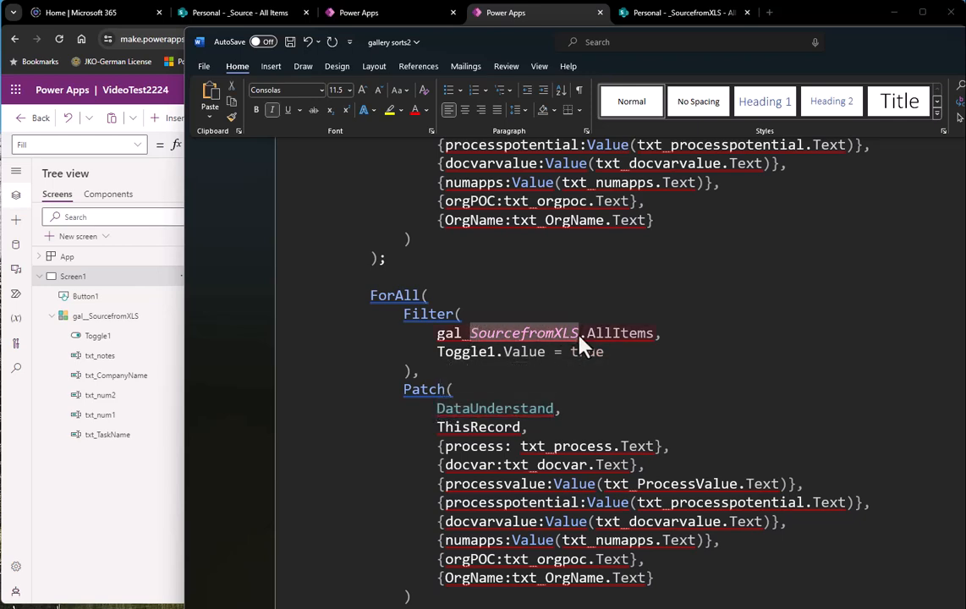
{"action": "double_click", "coordinate": [512, 410]}
{"action": "key", "text": "ctrl+v"}
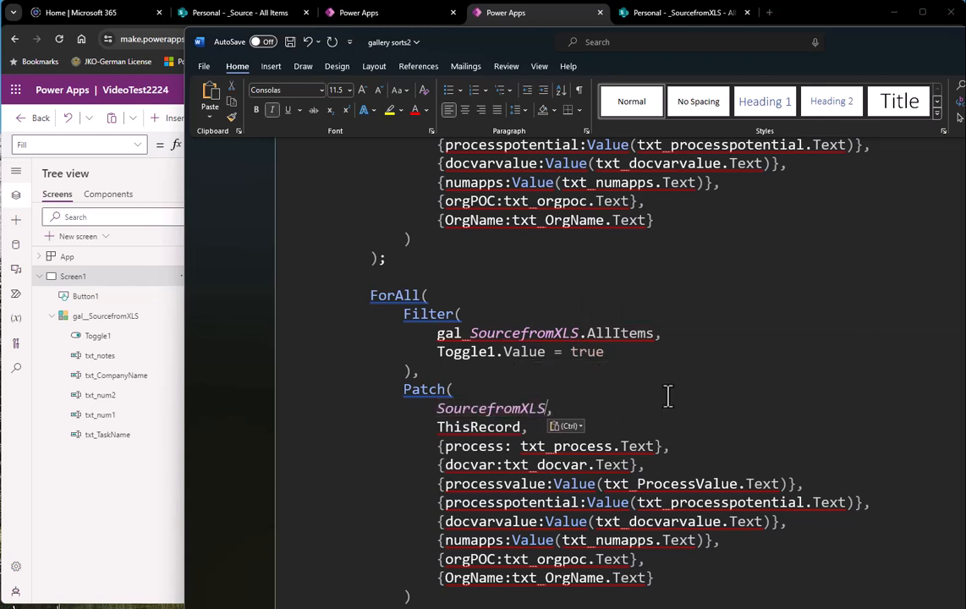
Rewrite the first field mapping in the duplicated Patch as {notes: txt_notes.Text}
{"action": "scroll", "coordinate": [630, 382], "scroll_direction": "down", "scroll_amount": 4}
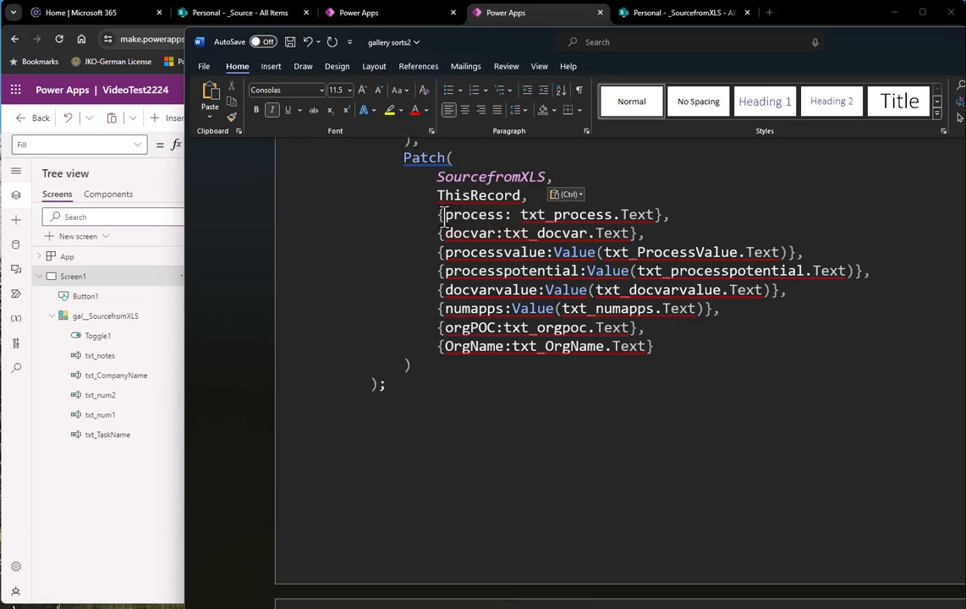
{"action": "left_click_drag", "start_coordinate": [442, 214], "coordinate": [505, 214]}
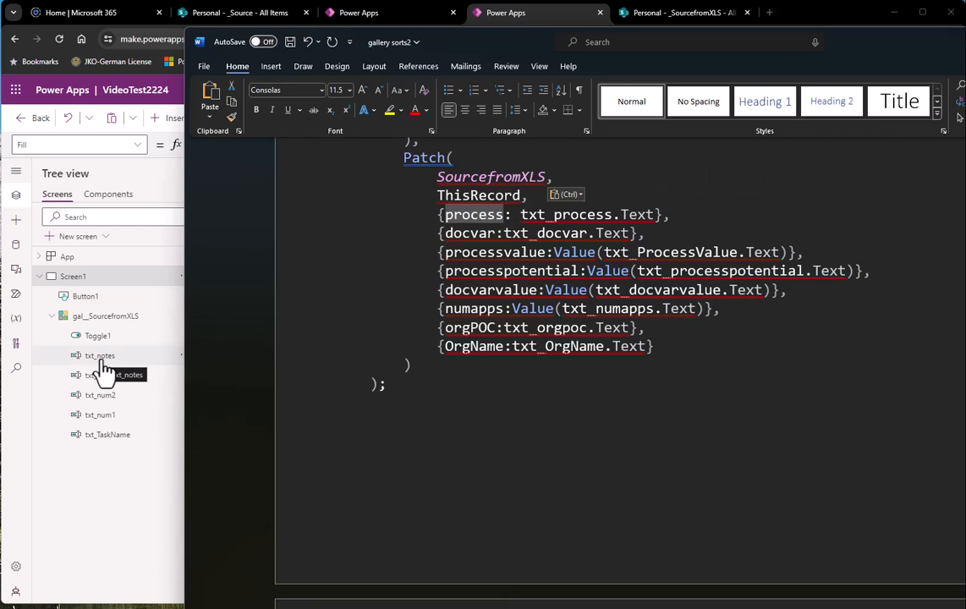
{"action": "type", "text": "notes: txt_"}
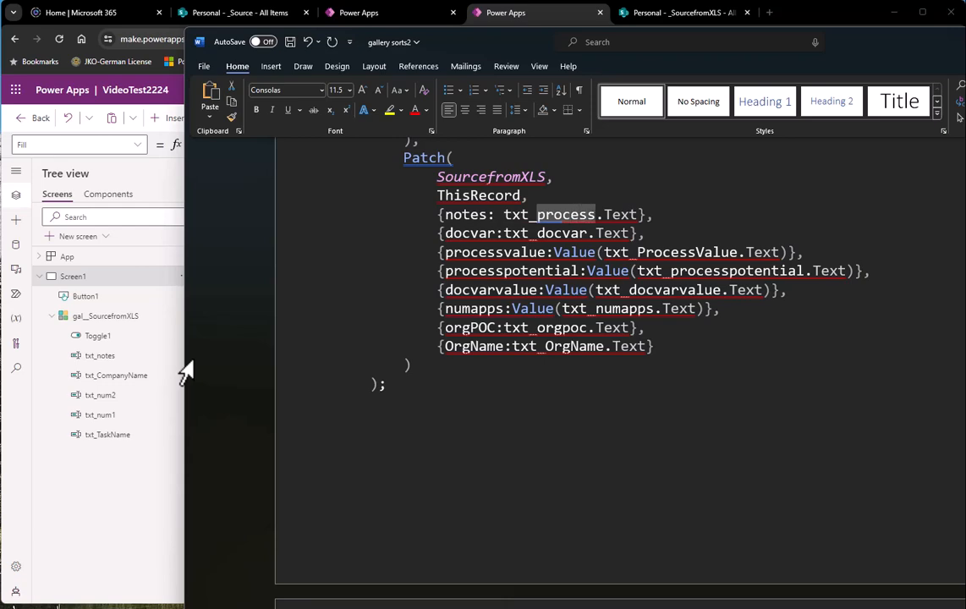
{"action": "type", "text": "notes"}
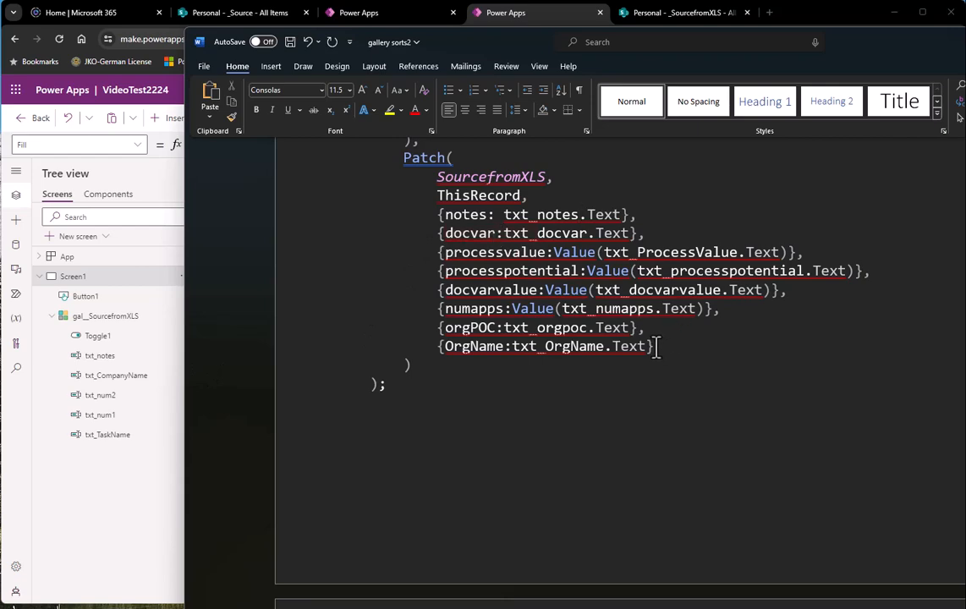
Delete the field mappings from docvar through OrgName in the duplicated Patch and copy the whole ForAll block
{"action": "left_click_drag", "start_coordinate": [659, 346], "coordinate": [397, 233]}
{"action": "key", "text": "Delete"}
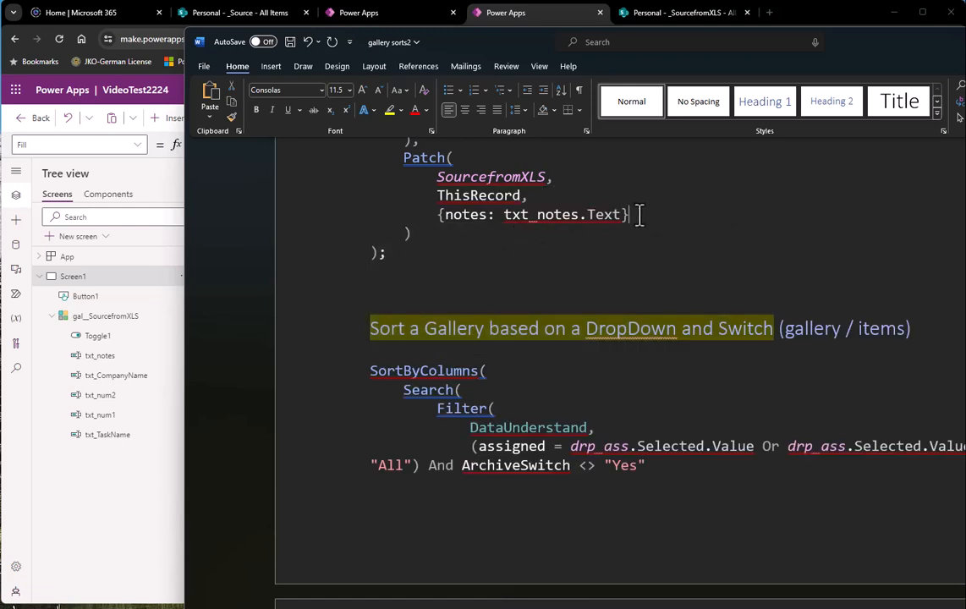
{"action": "scroll", "coordinate": [401, 252], "scroll_direction": "up", "scroll_amount": 2}
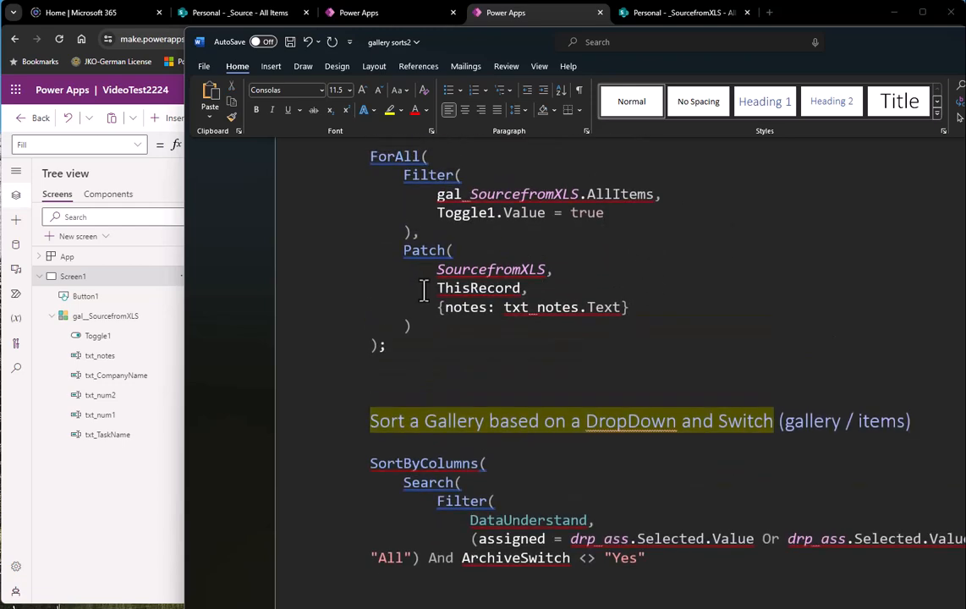
{"action": "left_click_drag", "start_coordinate": [403, 351], "coordinate": [373, 166]}
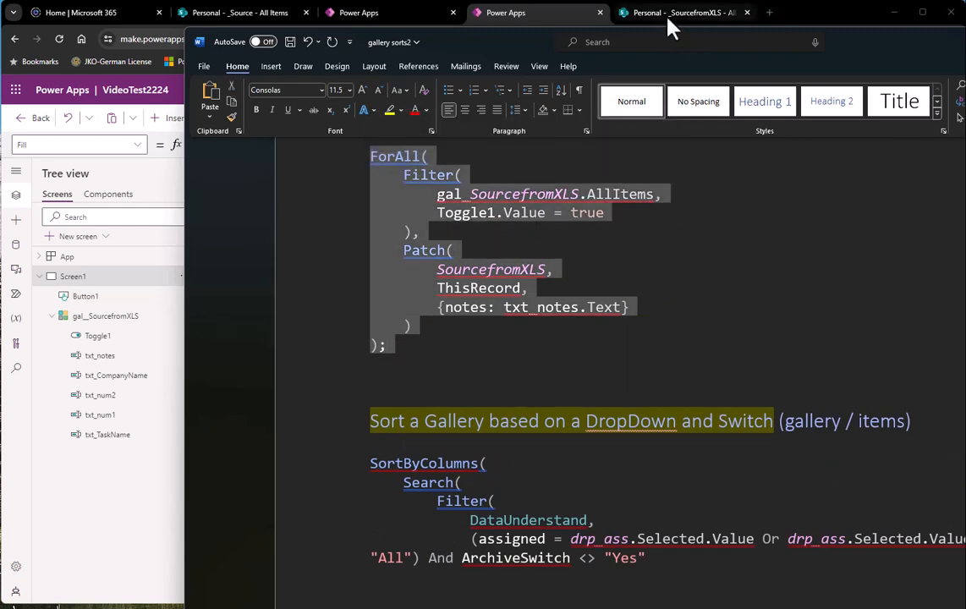
Switch to Power Apps, replace the Save button's OnSelect value with the copied ForAll formula and enlarge the formula area
{"action": "left_click", "coordinate": [543, 18]}
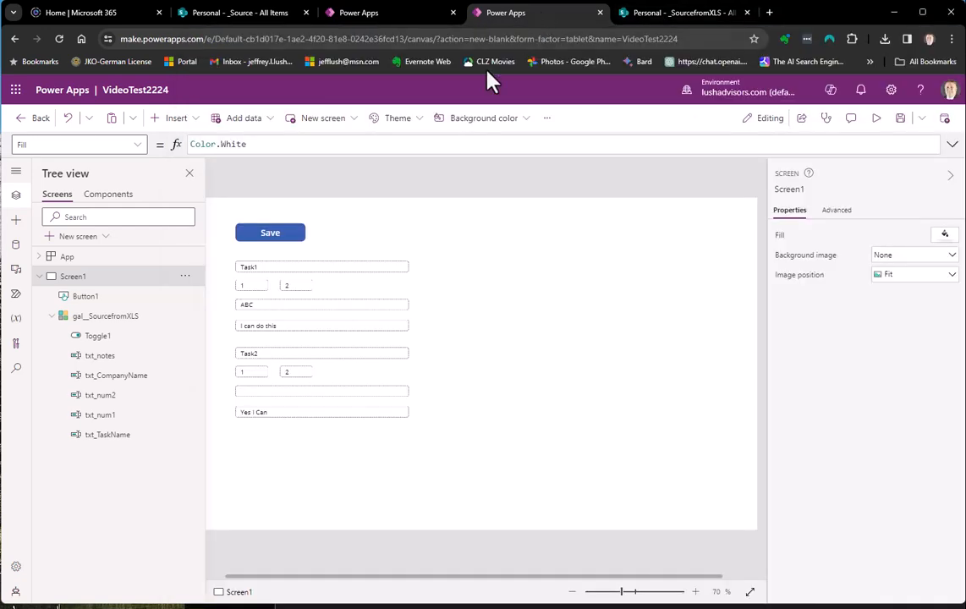
{"action": "left_click", "coordinate": [276, 237]}
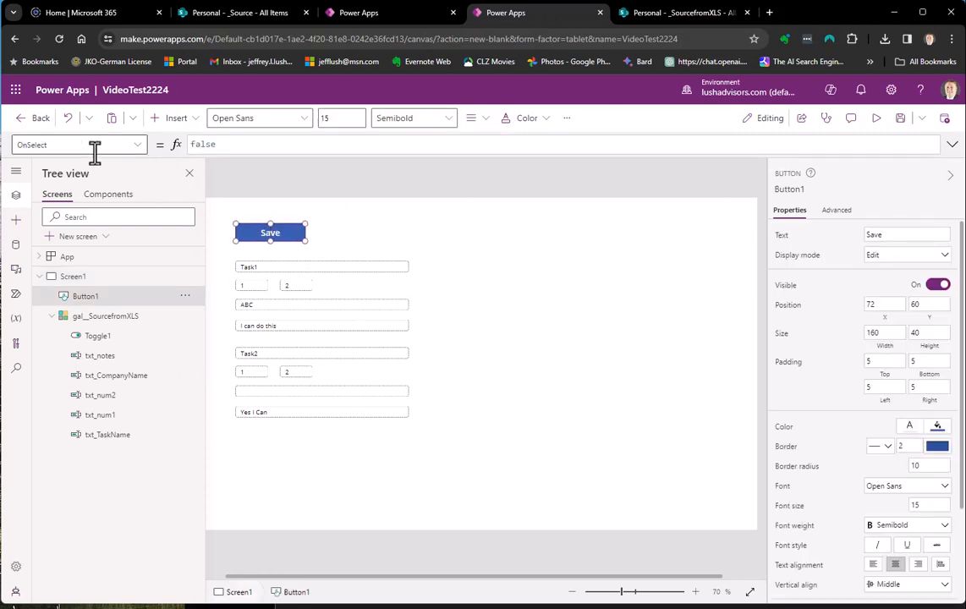
{"action": "left_click_drag", "start_coordinate": [219, 145], "coordinate": [188, 146]}
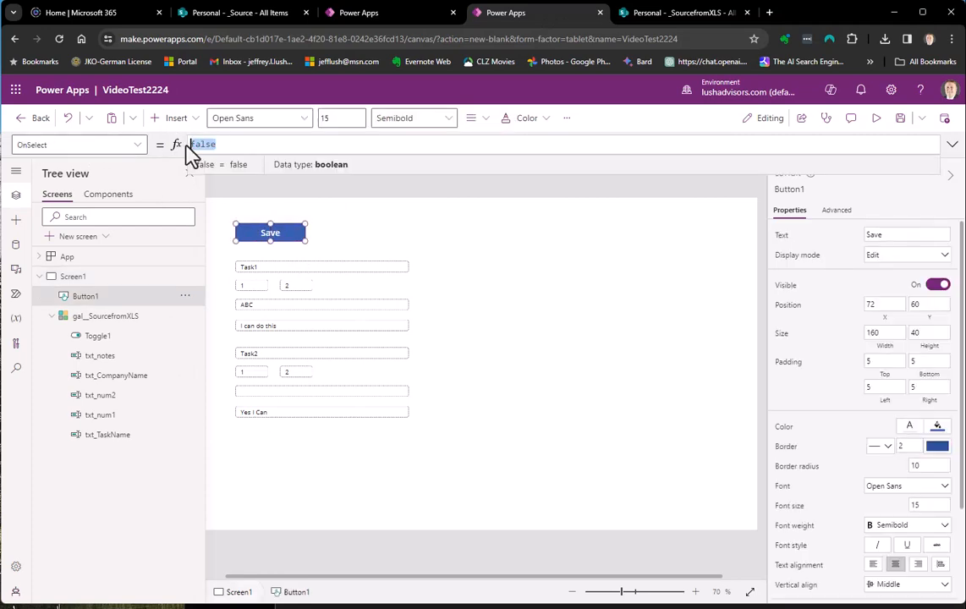
{"action": "key", "text": "ctrl+v"}
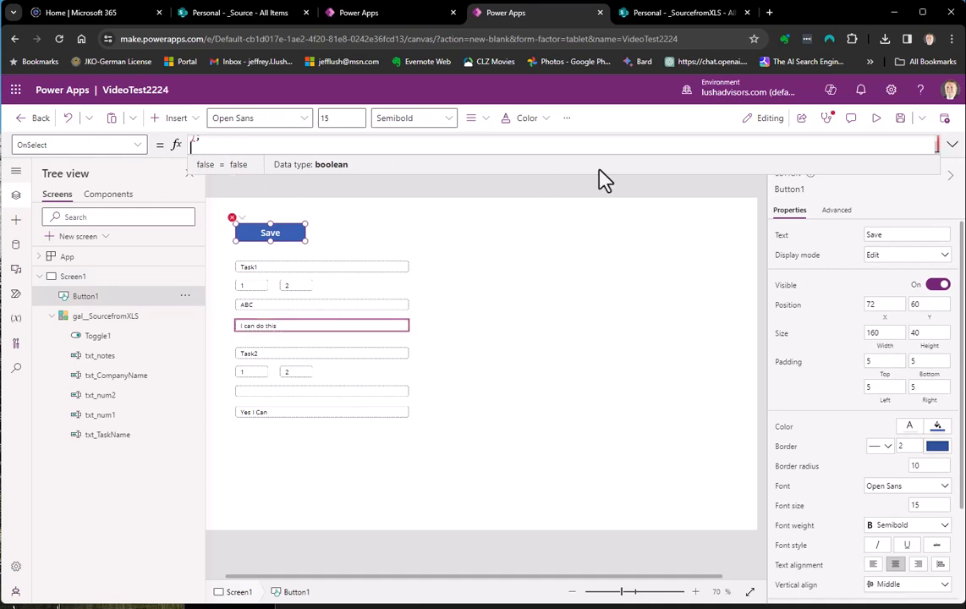
{"action": "left_click", "coordinate": [952, 145]}
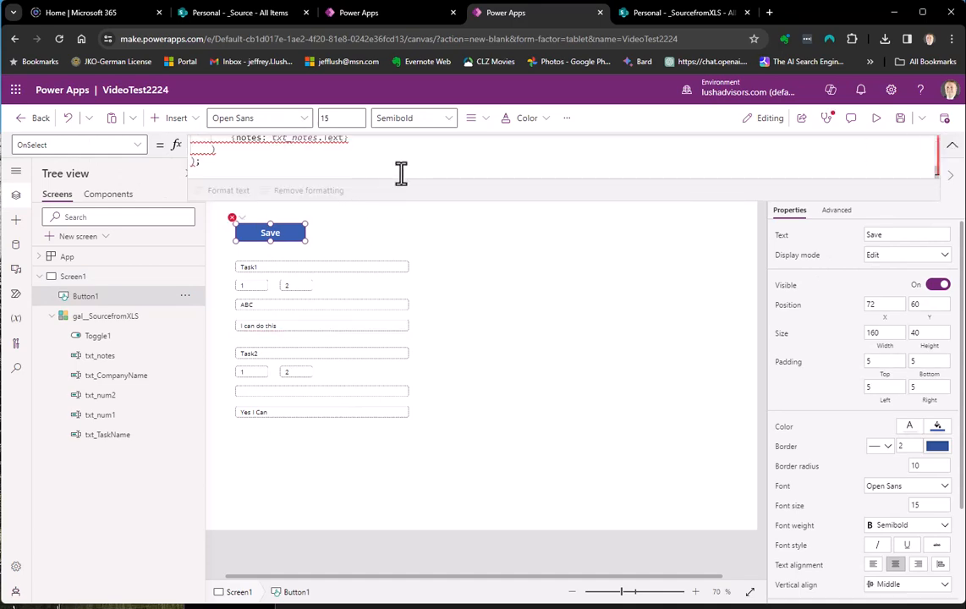
{"action": "scroll", "coordinate": [410, 175], "scroll_direction": "up", "scroll_amount": 3}
{"action": "left_click_drag", "start_coordinate": [418, 203], "coordinate": [443, 330]}
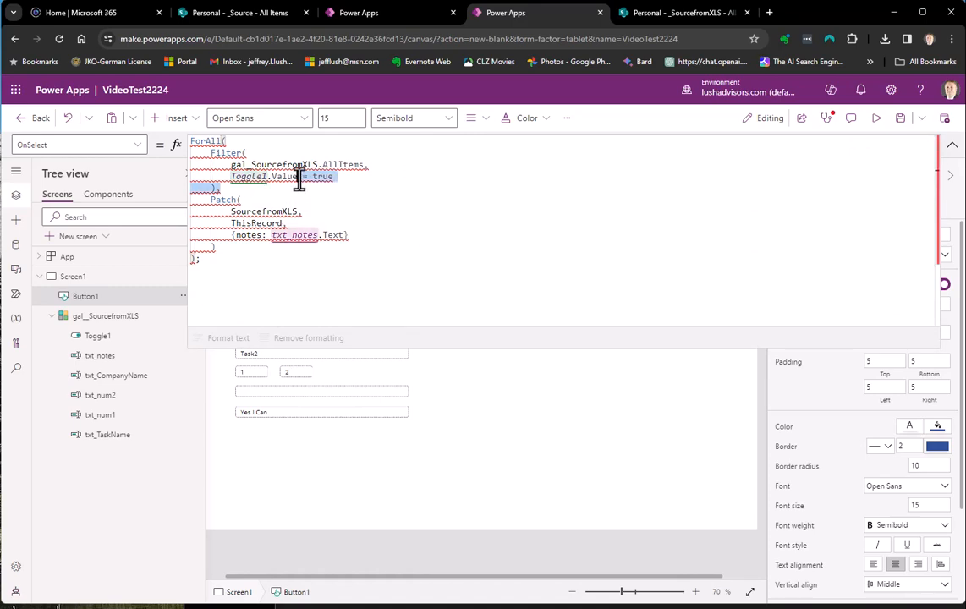
Replace the Filter source name with the suggested gallery gal__SourcefromXLS and re-enter Toggle1 in the condition
{"action": "mouse_move", "coordinate": [316, 162]}
{"action": "left_click_drag", "start_coordinate": [316, 163], "coordinate": [233, 163]}
{"action": "key", "text": "BackSpace"}
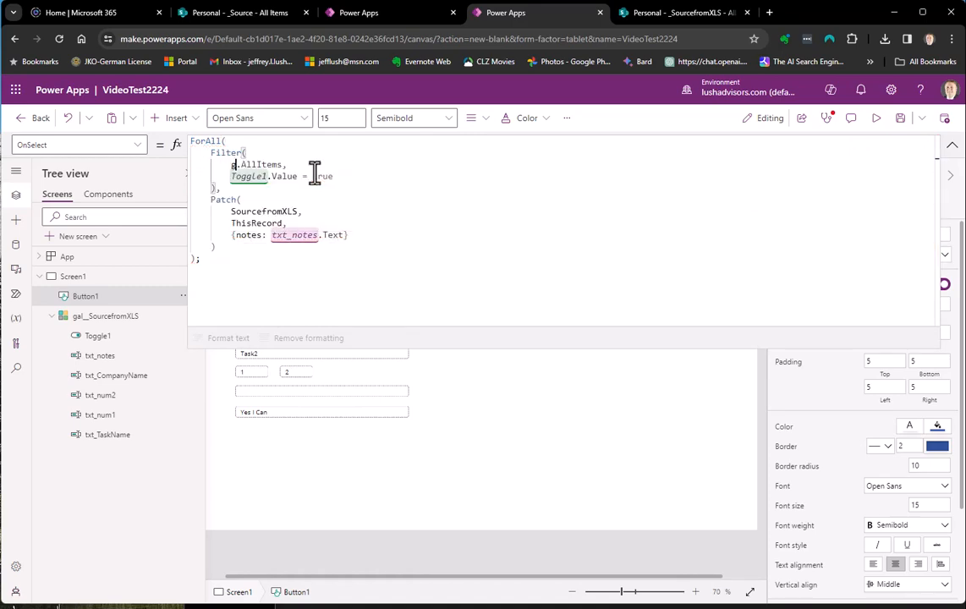
{"action": "type", "text": "al_"}
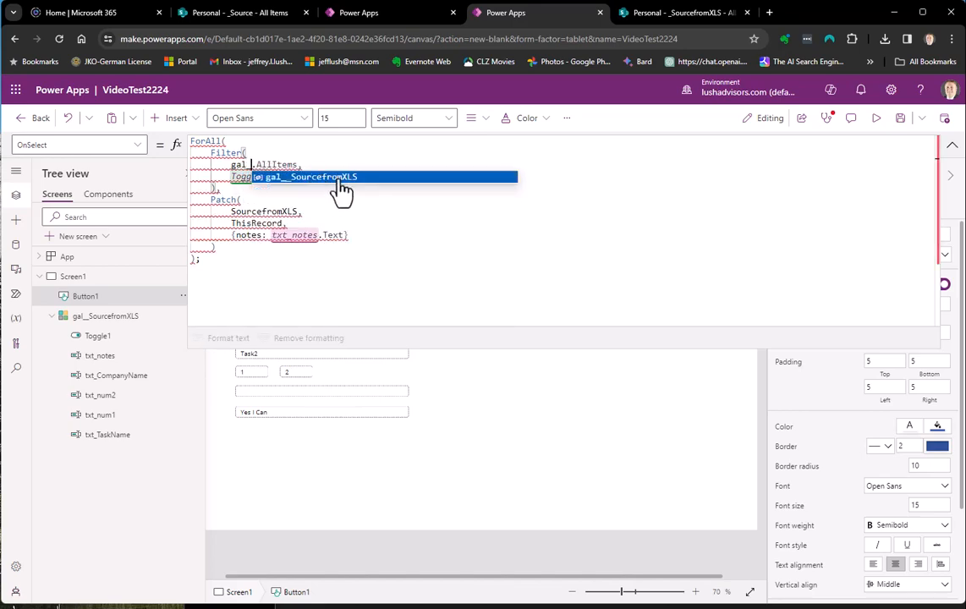
{"action": "left_click", "coordinate": [336, 178]}
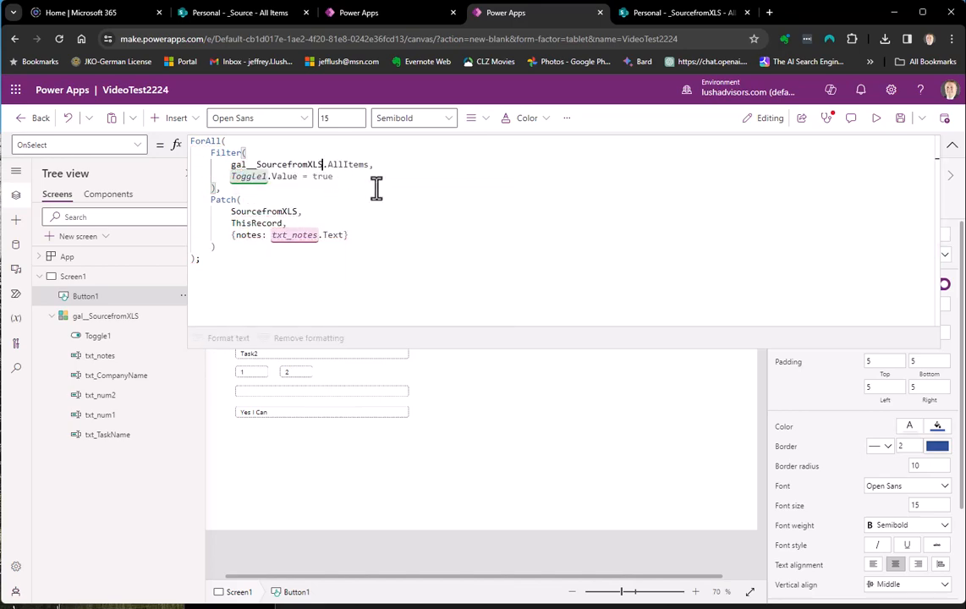
{"action": "double_click", "coordinate": [249, 177]}
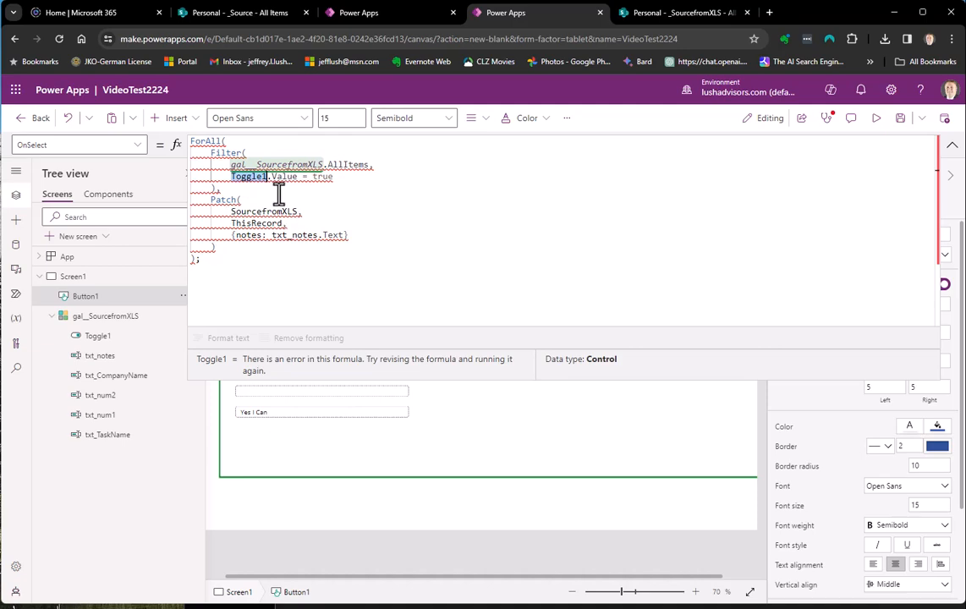
{"action": "type", "text": "Toggle1"}
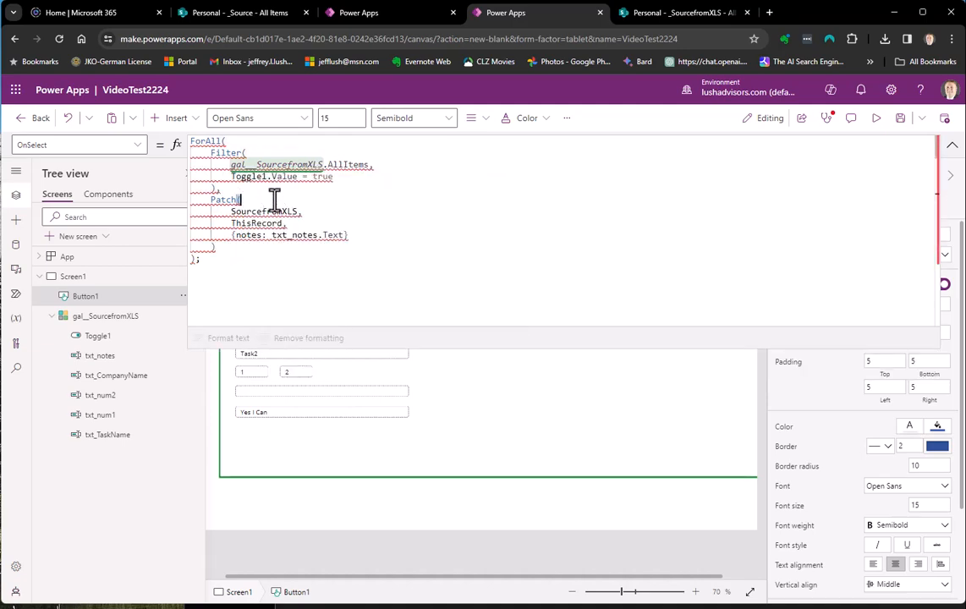
Replace the Patch data source with the suggested list _SourcefromXLS
{"action": "double_click", "coordinate": [269, 212]}
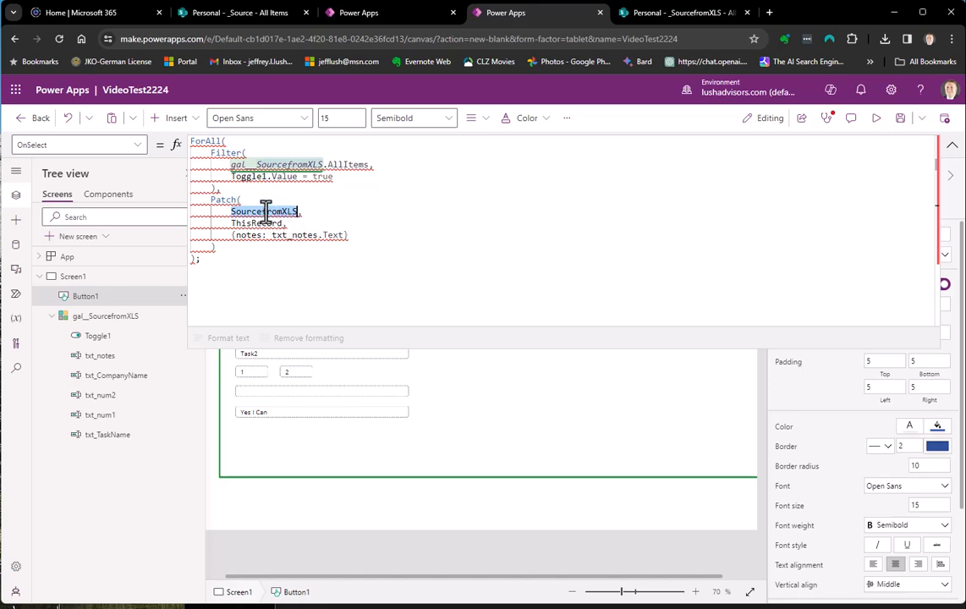
{"action": "left_click", "coordinate": [428, 252]}
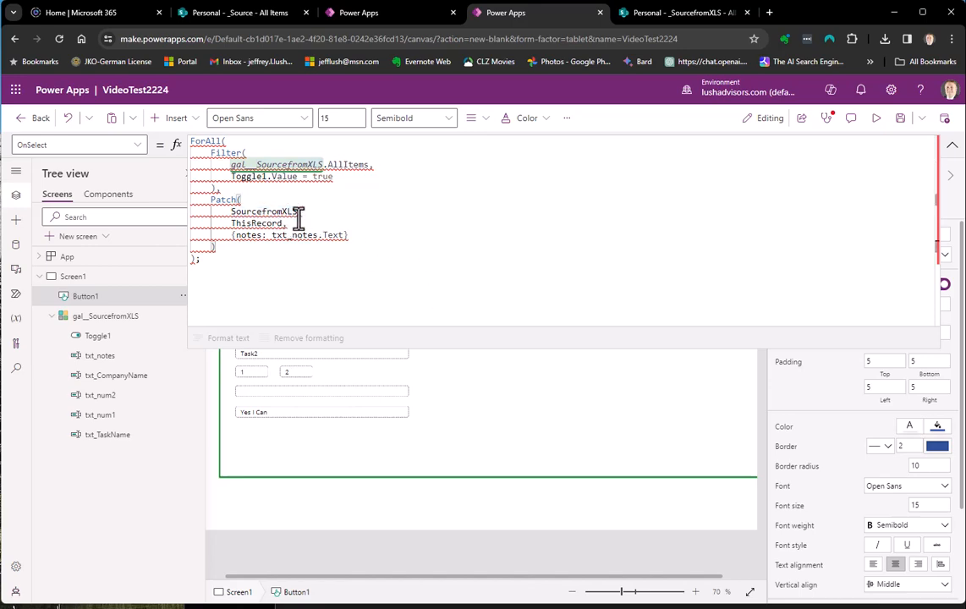
{"action": "left_click_drag", "start_coordinate": [295, 213], "coordinate": [241, 214]}
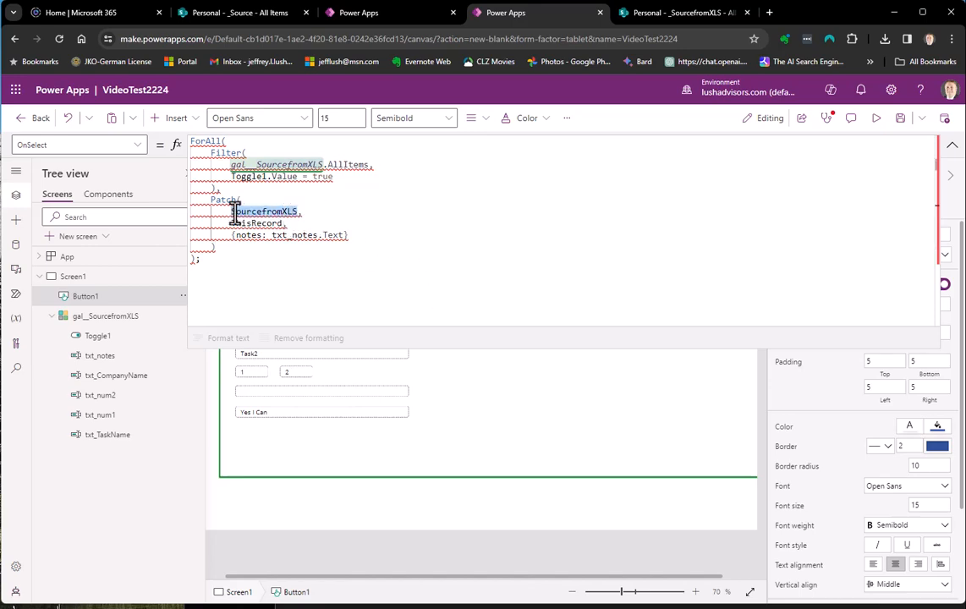
{"action": "key", "text": "BackSpace"}
{"action": "type", "text": "Sou,"}
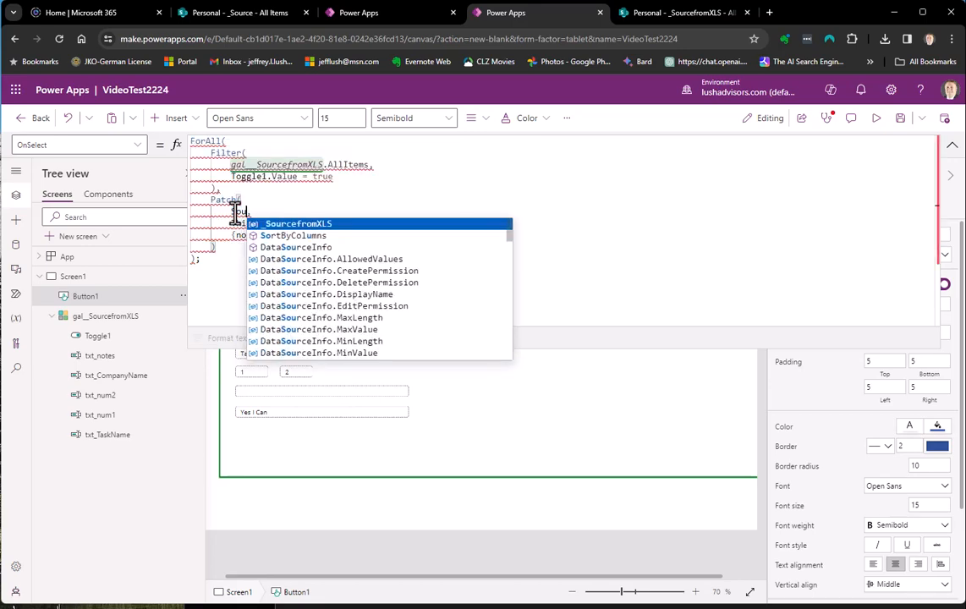
{"action": "left_click", "coordinate": [303, 224]}
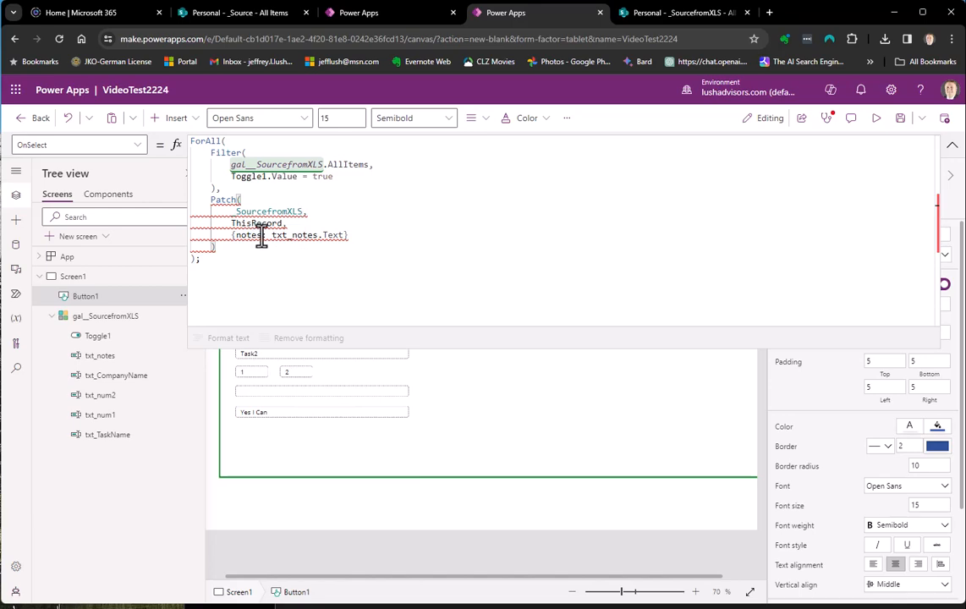
Rename the mapped field in the Patch record to Notes with a capital N and collapse the formula area
{"action": "left_click_drag", "start_coordinate": [260, 237], "coordinate": [246, 240]}
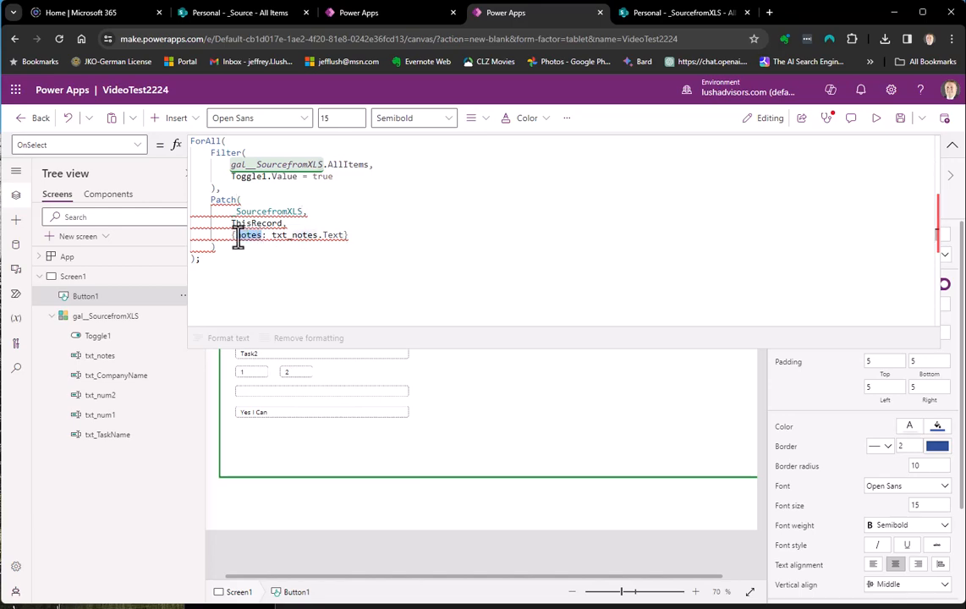
{"action": "type", "text": "Note"}
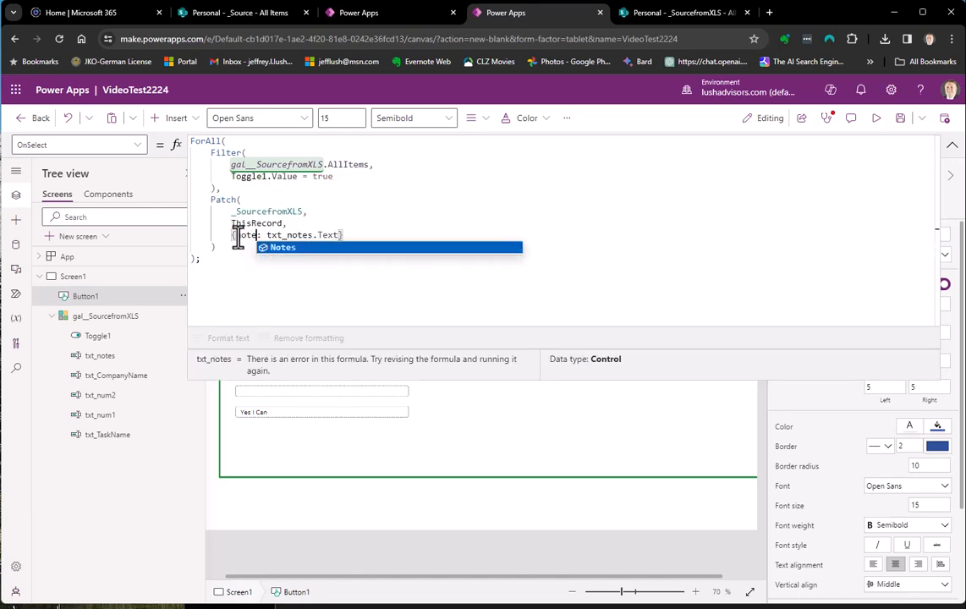
{"action": "type", "text": "s"}
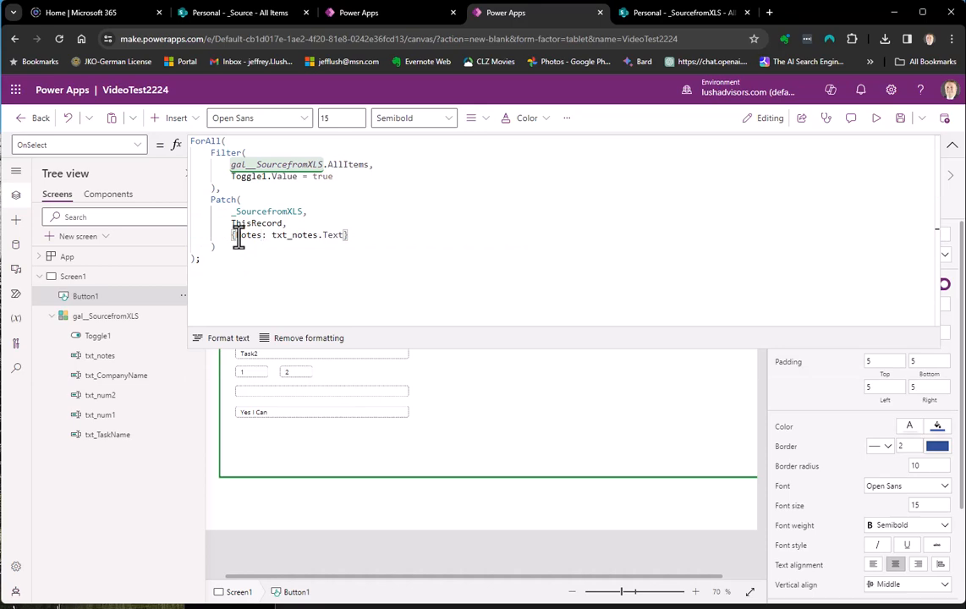
{"action": "left_click", "coordinate": [391, 260]}
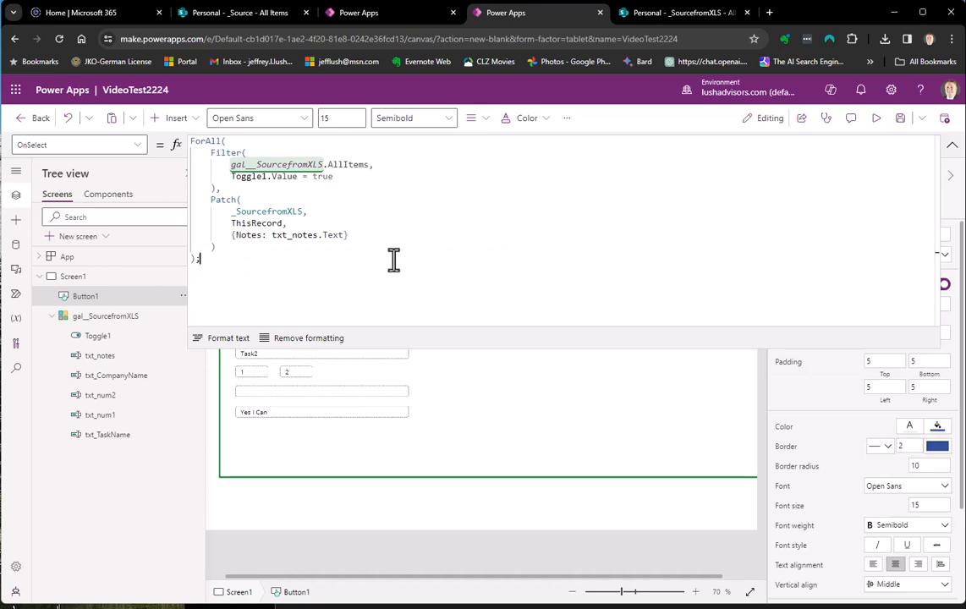
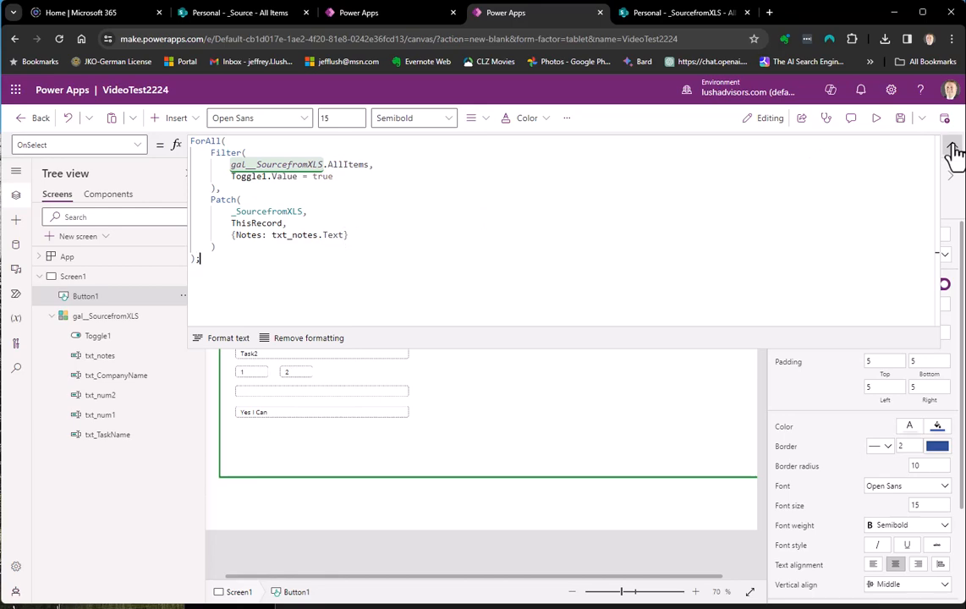
{"action": "left_click", "coordinate": [954, 149]}
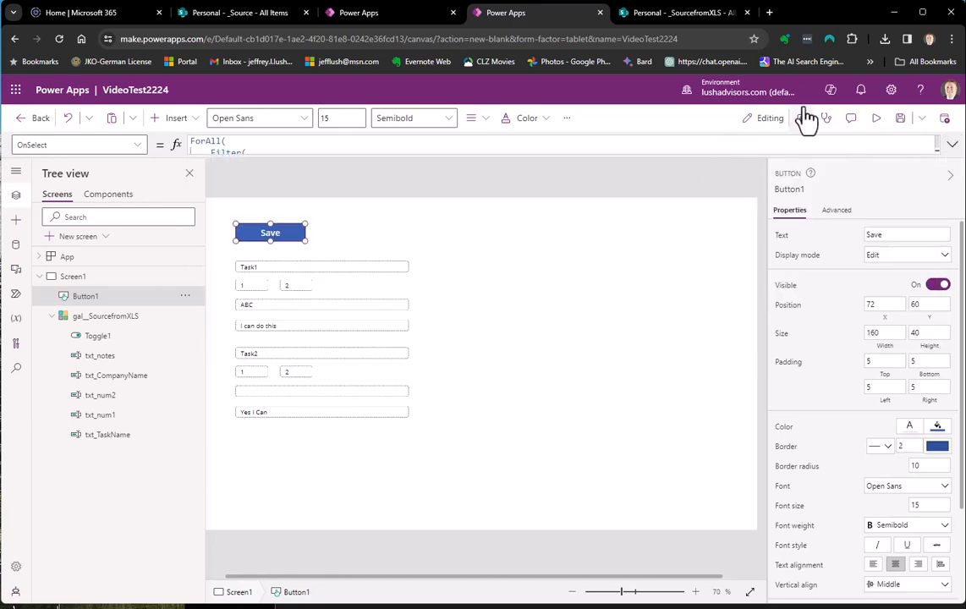
Preview the app, change Task1's notes to "I can do this !!!" and save the record
{"action": "left_click", "coordinate": [878, 121]}
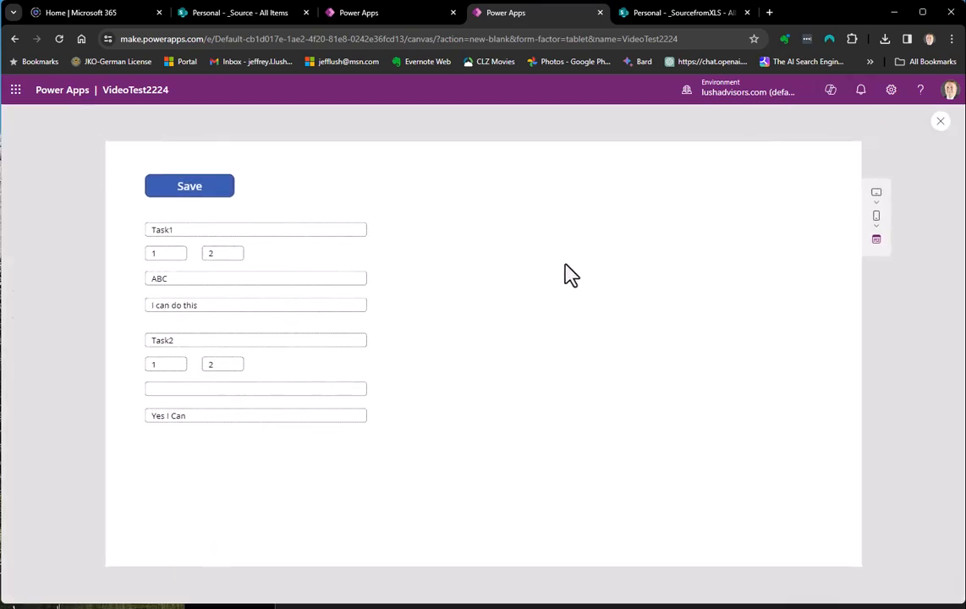
{"action": "left_click", "coordinate": [207, 309]}
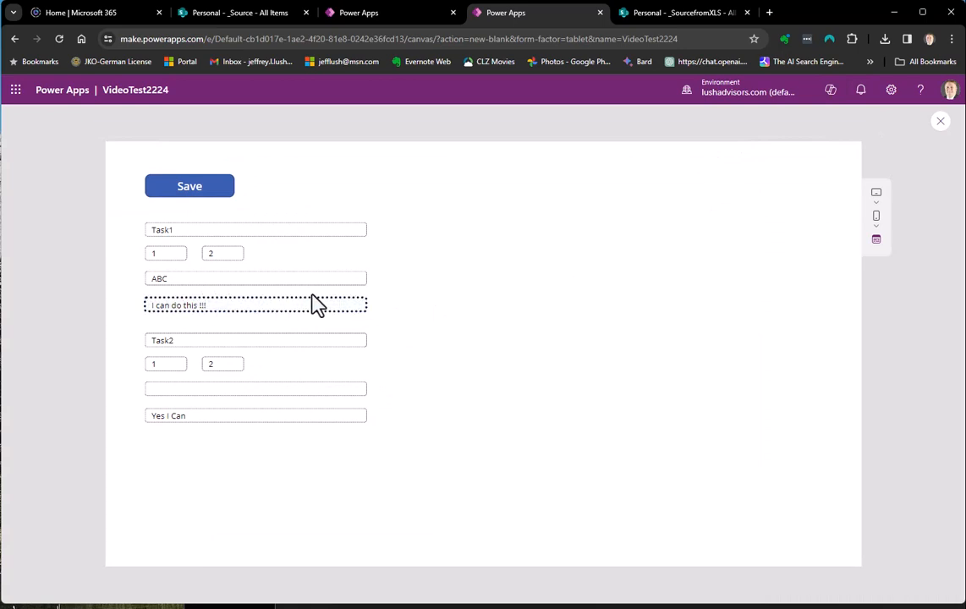
{"action": "left_click", "coordinate": [212, 189]}
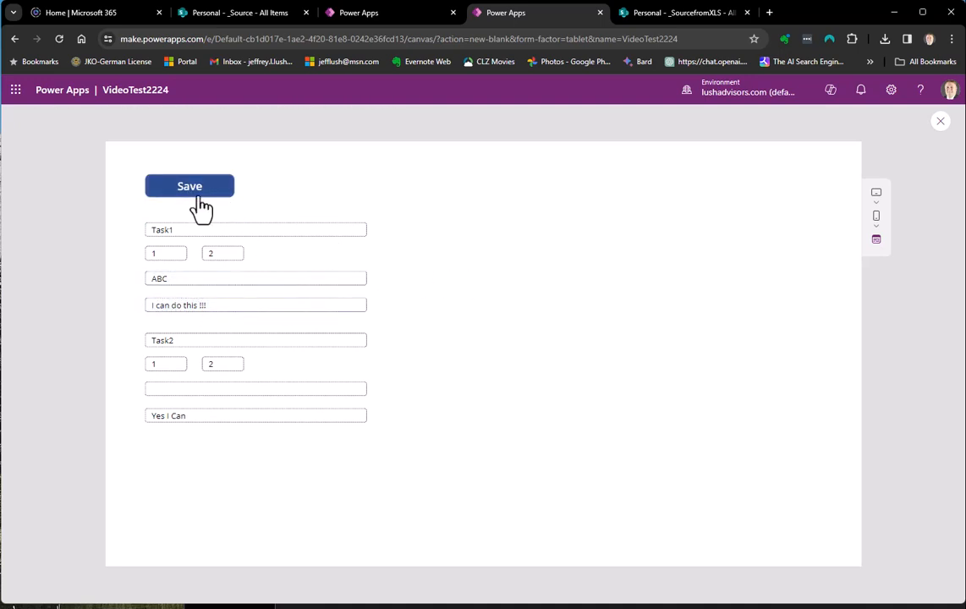
Refresh the _SourcefromXLS list in SharePoint to check the Notes column, then return to Power Apps and close the preview
{"action": "left_click", "coordinate": [689, 14]}
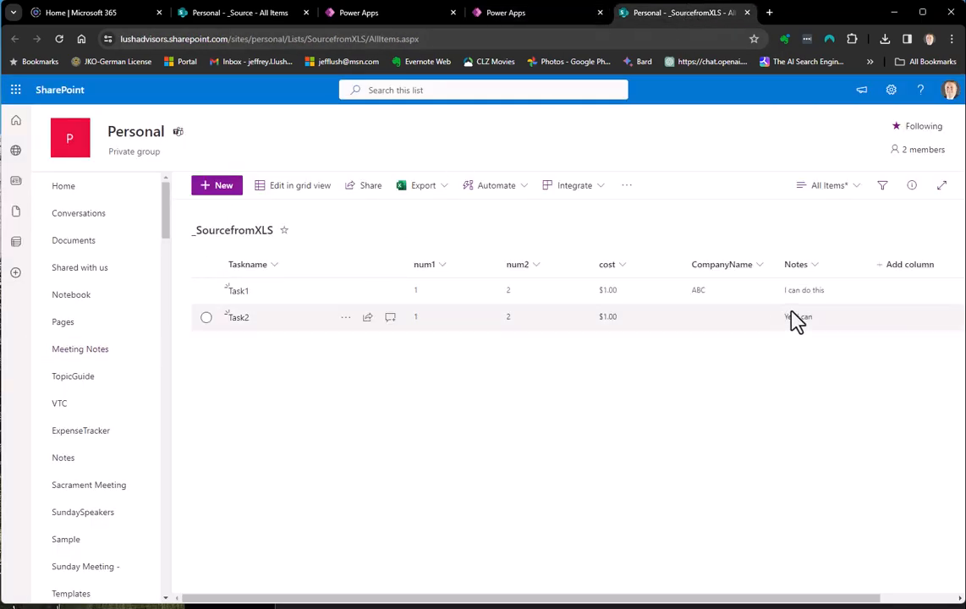
{"action": "left_click", "coordinate": [59, 38]}
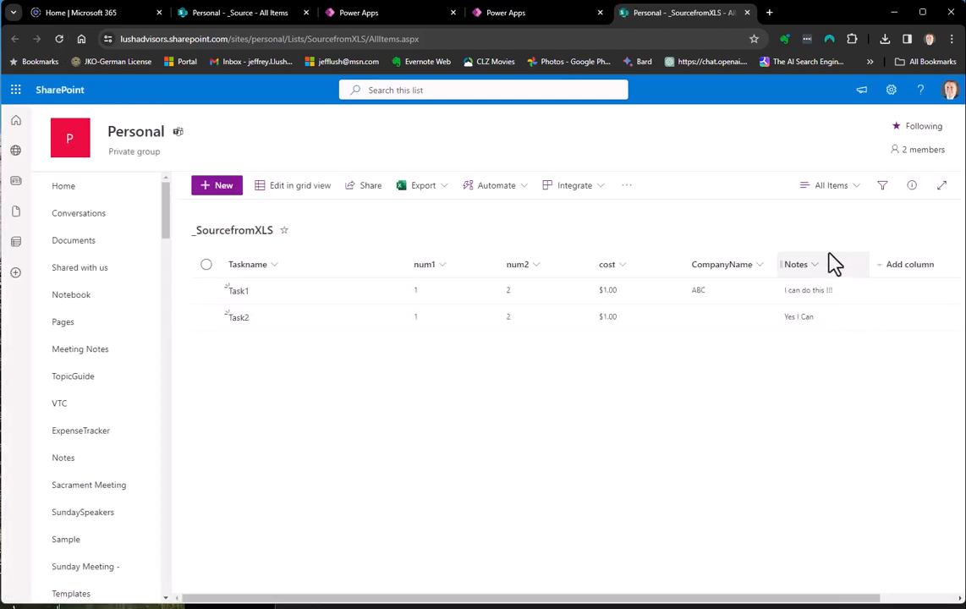
{"action": "left_click", "coordinate": [533, 14]}
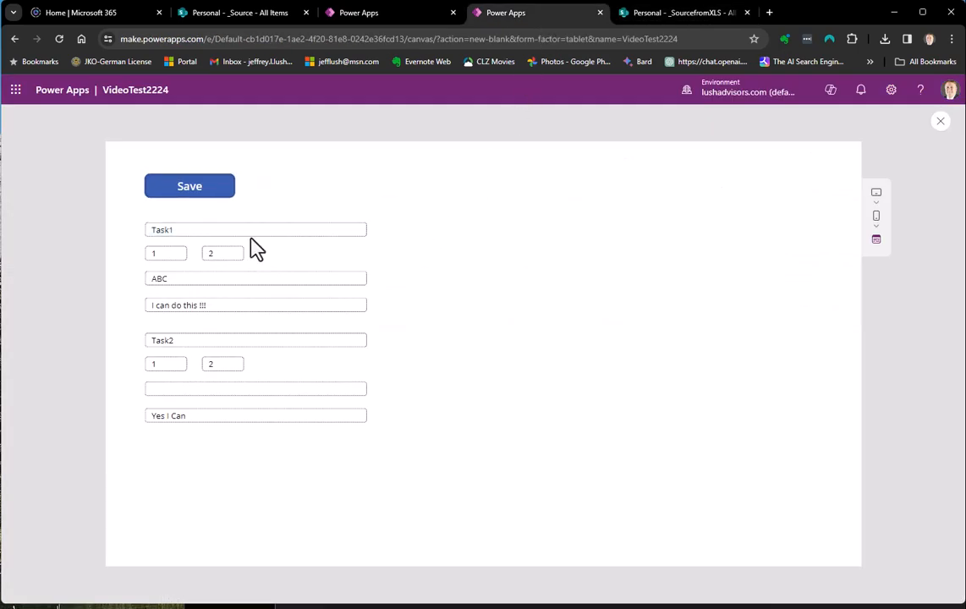
{"action": "left_click", "coordinate": [940, 121]}
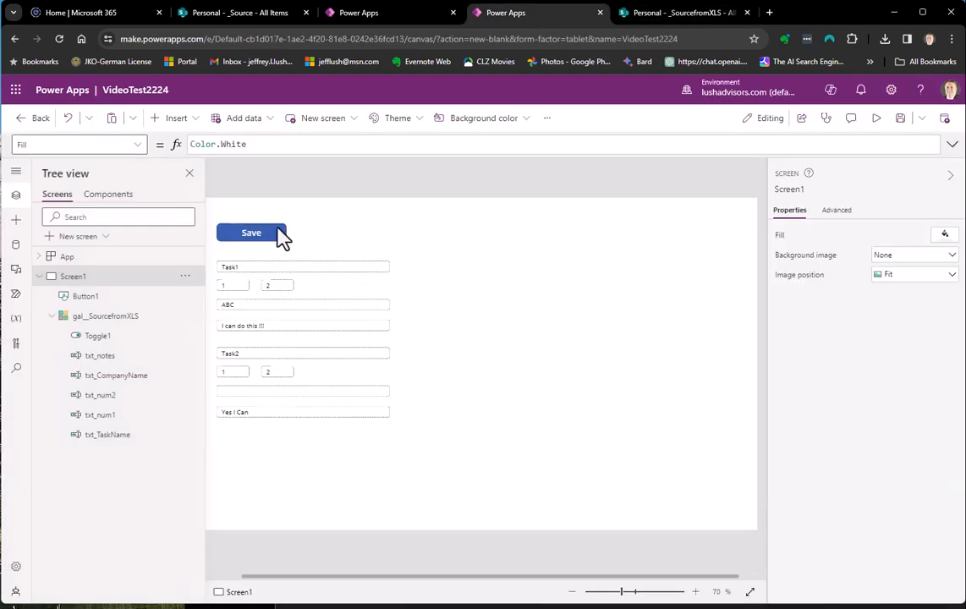
Open the Save button's OnSelect formula in an enlarged formula area and add a comma after the Notes record in Patch
{"action": "left_click", "coordinate": [282, 245]}
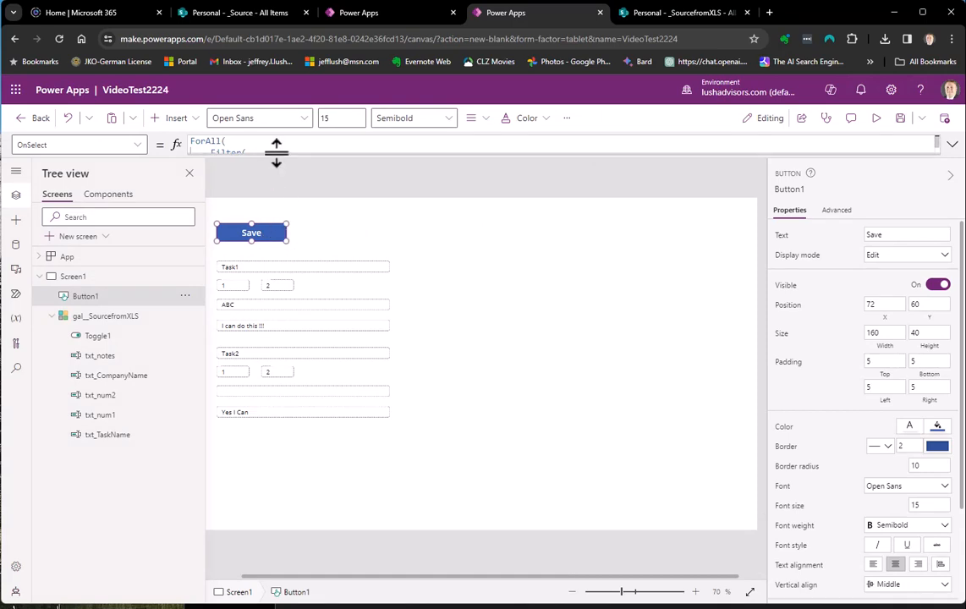
{"action": "left_click_drag", "start_coordinate": [275, 156], "coordinate": [313, 315]}
{"action": "left_click", "coordinate": [343, 238]}
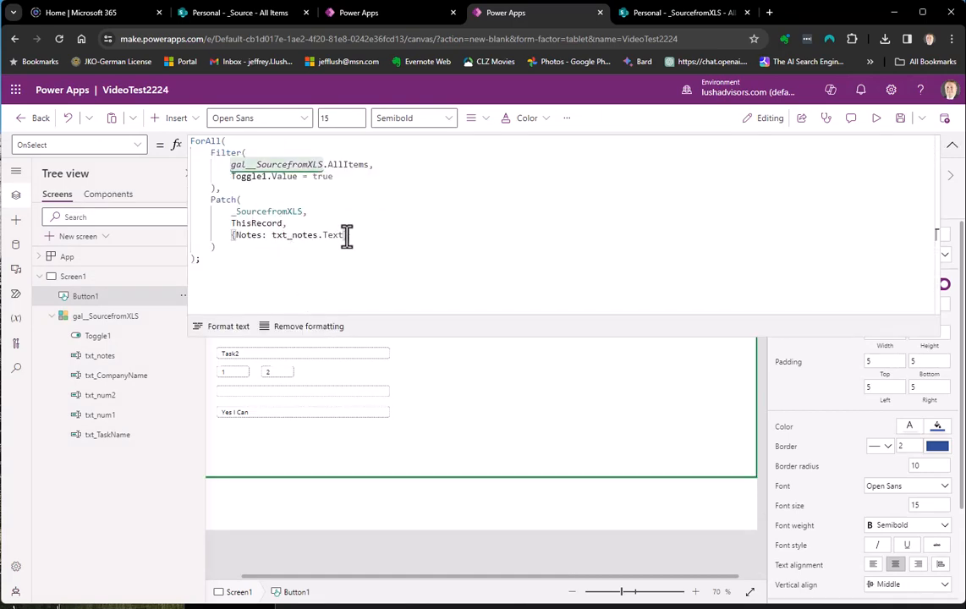
{"action": "type", "text": ","}
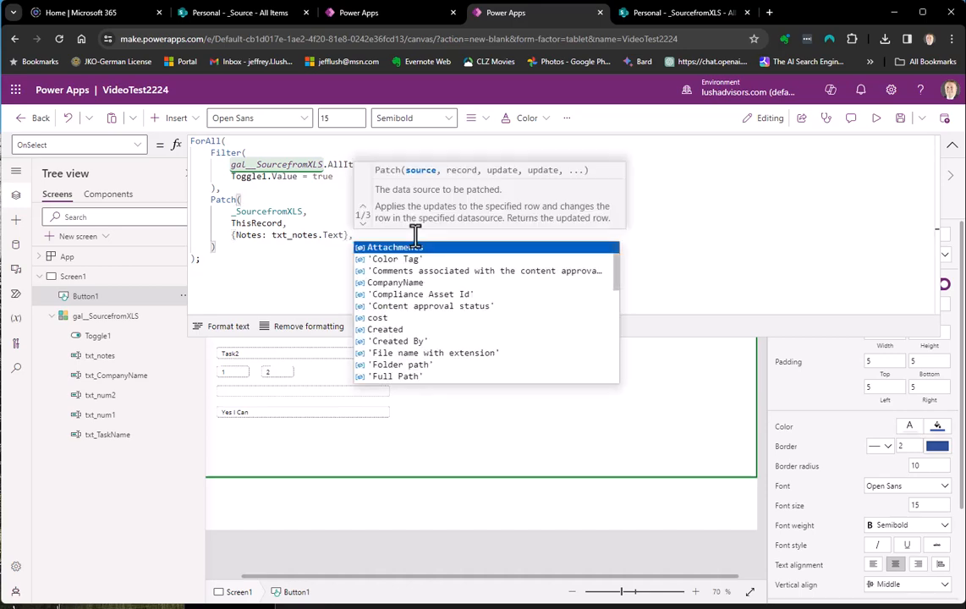
{"action": "key", "text": "Tab"}
{"action": "key", "text": "BackSpace"}
{"action": "key", "text": "BackSpace"}
{"action": "key", "text": "BackSpace"}
{"action": "key", "text": "BackSpace"}
{"action": "key", "text": "BackSpace"}
{"action": "key", "text": "BackSpace"}
{"action": "key", "text": "BackSpace"}
{"action": "key", "text": "BackSpace"}
{"action": "key", "text": "BackSpace"}
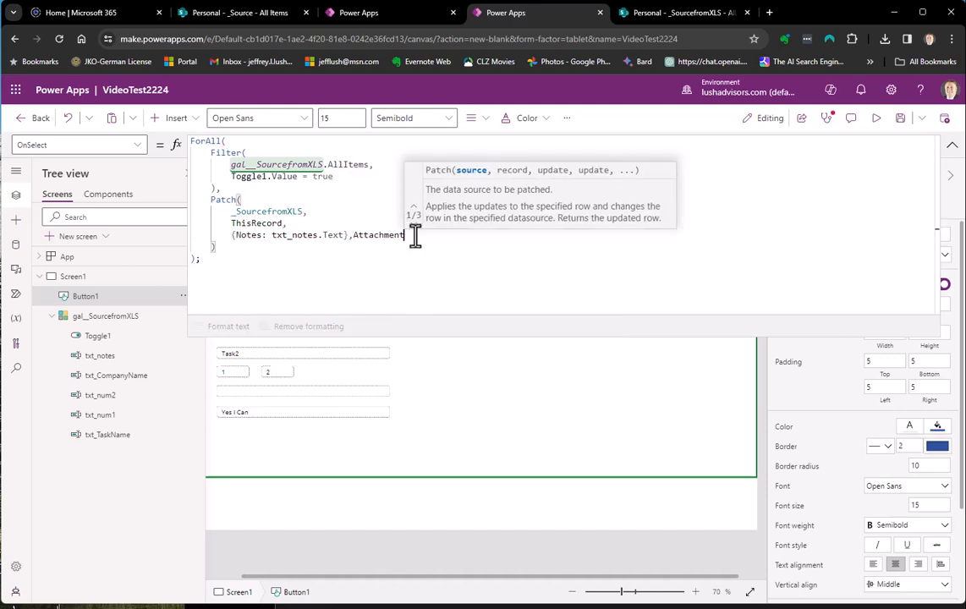
{"action": "key", "text": "BackSpace"}
{"action": "key", "text": "BackSpace"}
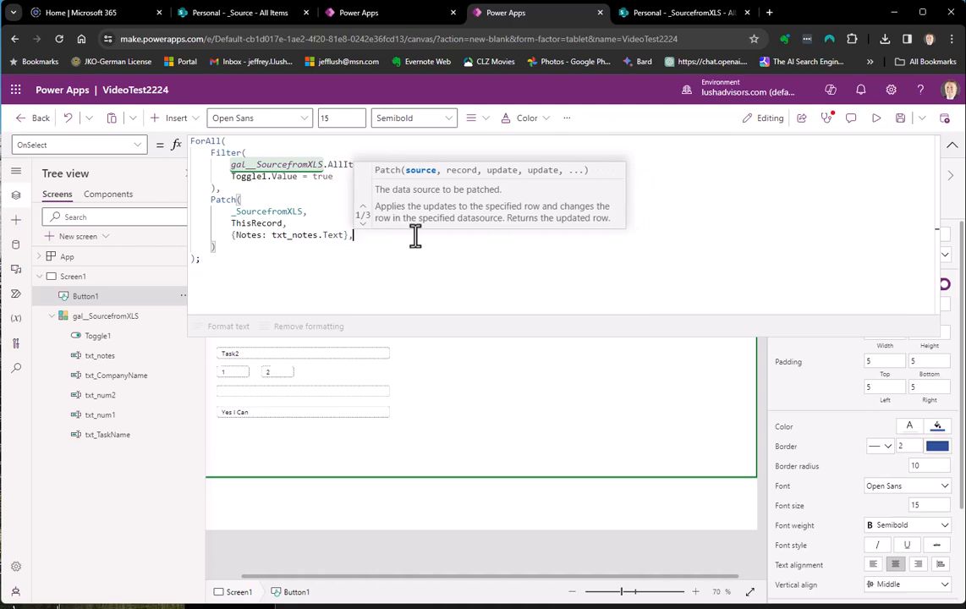
Add a record on a new line of the Patch mapping CompanyName to txt_CompanyName.Text, followed by a comma
{"action": "key", "text": "Return"}
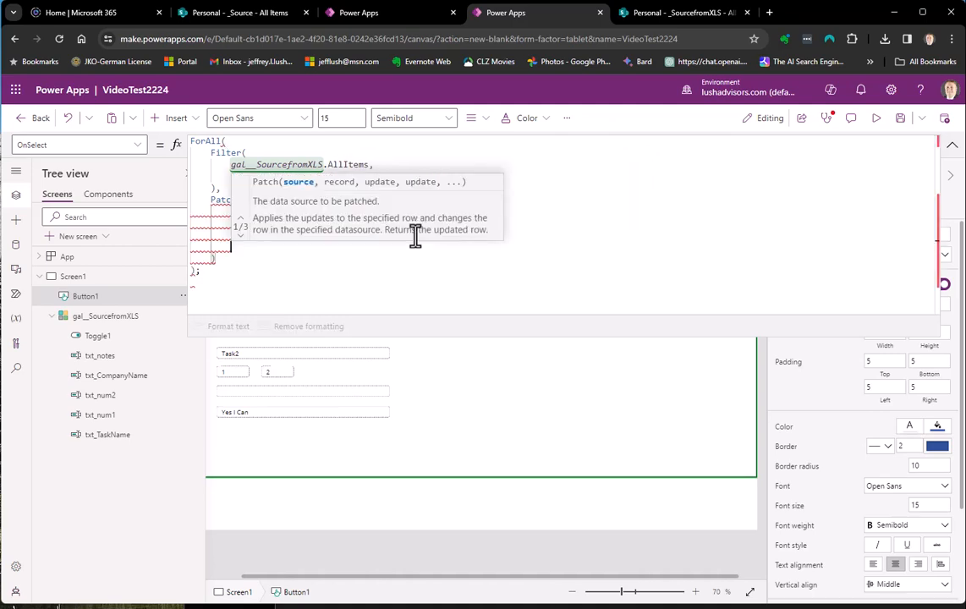
{"action": "type", "text": "{"}
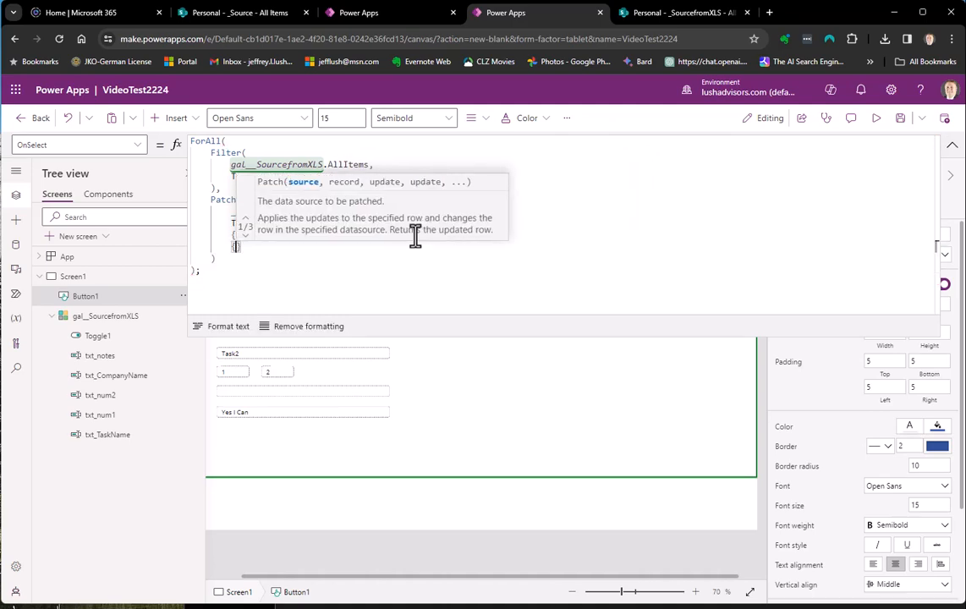
{"action": "type", "text": "CompanyName:"}
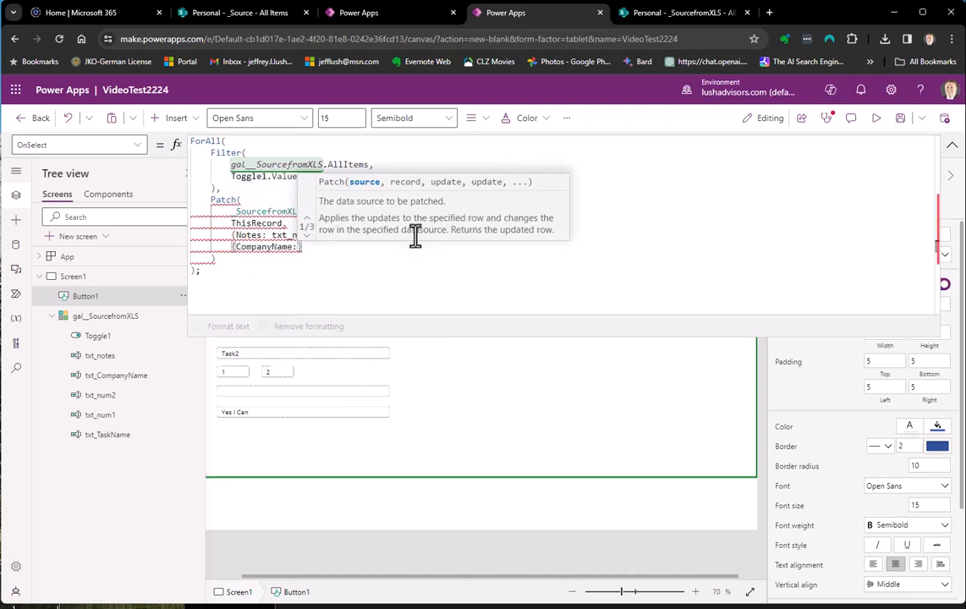
{"action": "type", "text": "txt_CompanyName"}
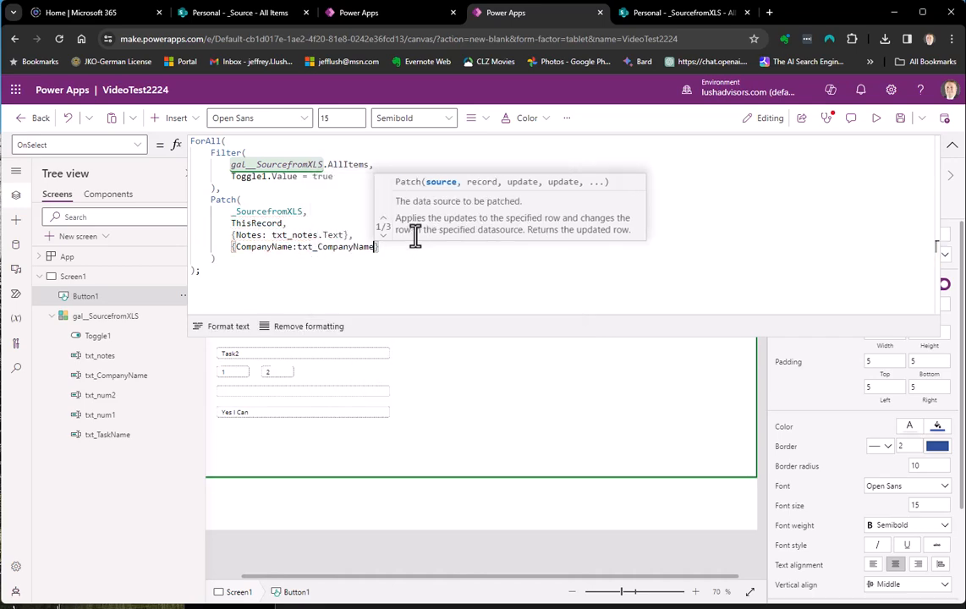
{"action": "type", "text": ".Text"}
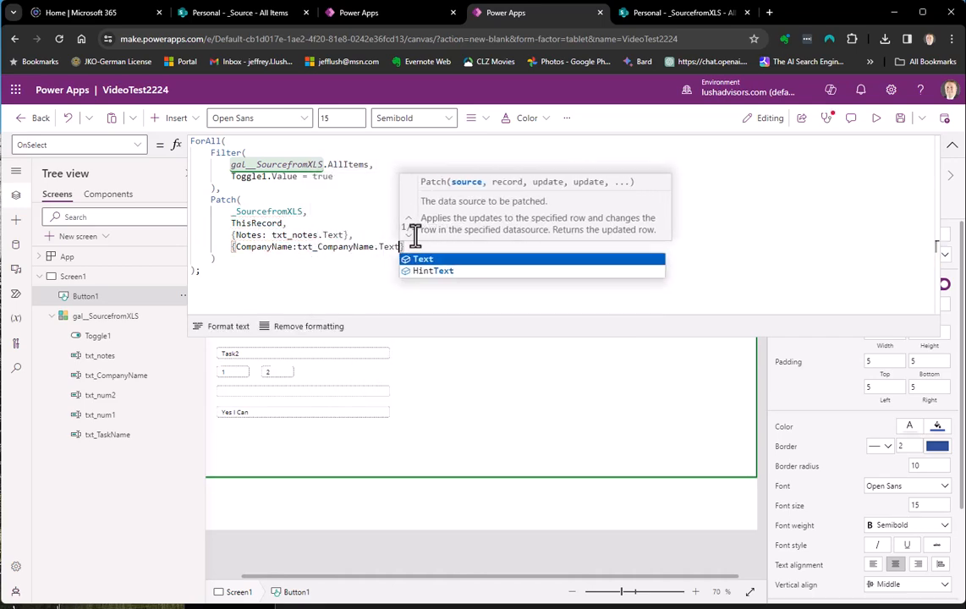
{"action": "type", "text": "},"}
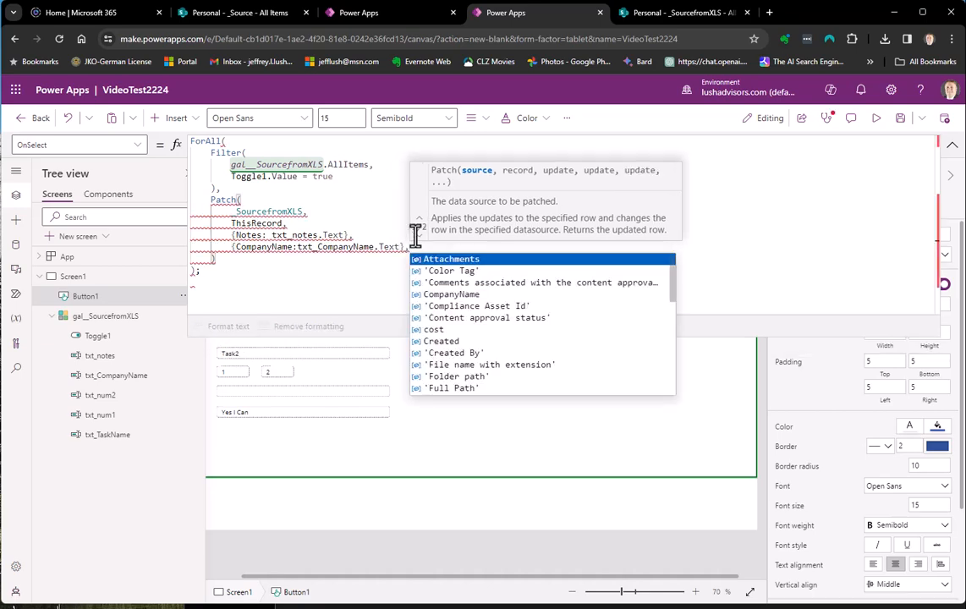
{"action": "key", "text": "Escape"}
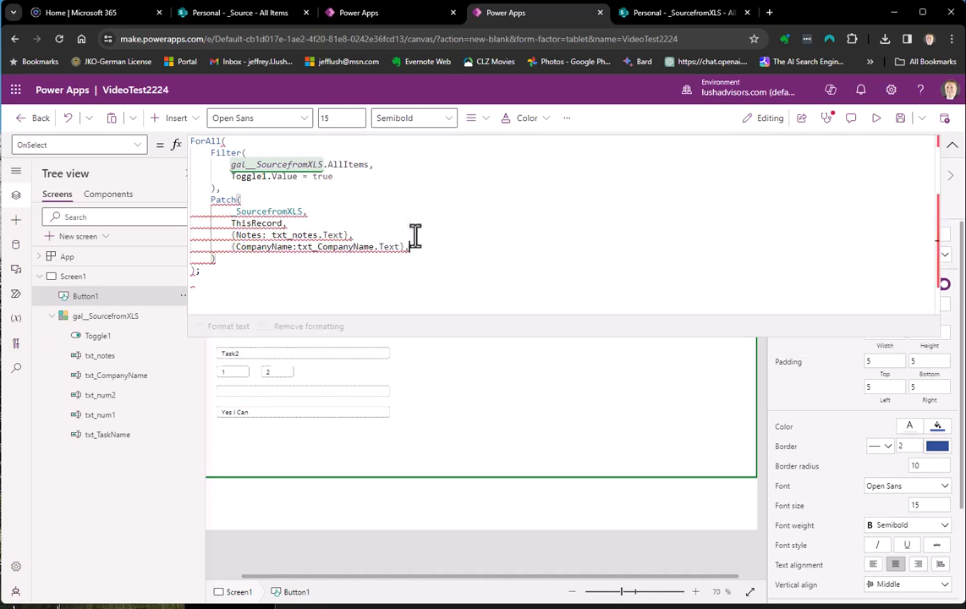
Add another Patch record on a new line mapping num1 to txt_num1.Text
{"action": "key", "text": "Return"}
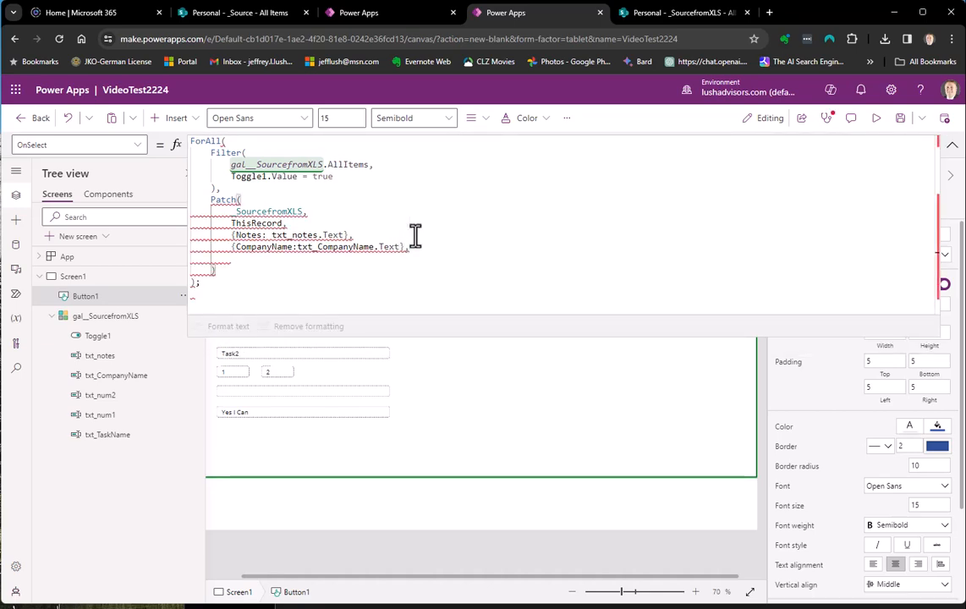
{"action": "type", "text": "{"}
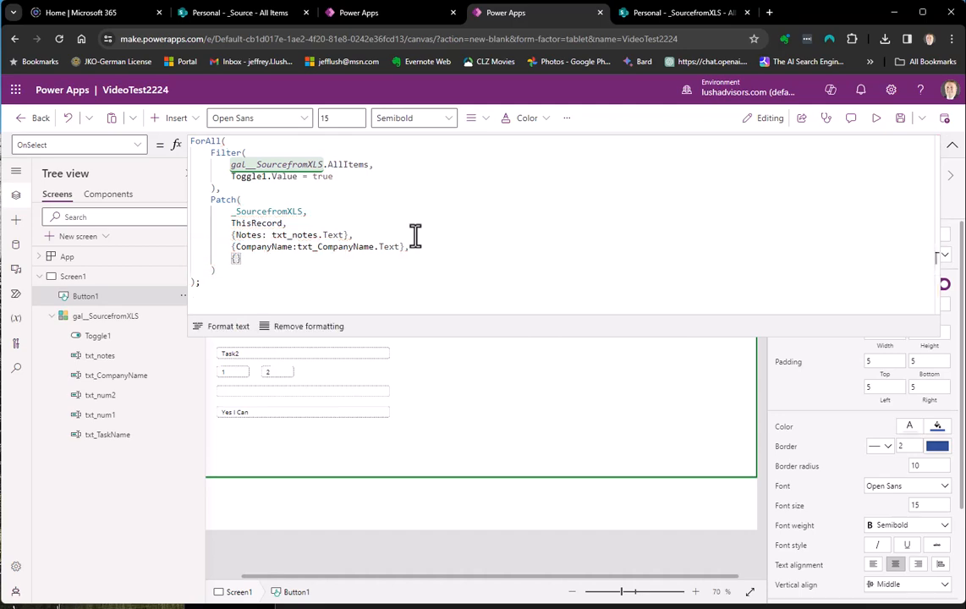
{"action": "type", "text": "num1:"}
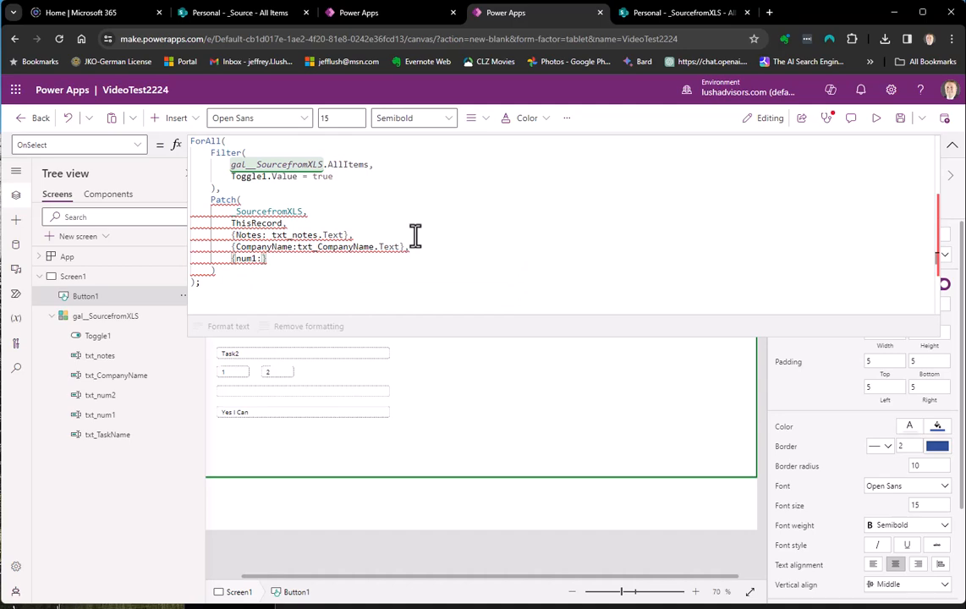
{"action": "type", "text": "txt_"}
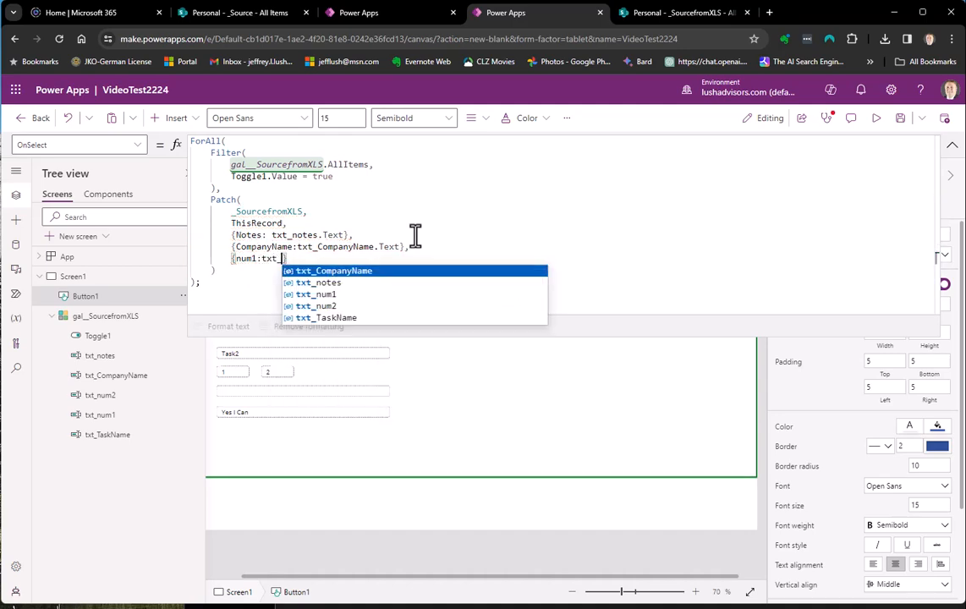
{"action": "type", "text": "num1"}
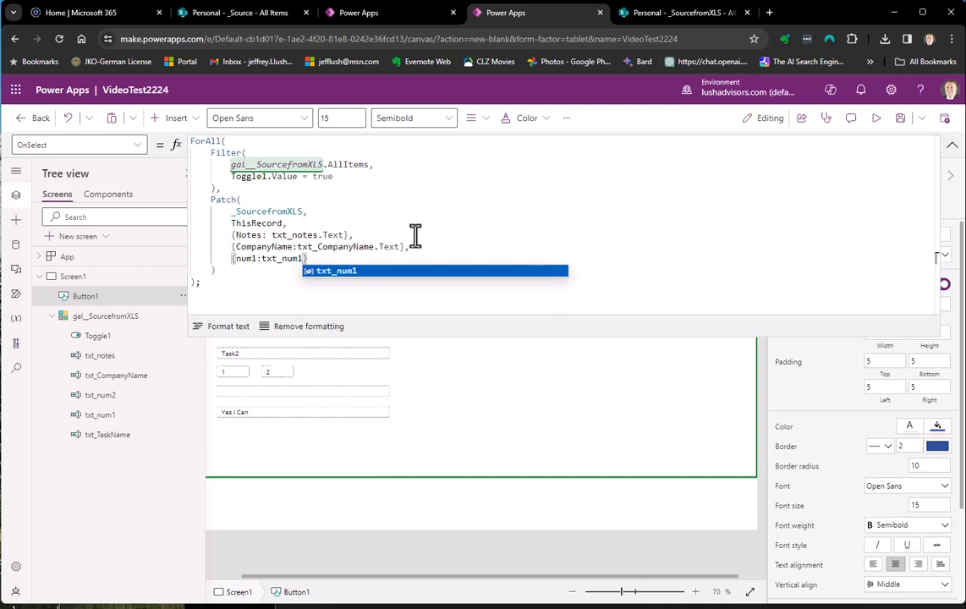
{"action": "key", "text": "Tab"}
{"action": "type", "text": ".Text"}
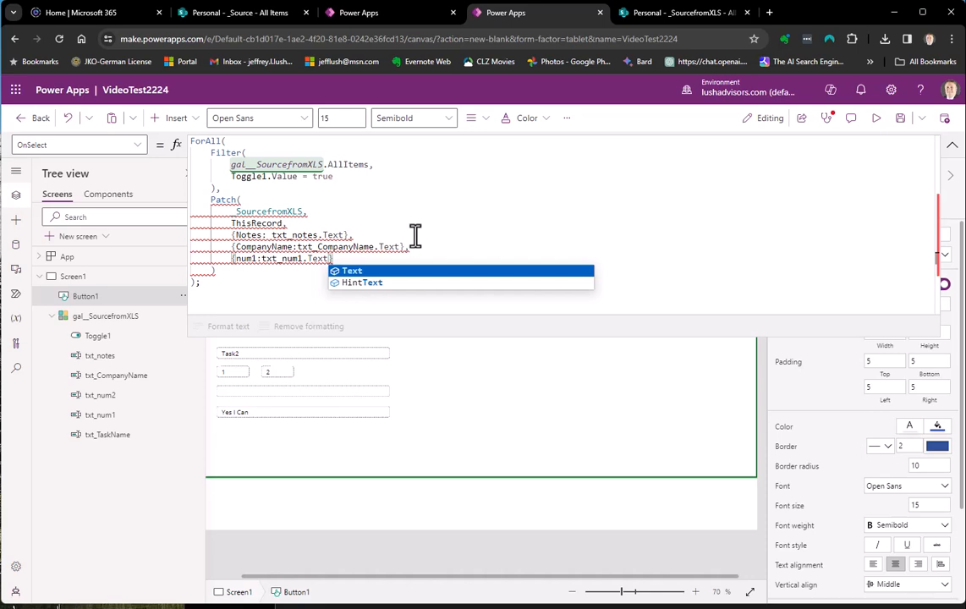
{"action": "type", "text": "}"}
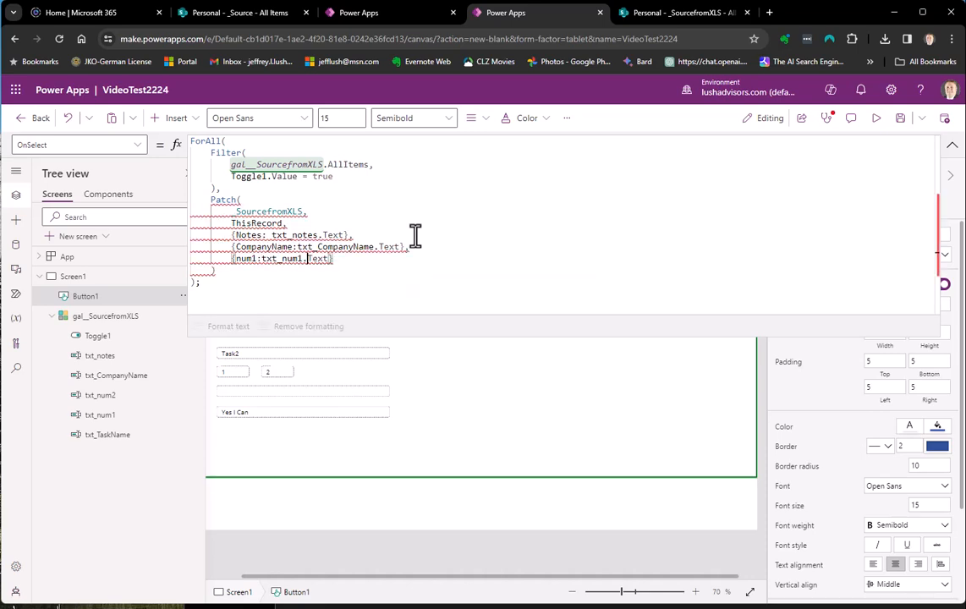
Wrap txt_num1.Text in the Value function within the num1 record
{"action": "key", "text": "Left"}
{"action": "key", "text": "Left"}
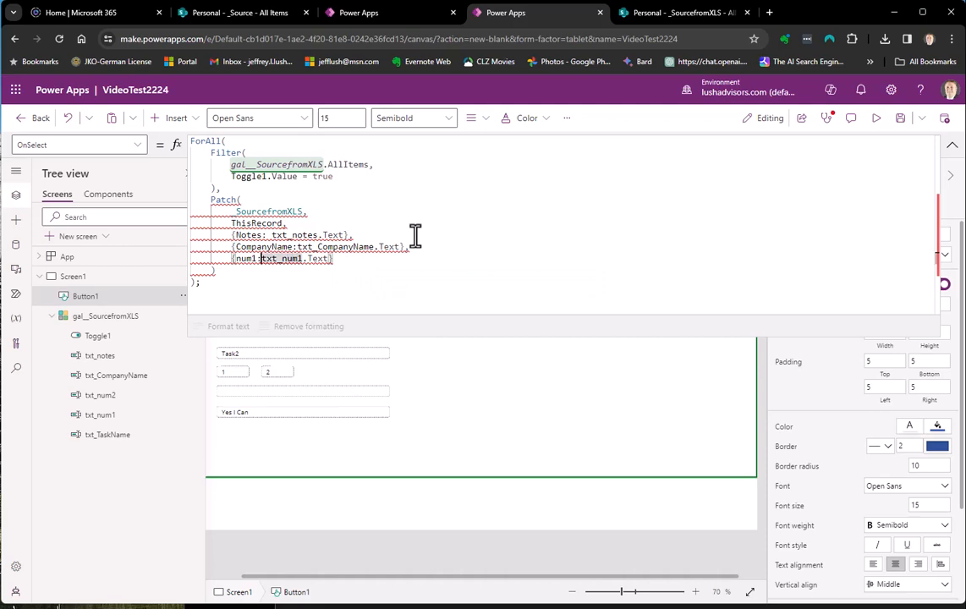
{"action": "type", "text": "Value("}
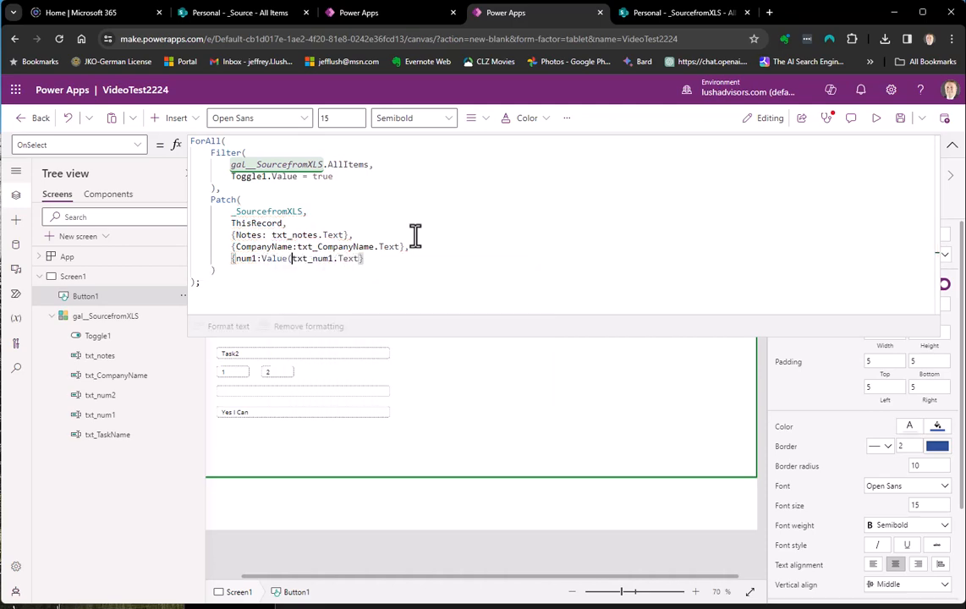
{"action": "key", "text": "Right"}
{"action": "key", "text": "Right"}
{"action": "key", "text": "Right"}
{"action": "key", "text": "Right"}
{"action": "key", "text": "Right"}
{"action": "key", "text": "Right"}
{"action": "key", "text": "Right"}
{"action": "key", "text": "Right"}
{"action": "key", "text": "Right"}
{"action": "key", "text": "Right"}
{"action": "key", "text": "Right"}
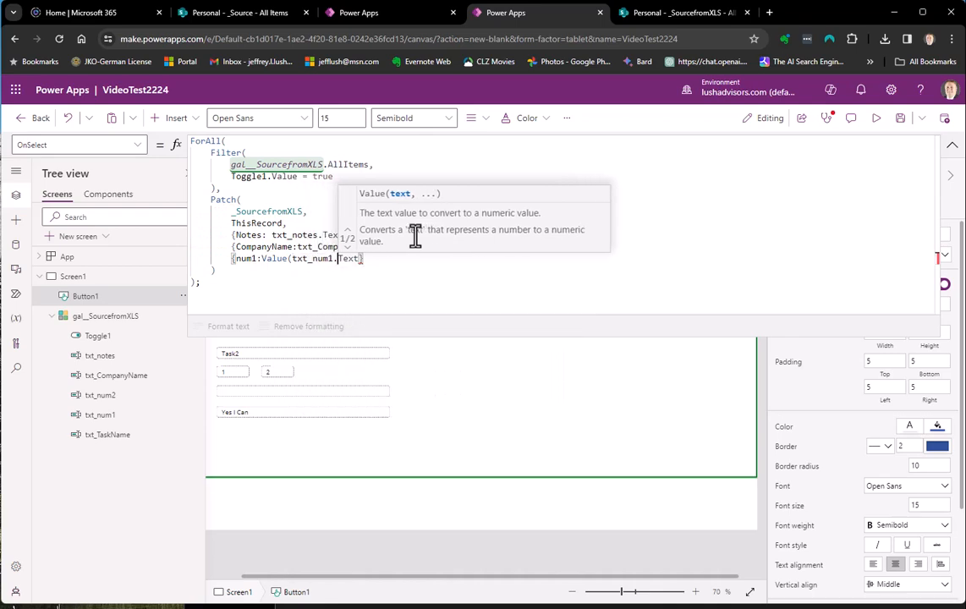
{"action": "key", "text": "Right"}
{"action": "key", "text": "Right"}
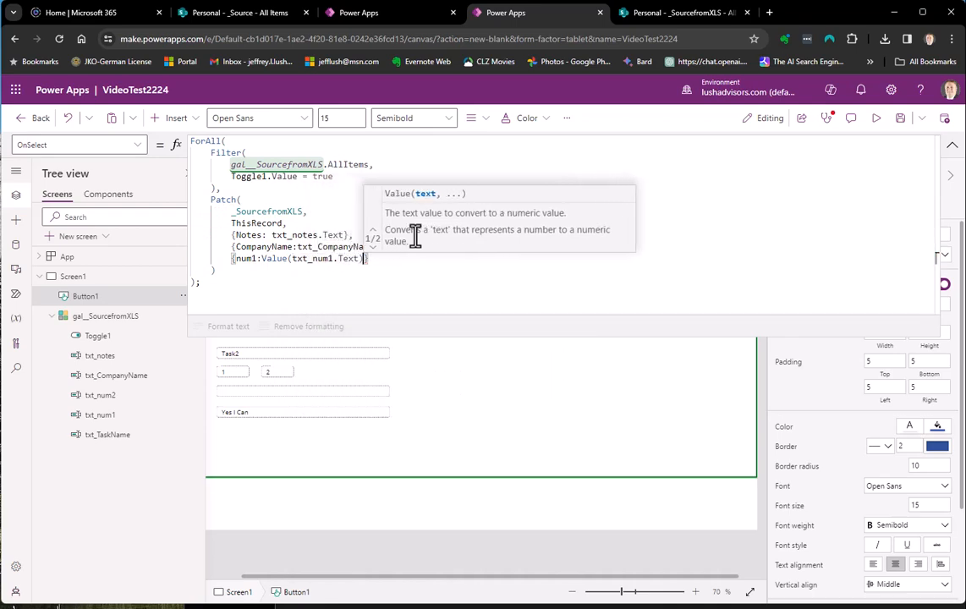
{"action": "type", "text": ")"}
Add Patch records mapping num2 to Value(txt_num2.Text) and TaskName to txt_TaskName.Text, then format the formula text and collapse the formula area
{"action": "left_click", "coordinate": [416, 279]}
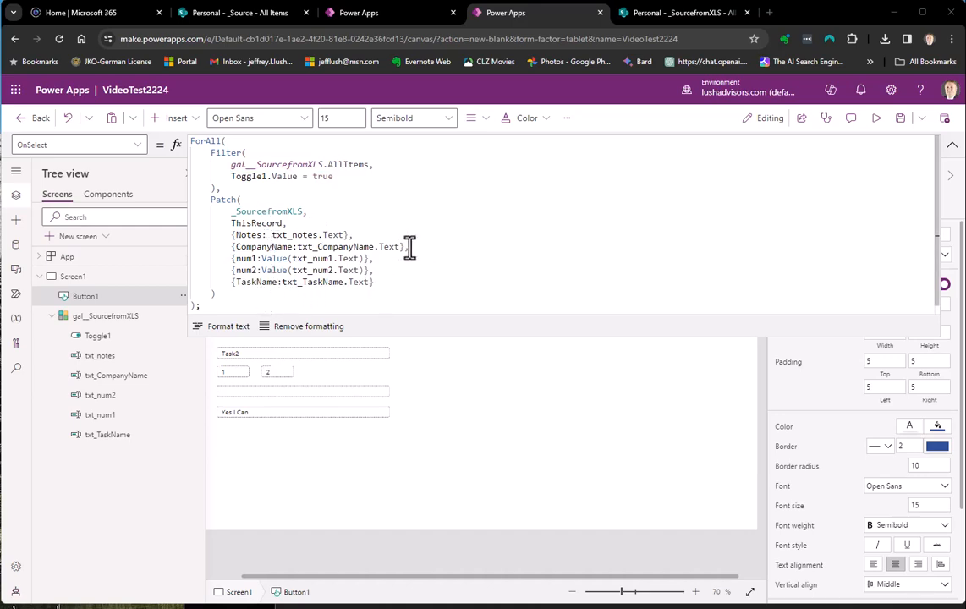
{"action": "left_click", "coordinate": [502, 293]}
{"action": "left_click", "coordinate": [227, 326]}
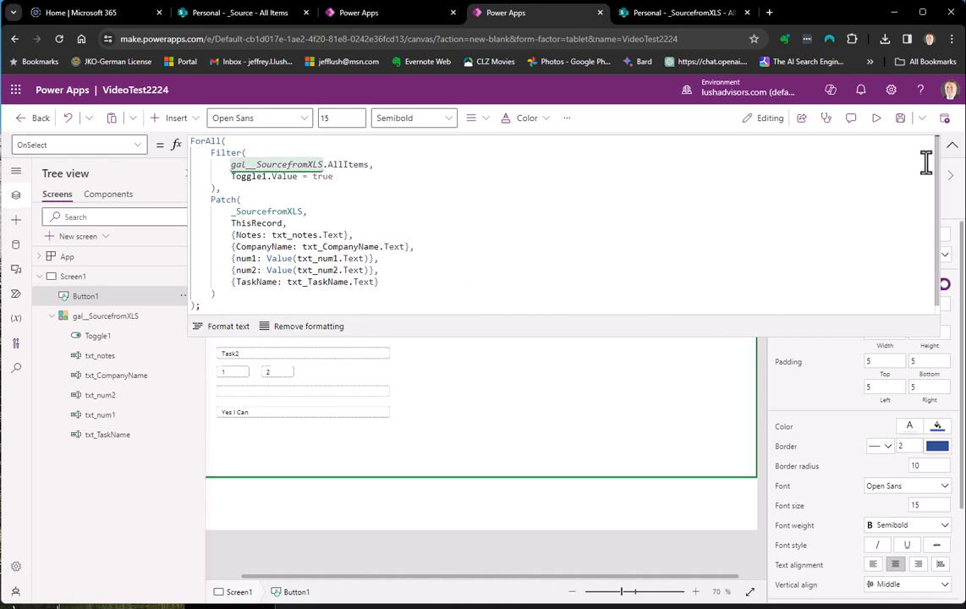
{"action": "left_click", "coordinate": [953, 145]}
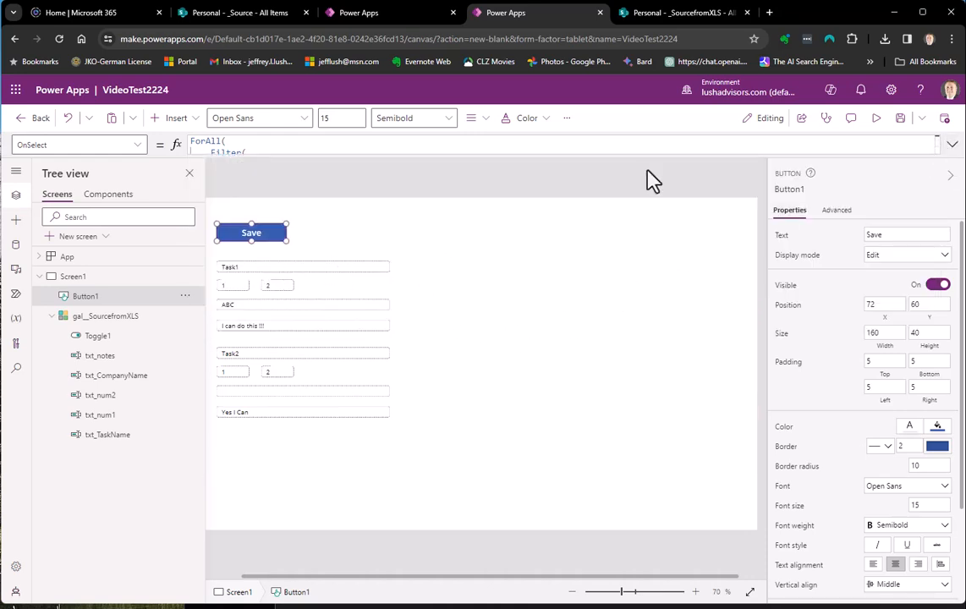
Preview the app and change the first record to Task10, 10, 20, ABCCDE and the notes "I can do this !!! Yes I can"
{"action": "left_click", "coordinate": [876, 119]}
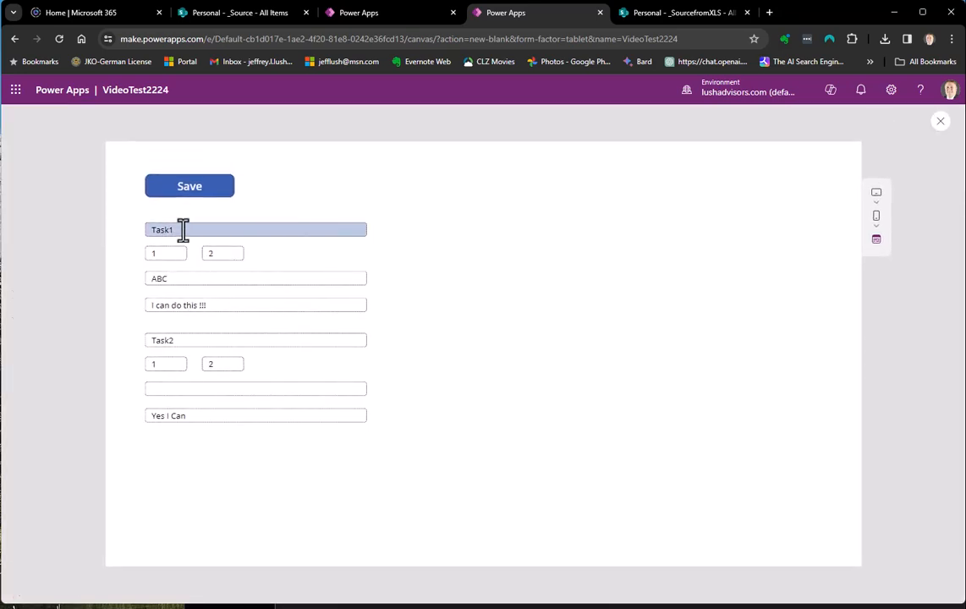
{"action": "left_click", "coordinate": [211, 230]}
{"action": "type", "text": "0"}
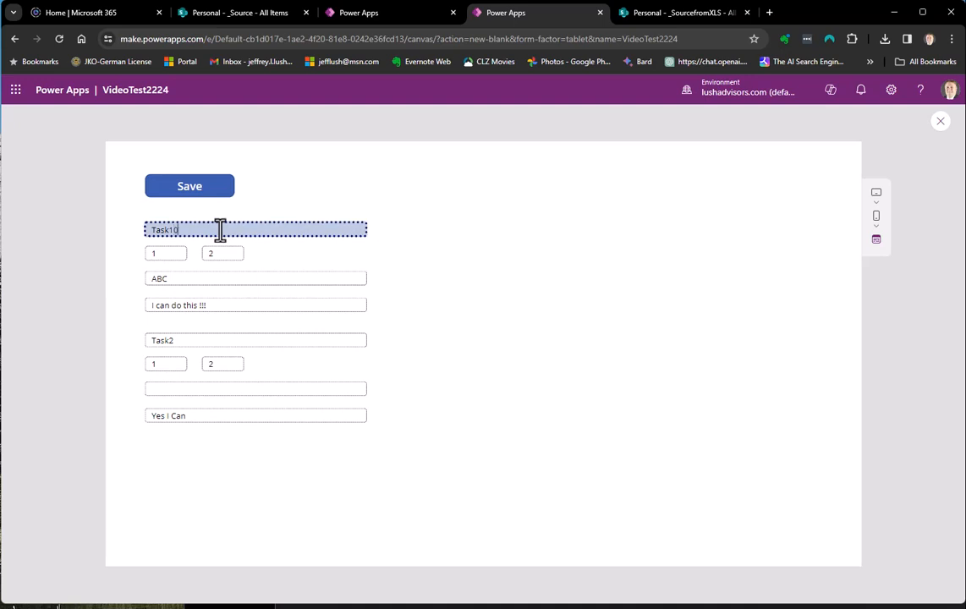
{"action": "left_click", "coordinate": [172, 253]}
{"action": "type", "text": "0"}
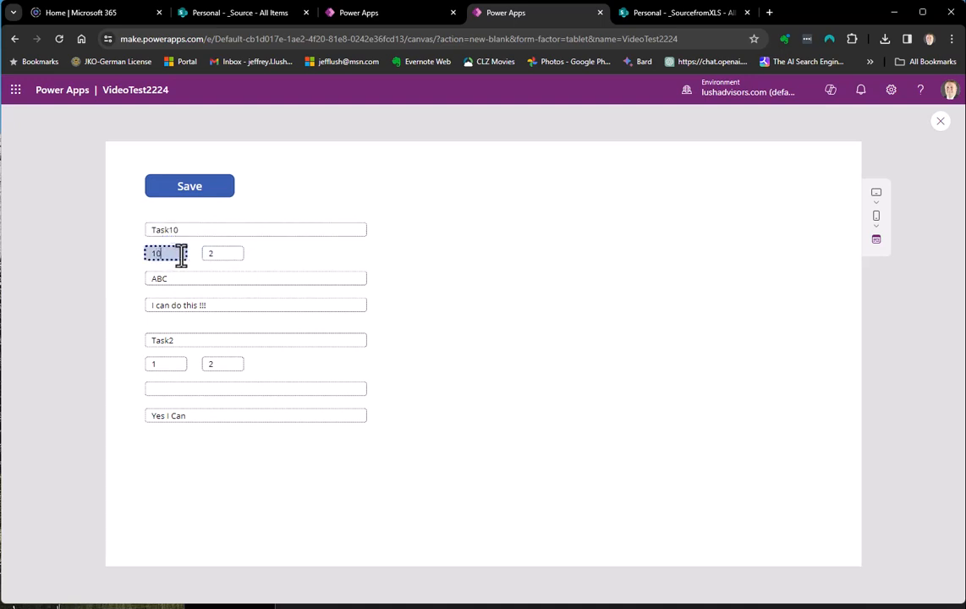
{"action": "left_click", "coordinate": [231, 253]}
{"action": "type", "text": "0"}
{"action": "left_click", "coordinate": [184, 277]}
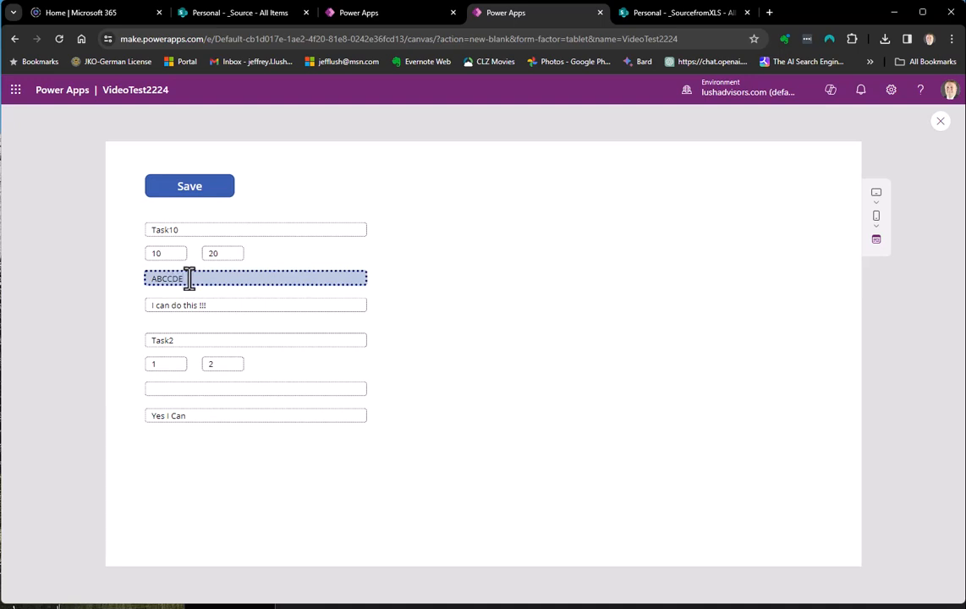
{"action": "type", "text": "CDE"}
{"action": "left_click", "coordinate": [218, 305]}
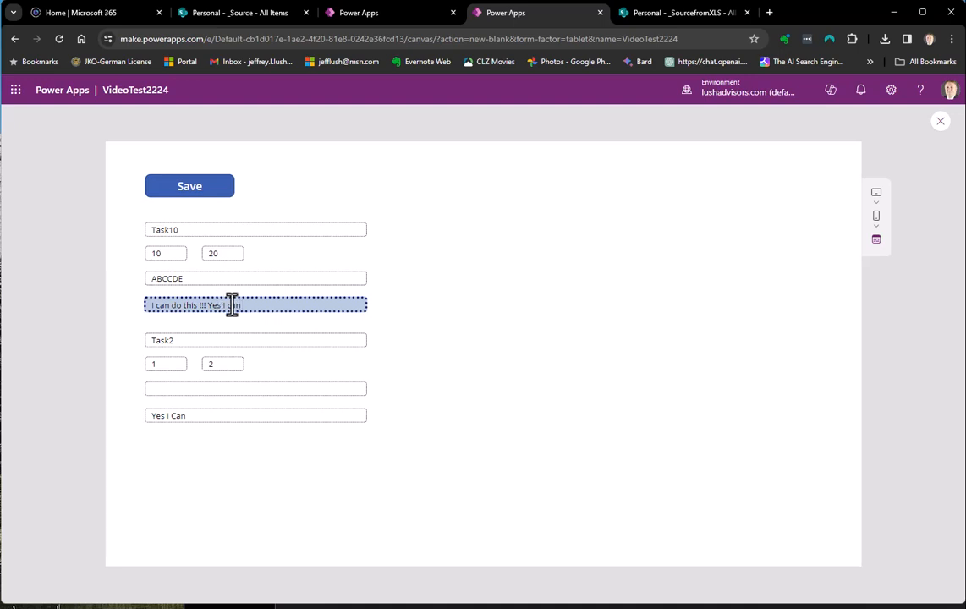
Change the second record's task name to Task20, its numbers to 10 and 200, and its notes to "Yes I Can, you bet"
{"action": "left_click", "coordinate": [201, 338]}
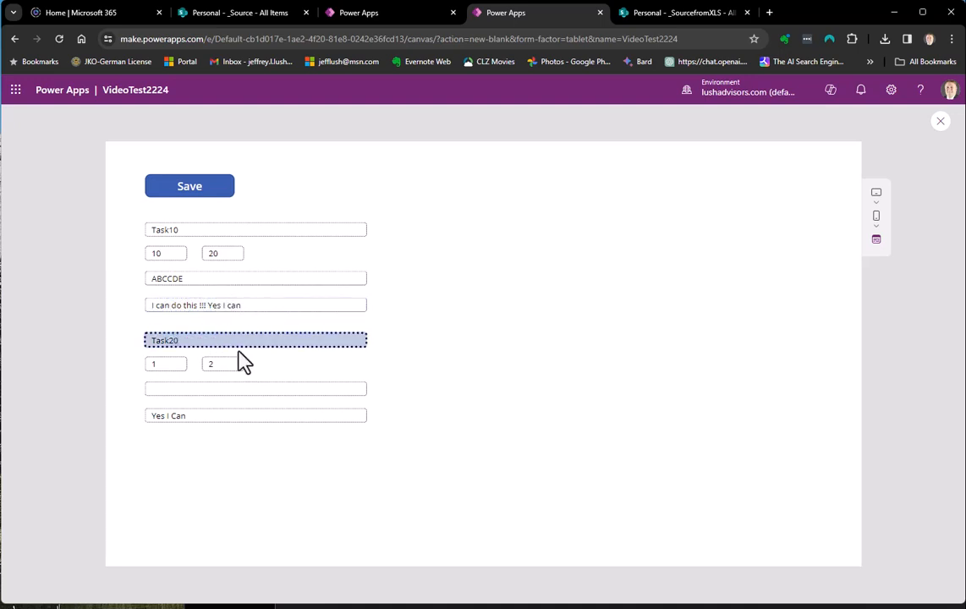
{"action": "left_click", "coordinate": [165, 365]}
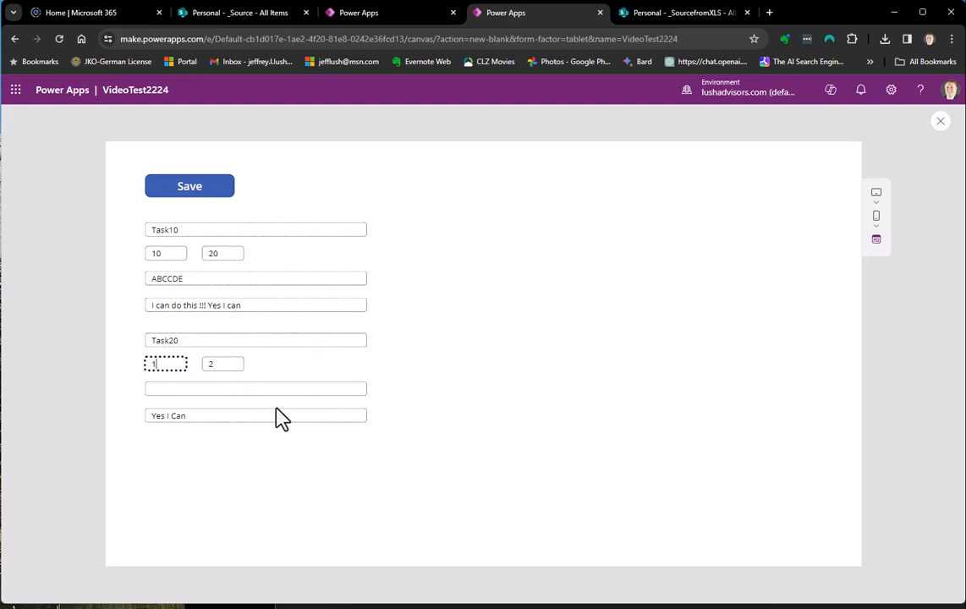
{"action": "type", "text": "0"}
{"action": "left_click", "coordinate": [229, 364]}
{"action": "type", "text": "00"}
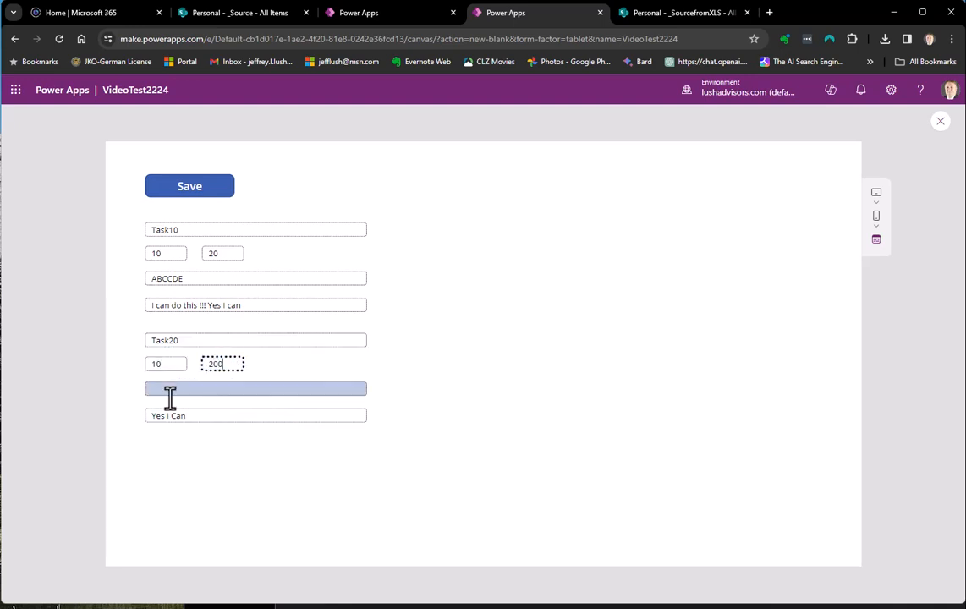
{"action": "left_click", "coordinate": [204, 416]}
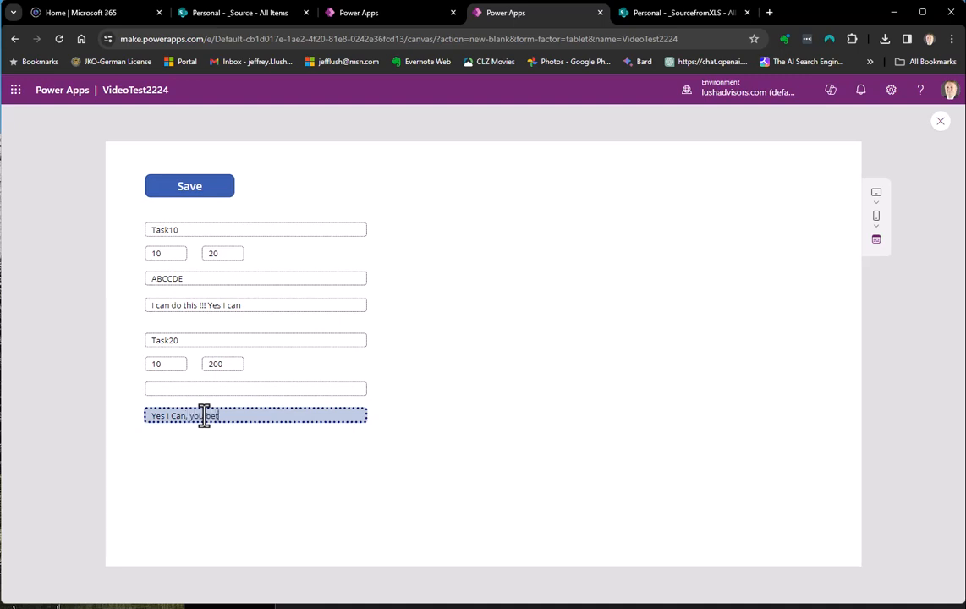
Save the edited records from the app preview, then switch to the SharePoint _SourcefromXLS list and reload it to check the patched values
{"action": "left_click", "coordinate": [206, 191]}
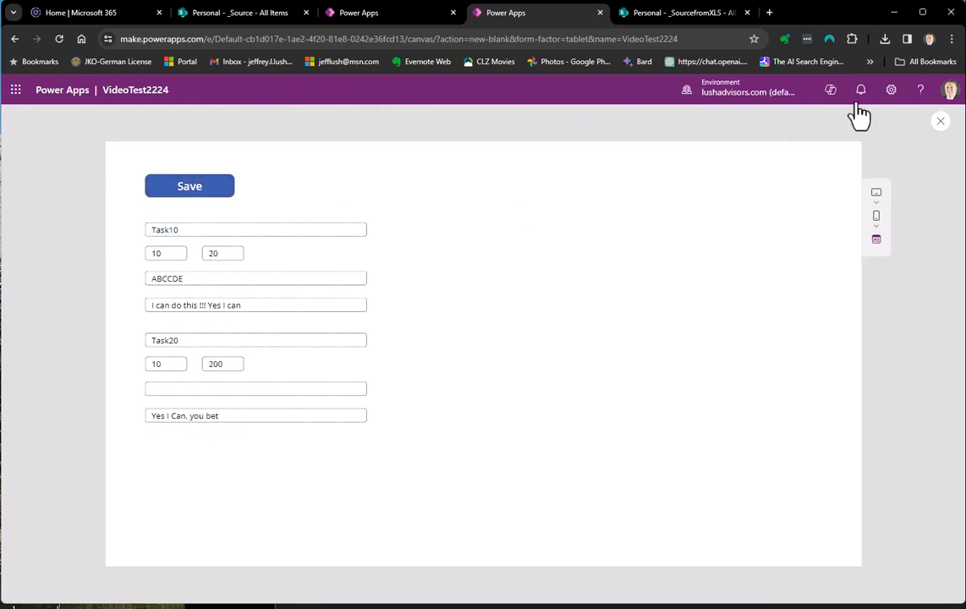
{"action": "left_click", "coordinate": [626, 13]}
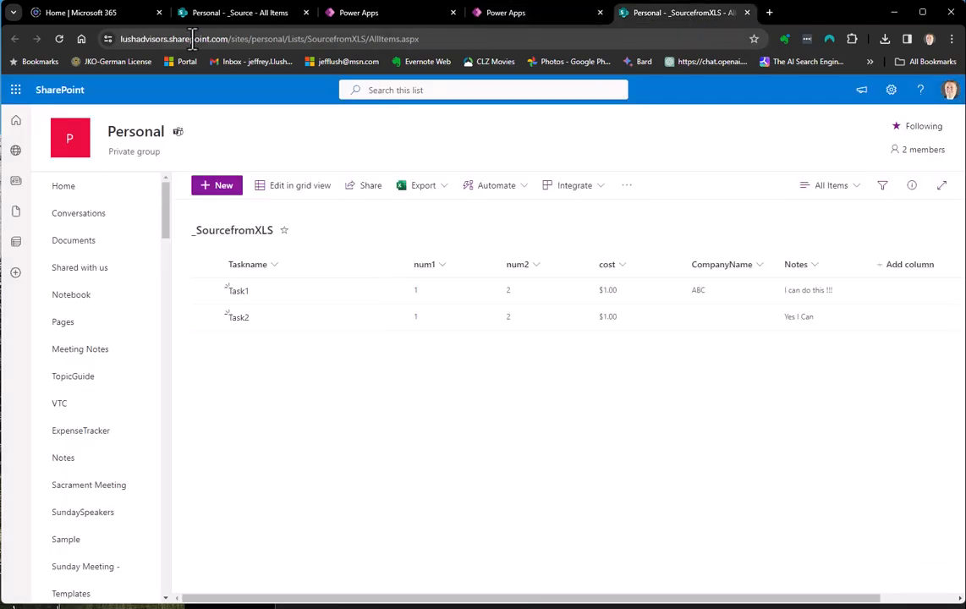
{"action": "left_click", "coordinate": [59, 39]}
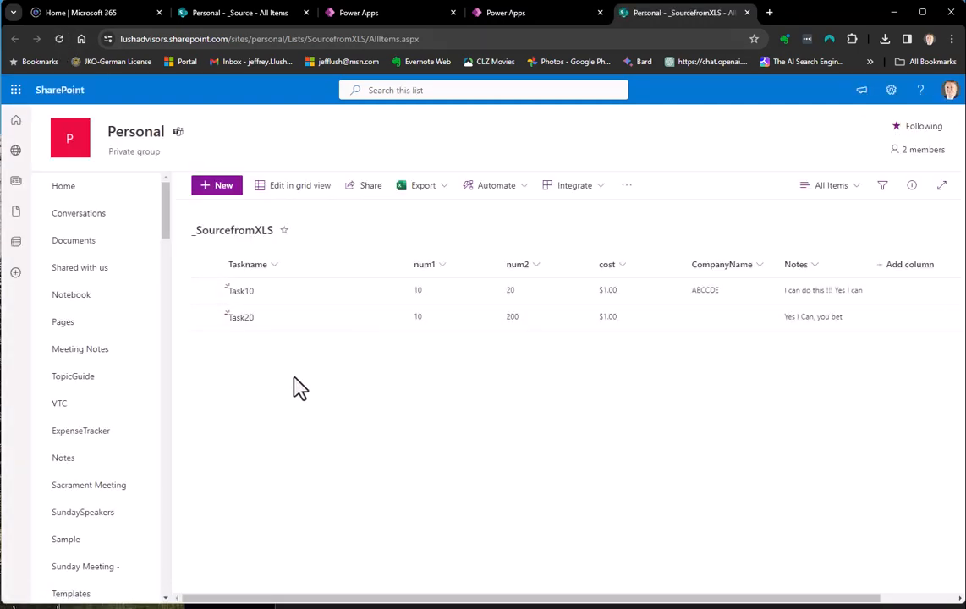
Switch back to the VideoTest2224 app in Power Apps and close the preview to return to editing Screen1
{"action": "left_click", "coordinate": [555, 14]}
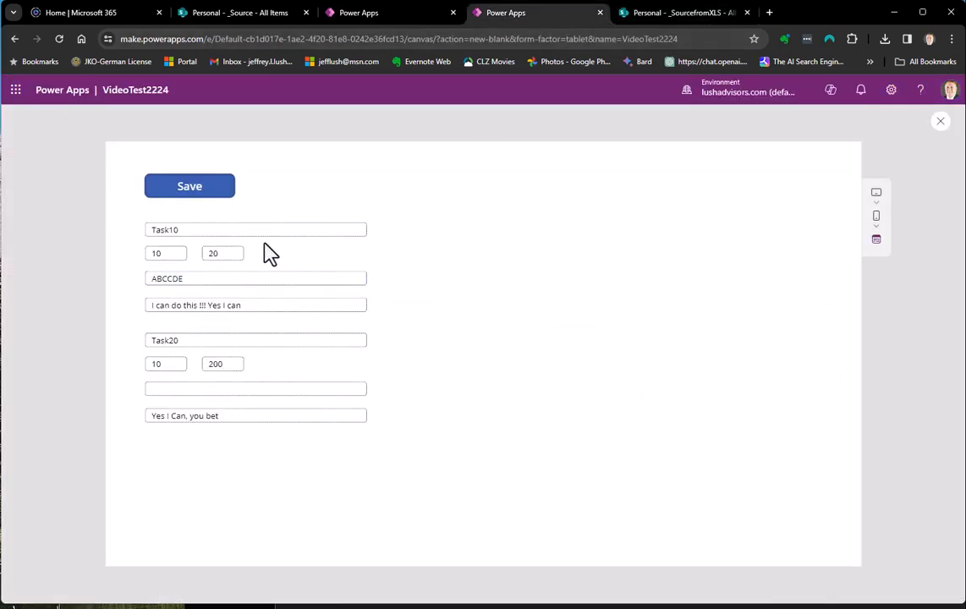
{"action": "left_click", "coordinate": [940, 121]}
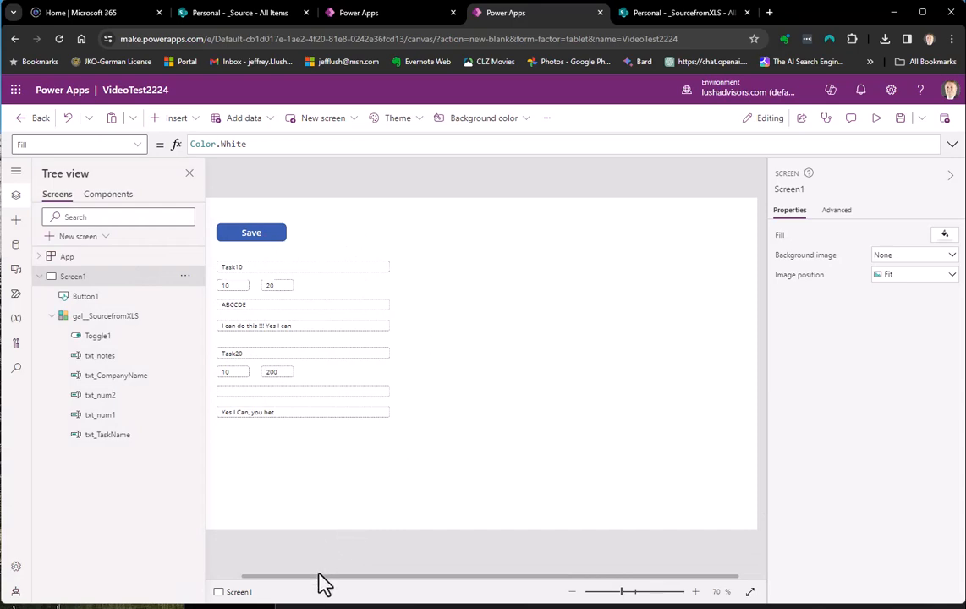
{"action": "left_click_drag", "start_coordinate": [321, 579], "coordinate": [264, 579]}
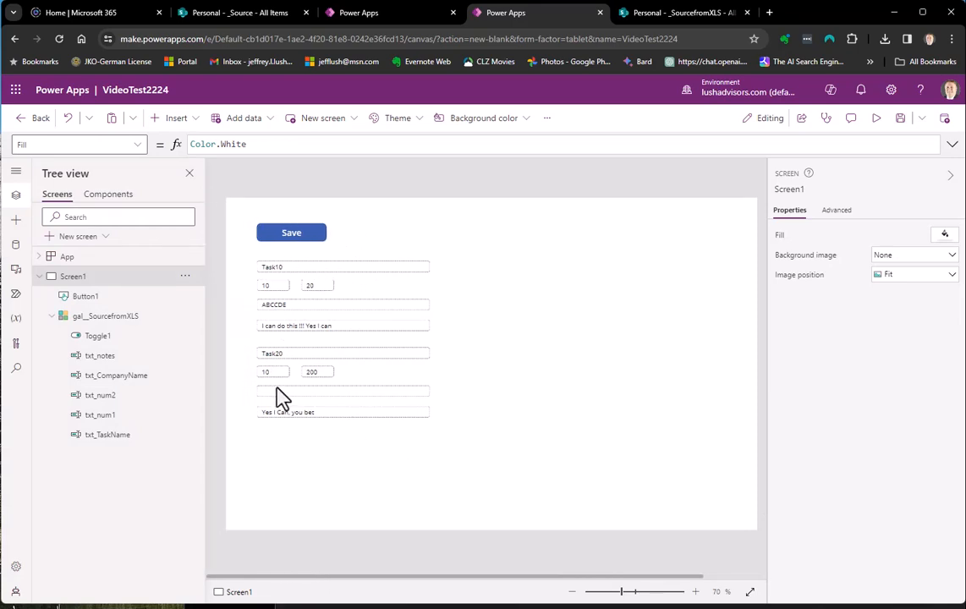